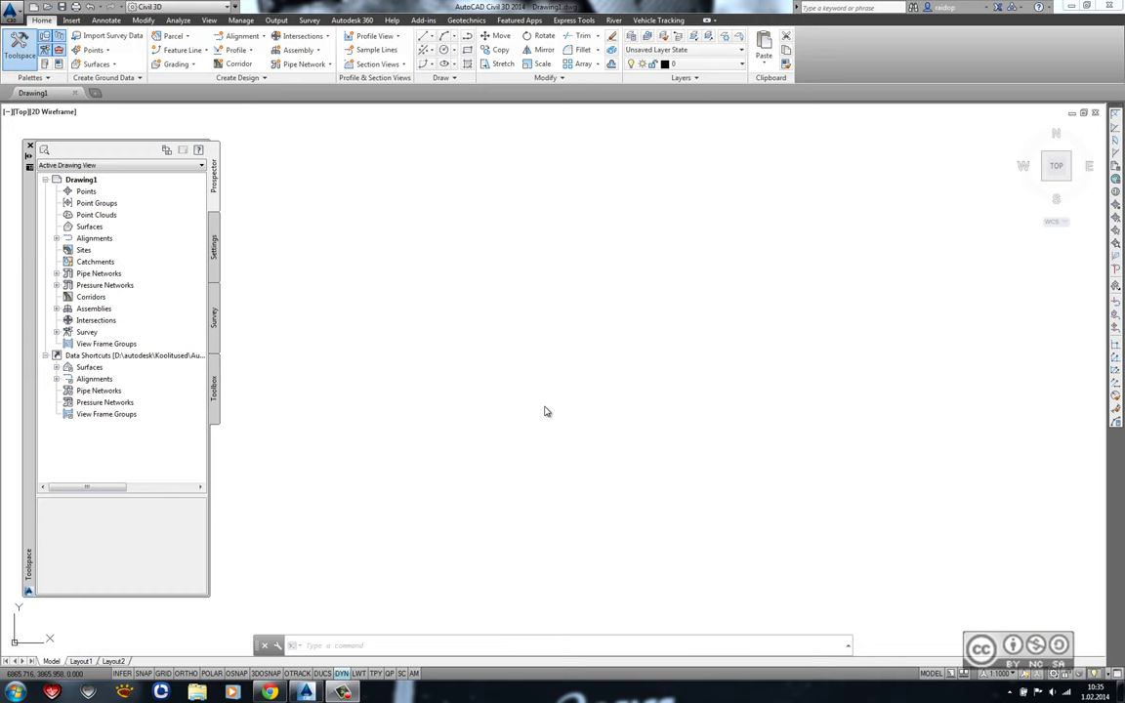
Create a new drawing from the Essentials.dwt template in the 03 course folder on drive D:.
click(269, 692)
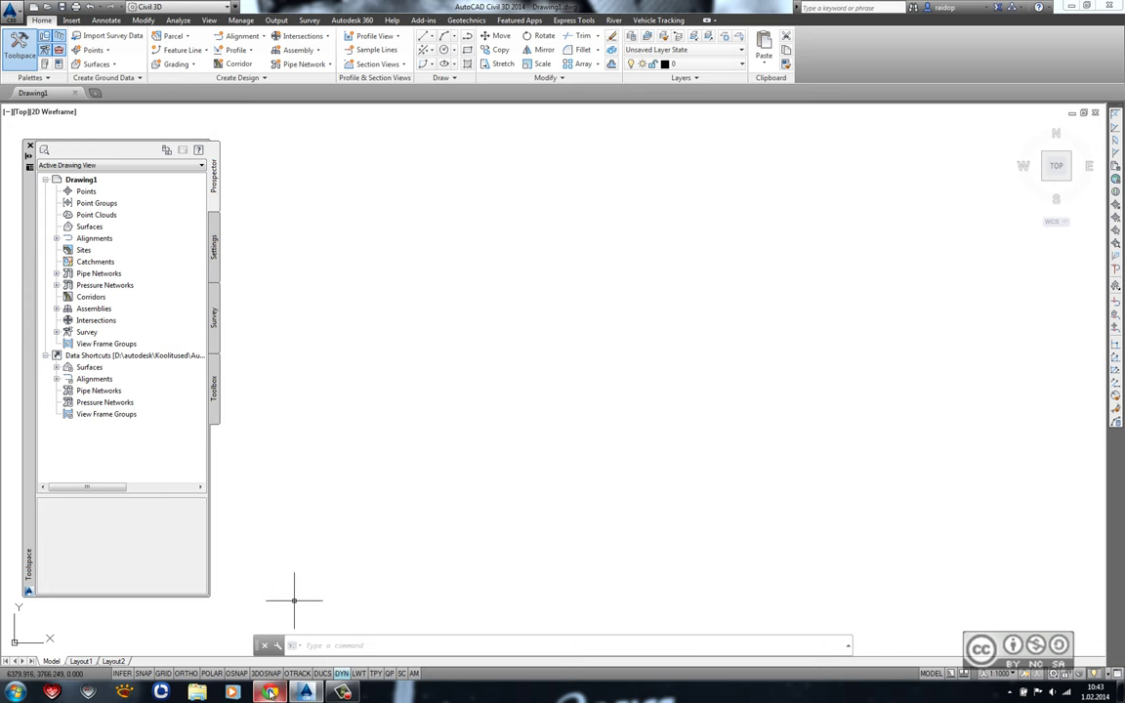
key(alt+Tab)
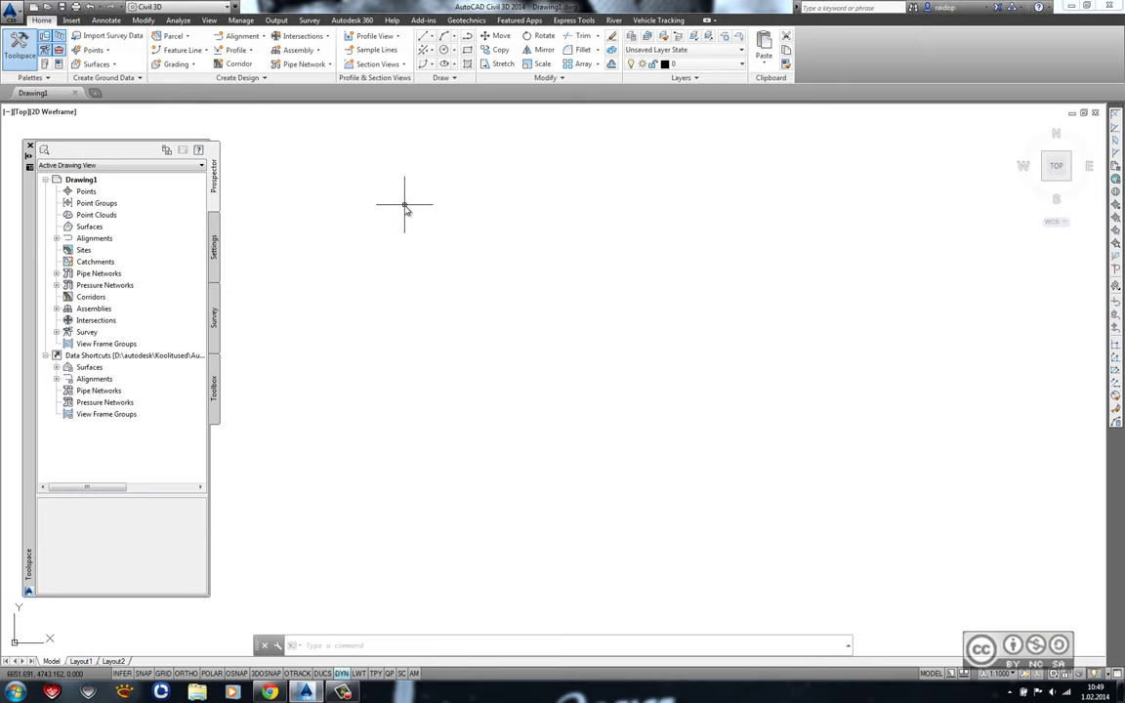
click(11, 10)
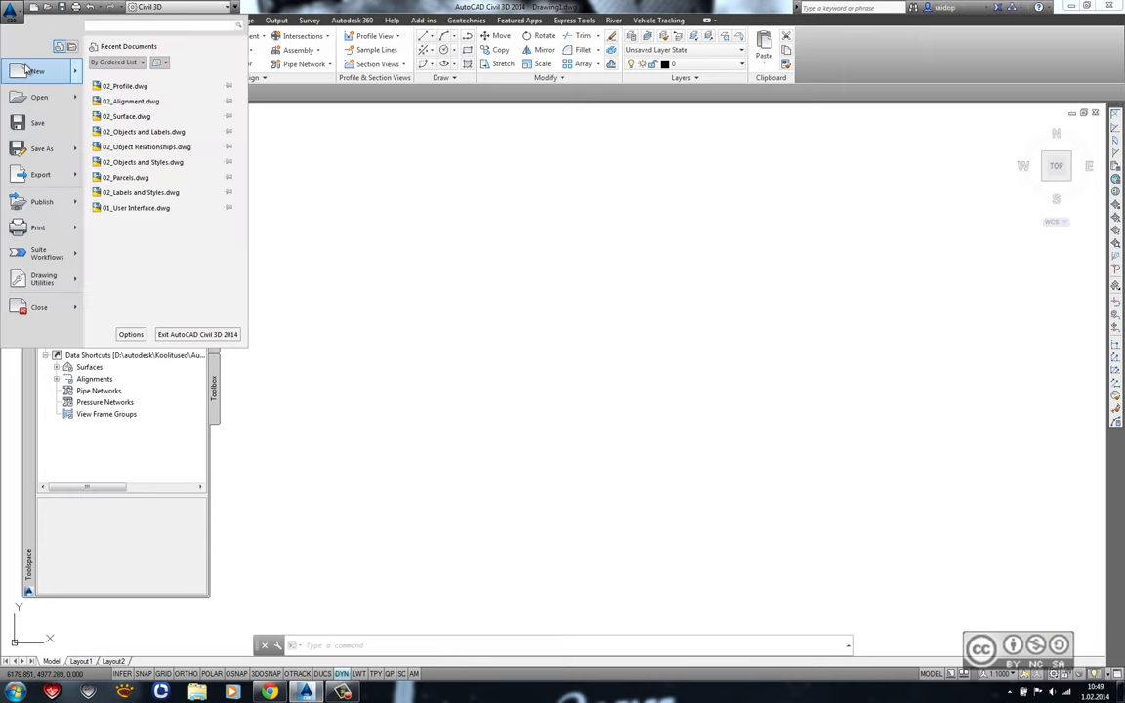
click(28, 70)
click(547, 219)
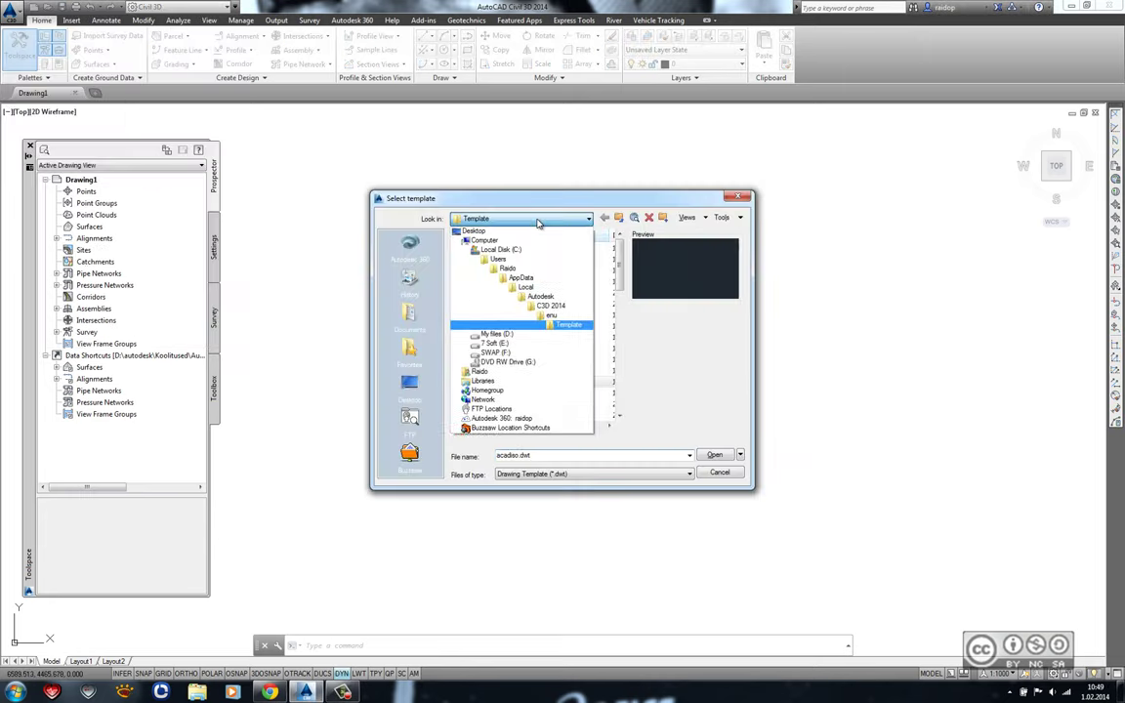
click(497, 335)
double_click(435, 322)
double_click(484, 293)
click(487, 326)
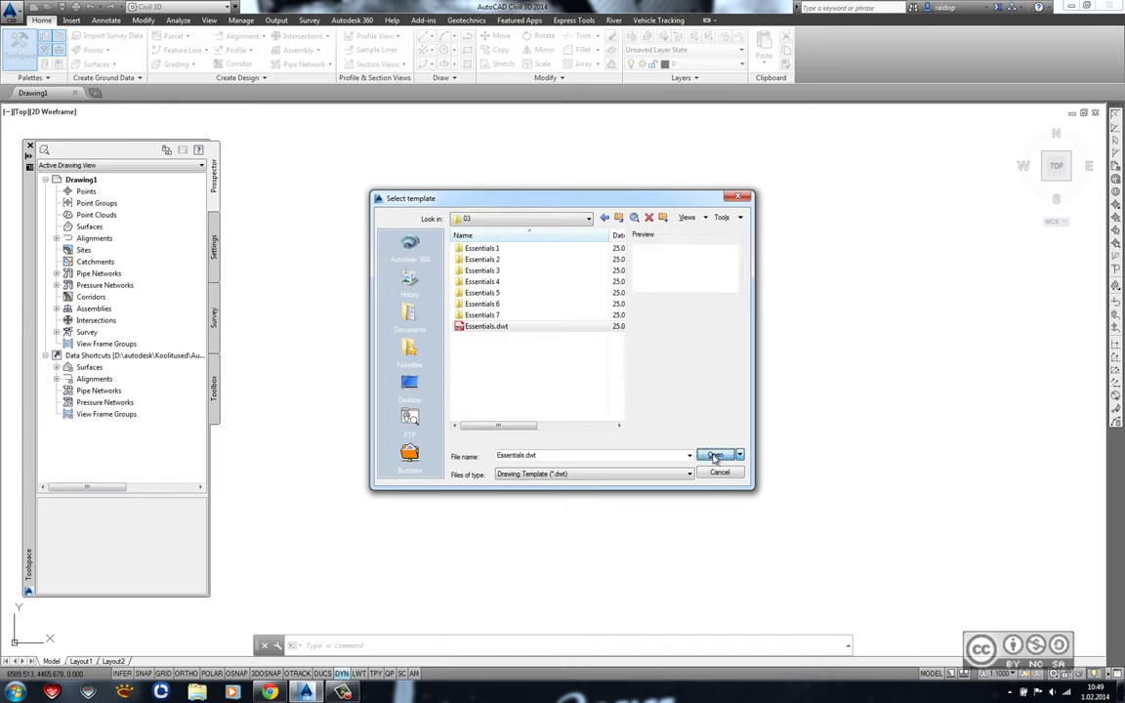
click(714, 456)
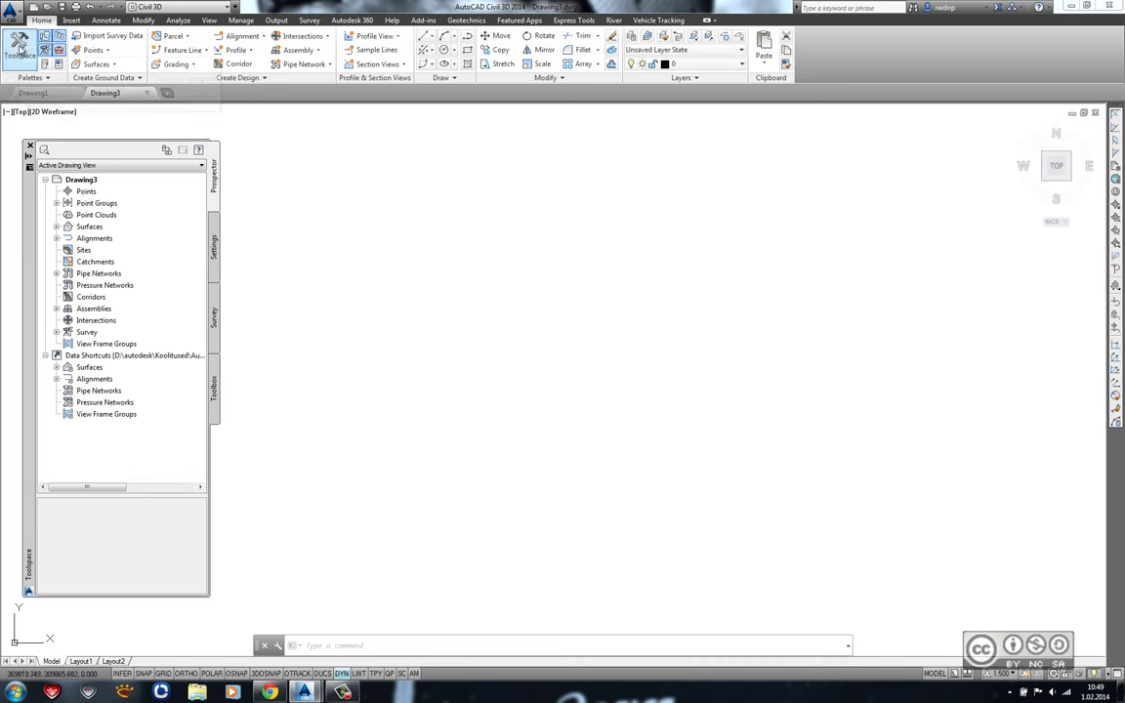
Show the Survey panel in Toolspace and set the survey databases' working folder.
click(214, 320)
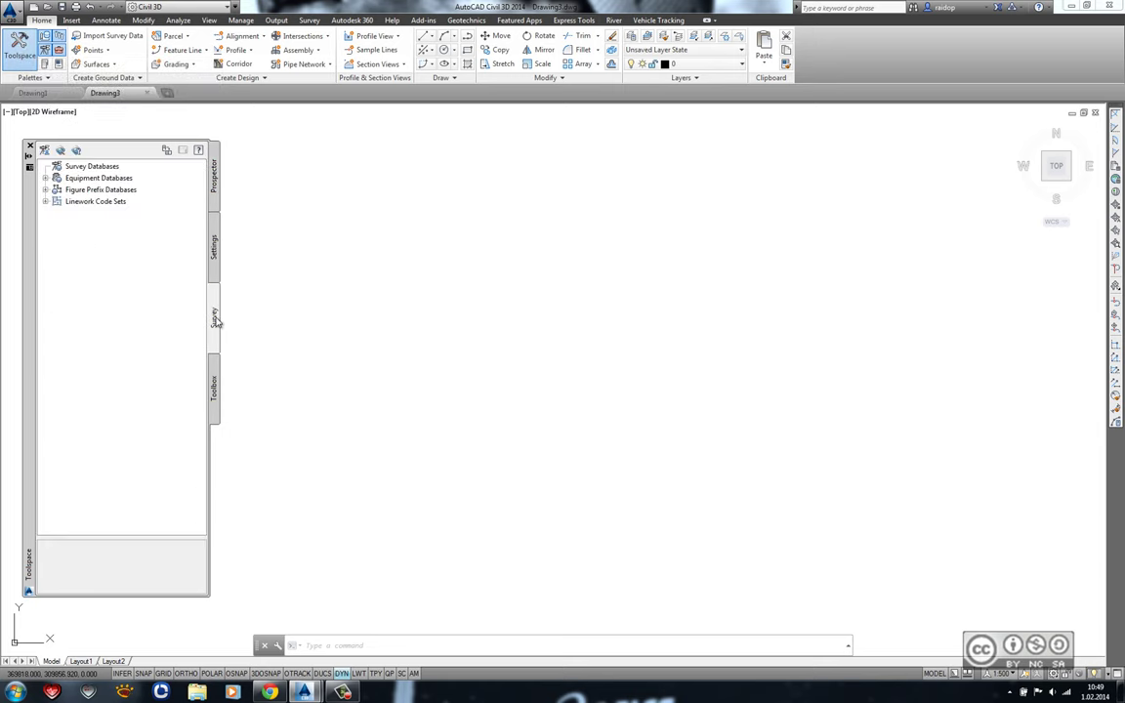
right_click(102, 168)
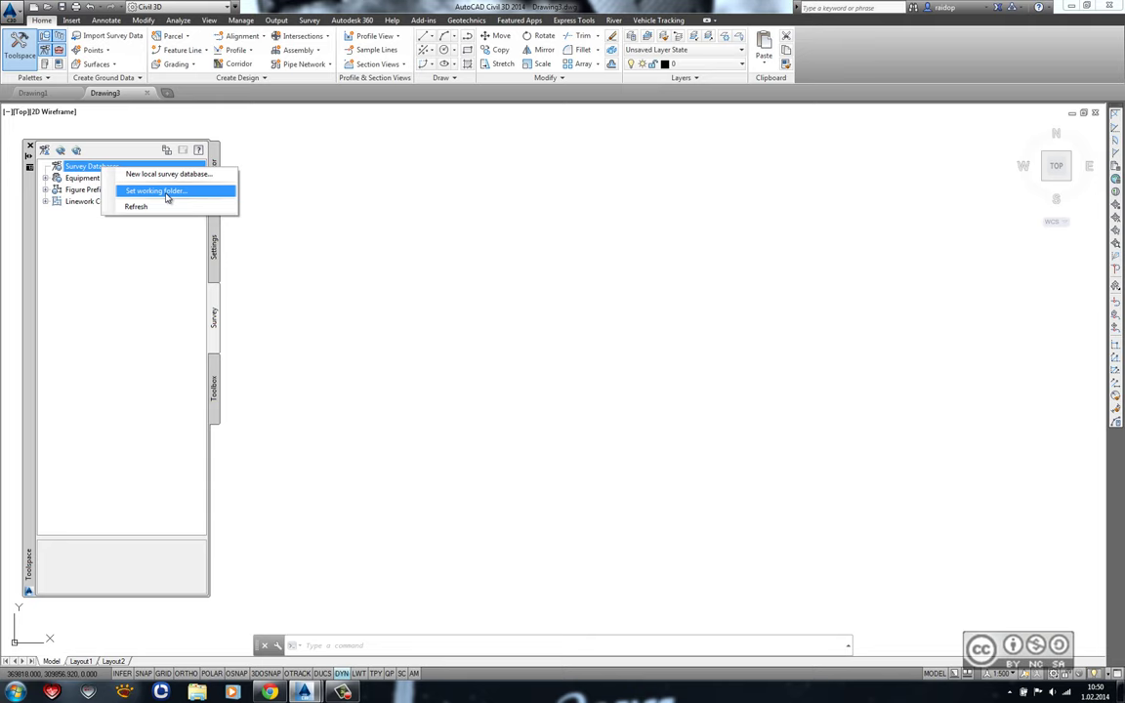
click(167, 192)
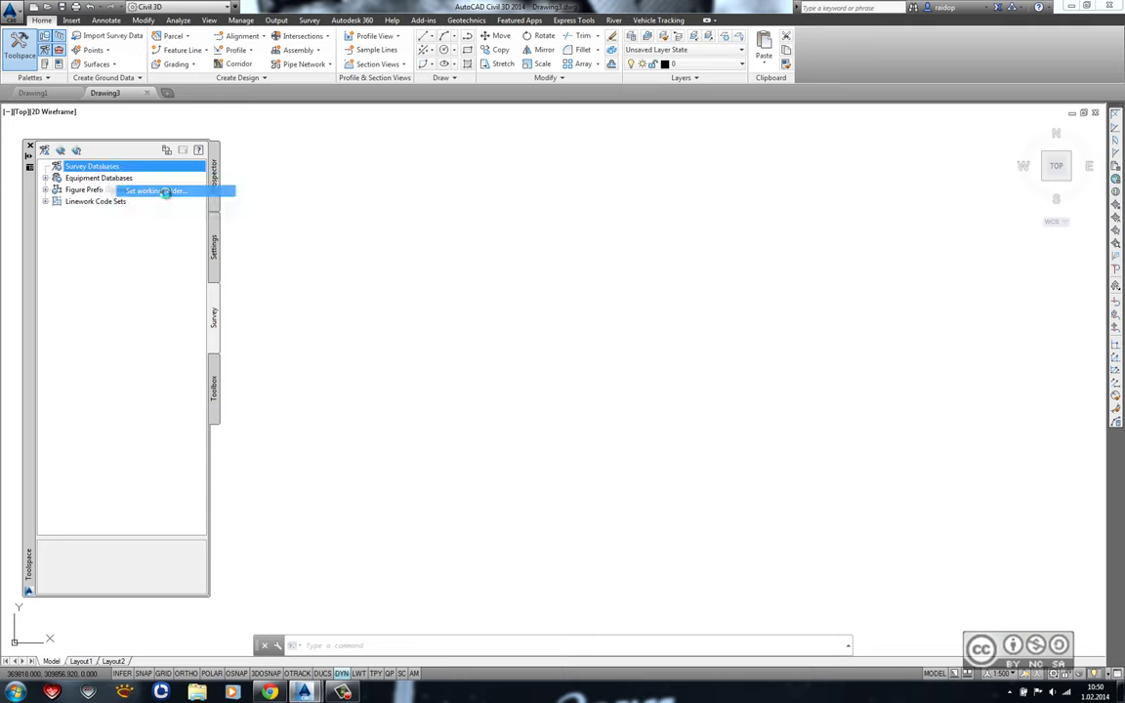
drag(653, 326, 652, 339)
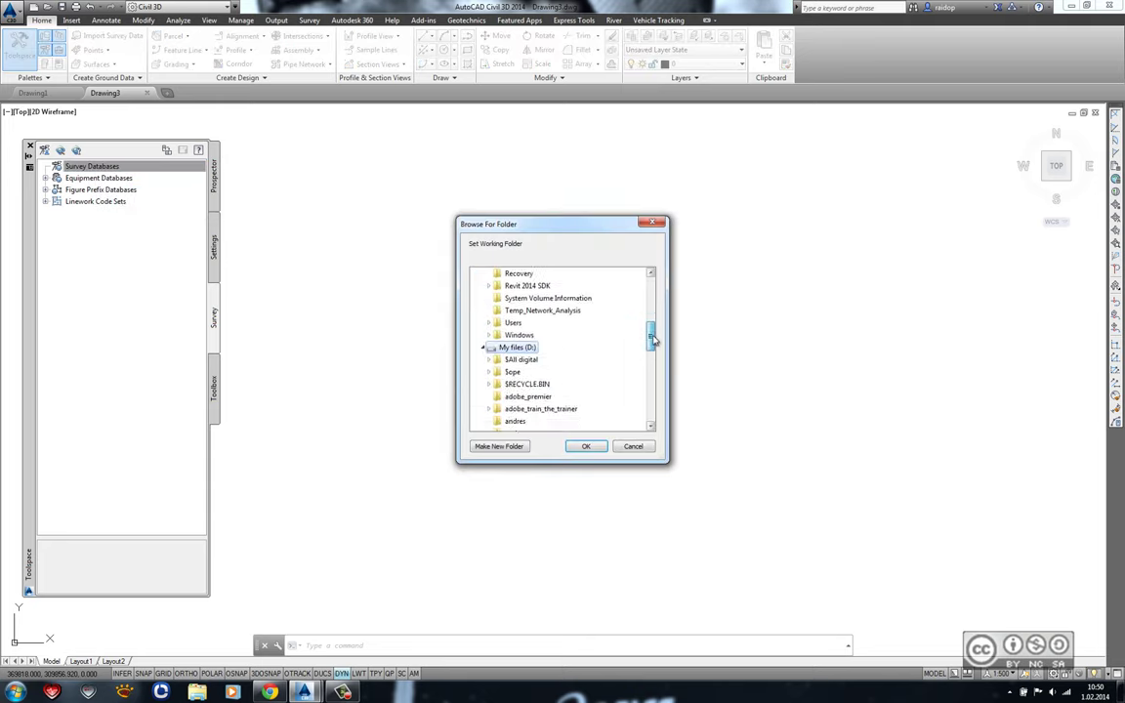
click(586, 446)
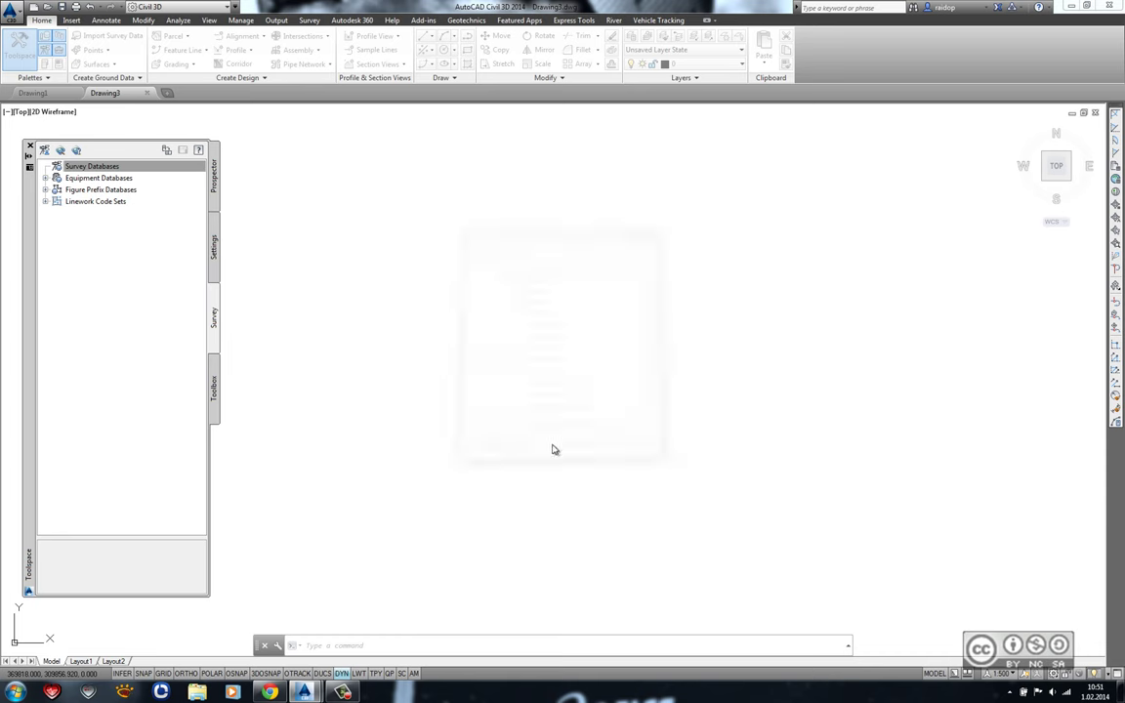
Add a new local survey database named Algkursus.
right_click(98, 171)
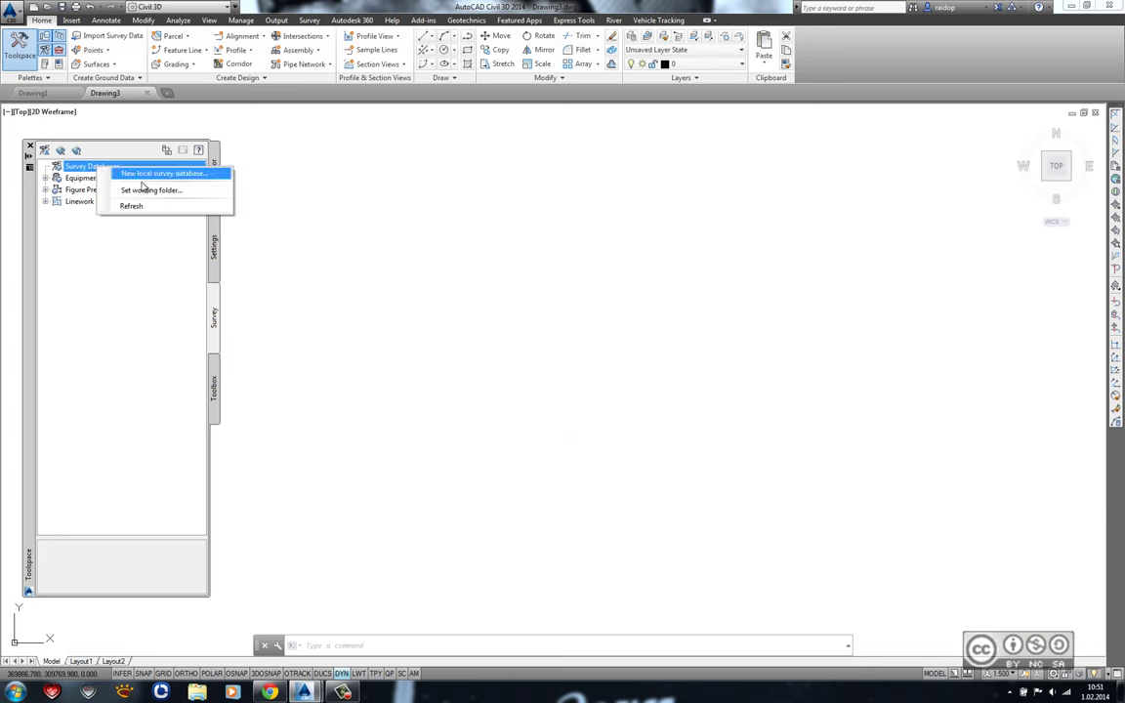
click(190, 175)
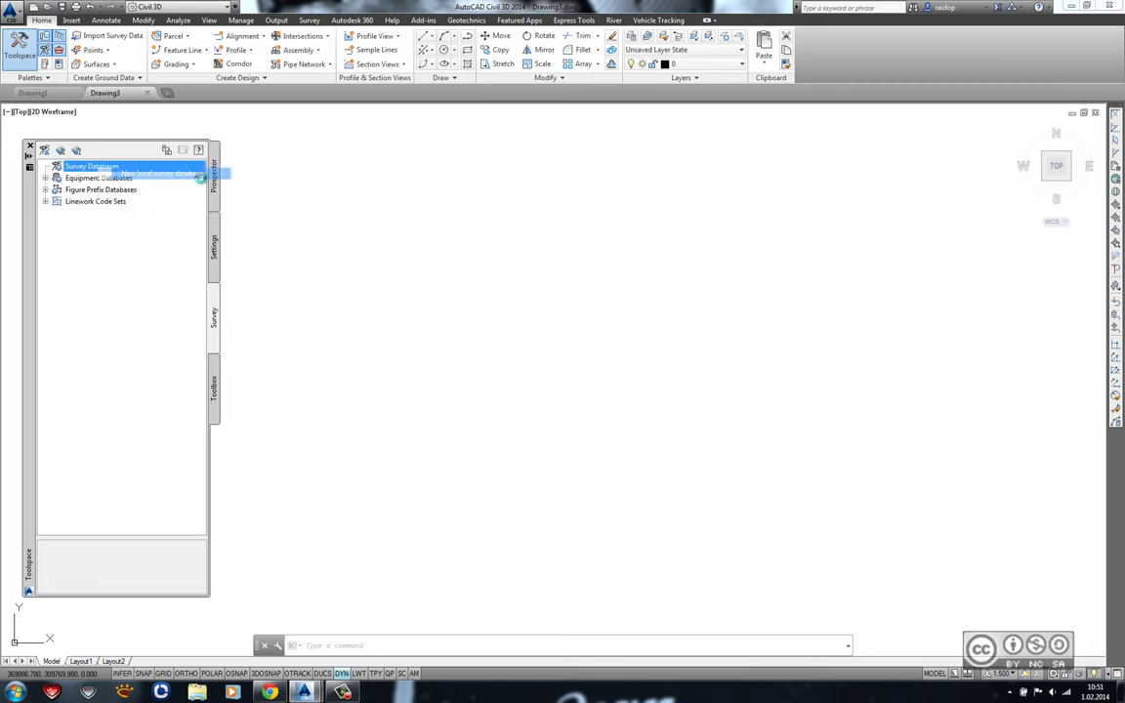
text(Algkursus)
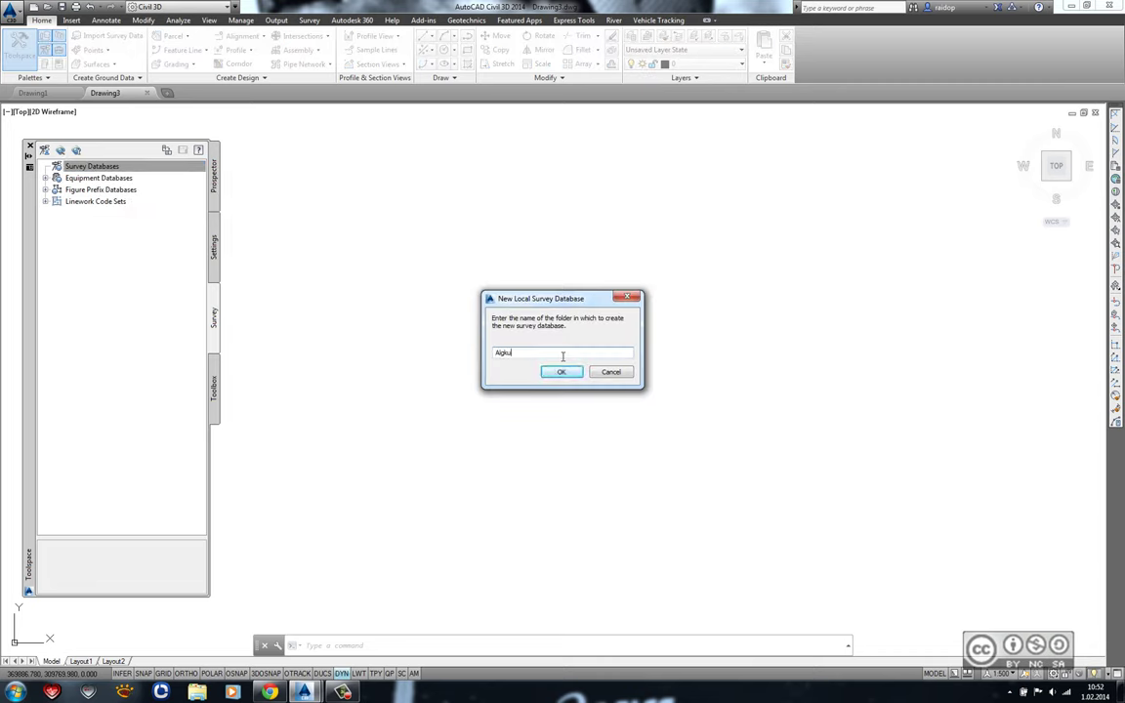
click(565, 375)
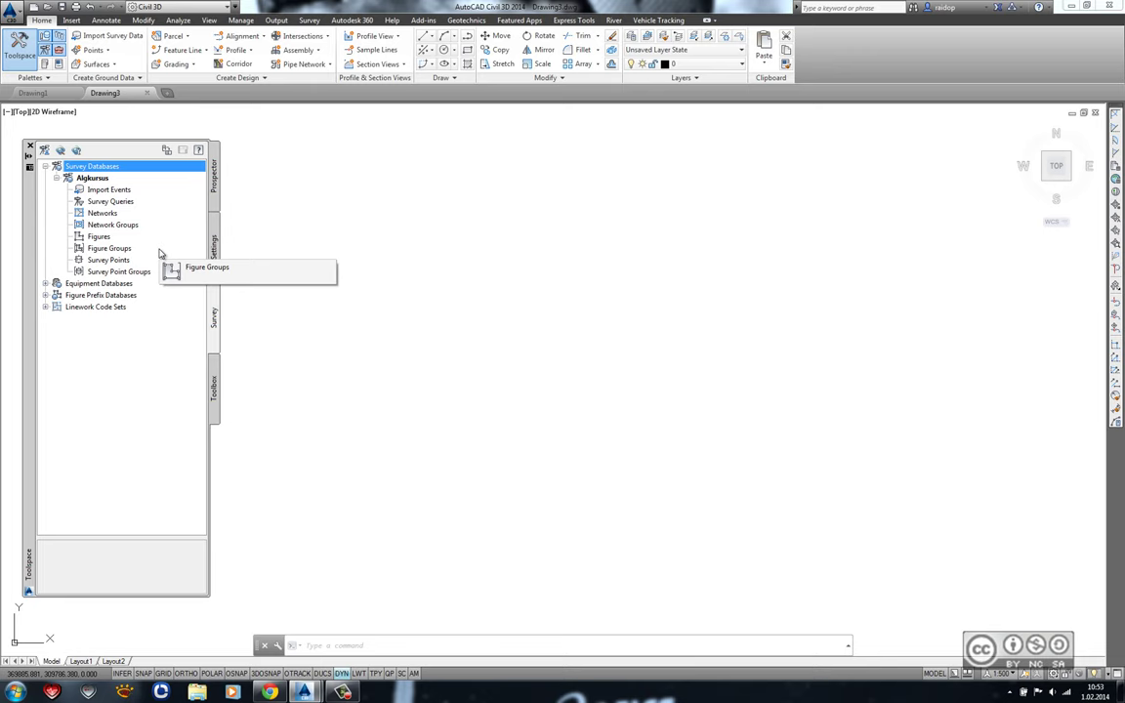
click(196, 692)
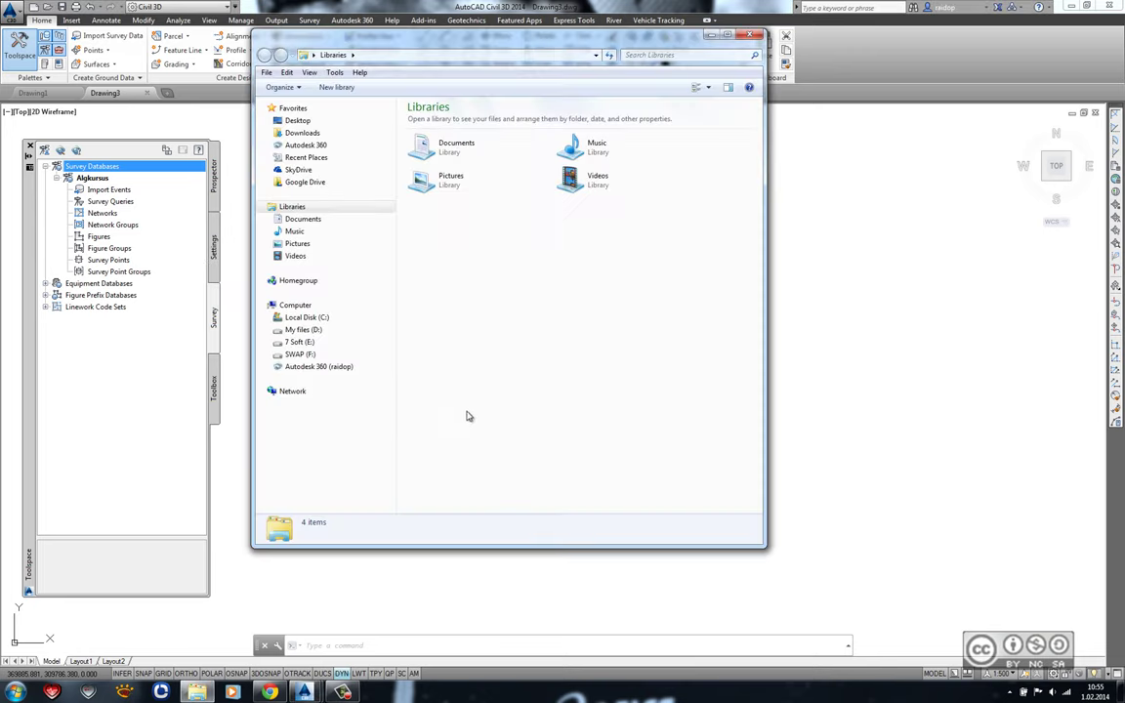
click(298, 330)
double_click(478, 207)
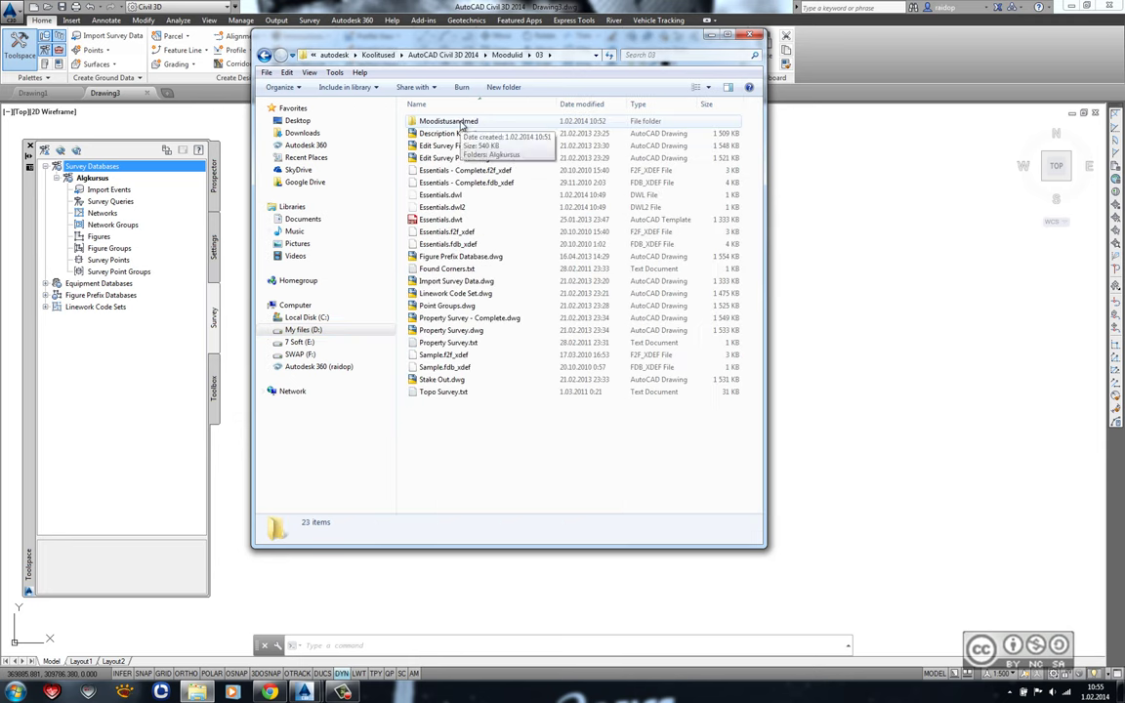
double_click(463, 122)
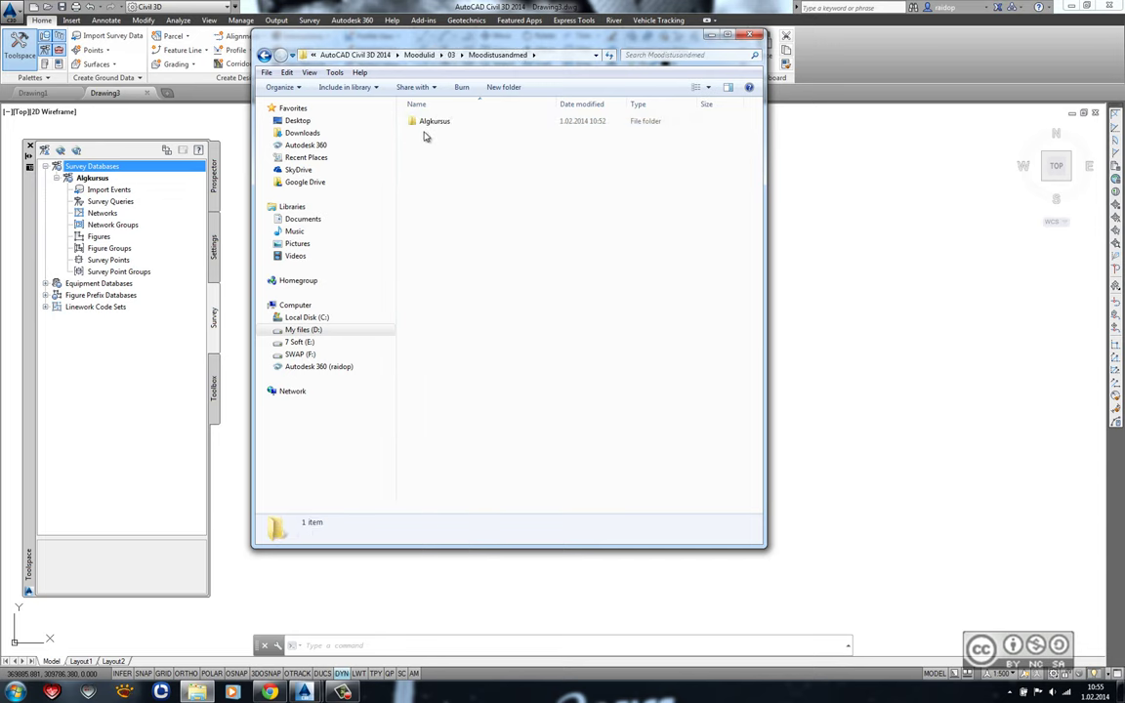
double_click(433, 123)
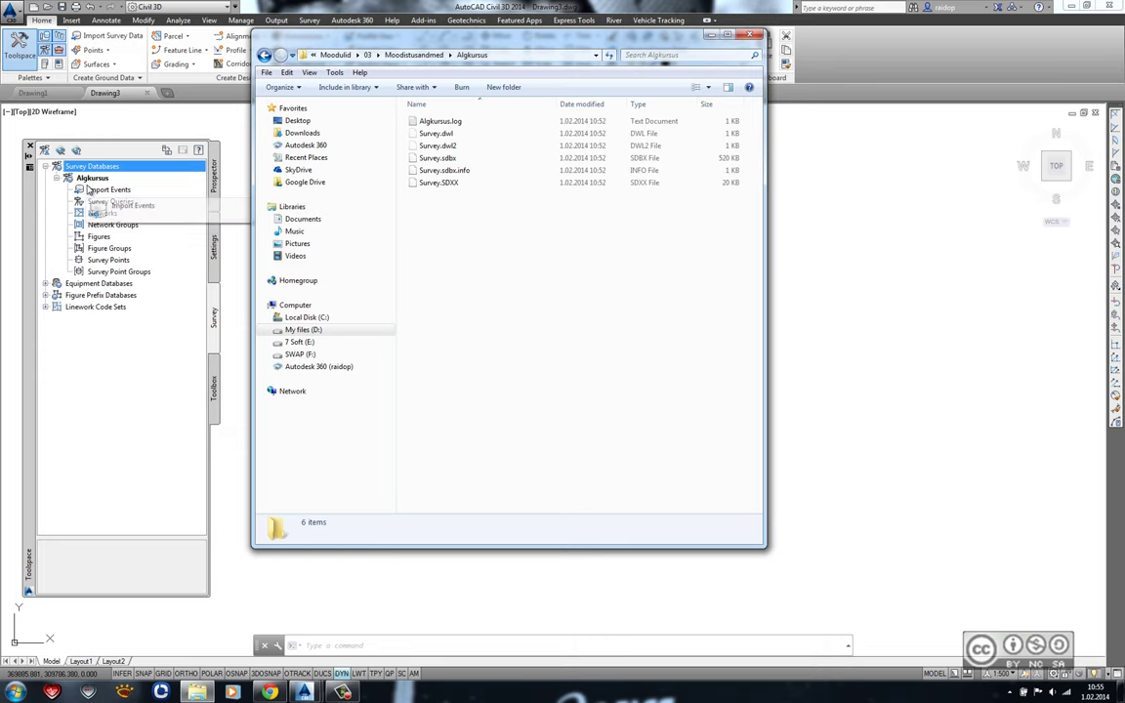
click(88, 189)
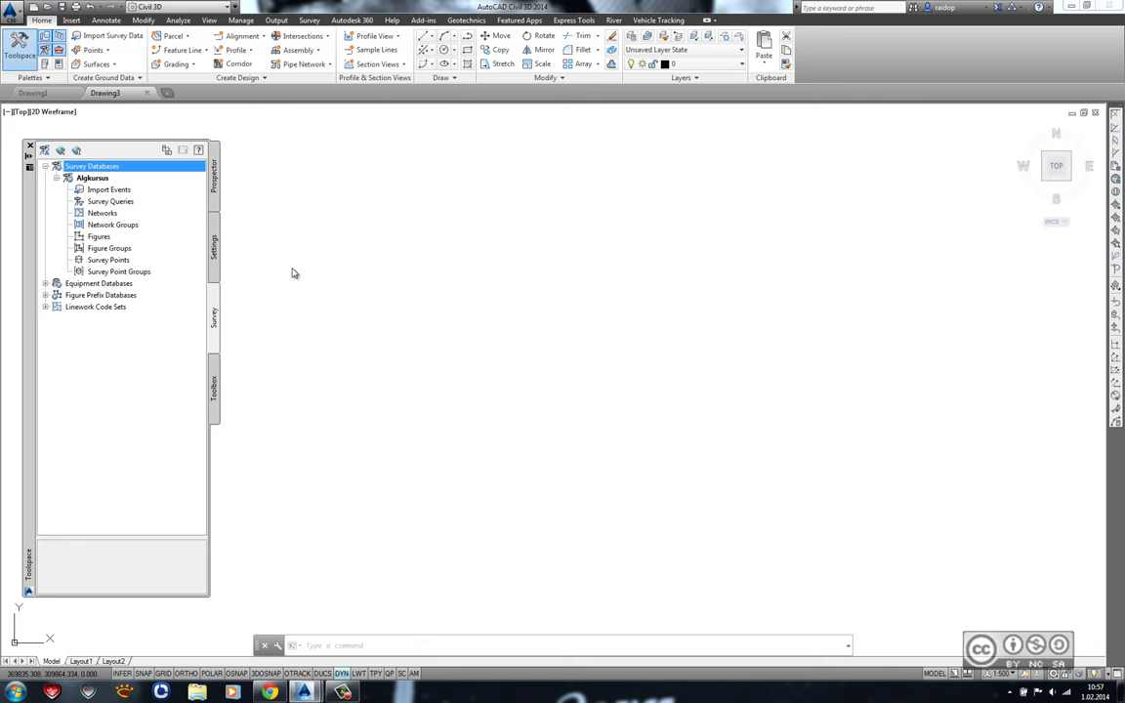
Open Import Survey Data.dwg from folder 03 and launch Import Survey Data from the Home ribbon.
double_click(361, 259)
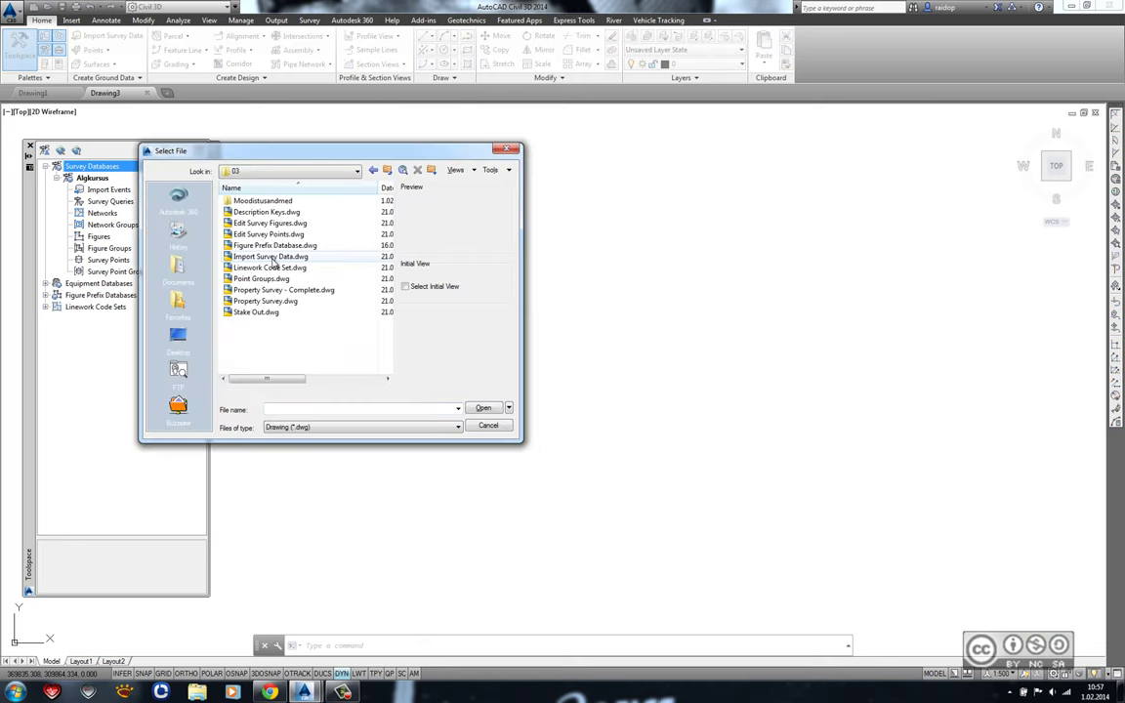
click(275, 257)
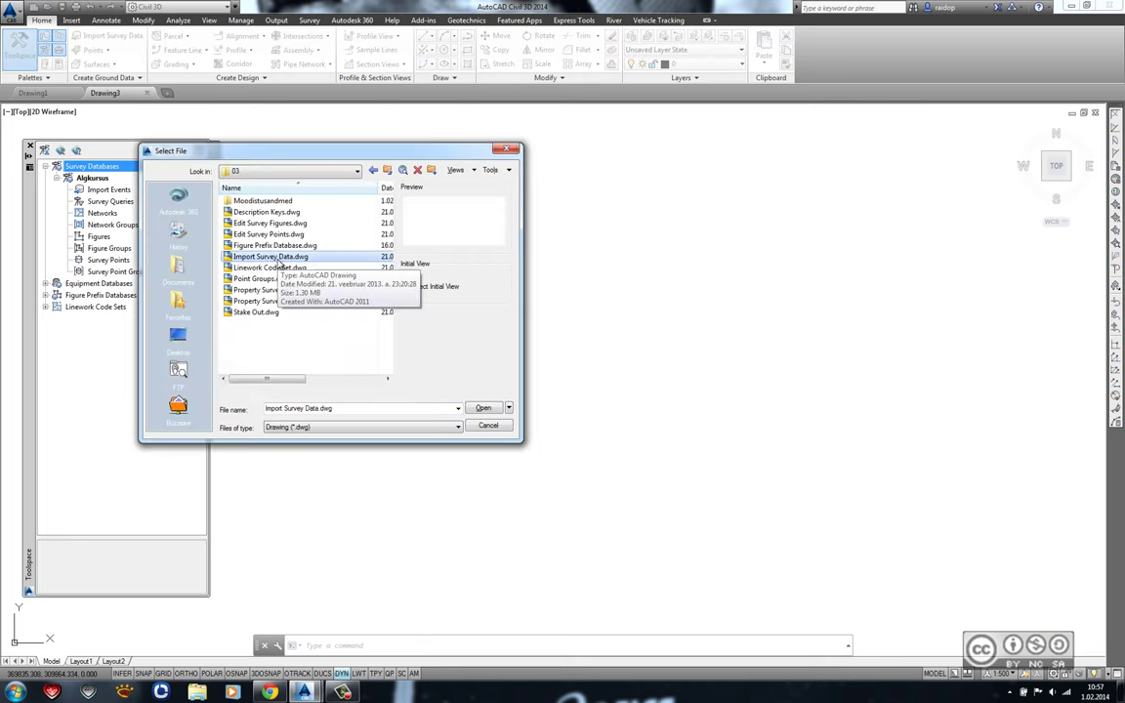
click(483, 408)
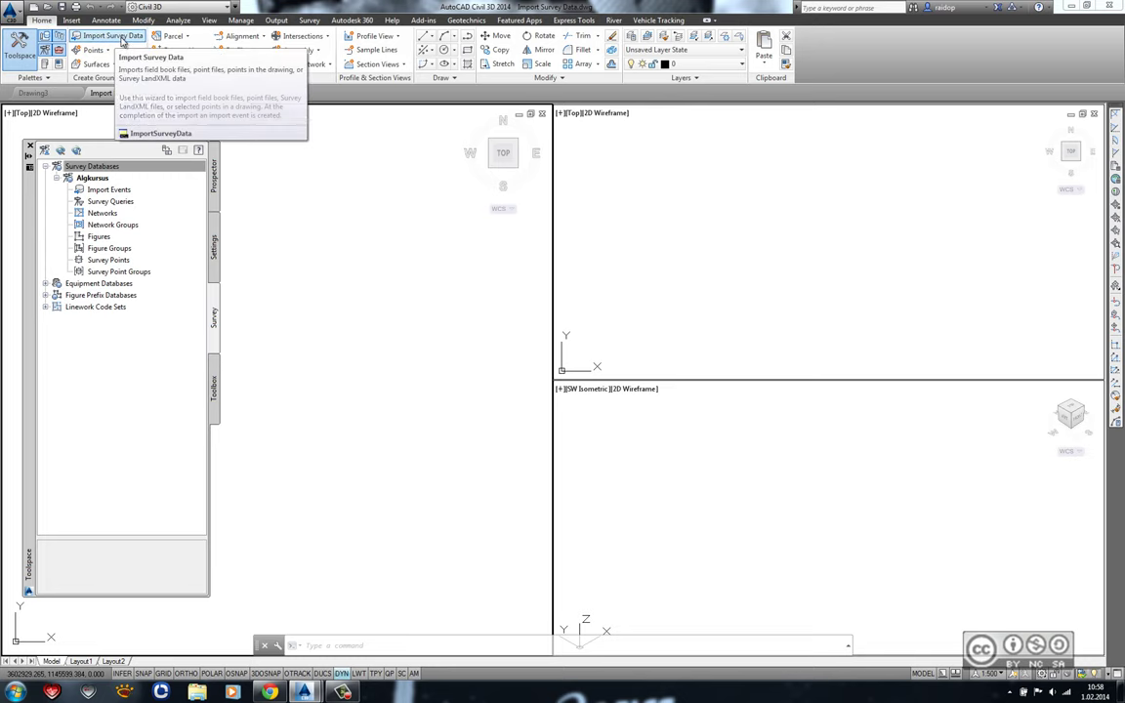
click(113, 39)
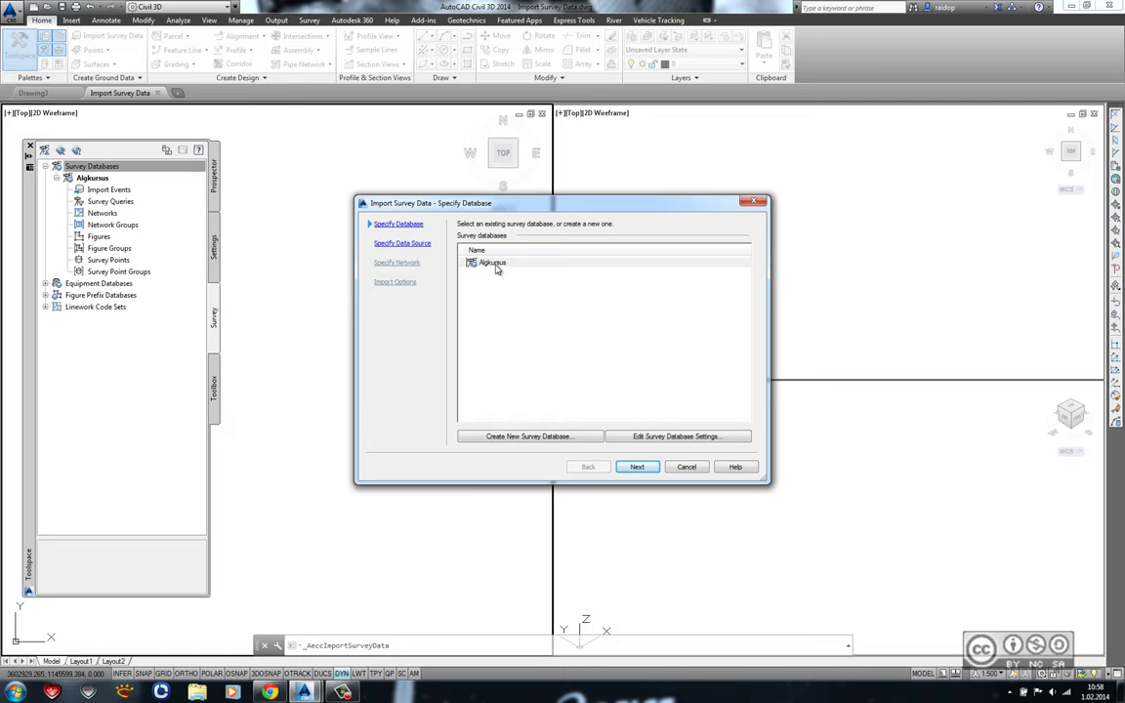
Target the Algkursus database and set the data source type to Point File.
click(495, 265)
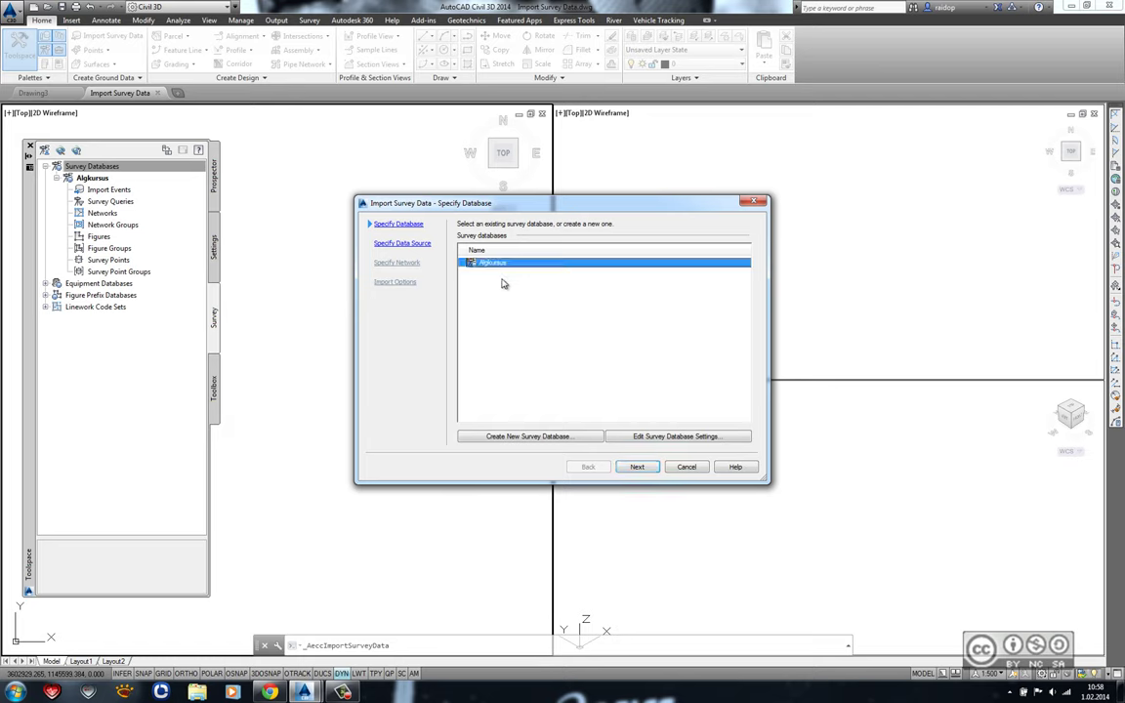
click(638, 466)
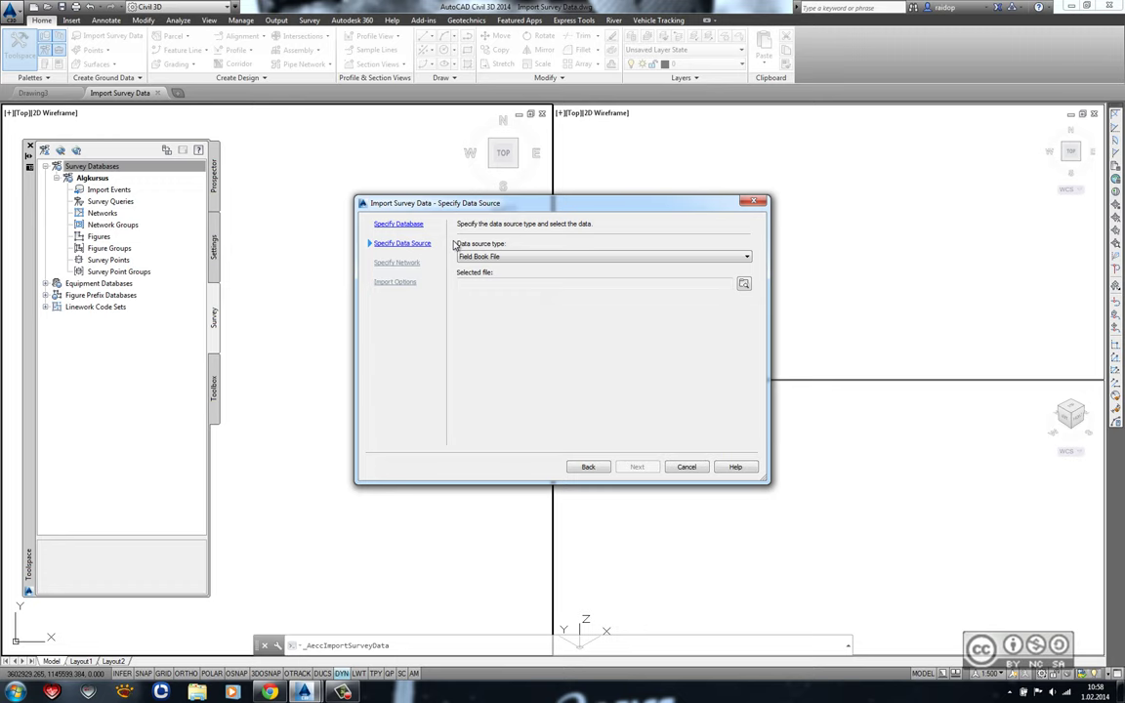
click(464, 256)
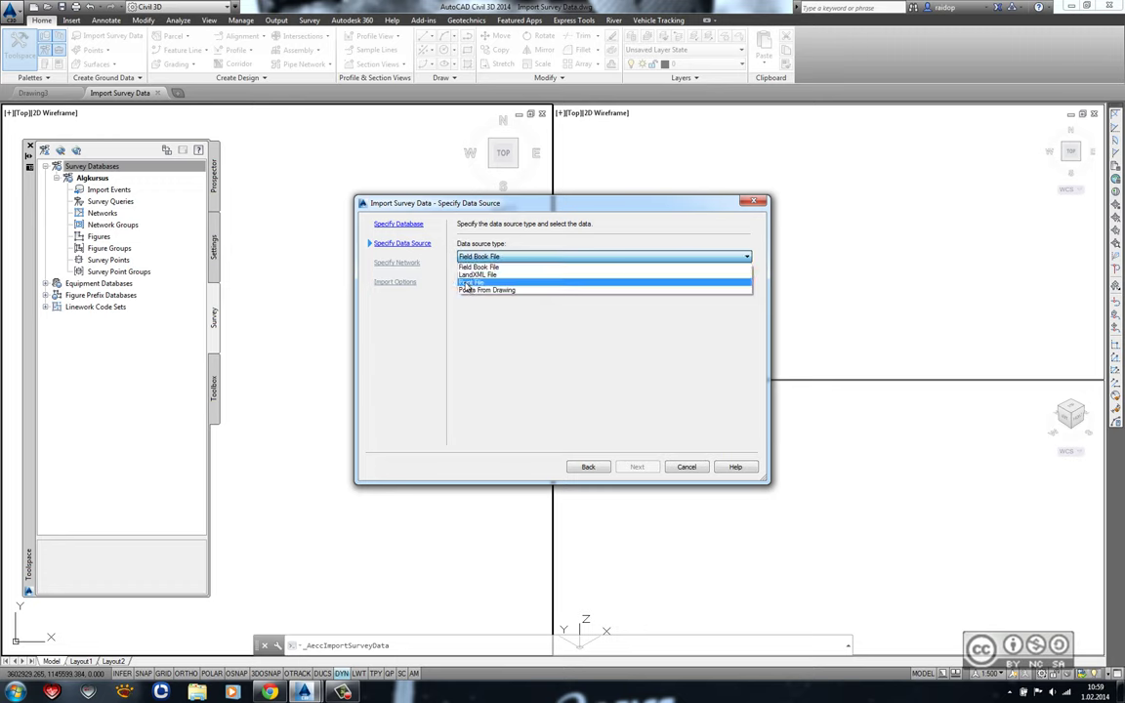
click(468, 283)
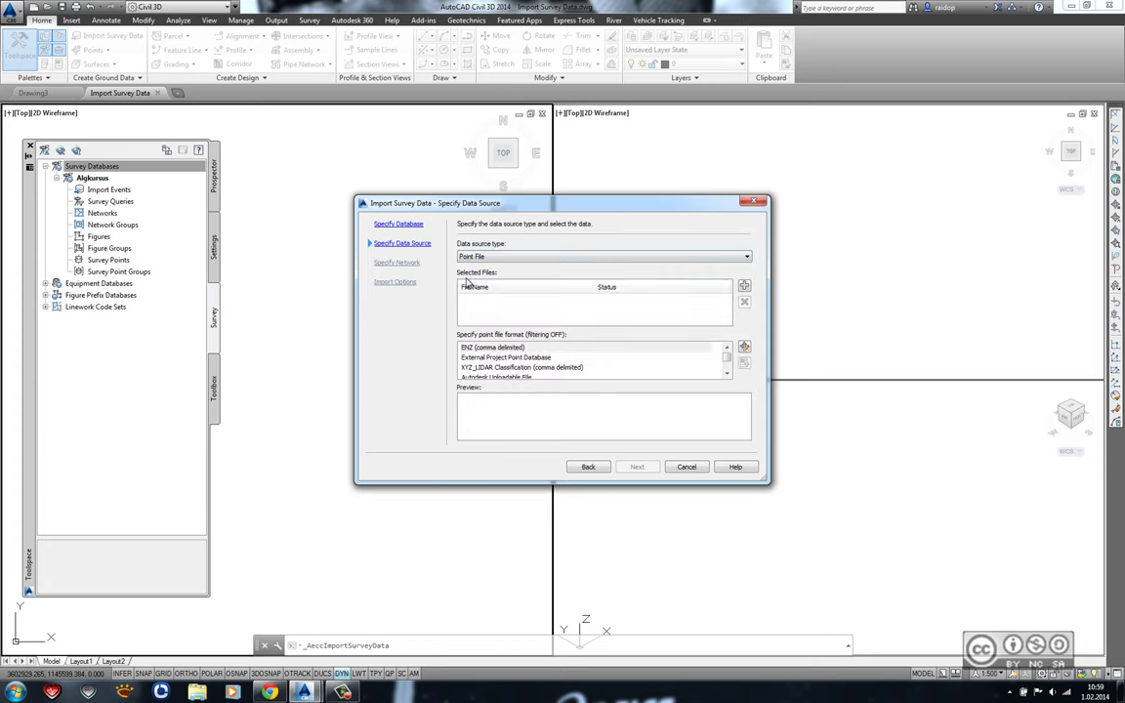
Pick Topo Survey.txt from folder 03, filtered to Text/Template/Extract (*.txt) files.
click(745, 287)
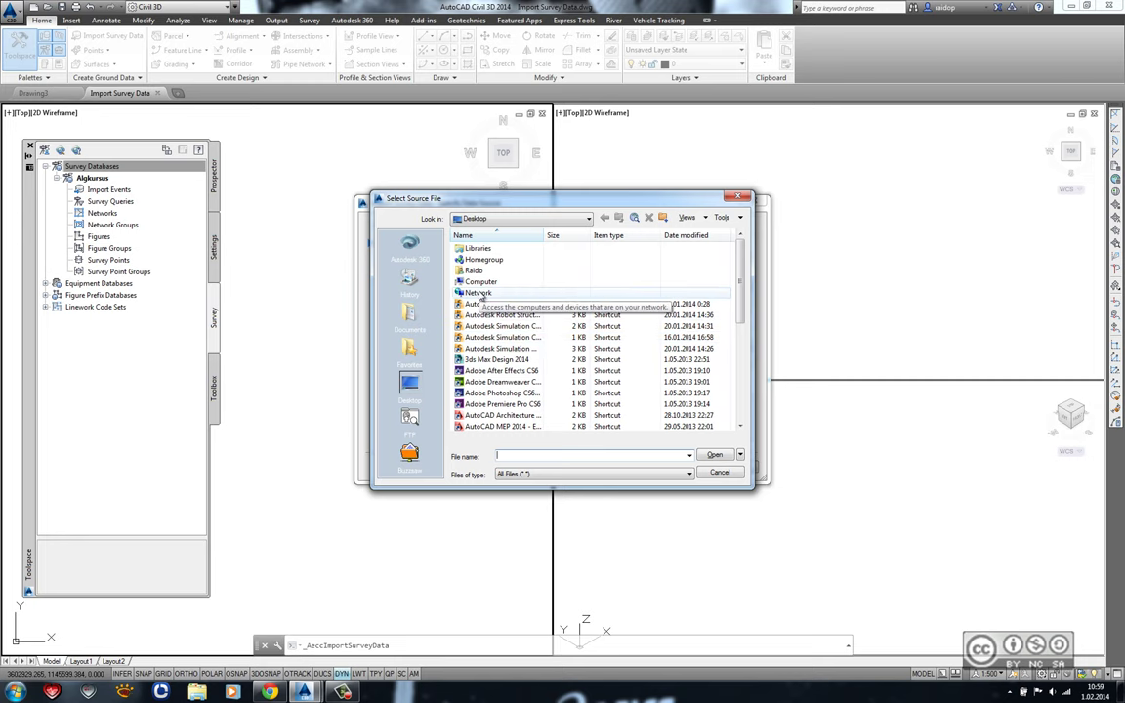
click(604, 217)
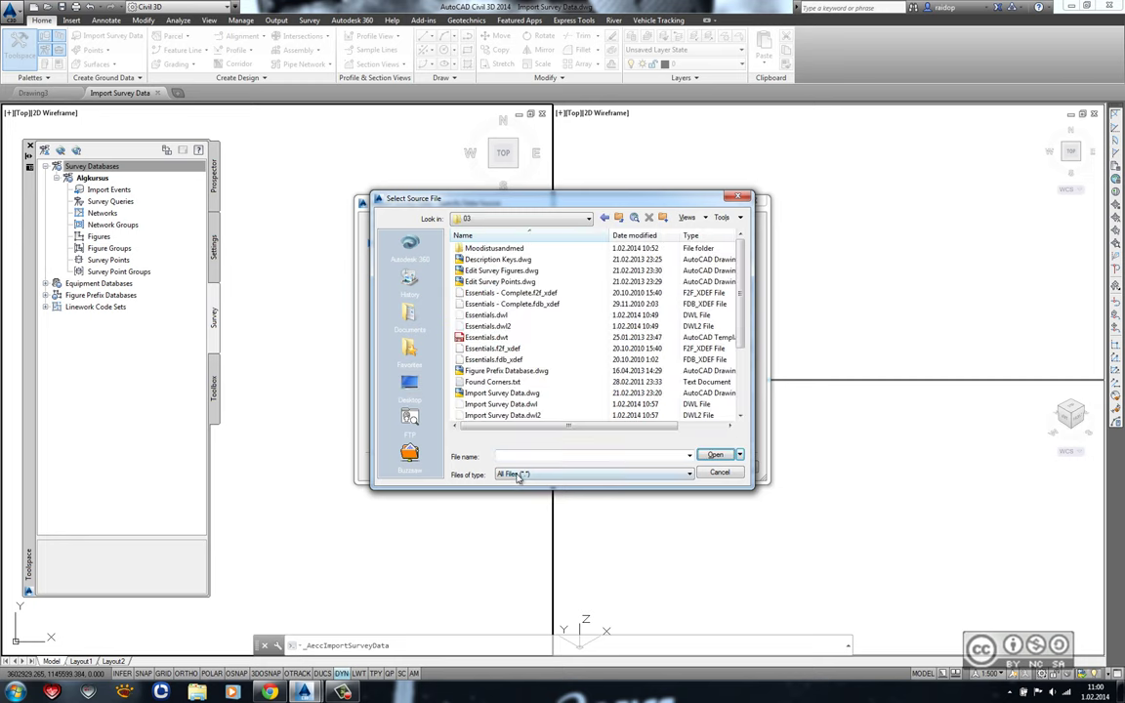
click(523, 474)
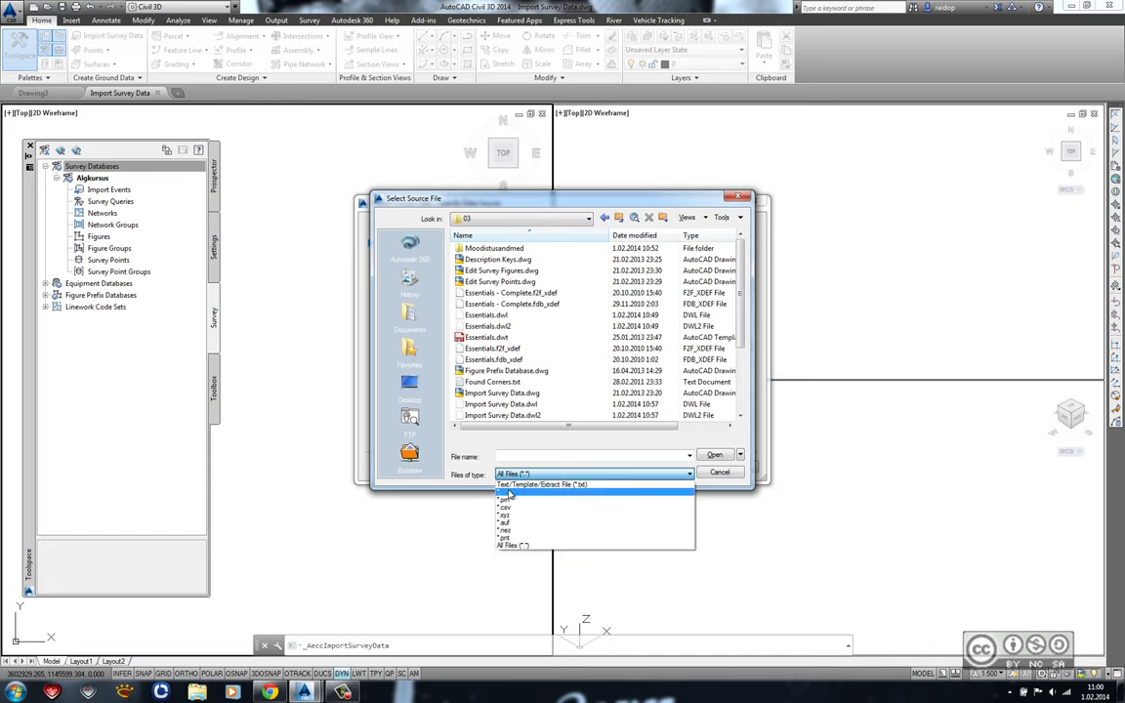
click(576, 485)
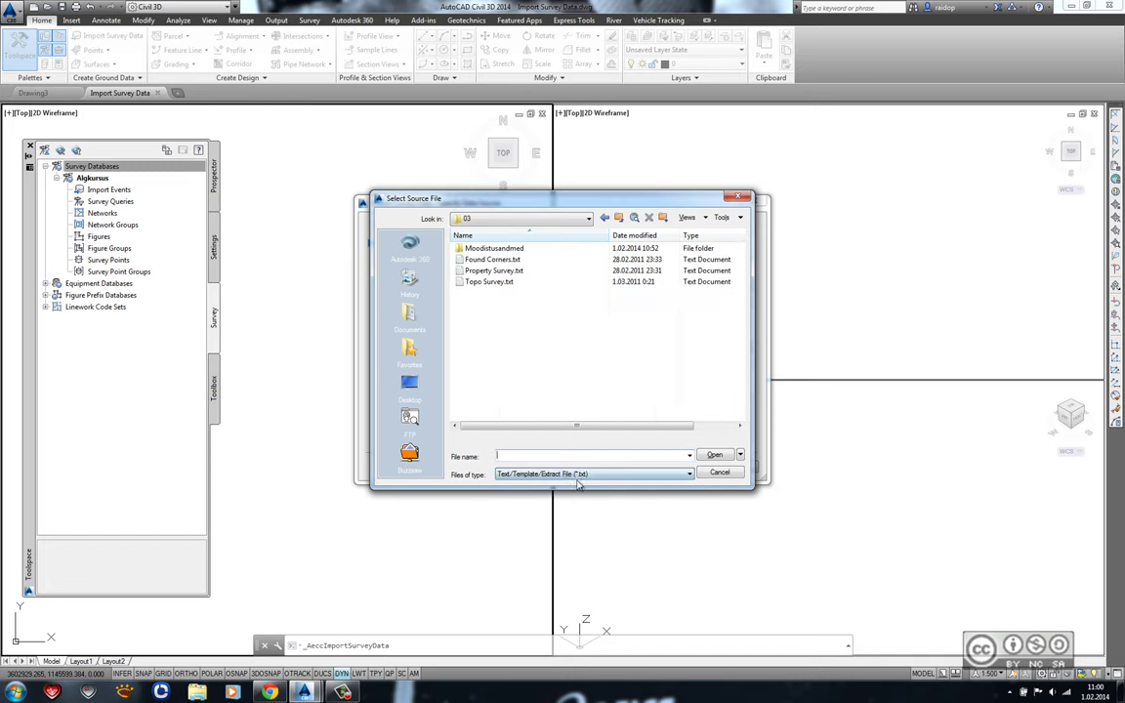
click(494, 282)
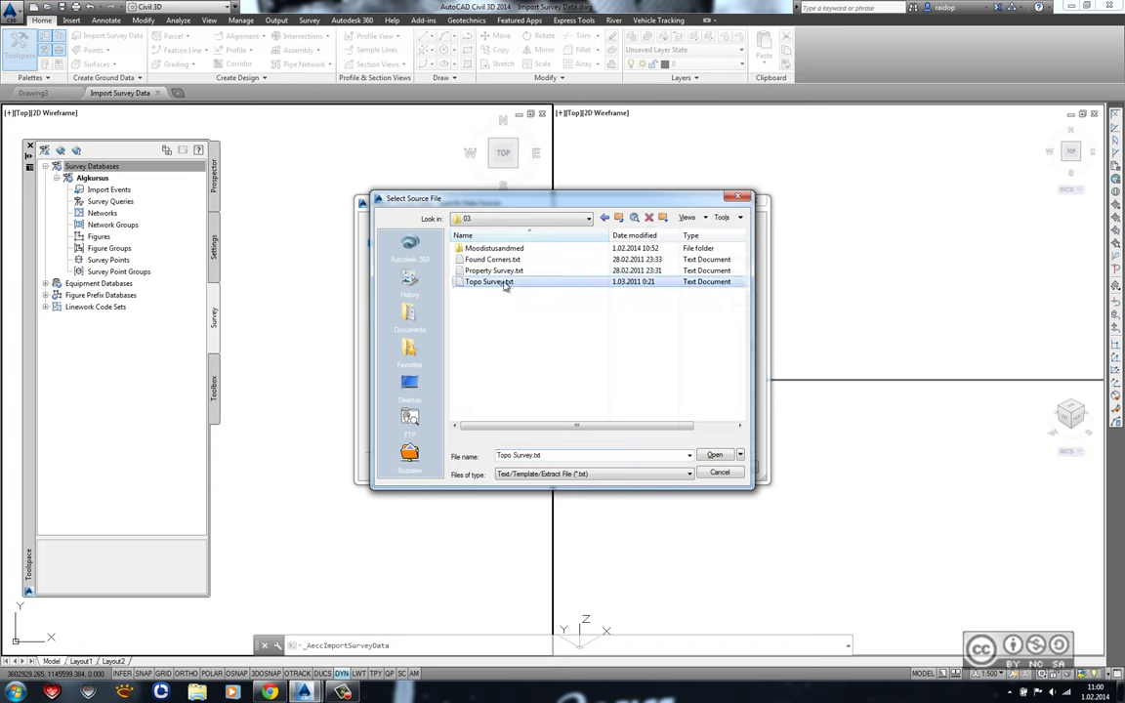
click(716, 455)
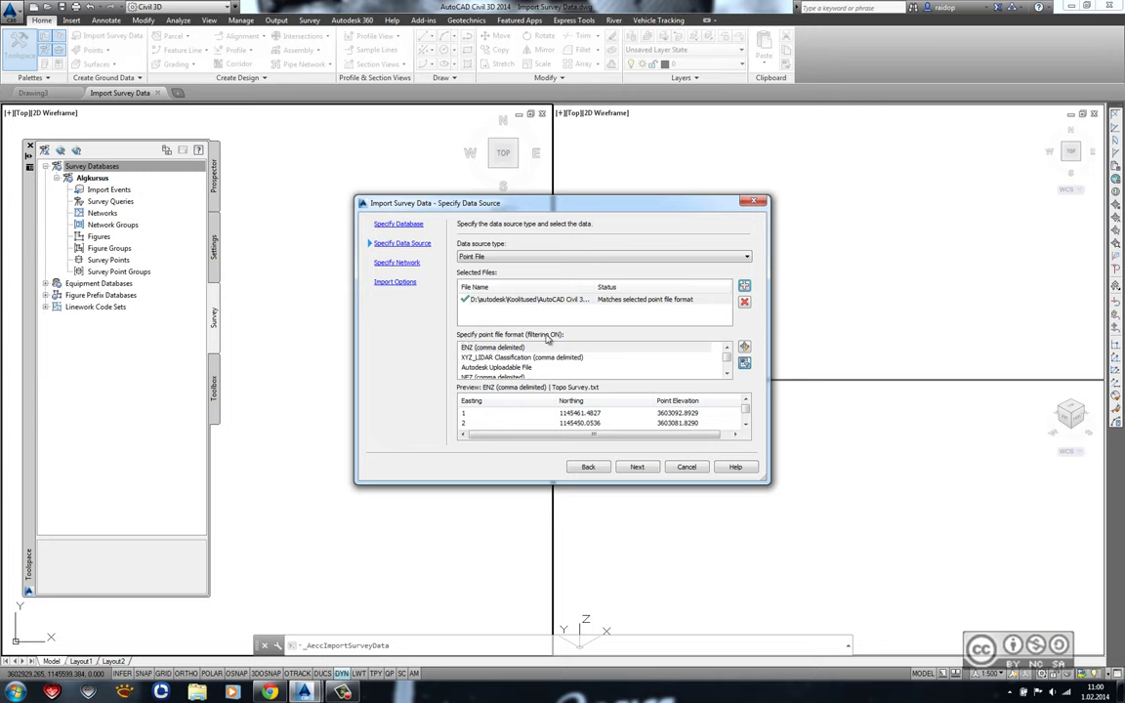
Choose PNEZD (comma delimited) as the point file format and advance to Specify Network.
click(727, 375)
click(728, 376)
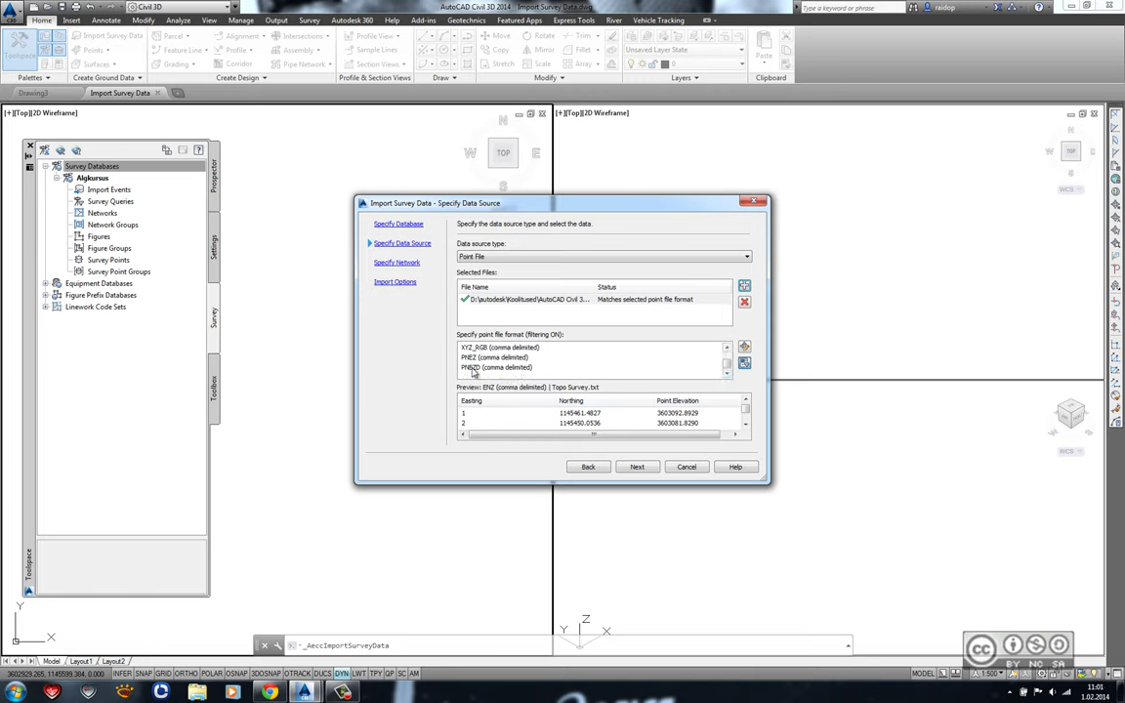
click(474, 369)
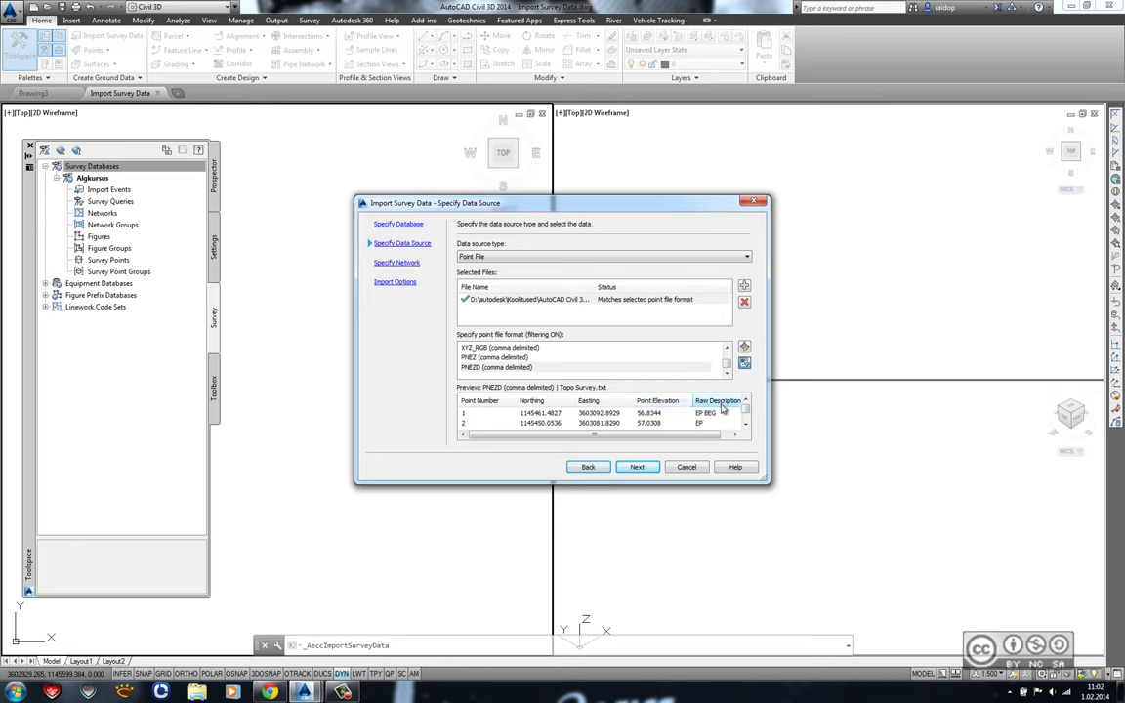
click(637, 467)
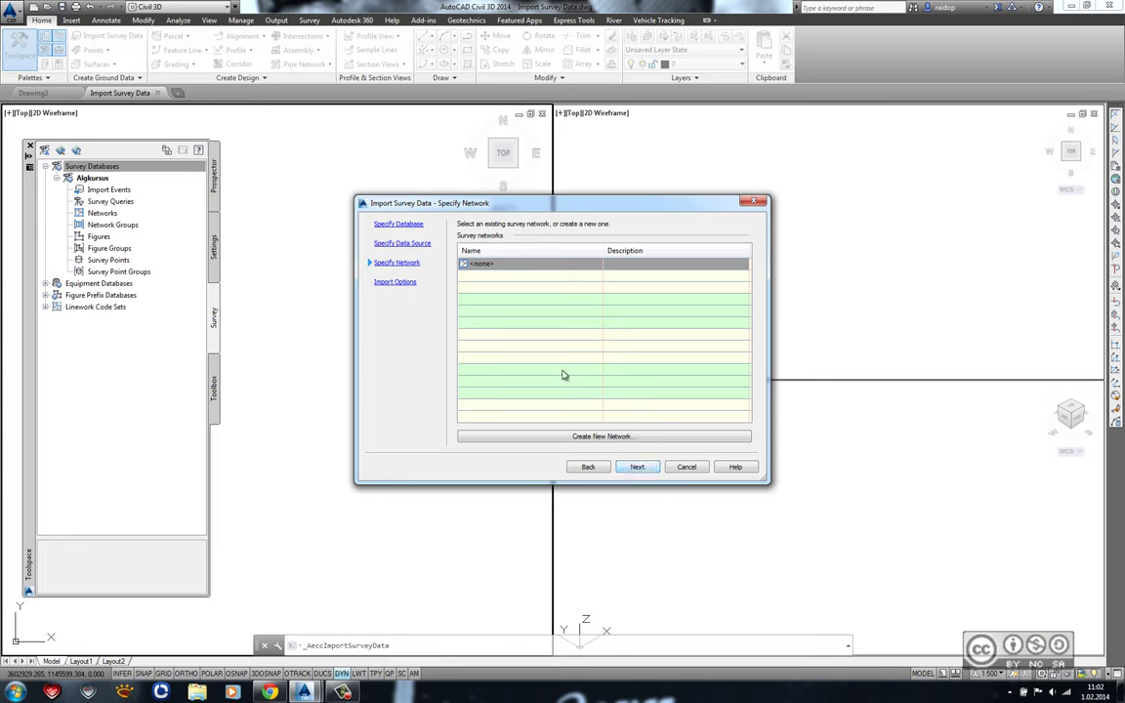
Import with no network, processing linework and inserting survey points, using Sample prefix database and code set.
click(488, 270)
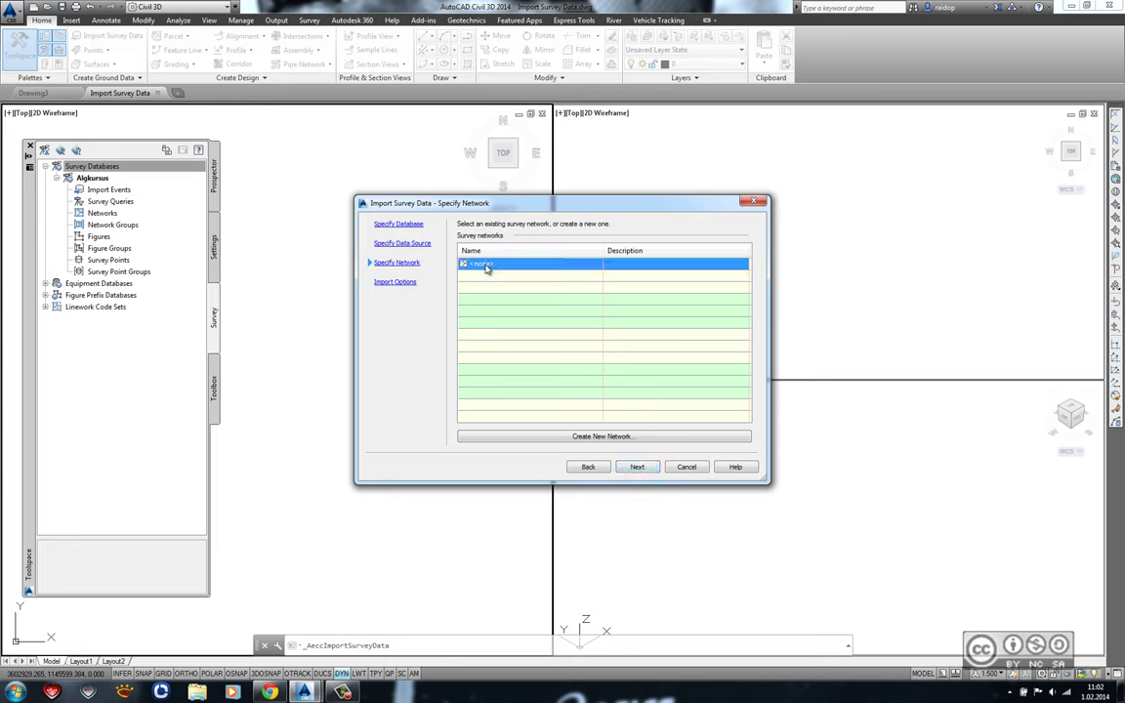
click(636, 467)
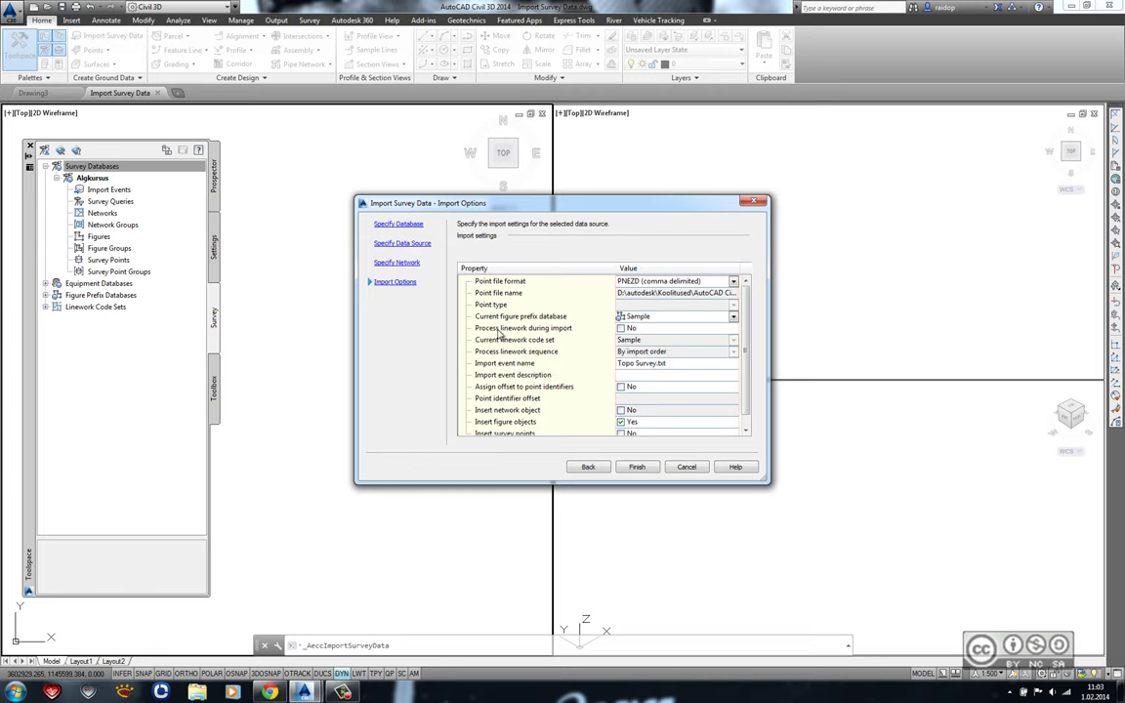
click(621, 328)
scroll(583, 293, down, 1)
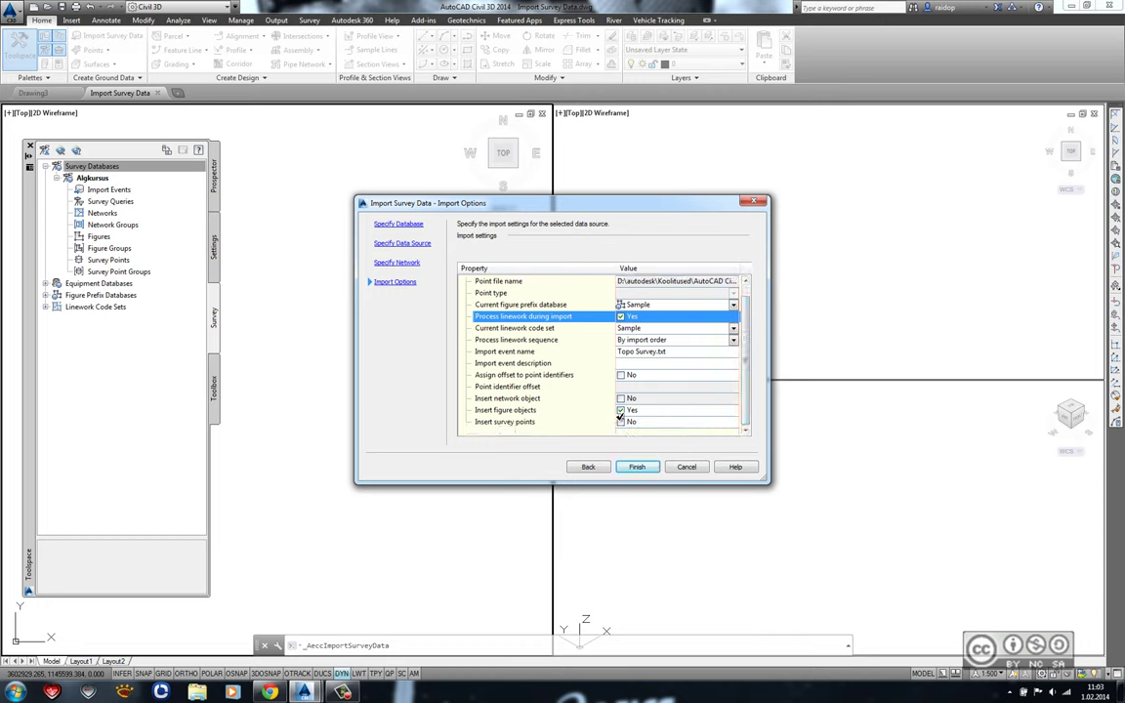
click(621, 421)
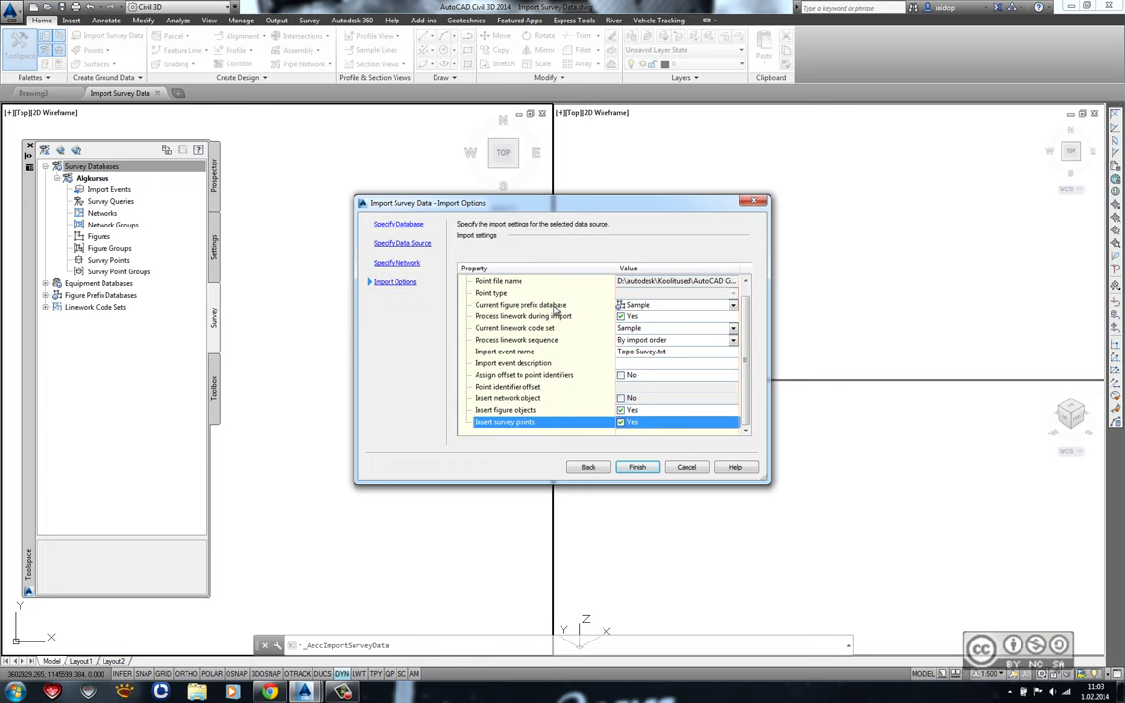
click(637, 305)
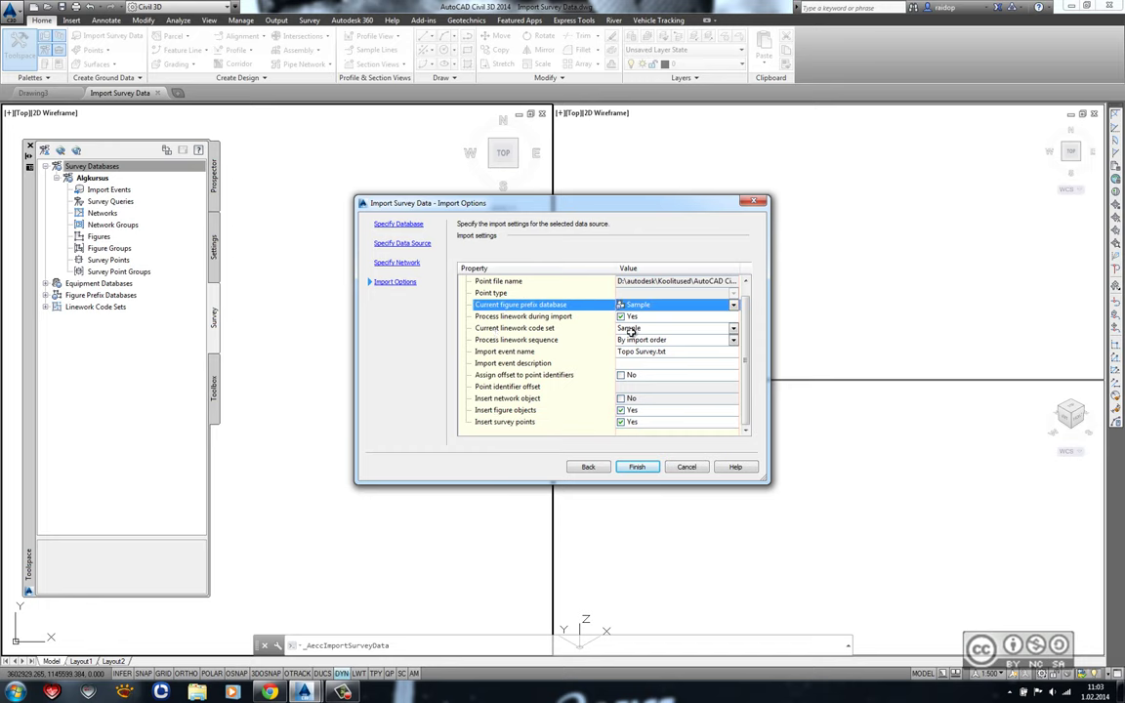
click(692, 328)
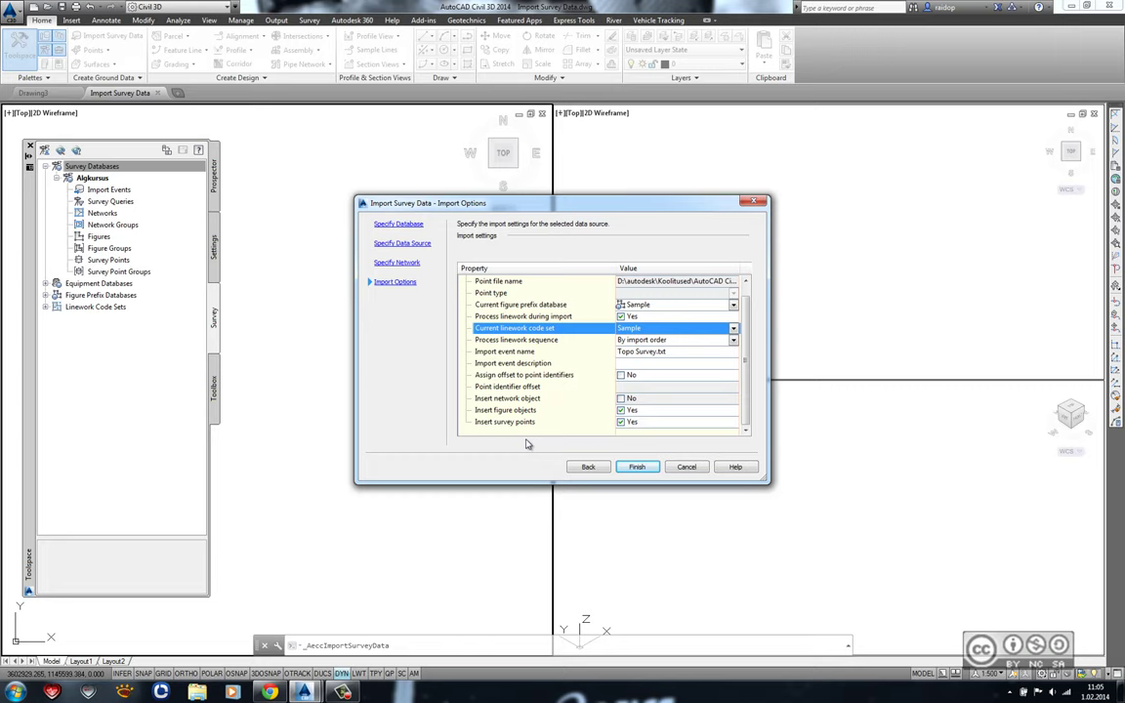
click(636, 468)
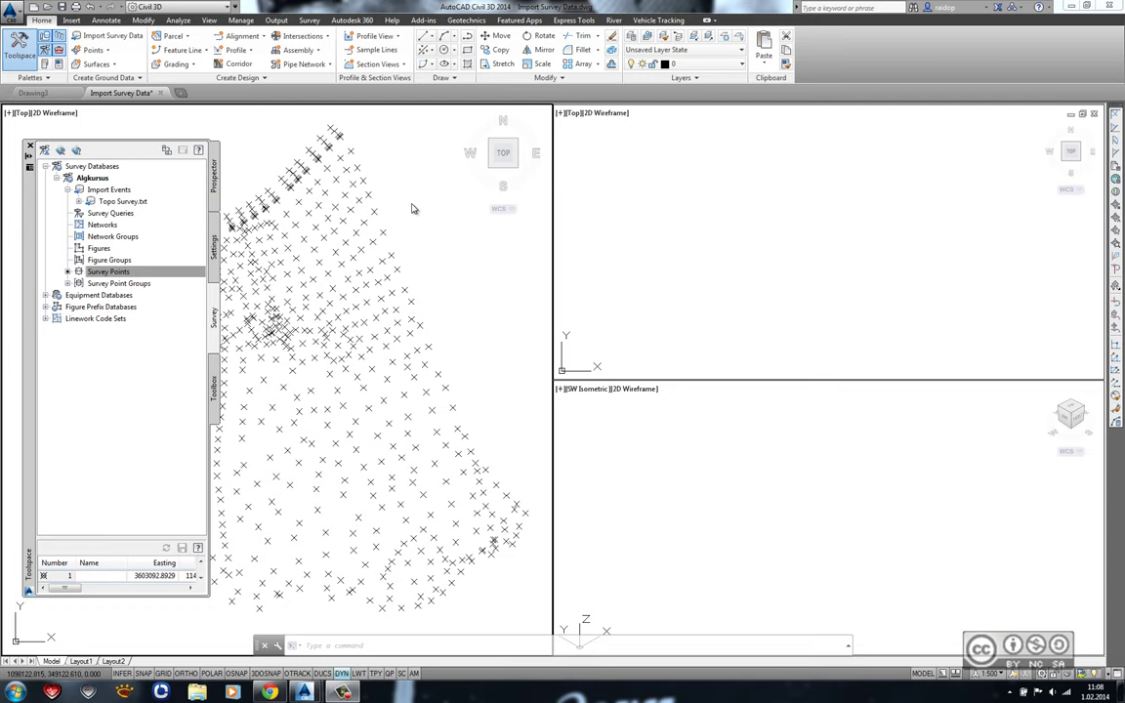
Close the Toolspace palette and pan slightly to see the whole point cloud.
click(29, 145)
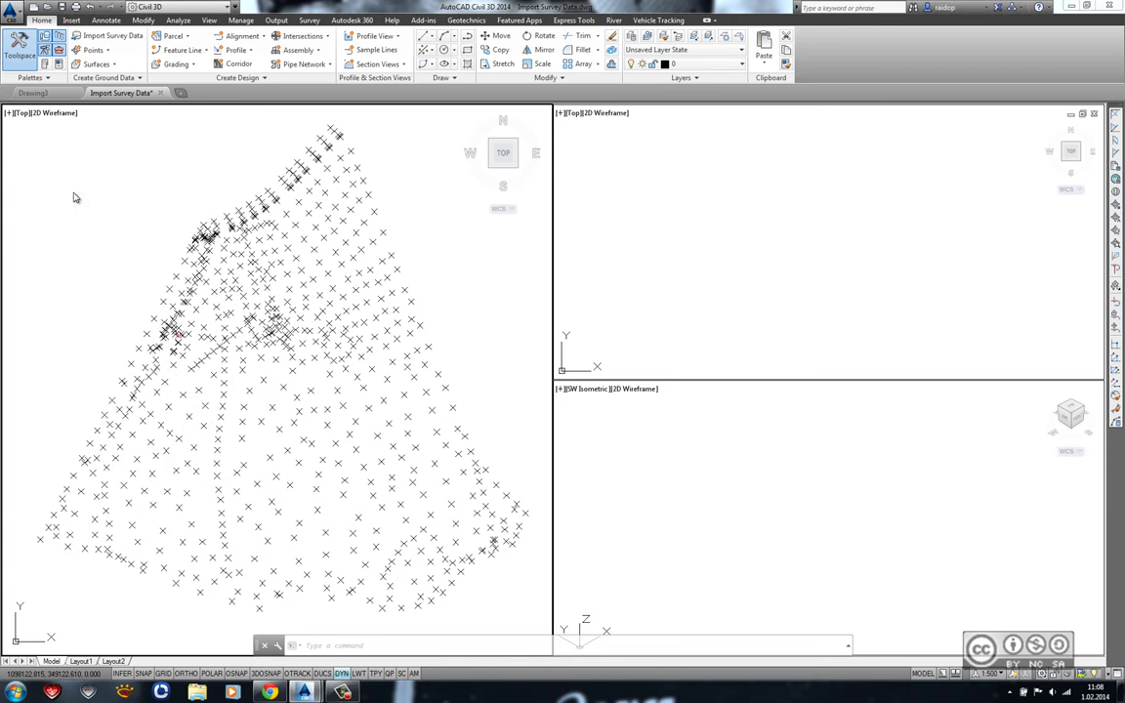
middle_drag(75, 308, 90, 312)
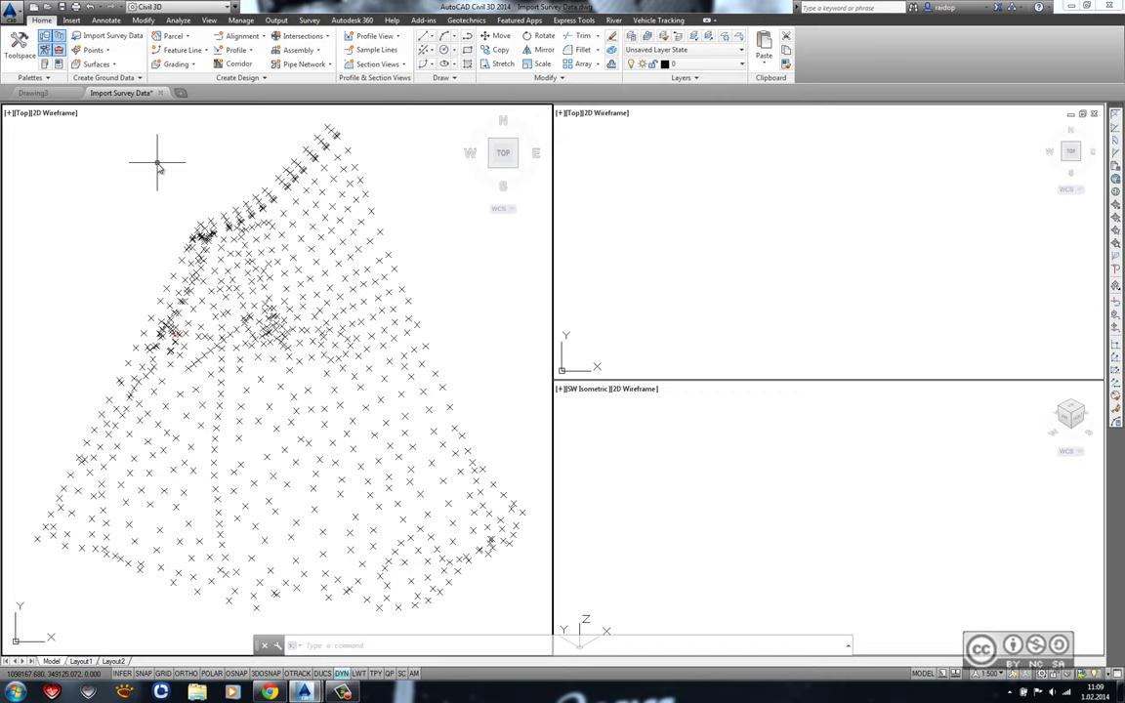
Launch Points from File from the Insert ribbon.
click(73, 20)
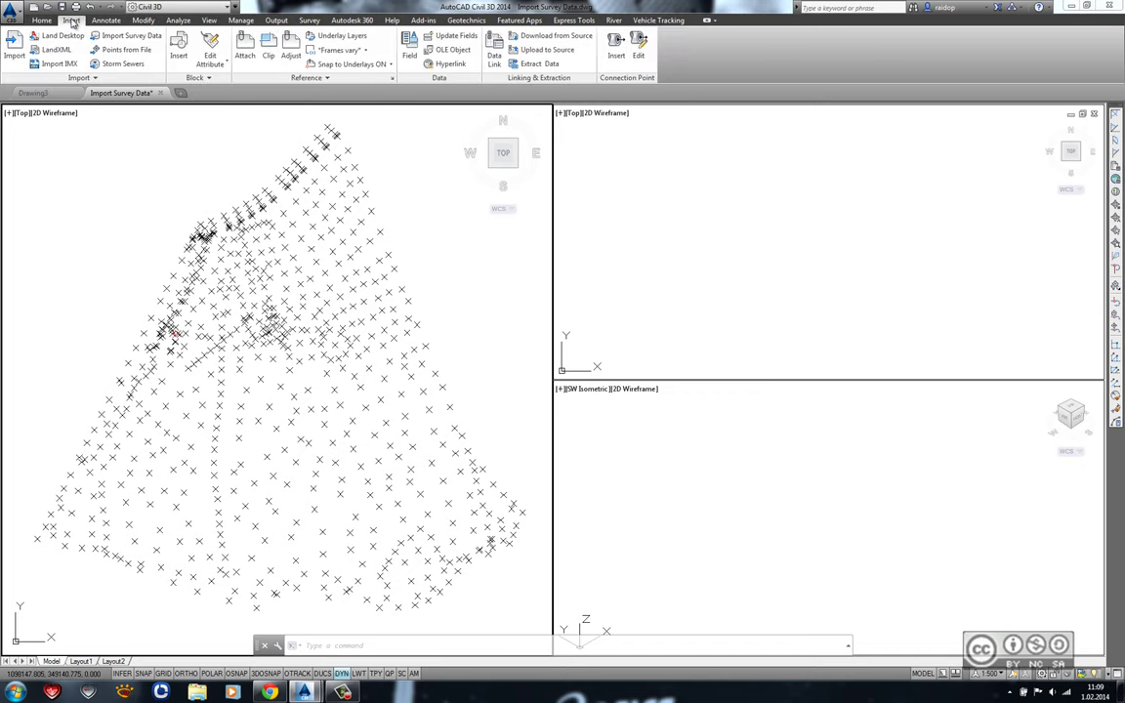
click(135, 51)
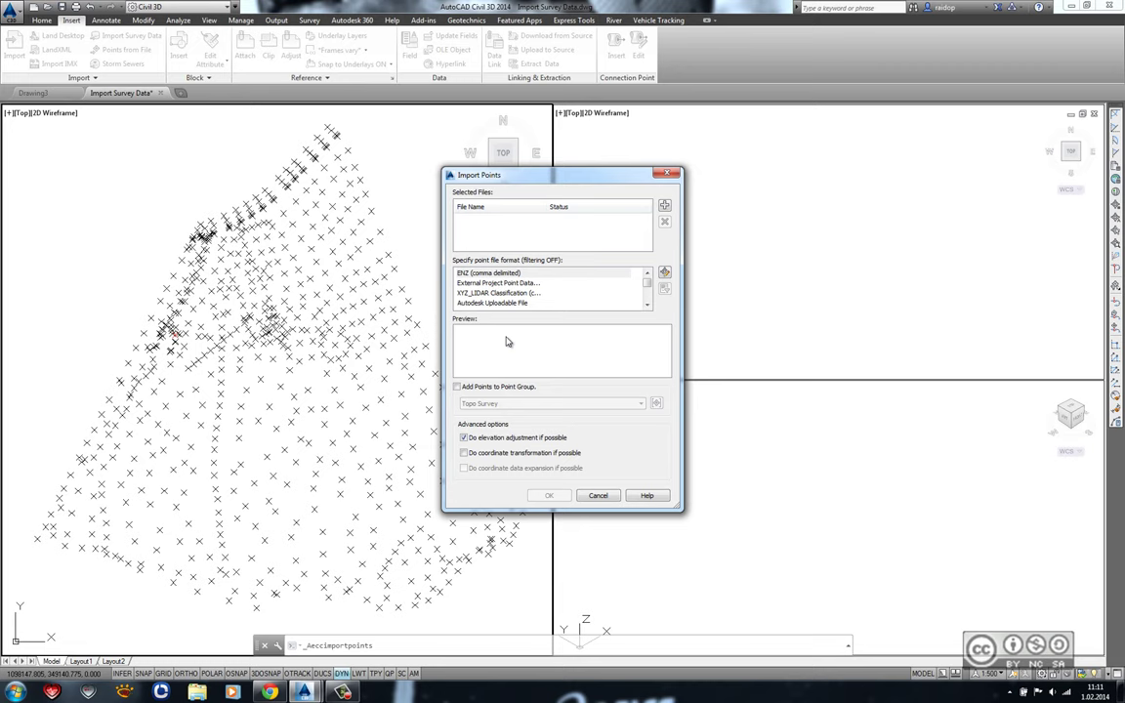
Cancel the point file import, leaving only the fan-shaped survey point cloud.
key(Escape)
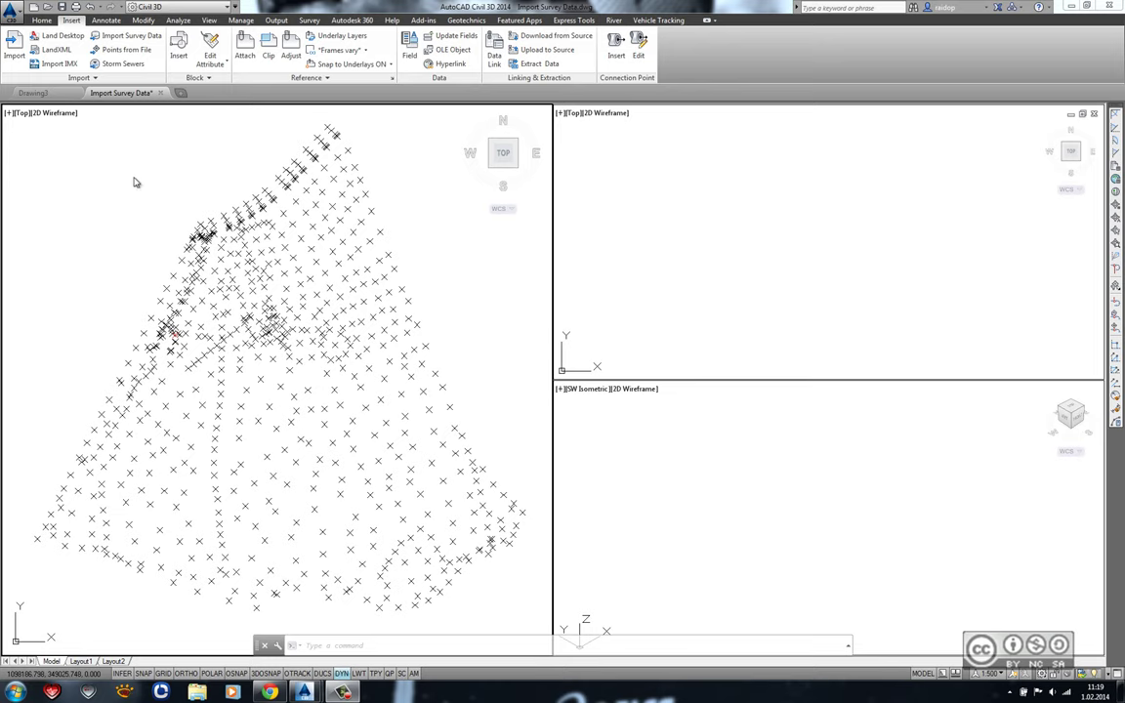
Open the Linework Code Set.dwg drawing.
key(ctrl+o)
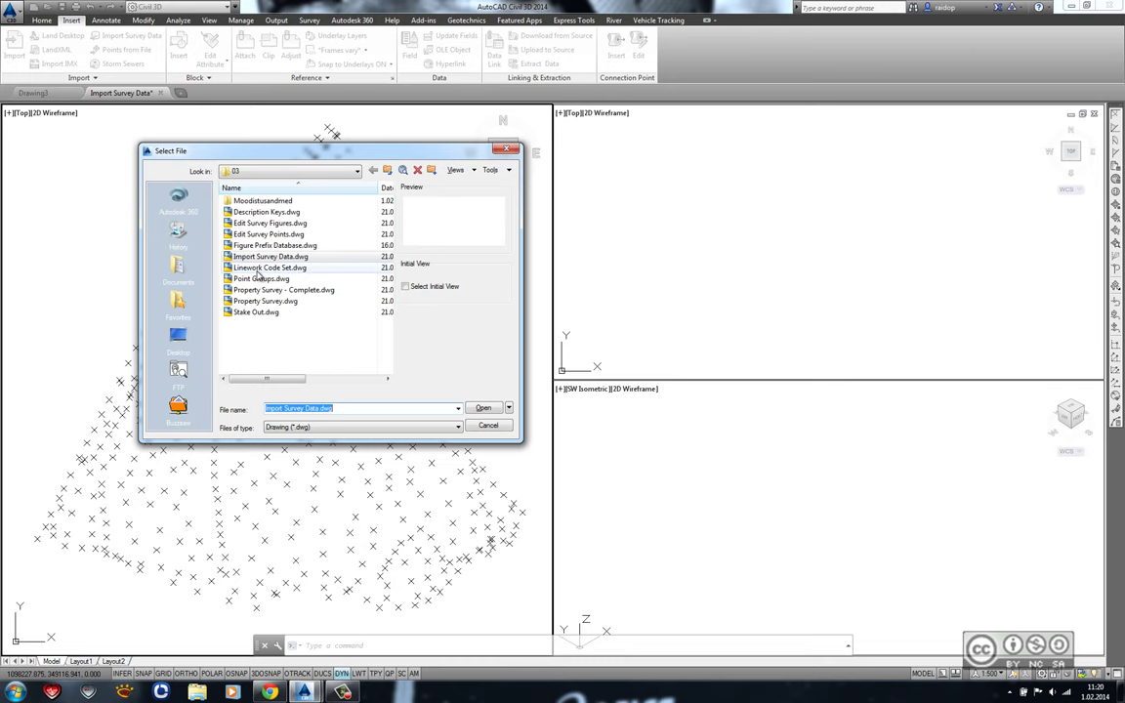
click(270, 268)
double_click(270, 269)
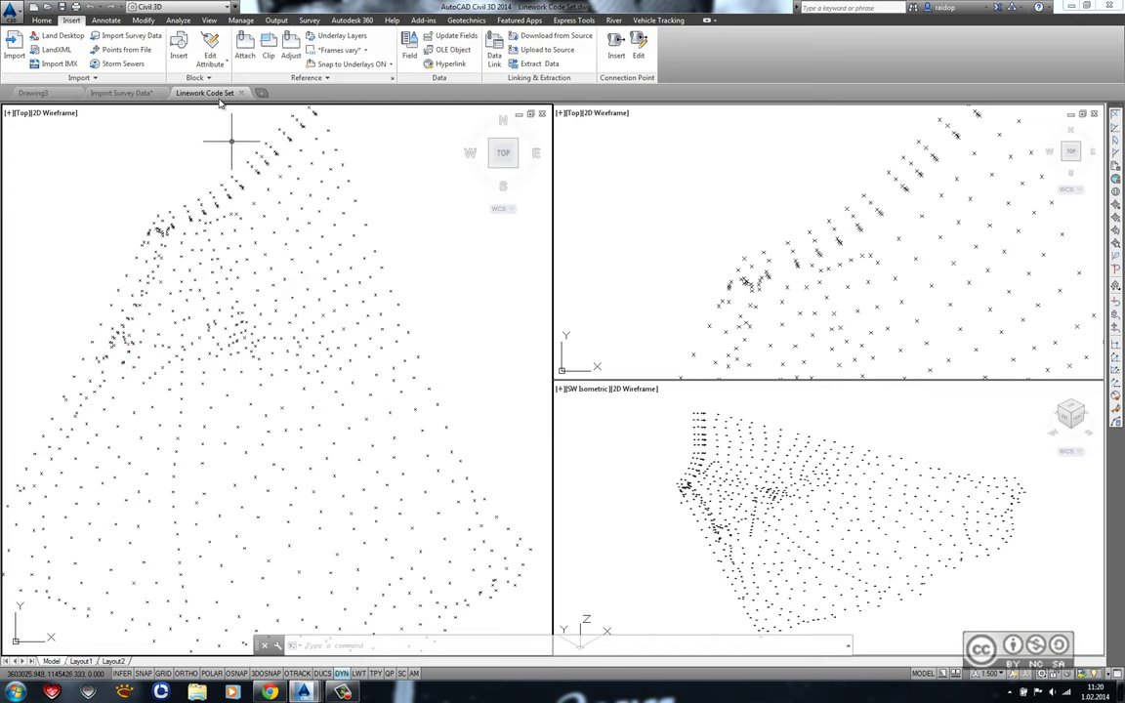
Show the Import Event Properties of Topo Survey.txt from Toolspace's Survey tab.
click(43, 21)
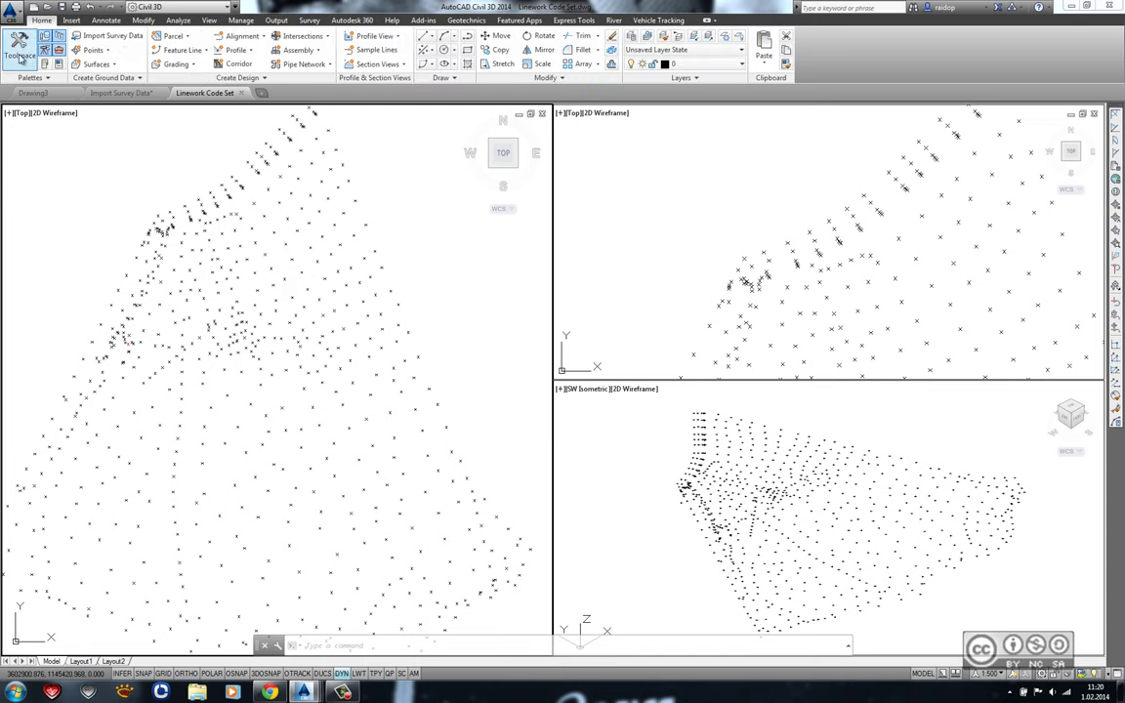
click(20, 49)
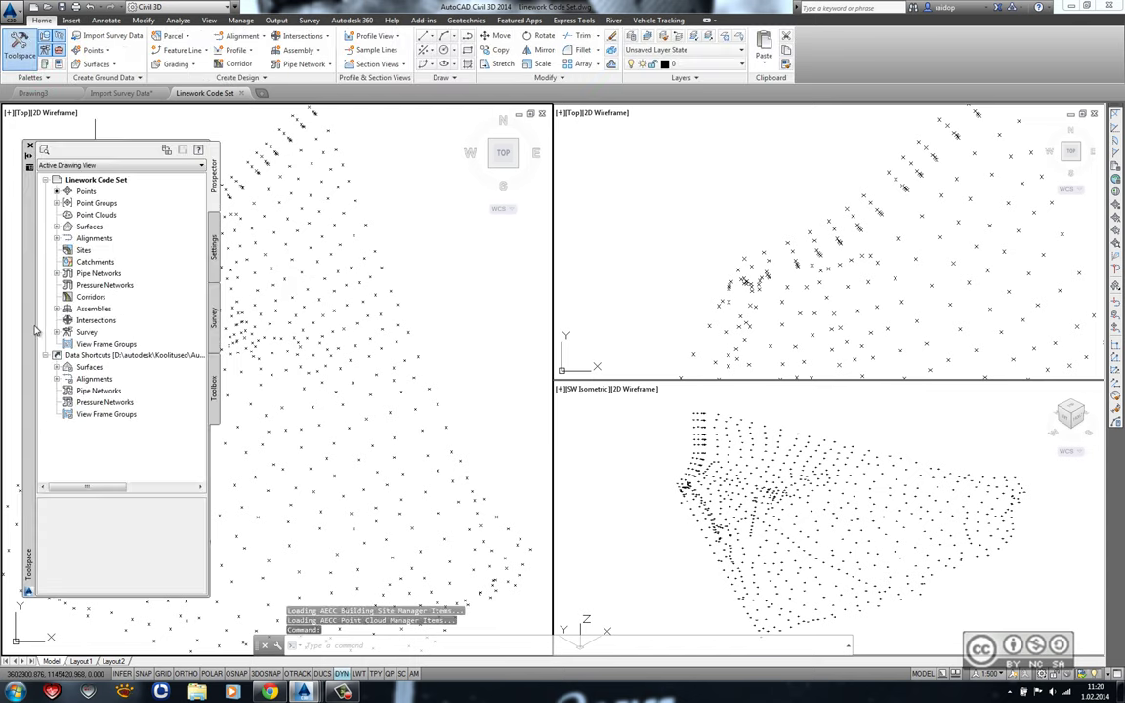
click(214, 312)
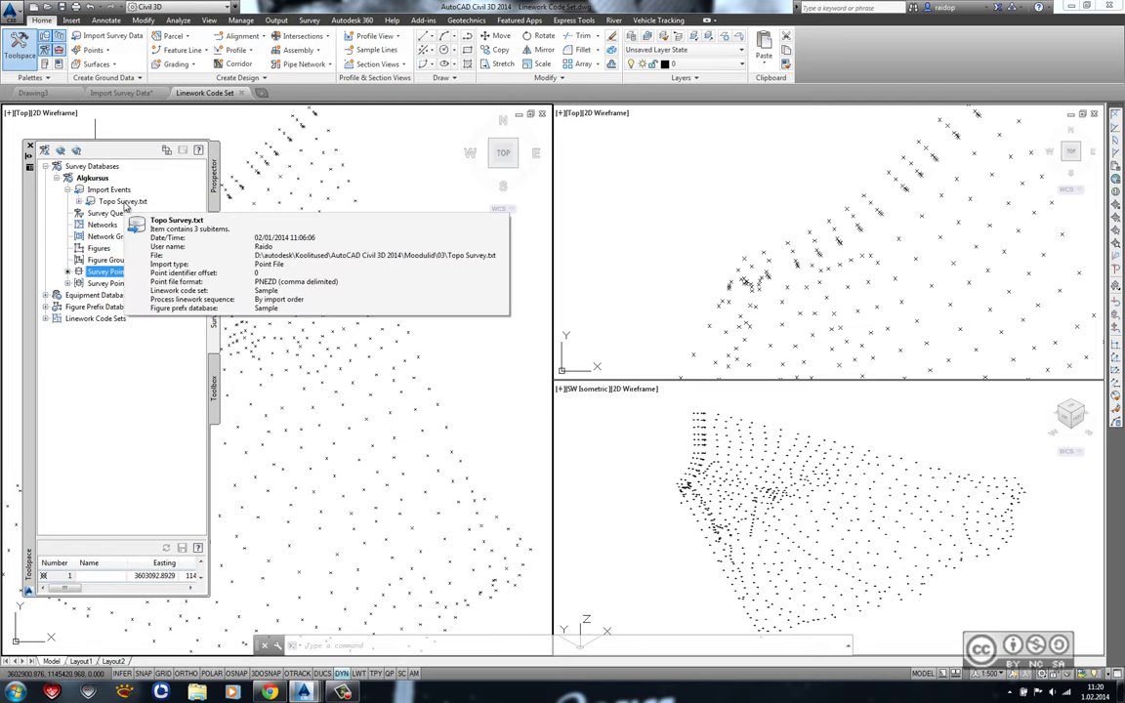
right_click(125, 202)
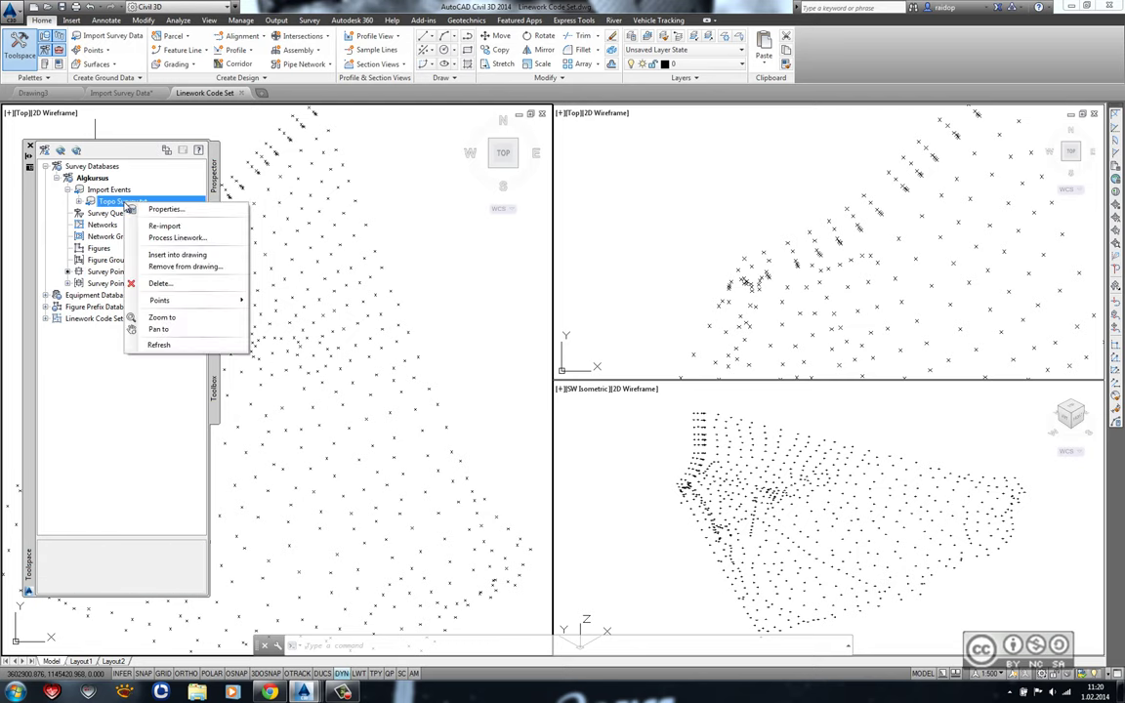
click(166, 209)
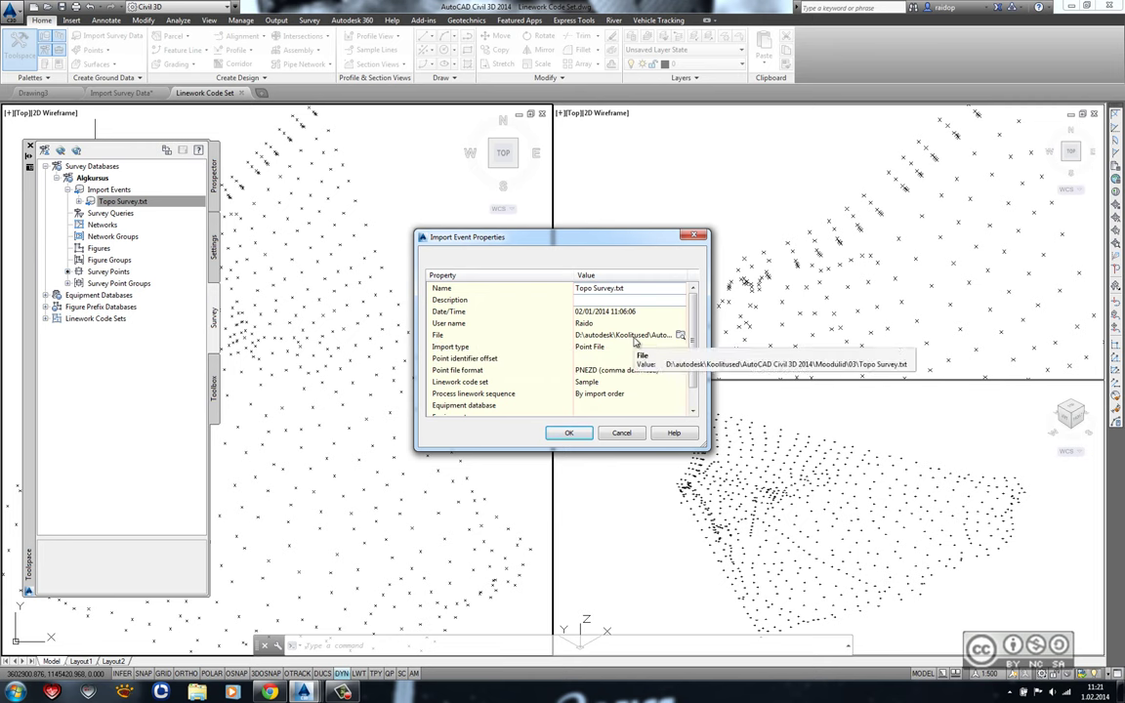
Open the source file Topo Survey.txt in Notepad from the File row.
click(682, 336)
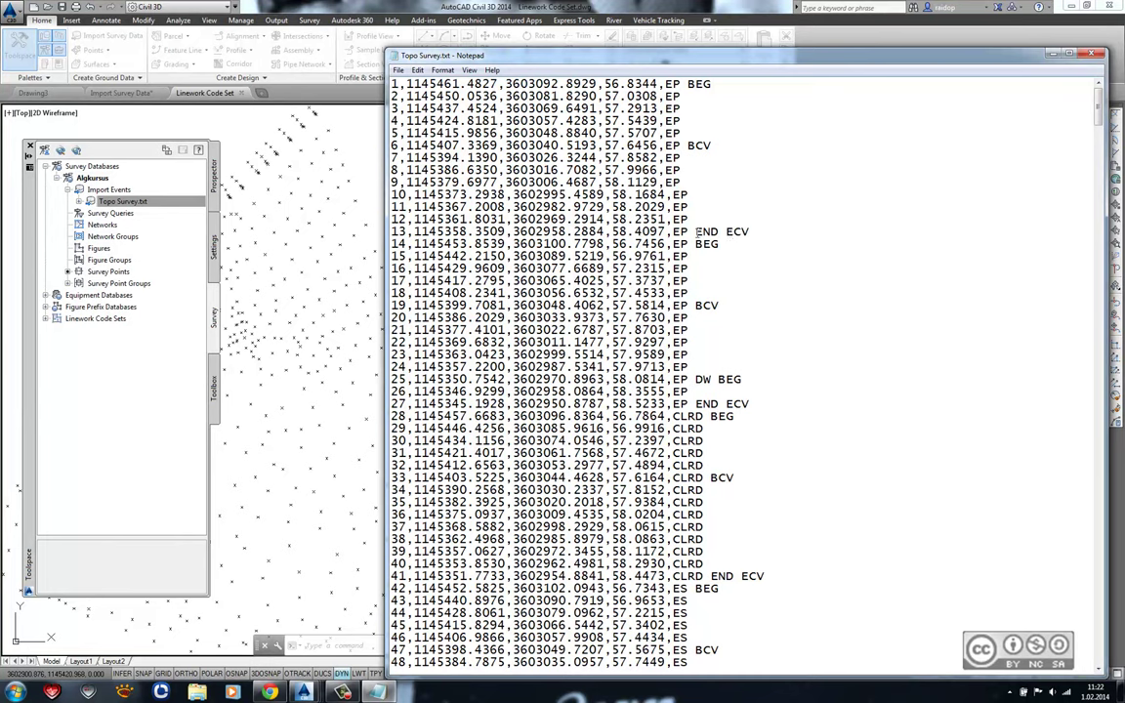
Review the point codes in Topo Survey.txt, then close Notepad.
scroll(697, 231, down, 7)
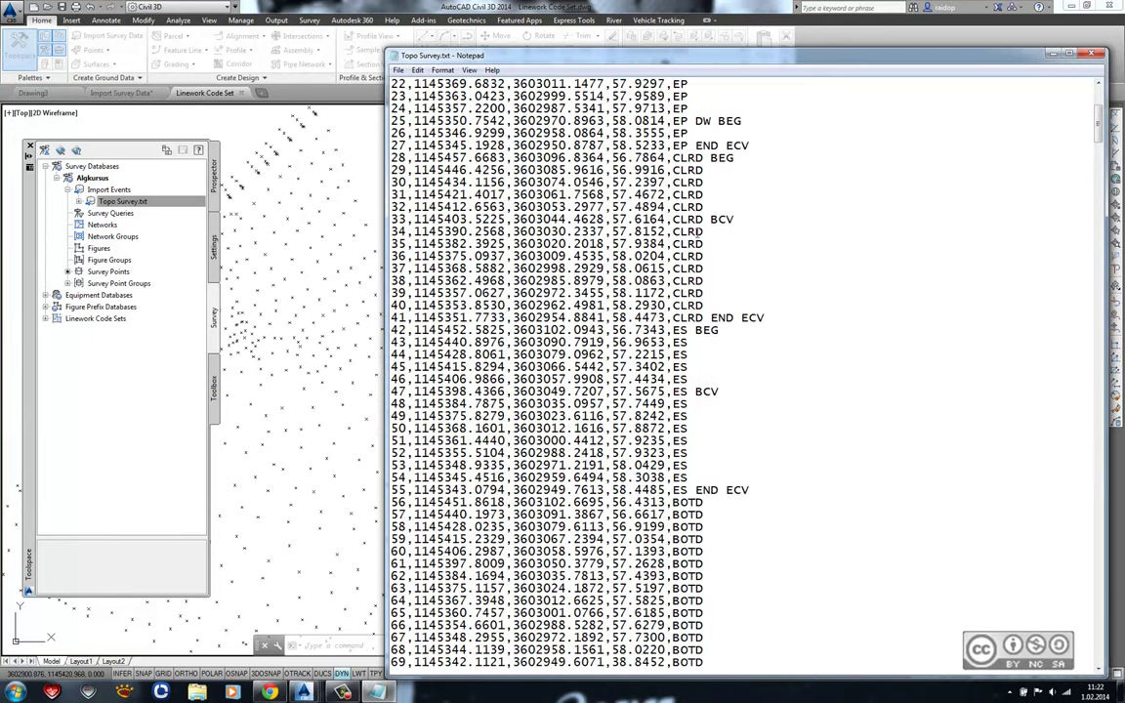
scroll(696, 232, down, 5)
scroll(697, 232, down, 3)
scroll(696, 232, down, 11)
scroll(696, 231, down, 10)
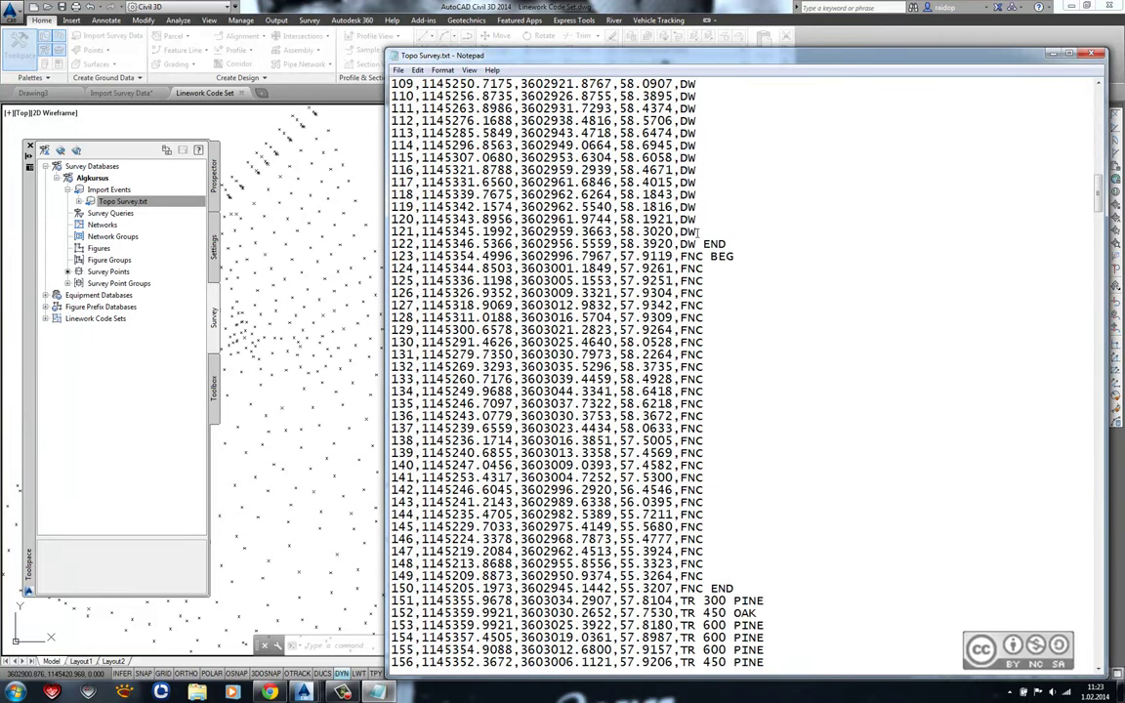
scroll(1050, 320, down, 20)
scroll(1048, 325, down, 1)
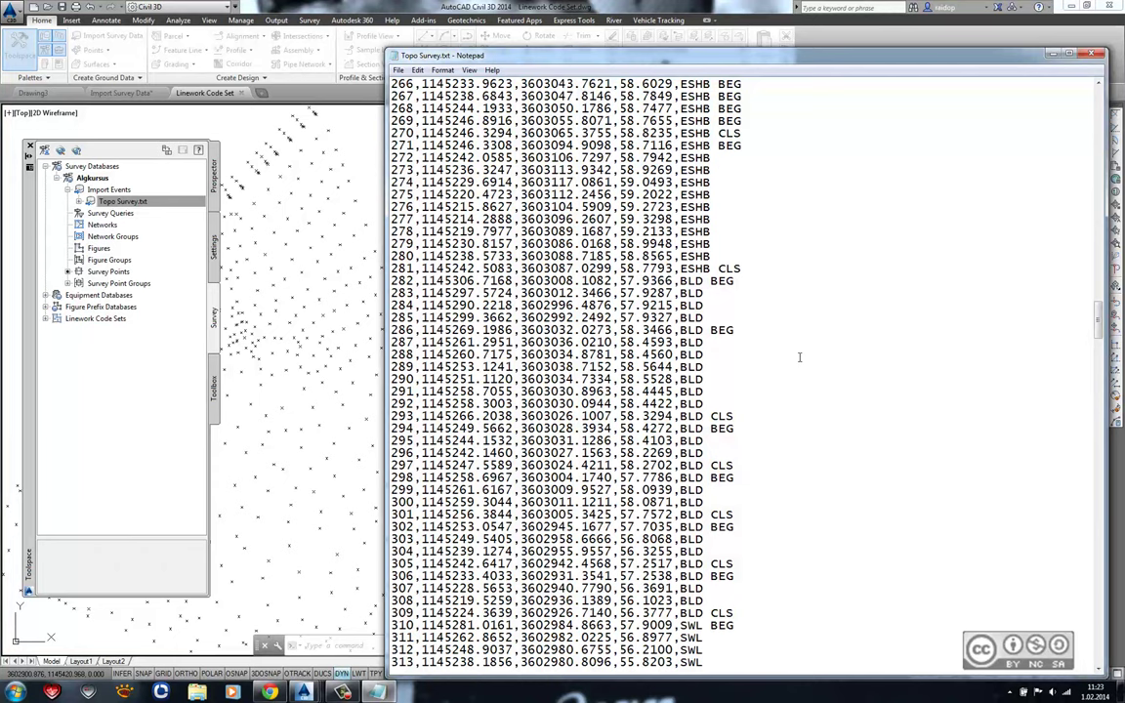
click(1098, 53)
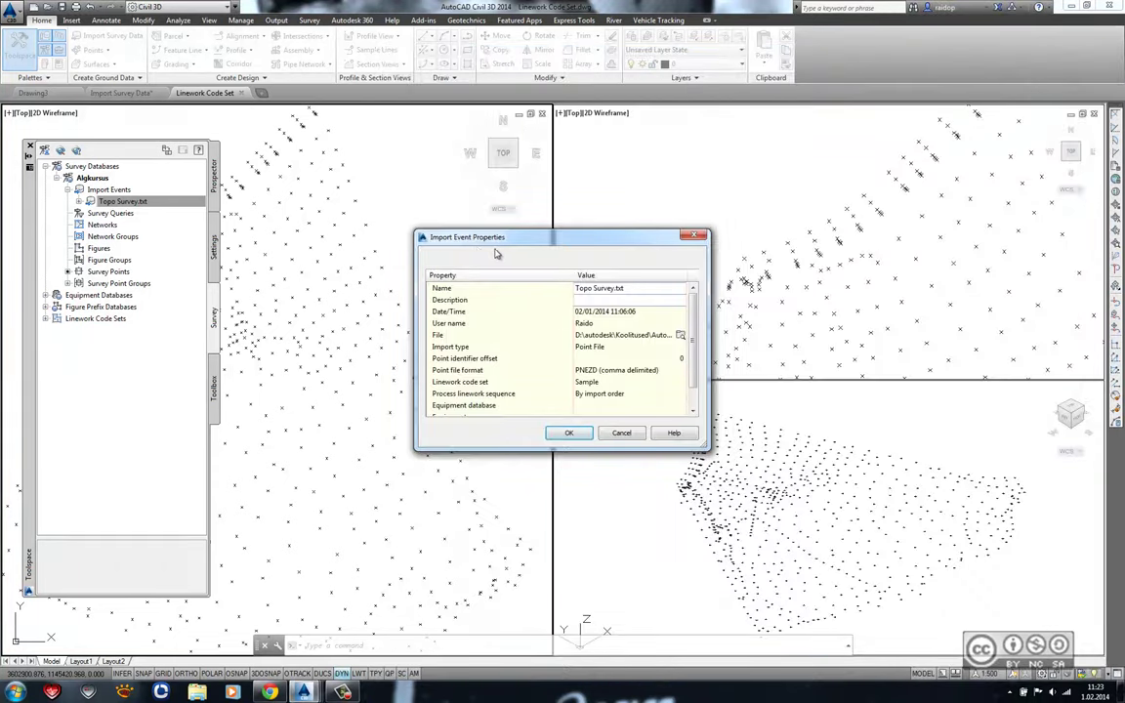
Point the survey linework code sets path to the D:\autodesk\Koolitused course folder.
click(623, 434)
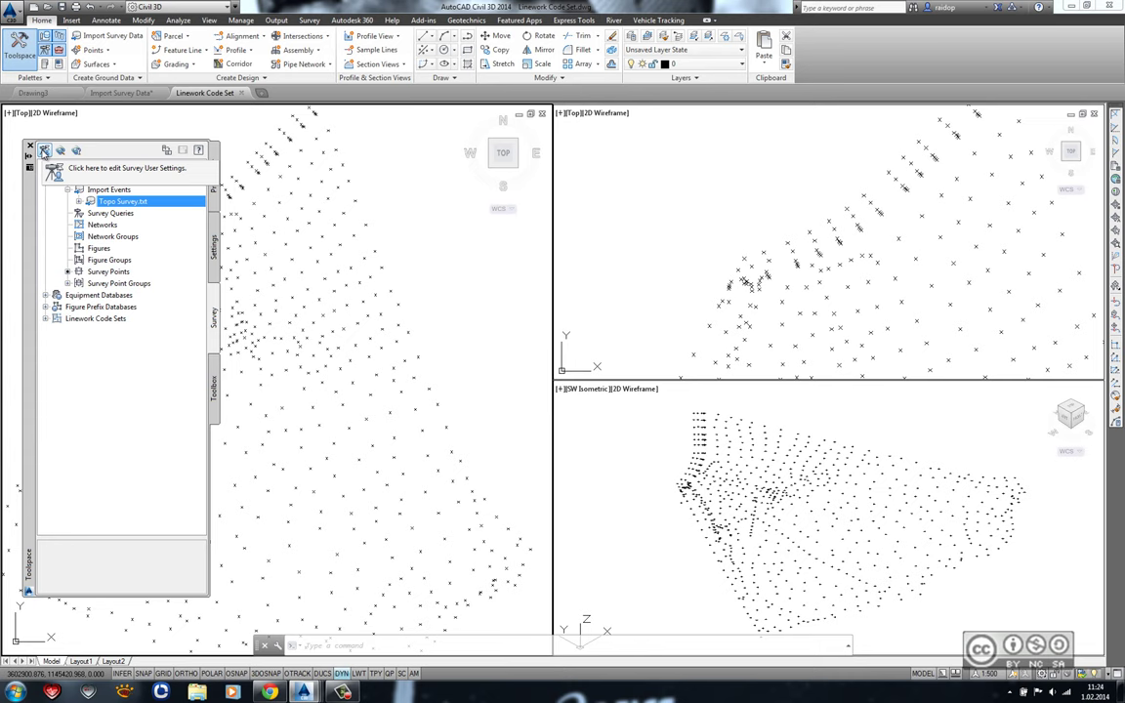
click(43, 152)
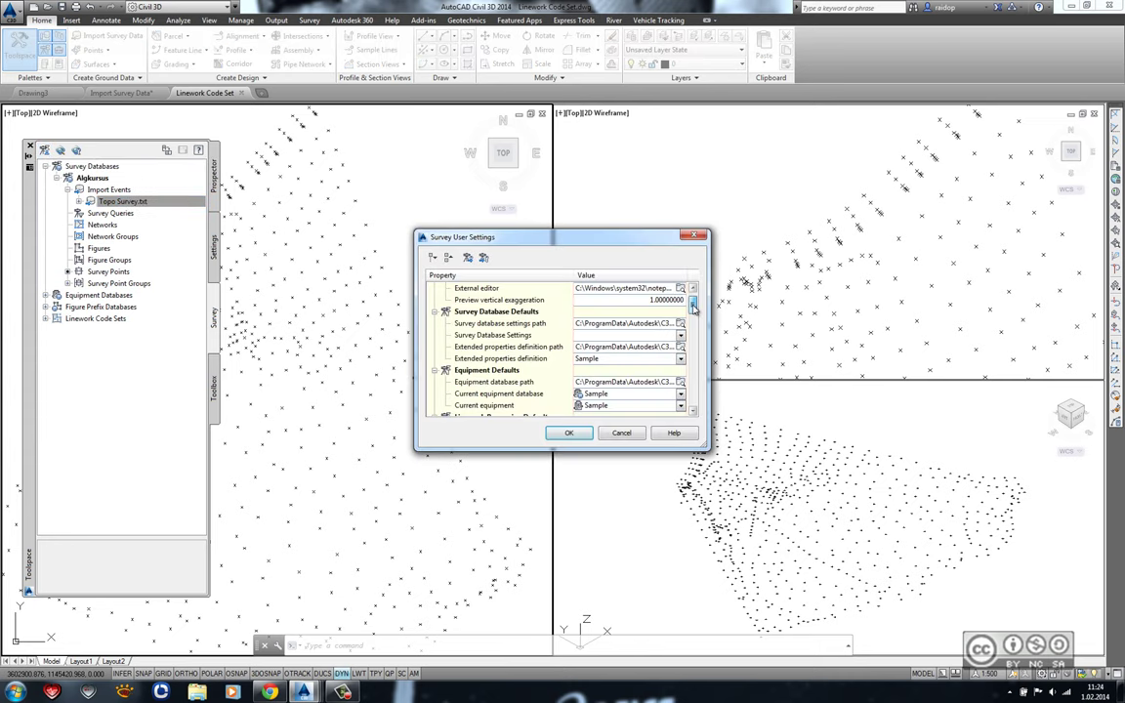
scroll(693, 309, down, 1)
scroll(694, 309, down, 1)
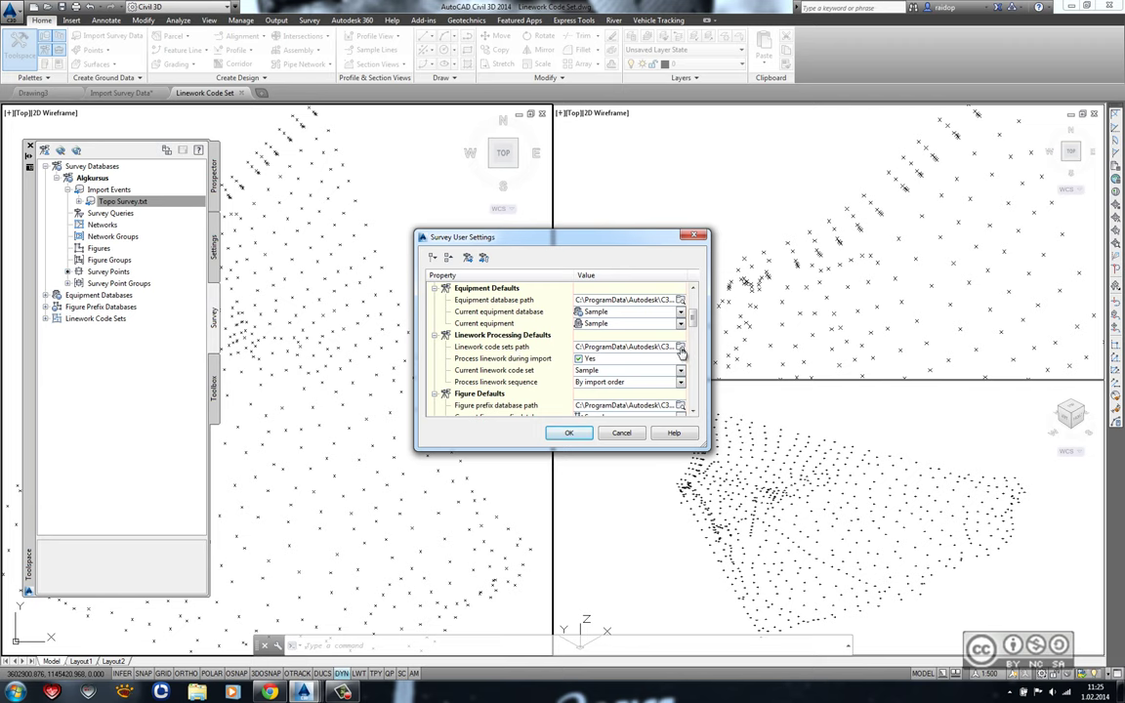
click(681, 350)
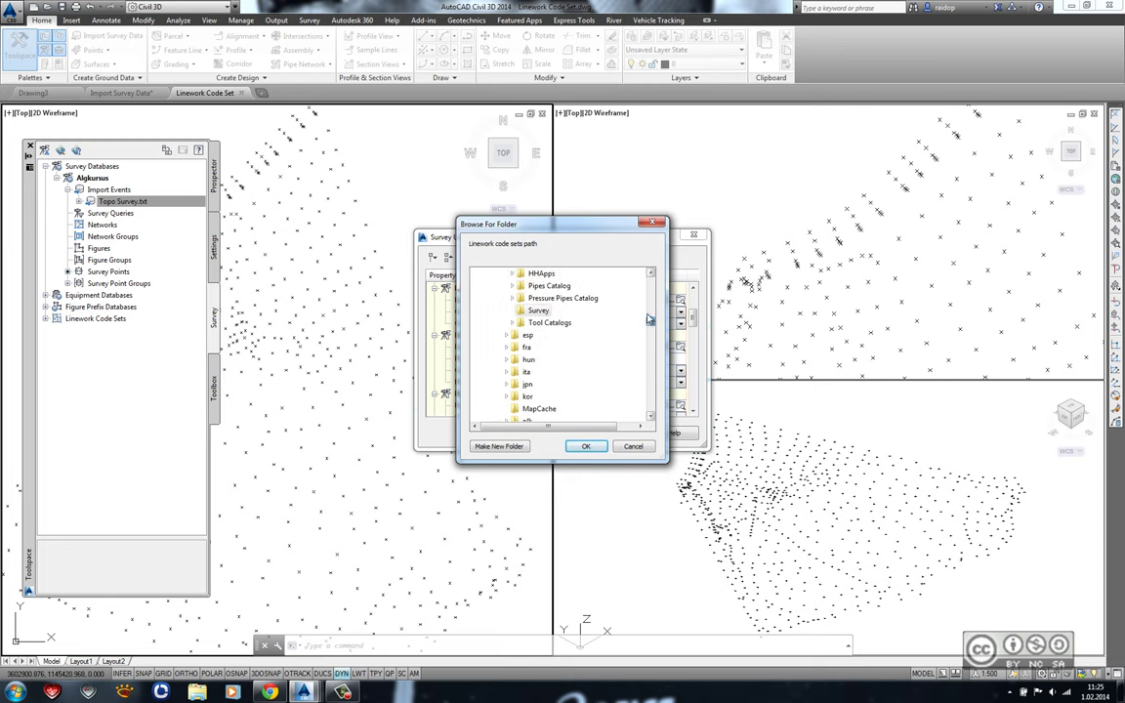
click(578, 445)
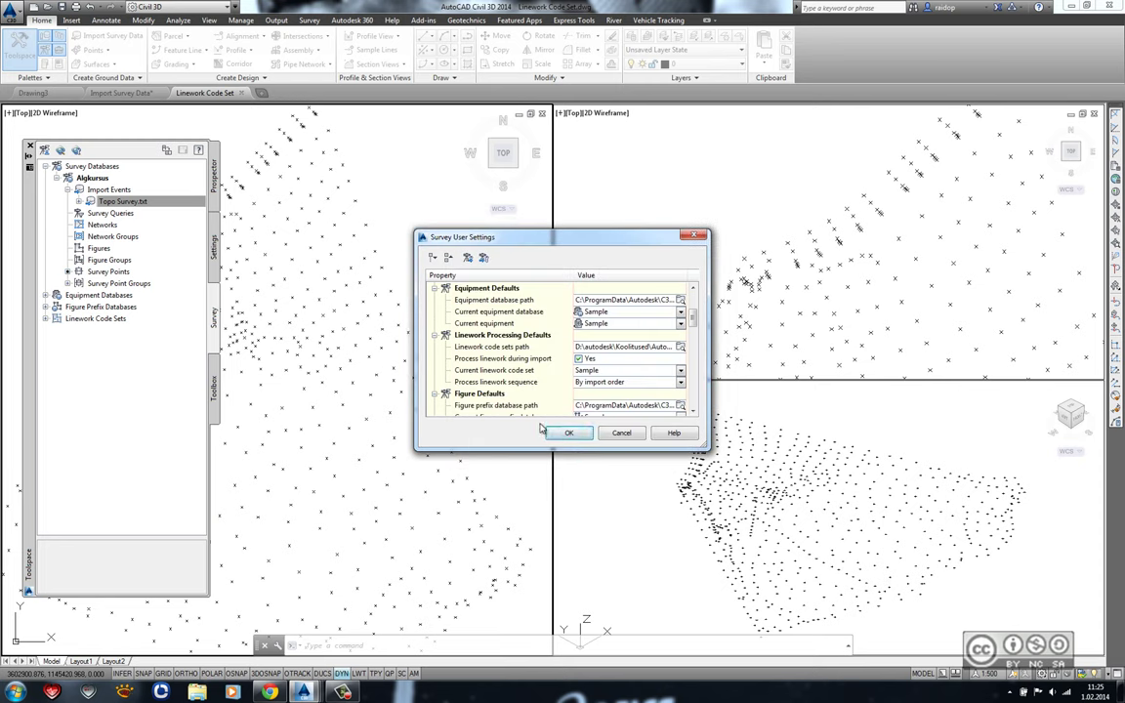
click(570, 433)
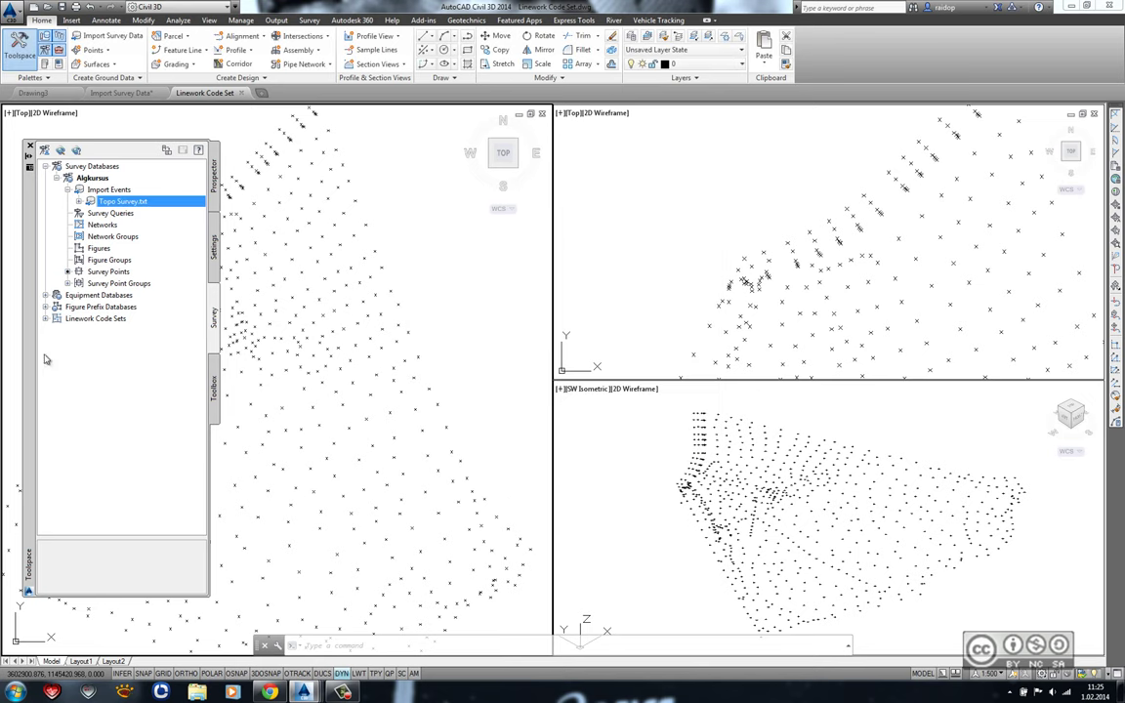
Refresh the linework code sets list and make Essentials the current set.
right_click(96, 321)
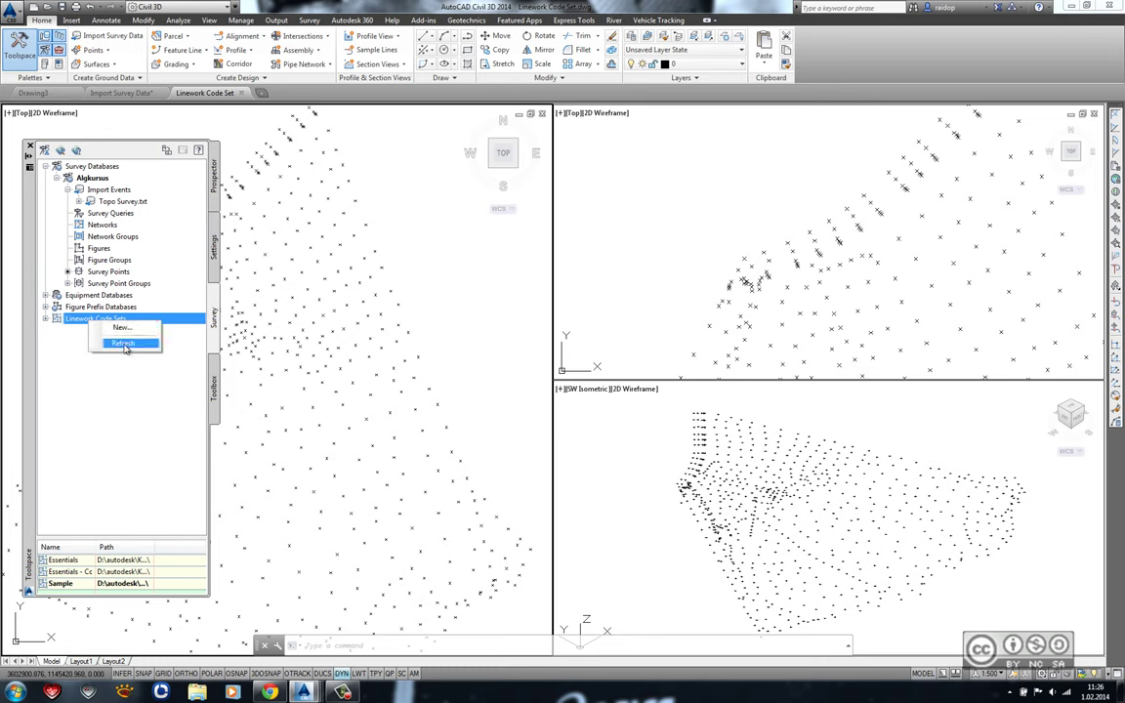
click(117, 343)
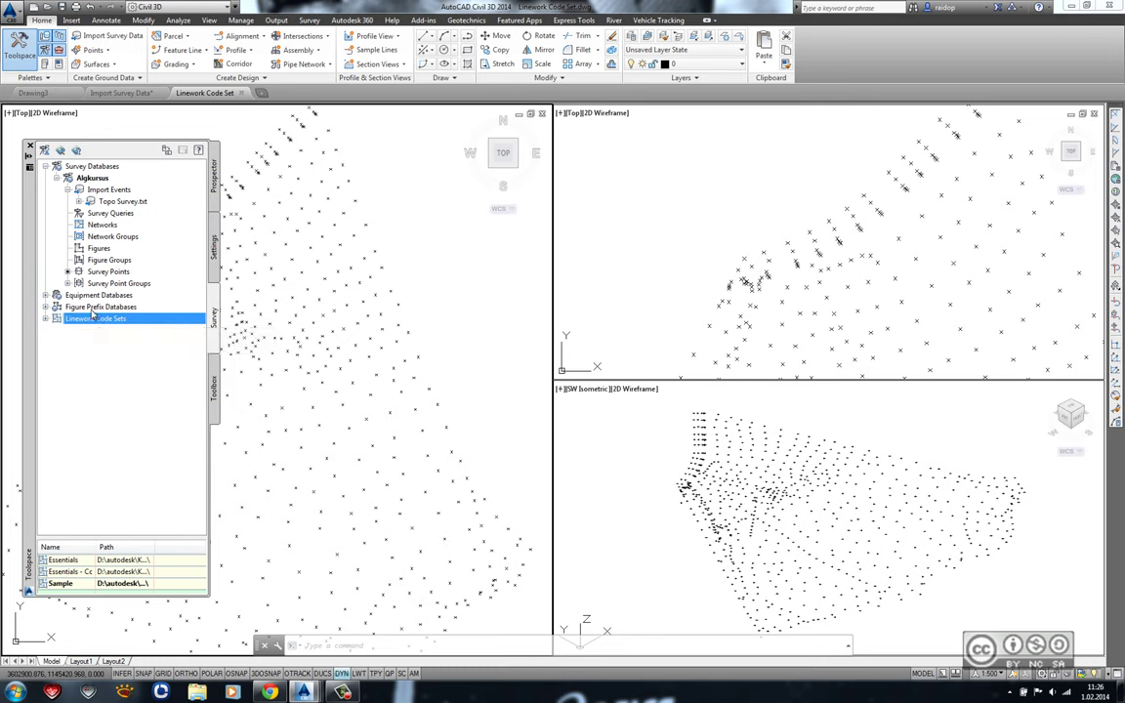
click(45, 320)
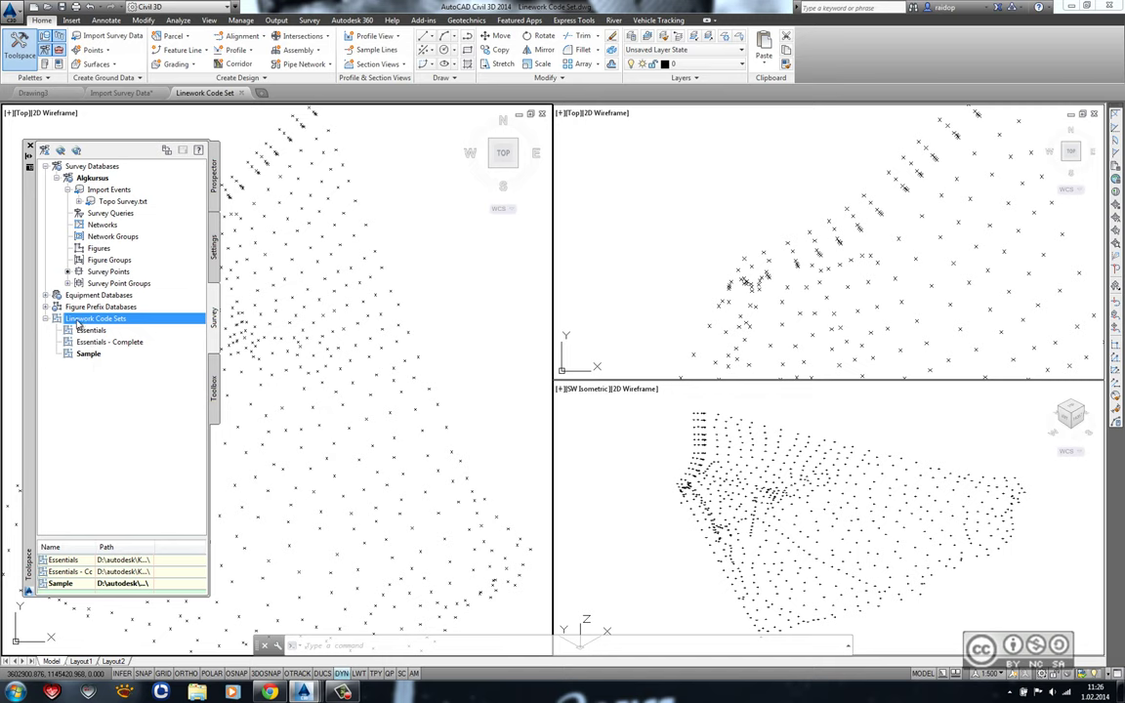
click(98, 332)
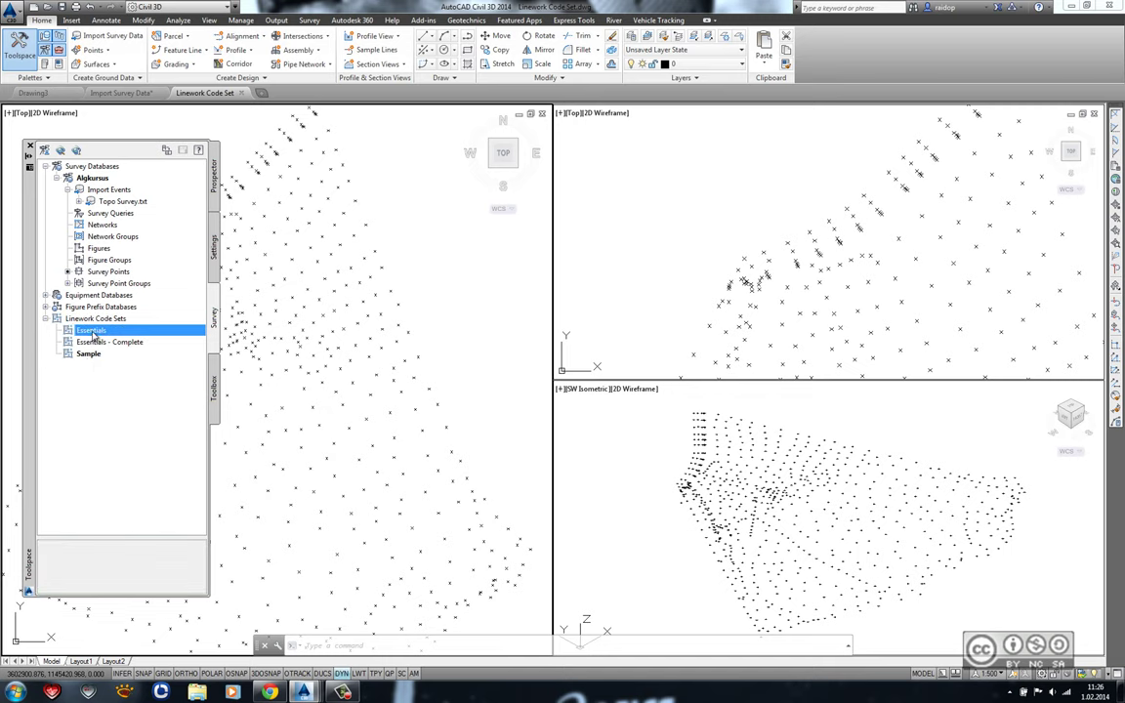
mouse_move(90, 330)
right_click(95, 333)
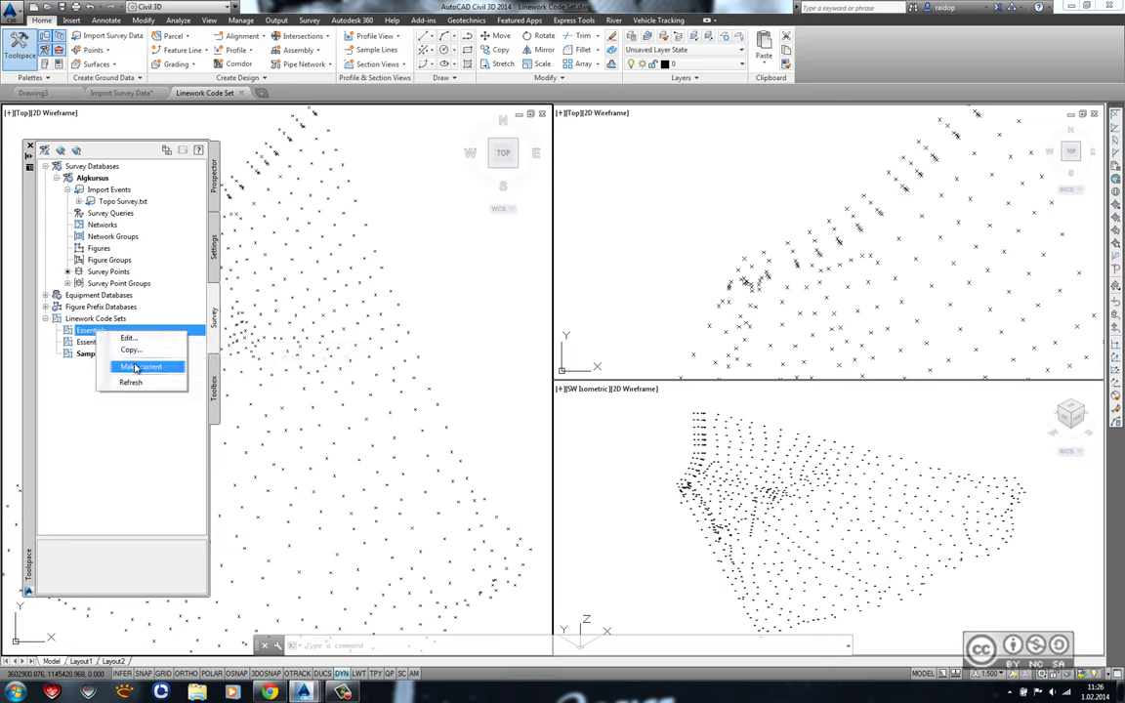
click(162, 367)
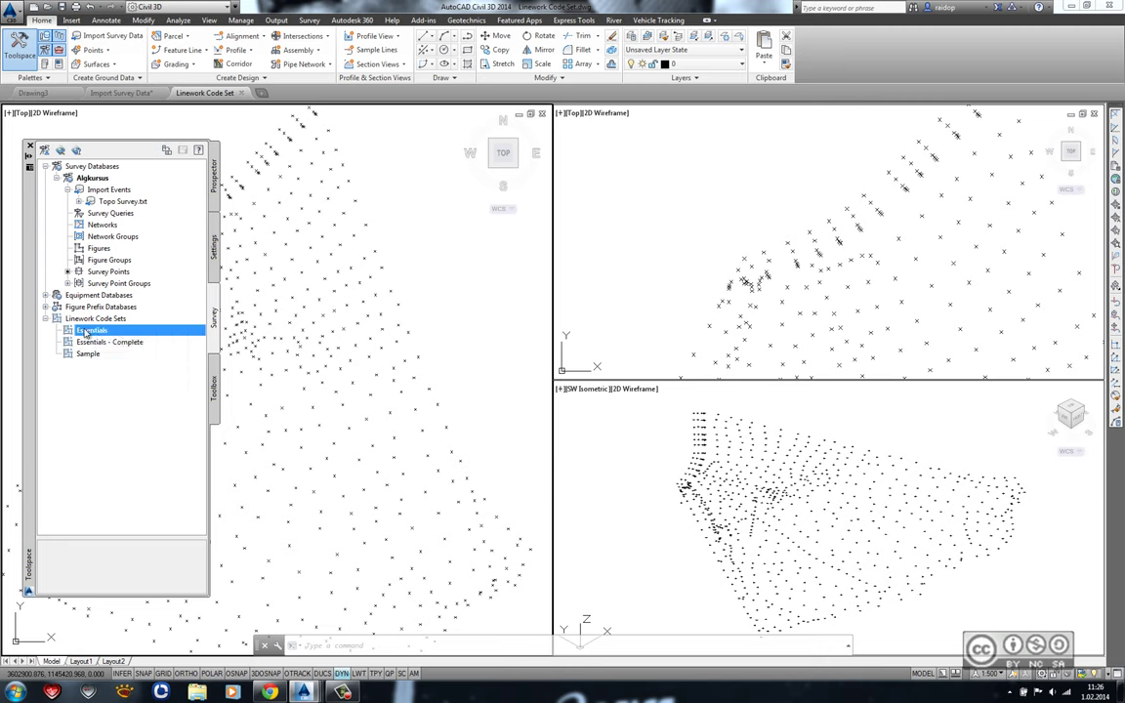
Compare the special codes of the Essentials and Sample code sets without changing them.
right_click(86, 333)
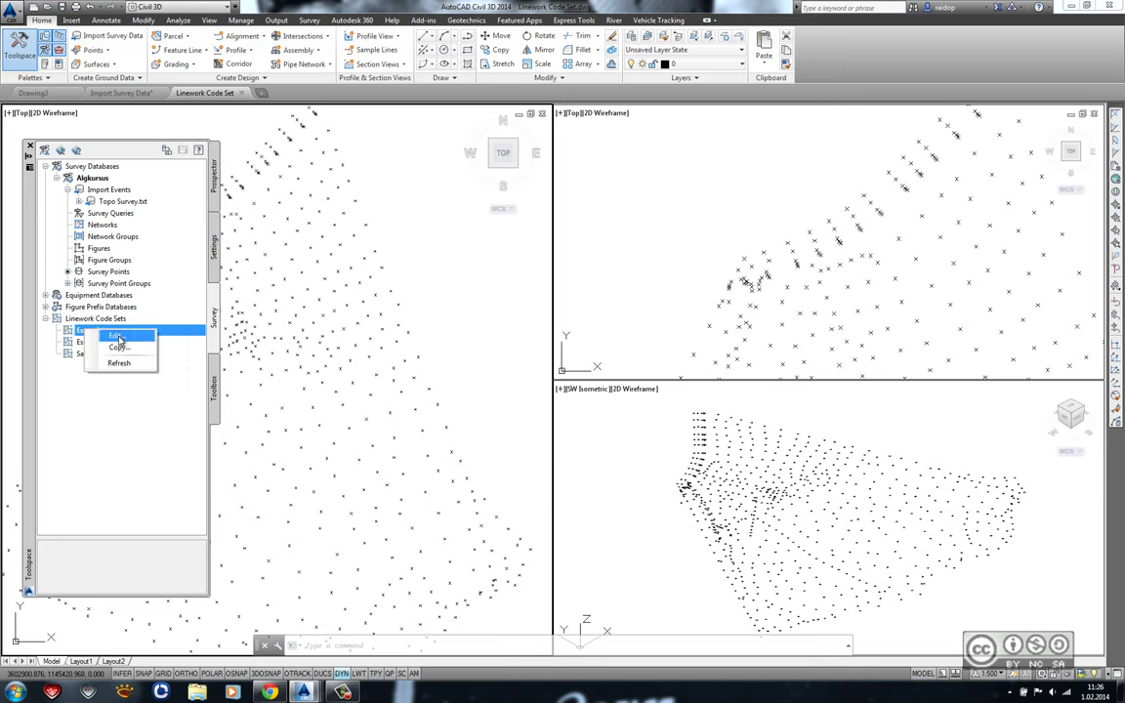
click(118, 337)
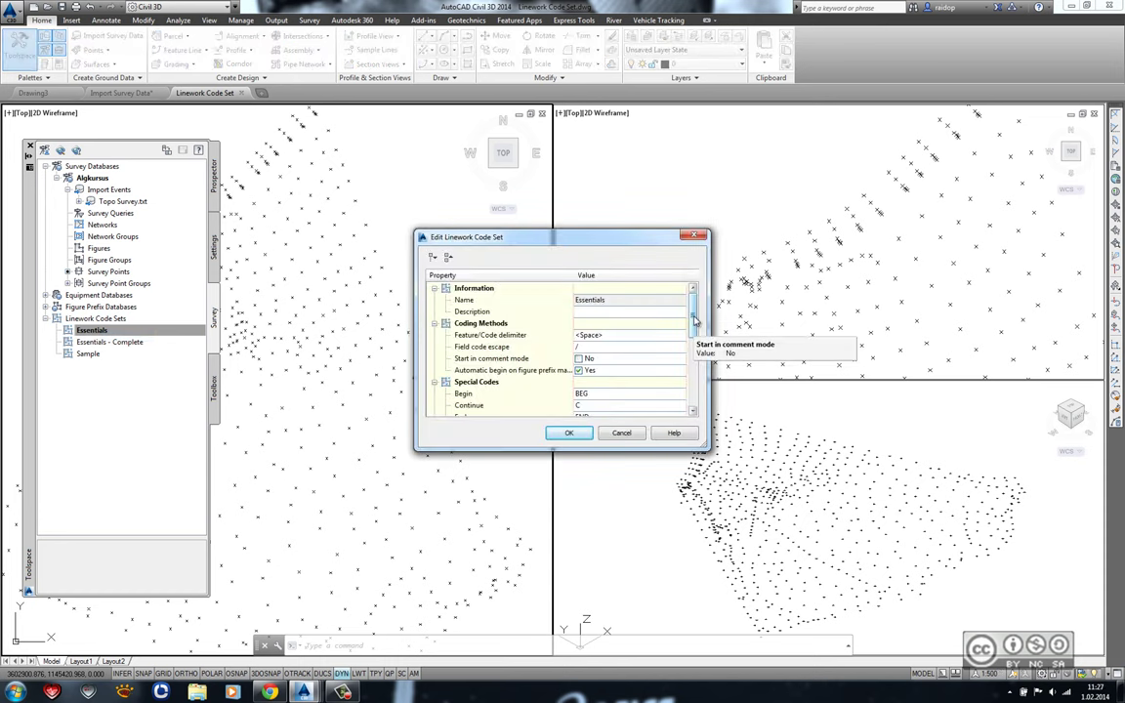
drag(694, 320, 695, 332)
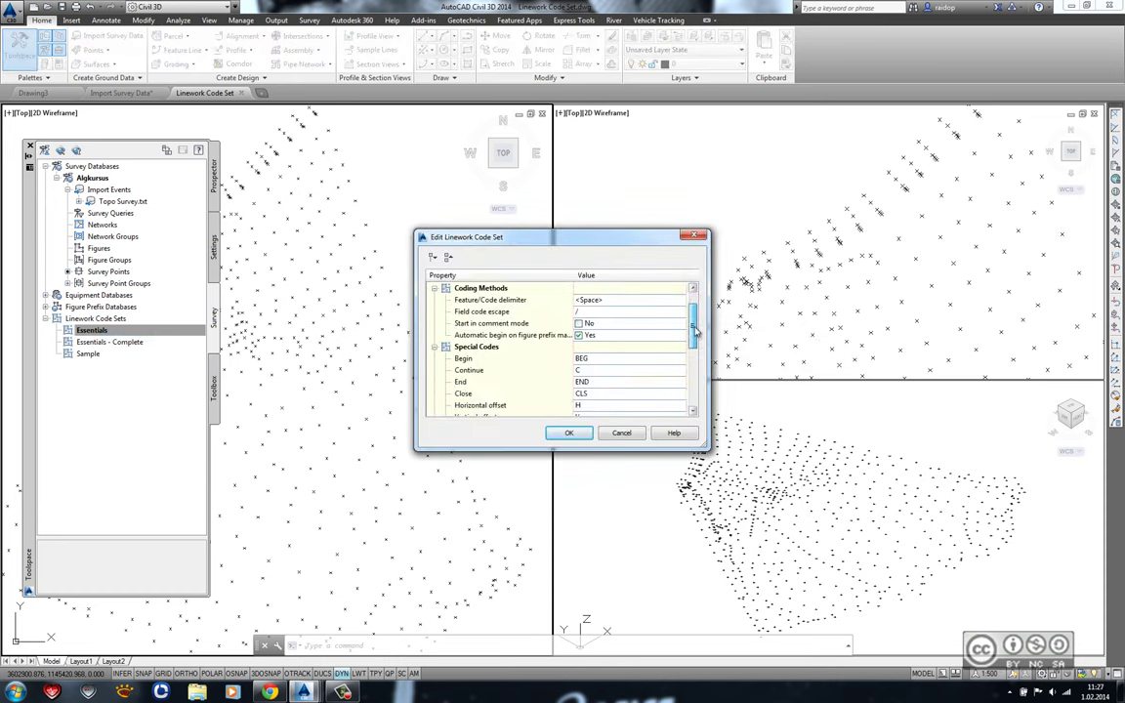
drag(695, 332, 695, 340)
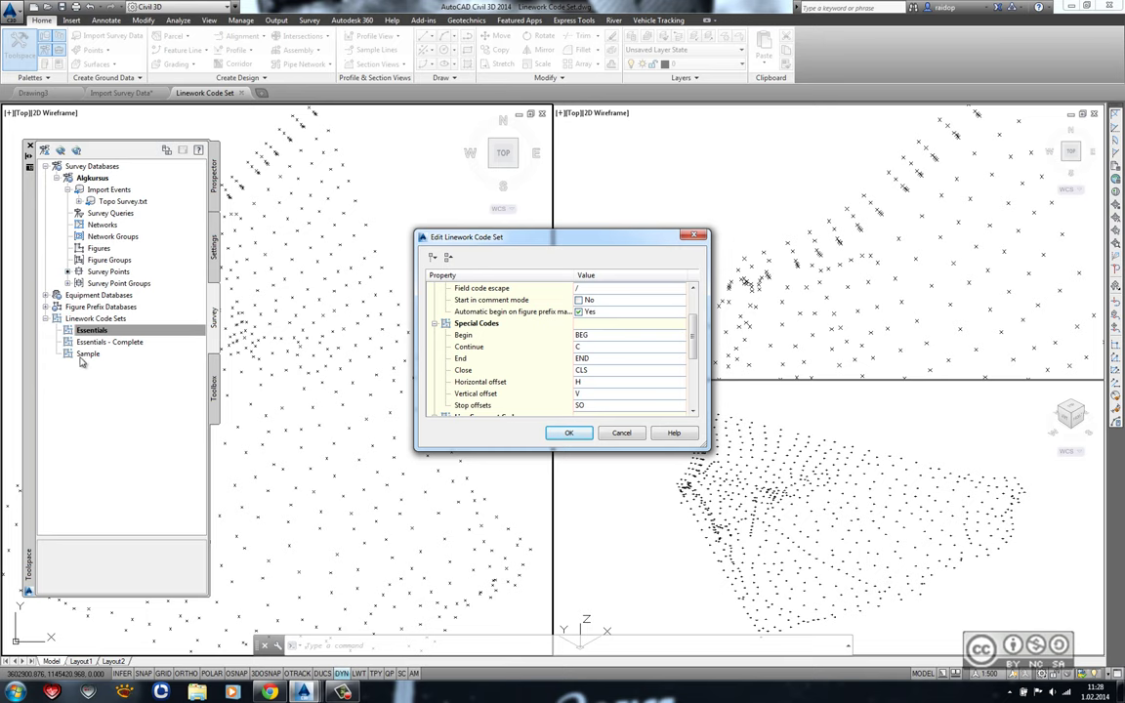
click(622, 434)
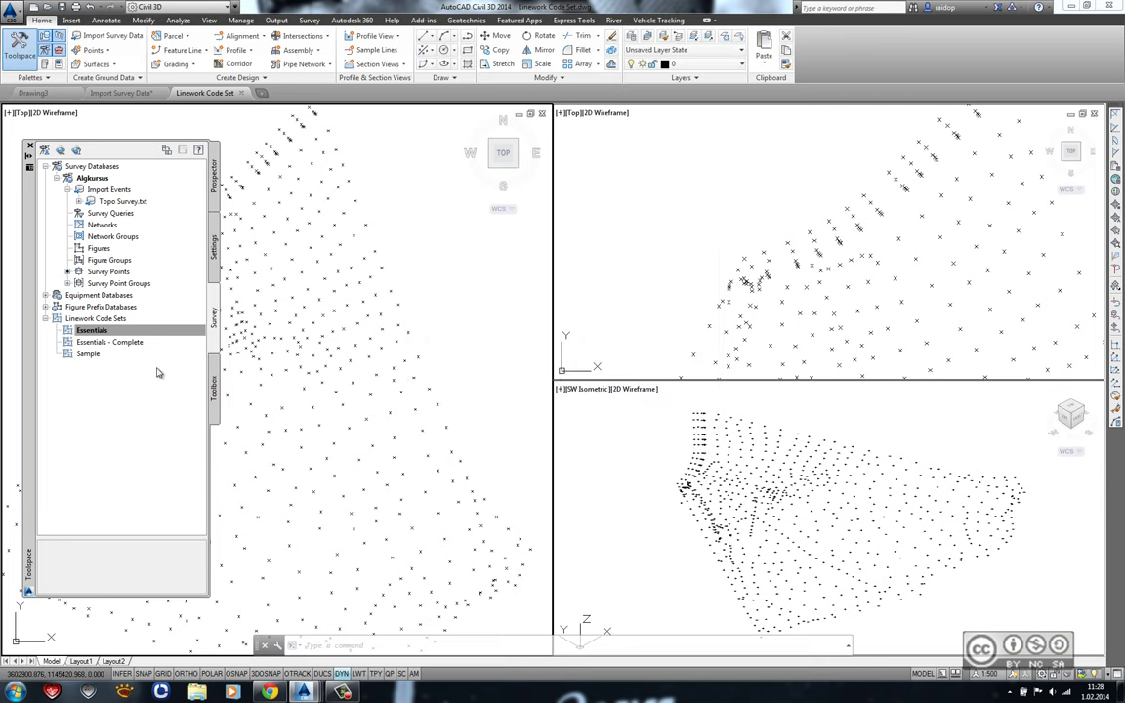
right_click(93, 356)
click(115, 359)
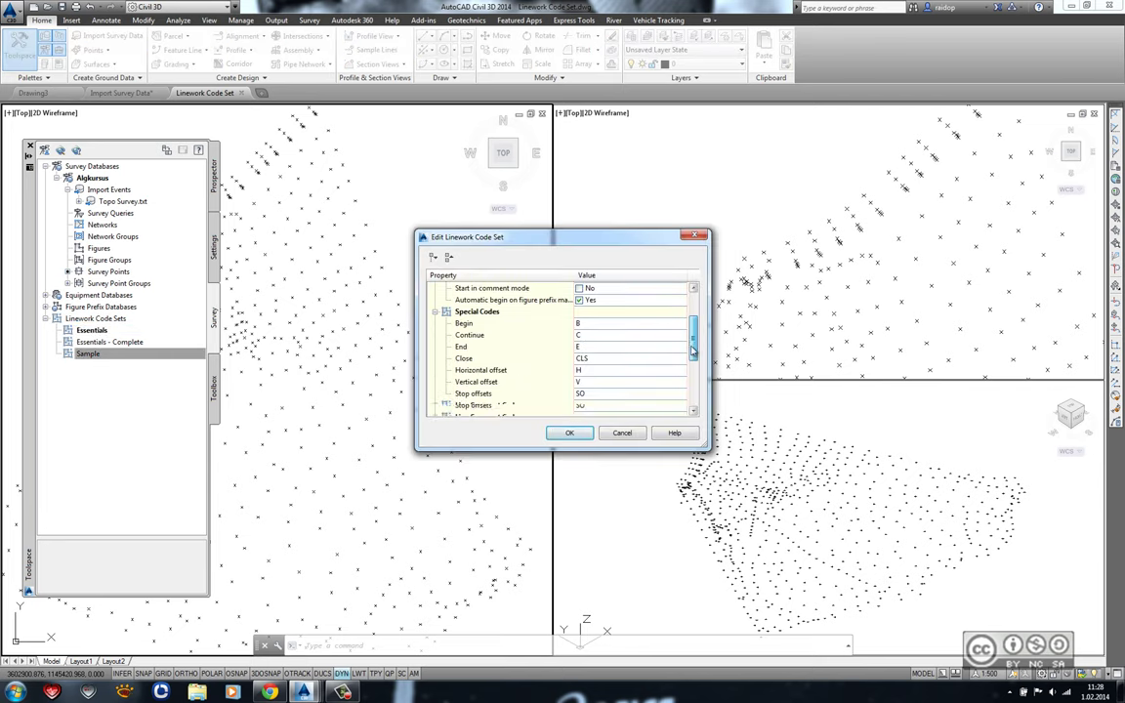
scroll(488, 391, down, 1)
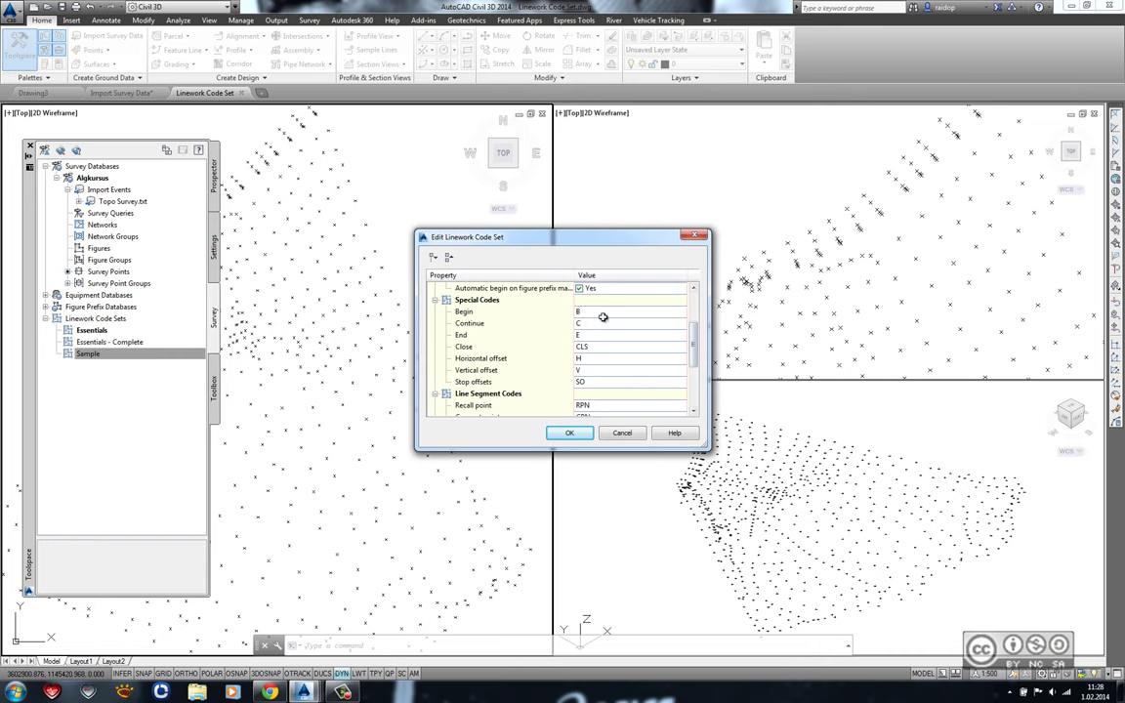
click(619, 438)
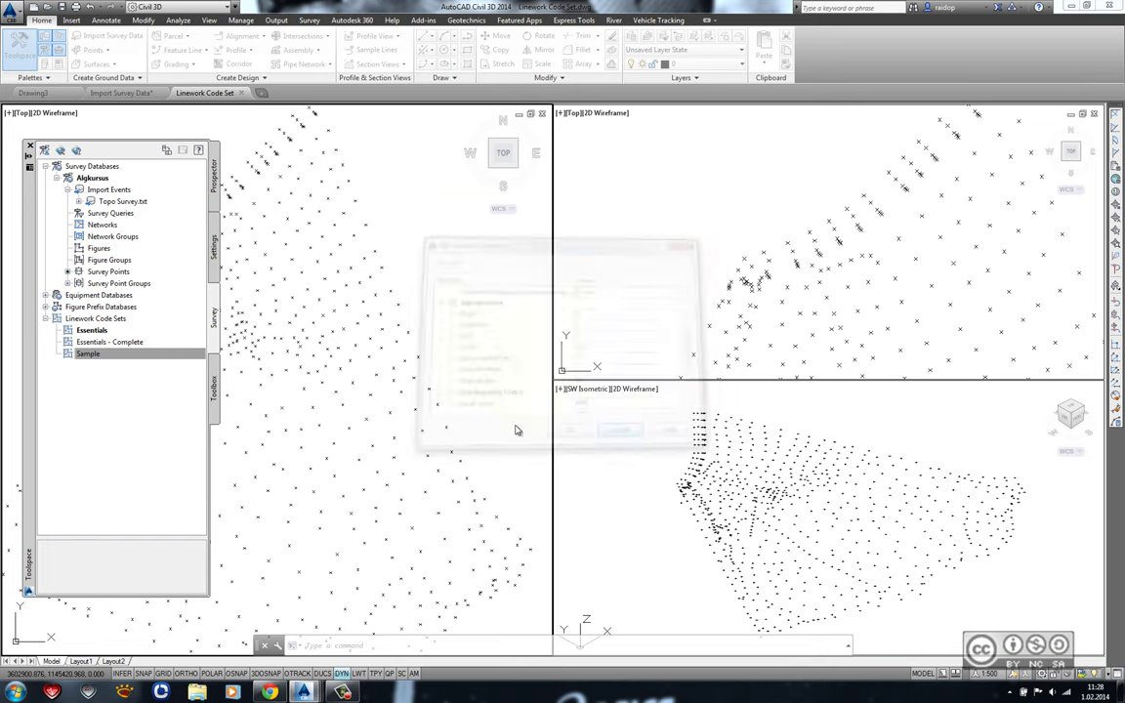
Re-import Topo Survey.txt using the Essentials linework code set.
click(112, 332)
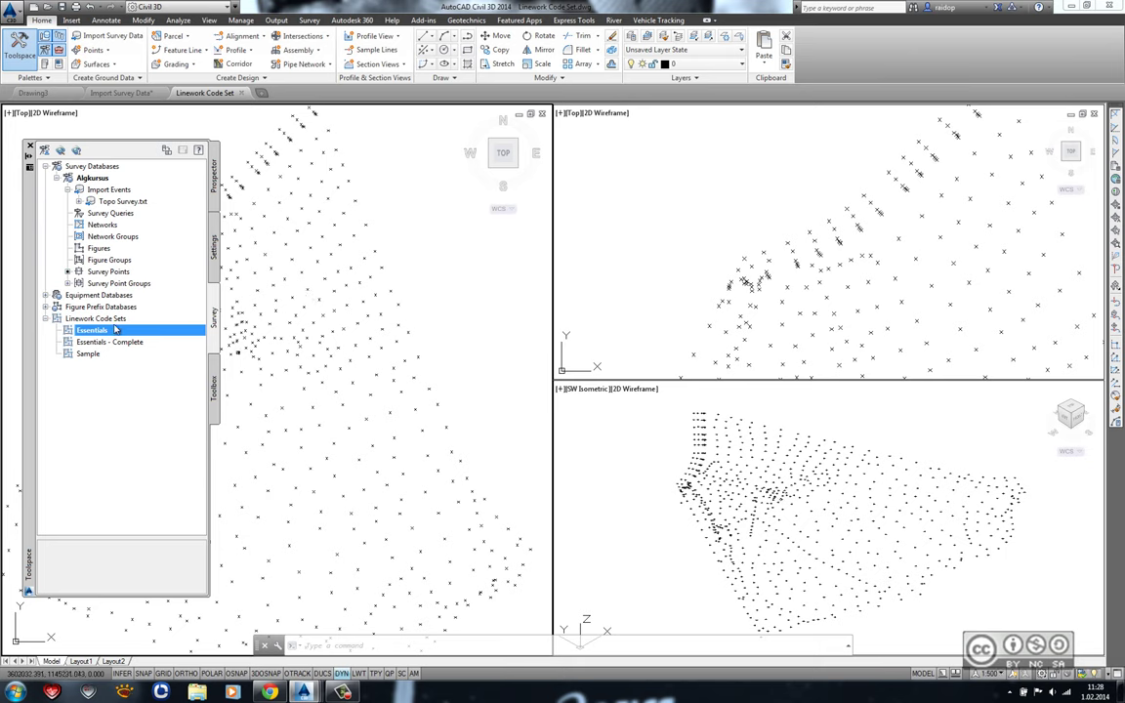
right_click(125, 203)
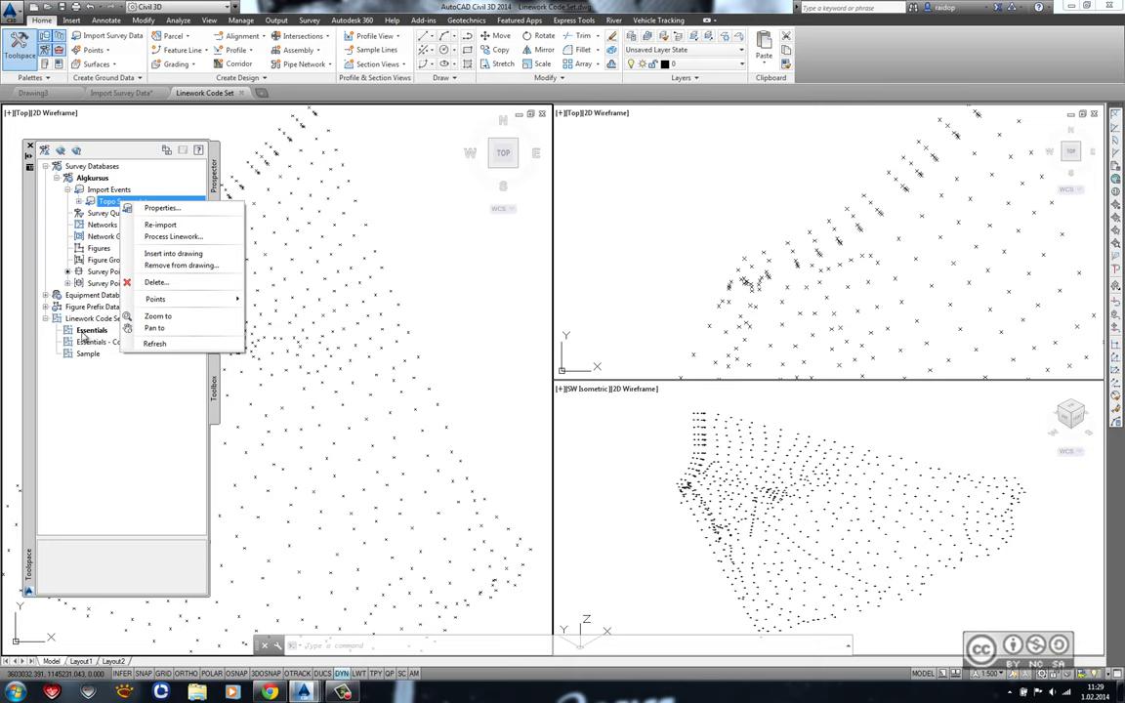
click(138, 205)
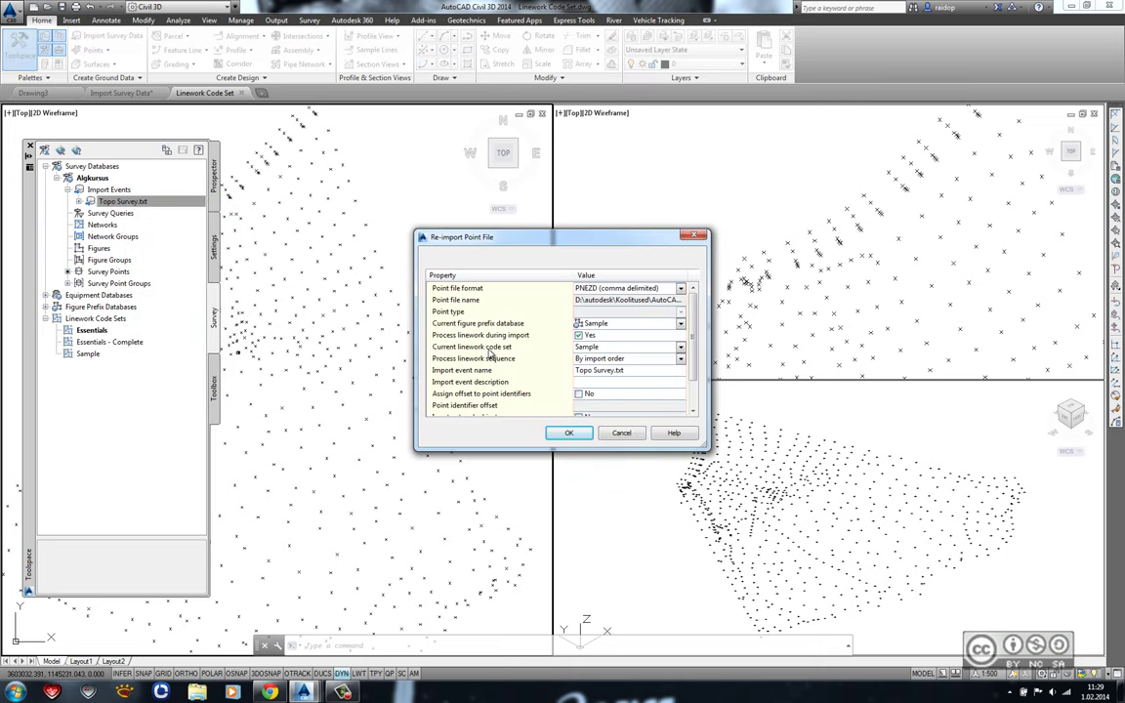
click(586, 348)
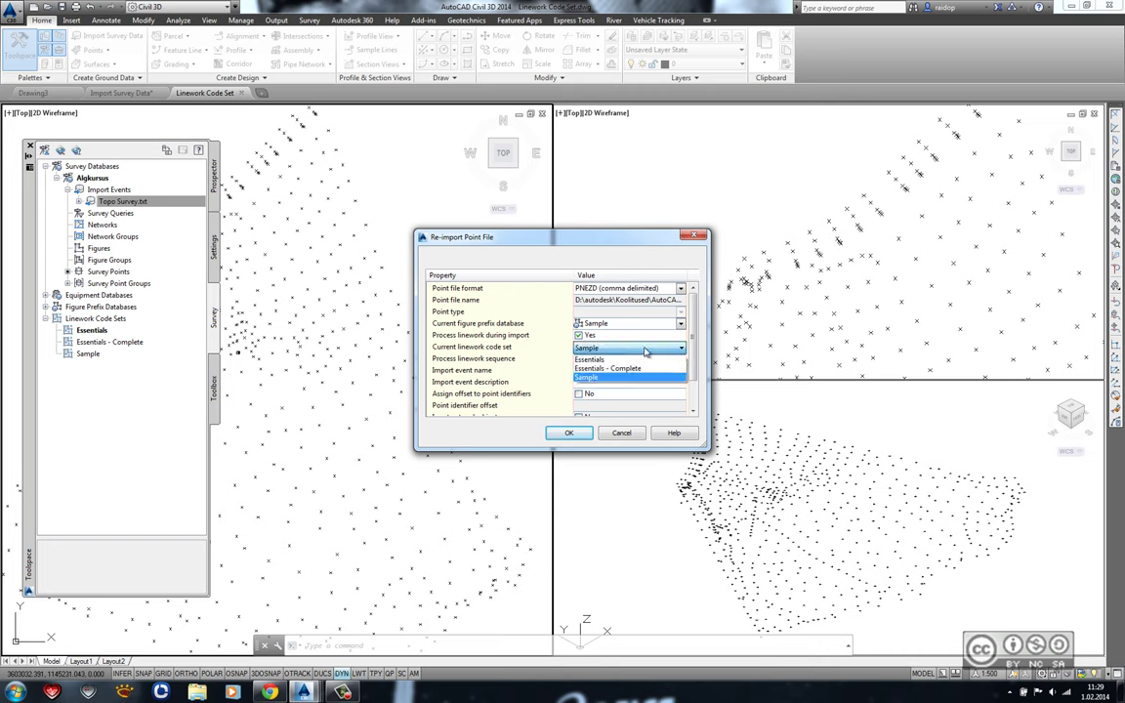
click(588, 359)
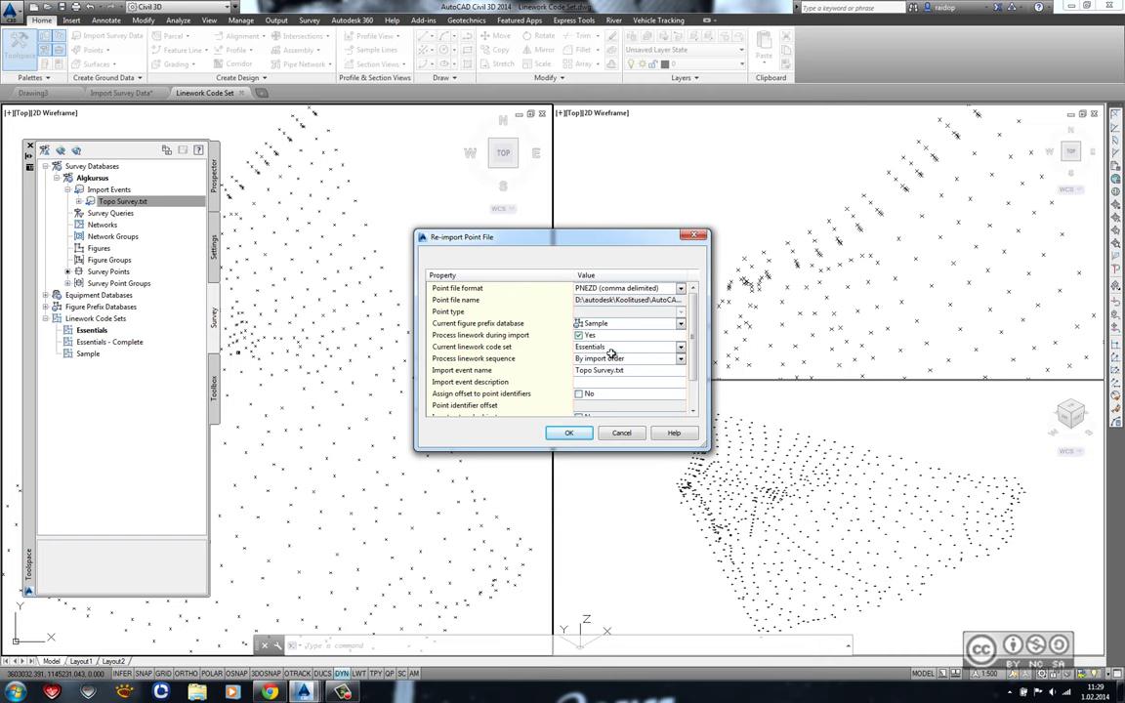
click(566, 436)
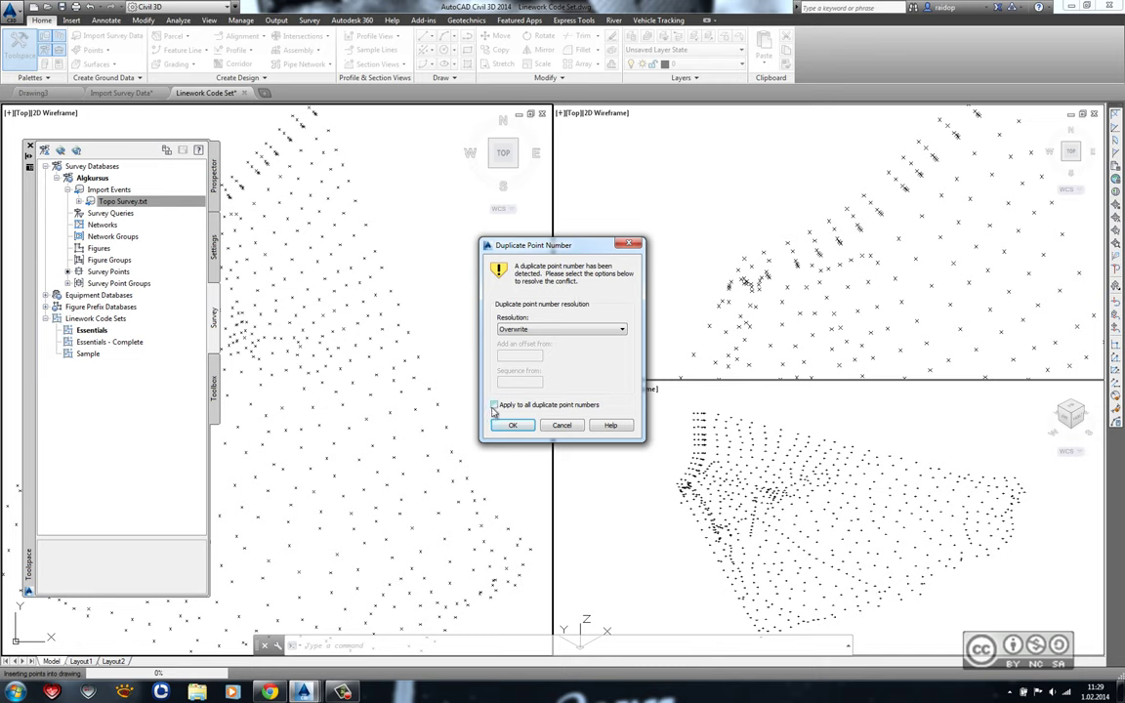
Overwrite all duplicate point numbers to finish the re-import, then view the drawing settings tree.
click(494, 406)
click(513, 429)
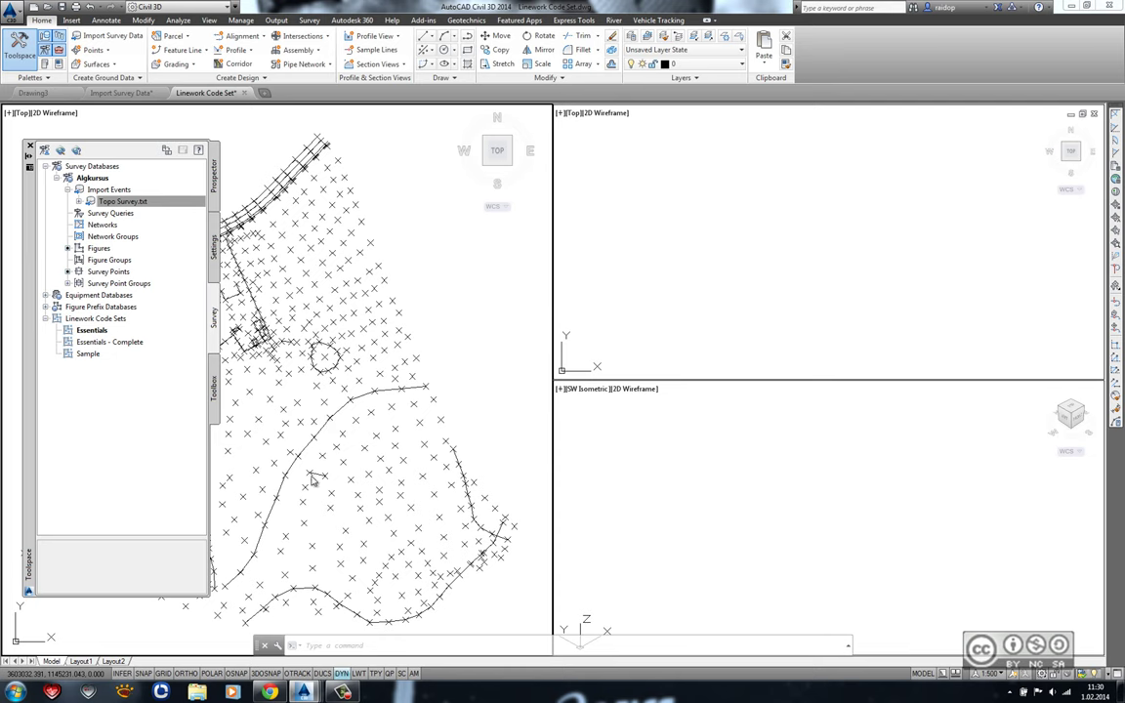
key(ctrl+3)
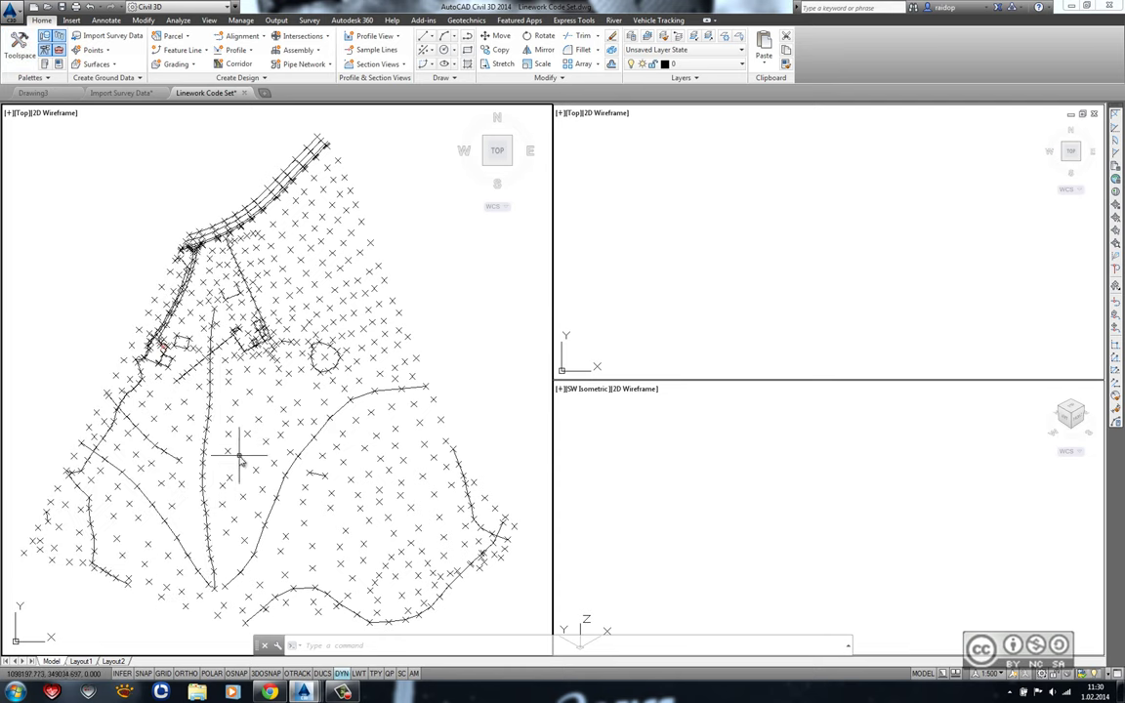
key(ctrl+3)
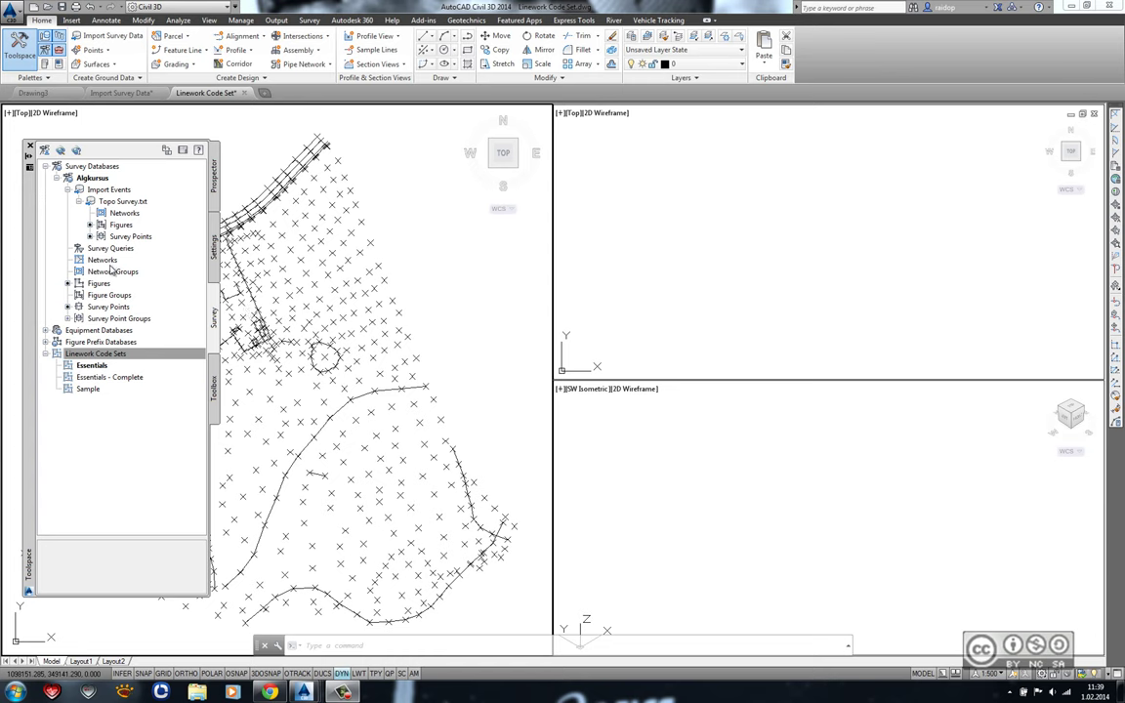
click(213, 244)
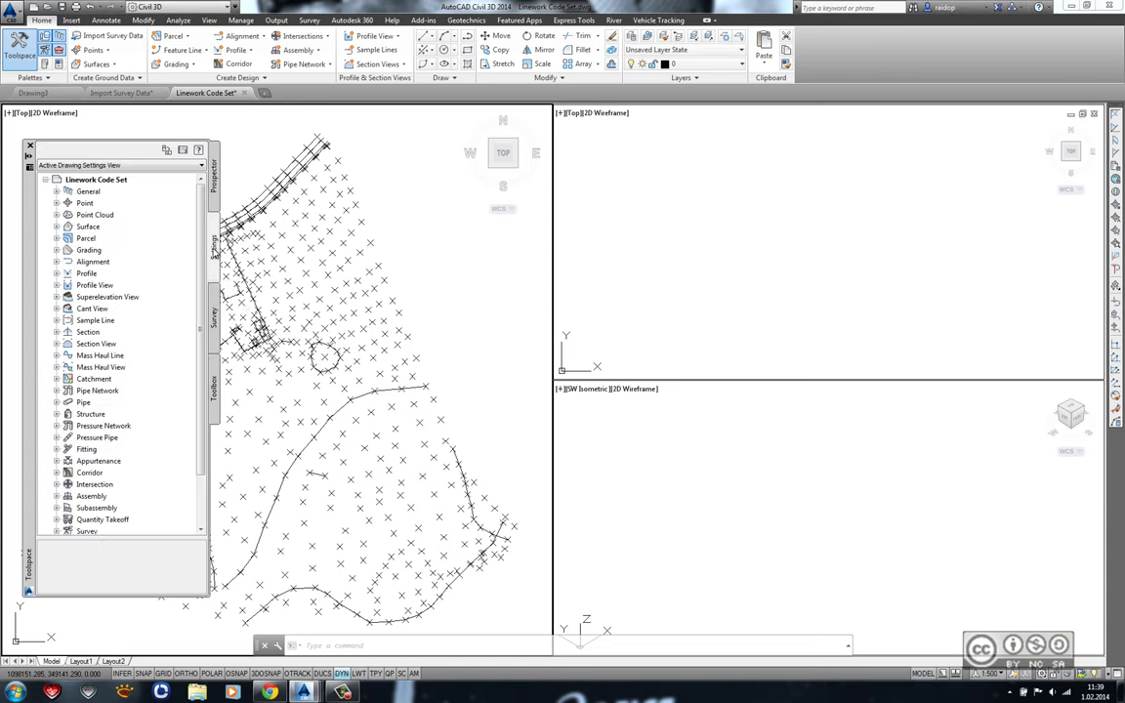
Expand Point settings to list point styles, label styles, file formats and description key sets.
click(56, 203)
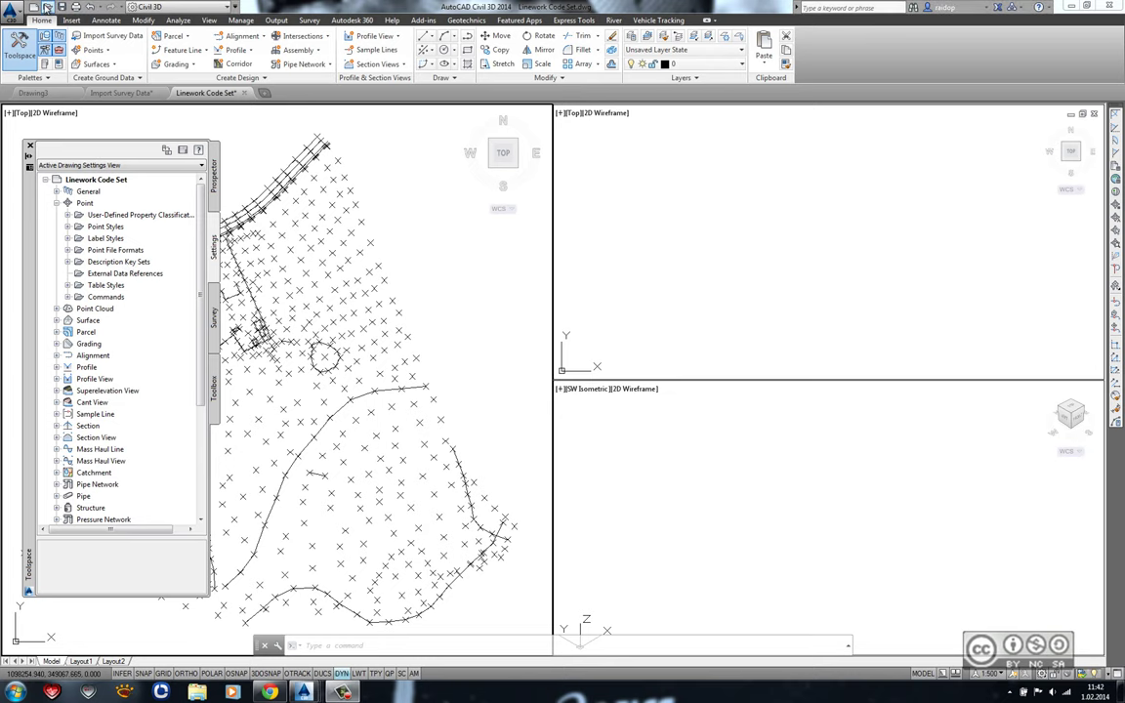
Open Description Keys.dwg and bring up actions for its Essentials description key set.
click(46, 8)
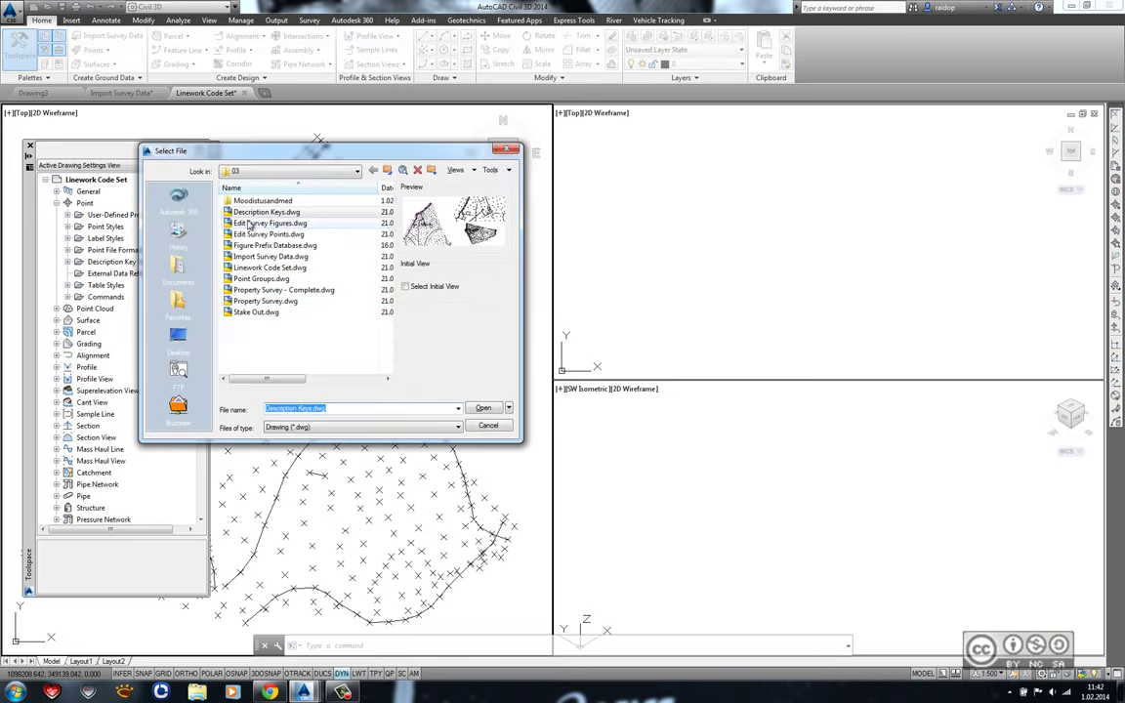
click(480, 410)
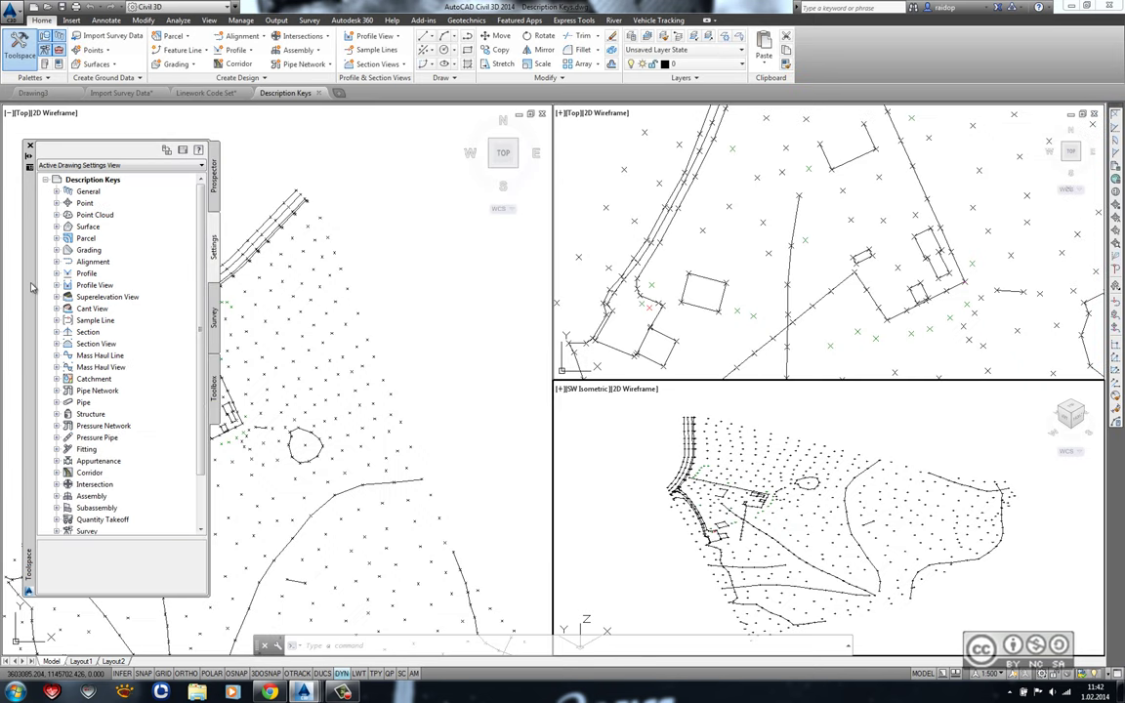
click(56, 203)
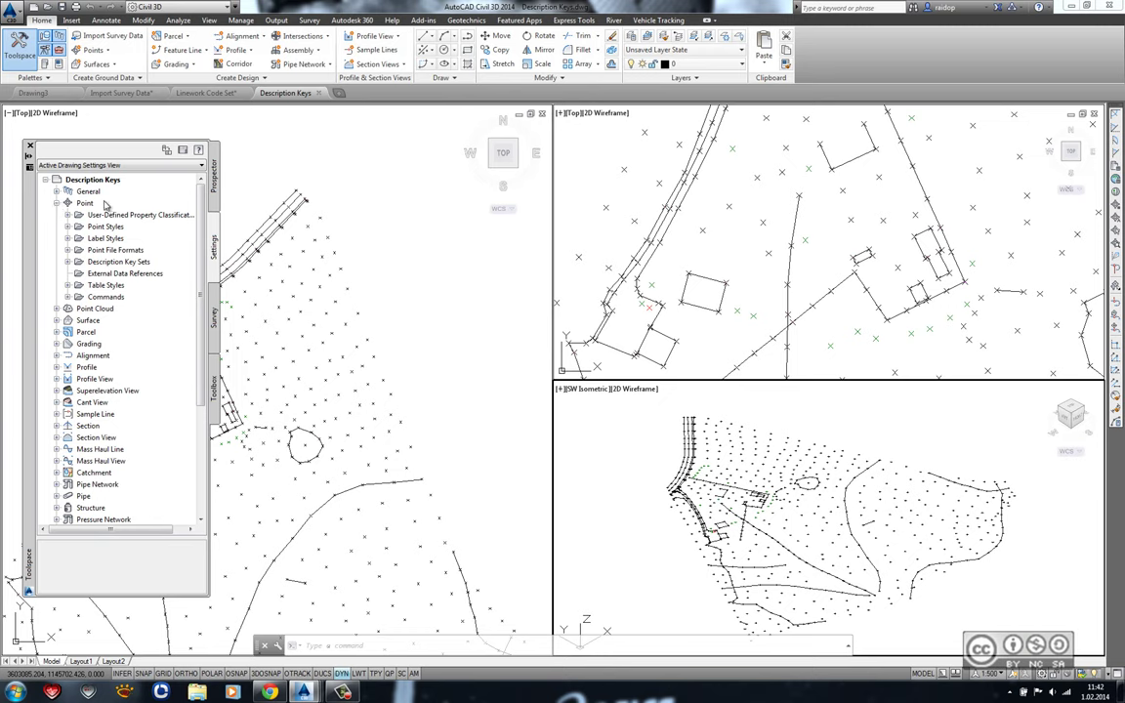
click(67, 263)
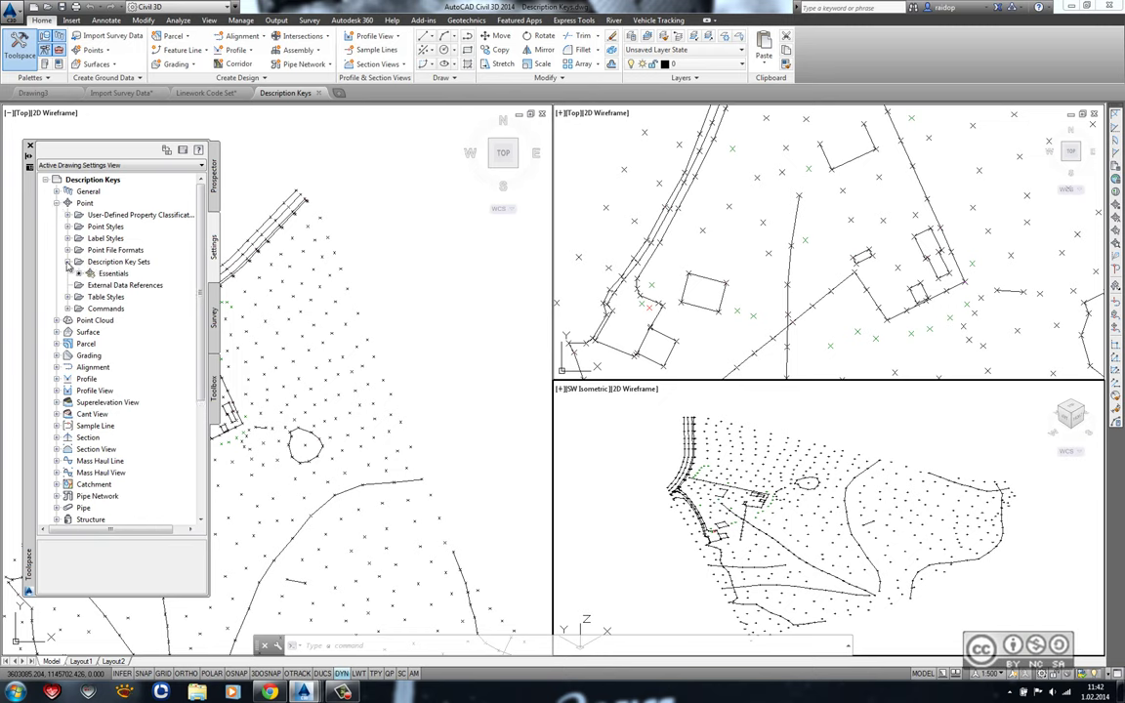
right_click(115, 275)
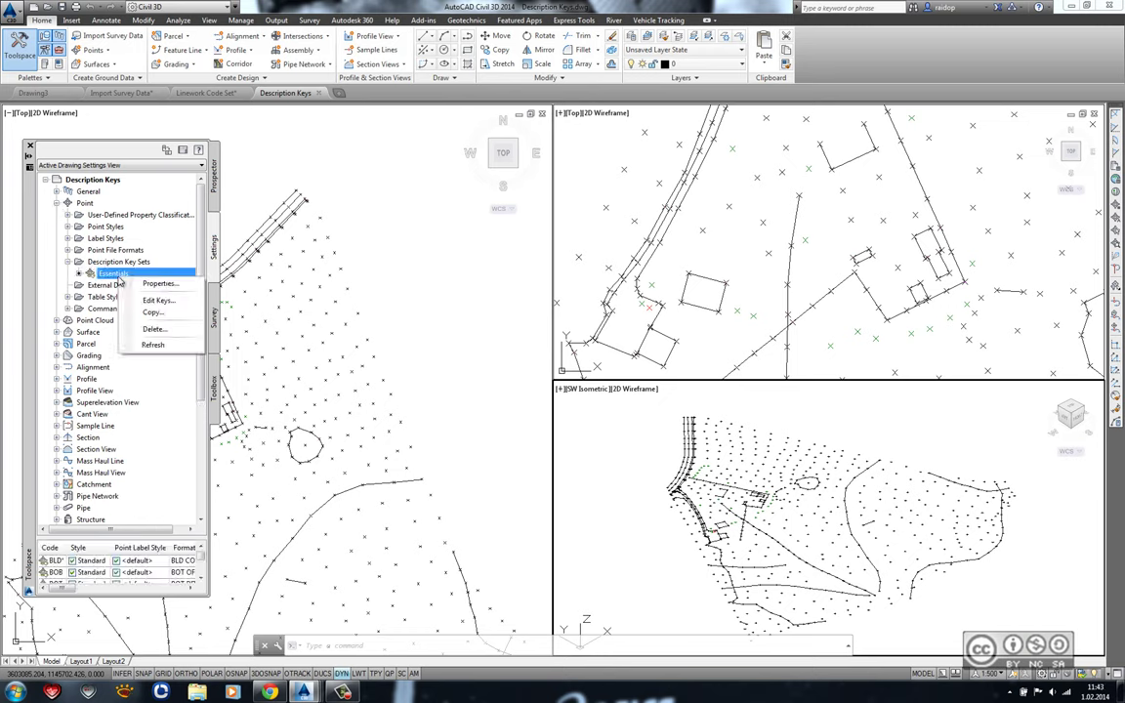
Change the Essentials TR key's point style to Tree, then accept and close the key editor.
click(168, 302)
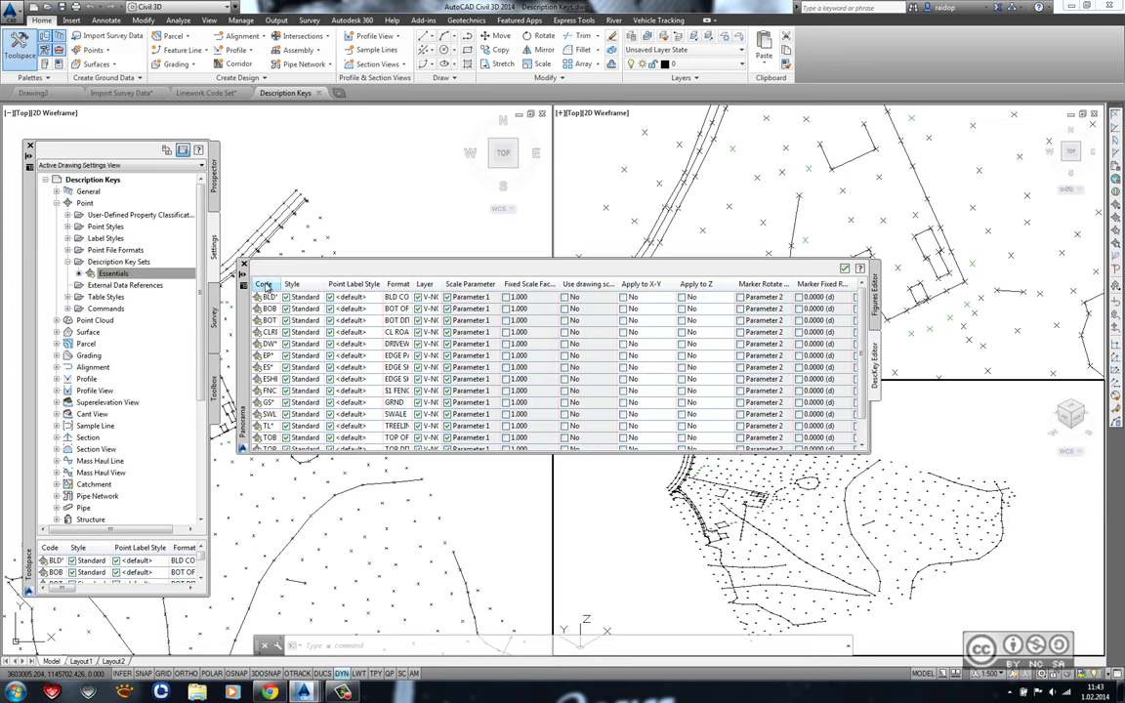
drag(264, 284, 282, 285)
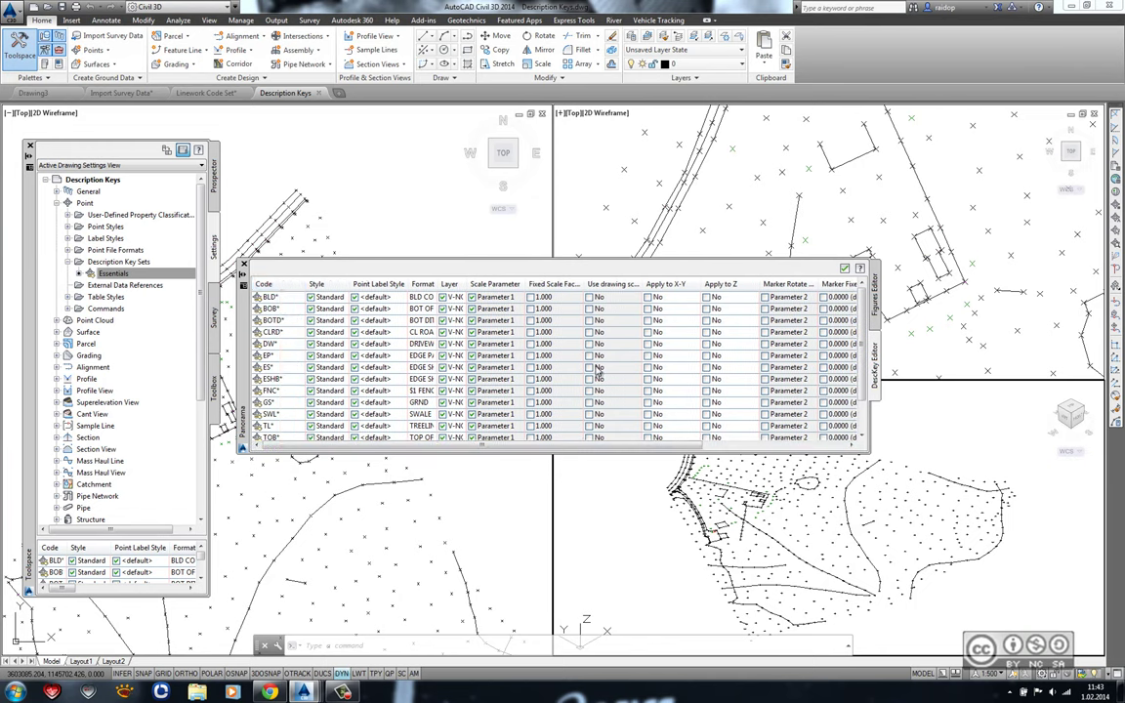
scroll(281, 391, down, 2)
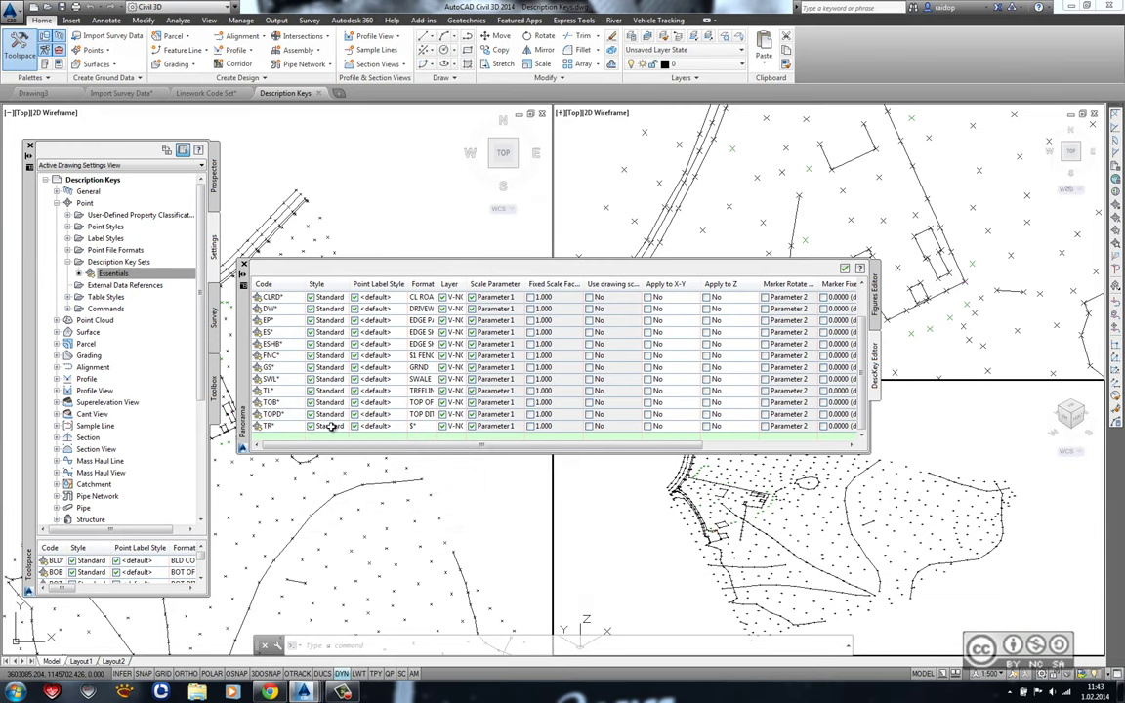
double_click(328, 426)
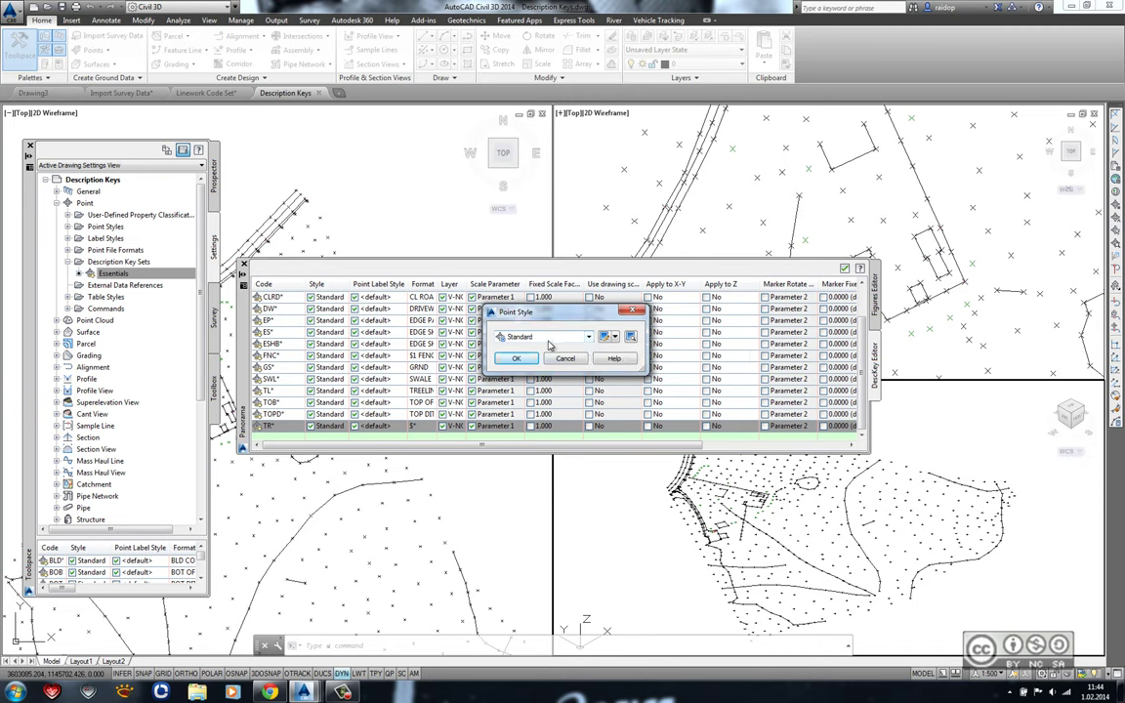
click(542, 336)
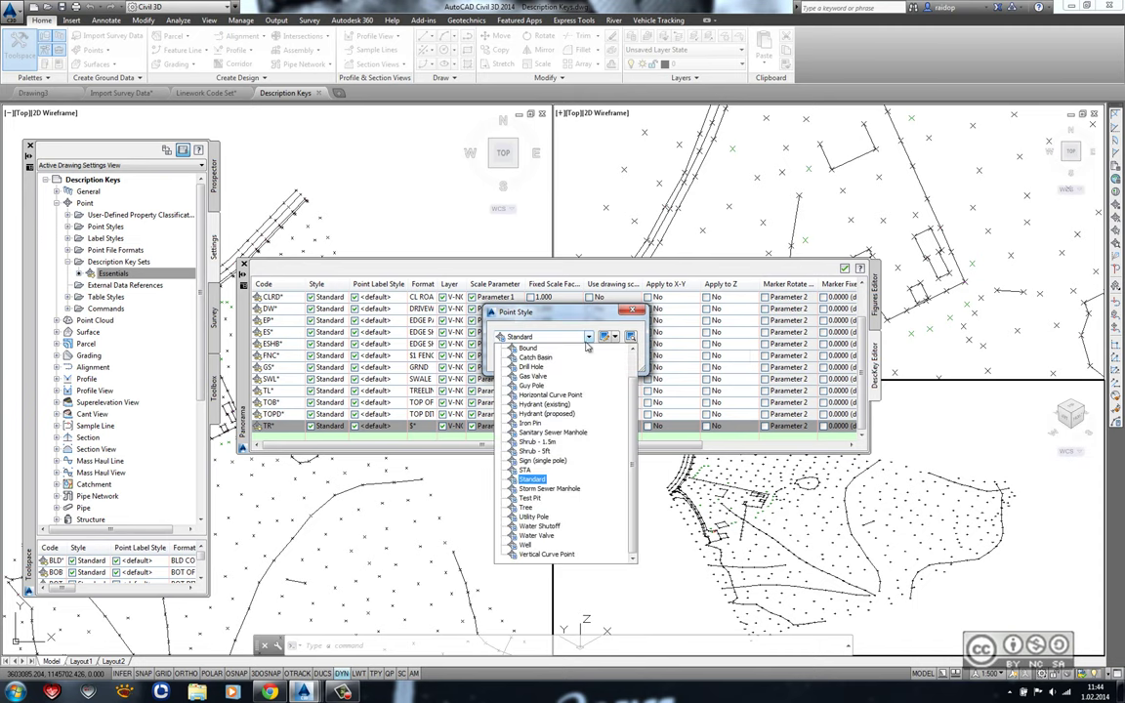
click(527, 508)
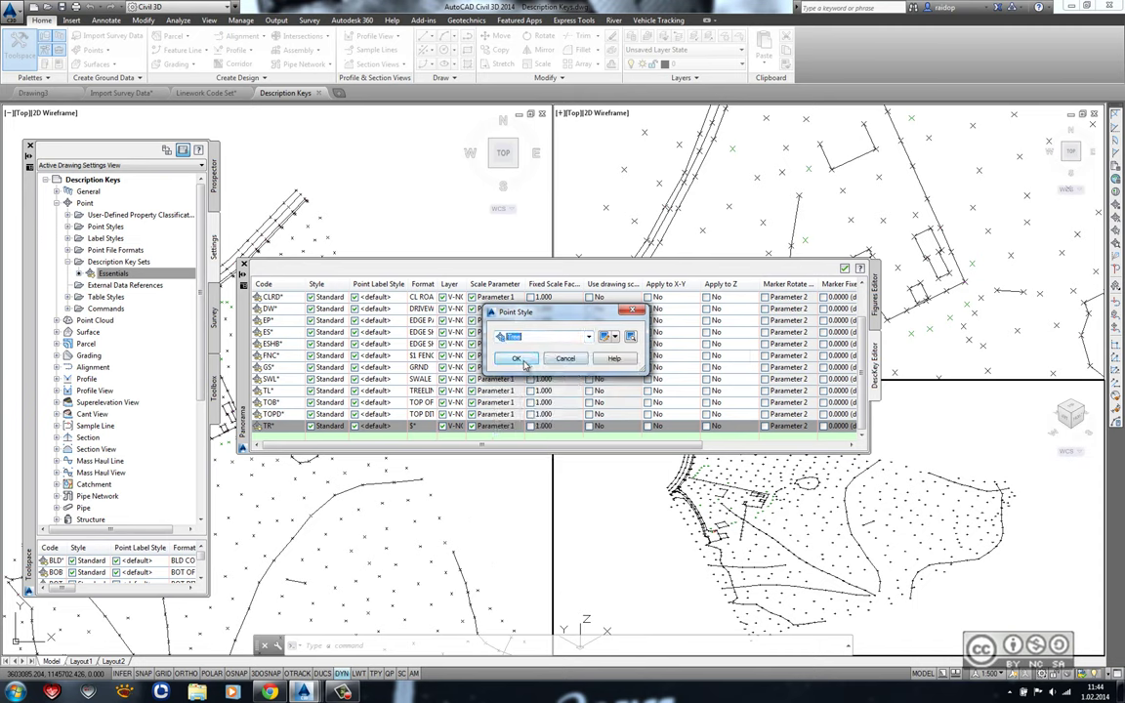
click(516, 358)
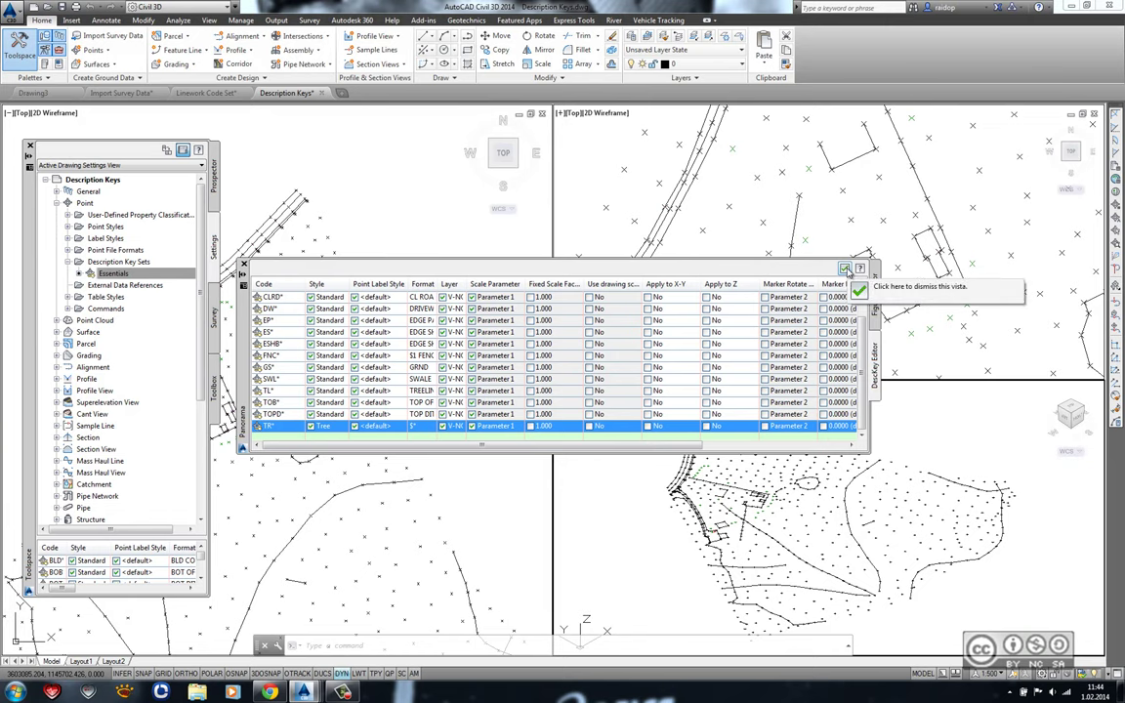
click(845, 269)
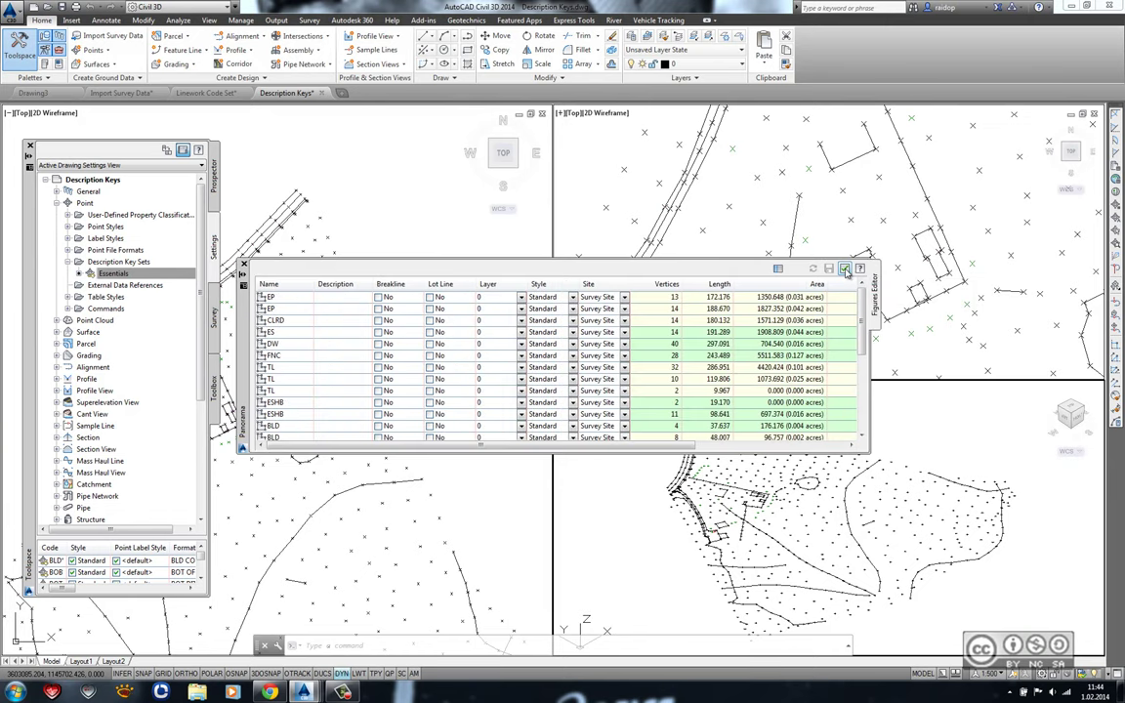
click(846, 269)
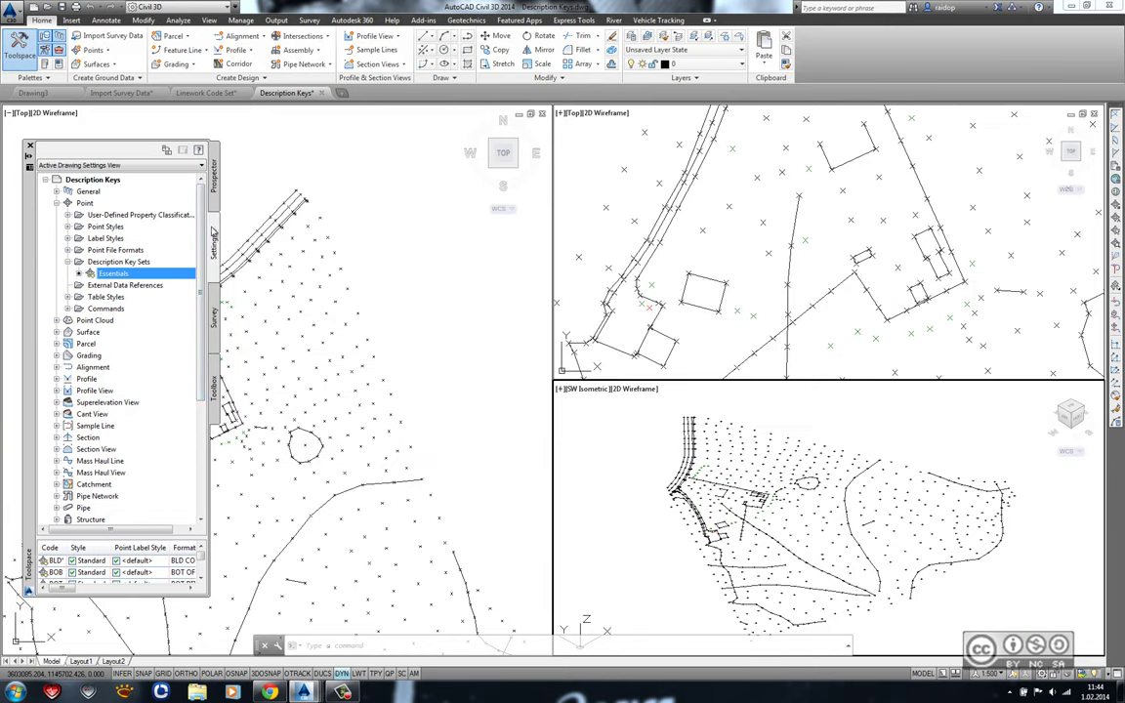
List the drawing's points sorted by raw description and apply description keys to TR 200 PINE.
click(214, 181)
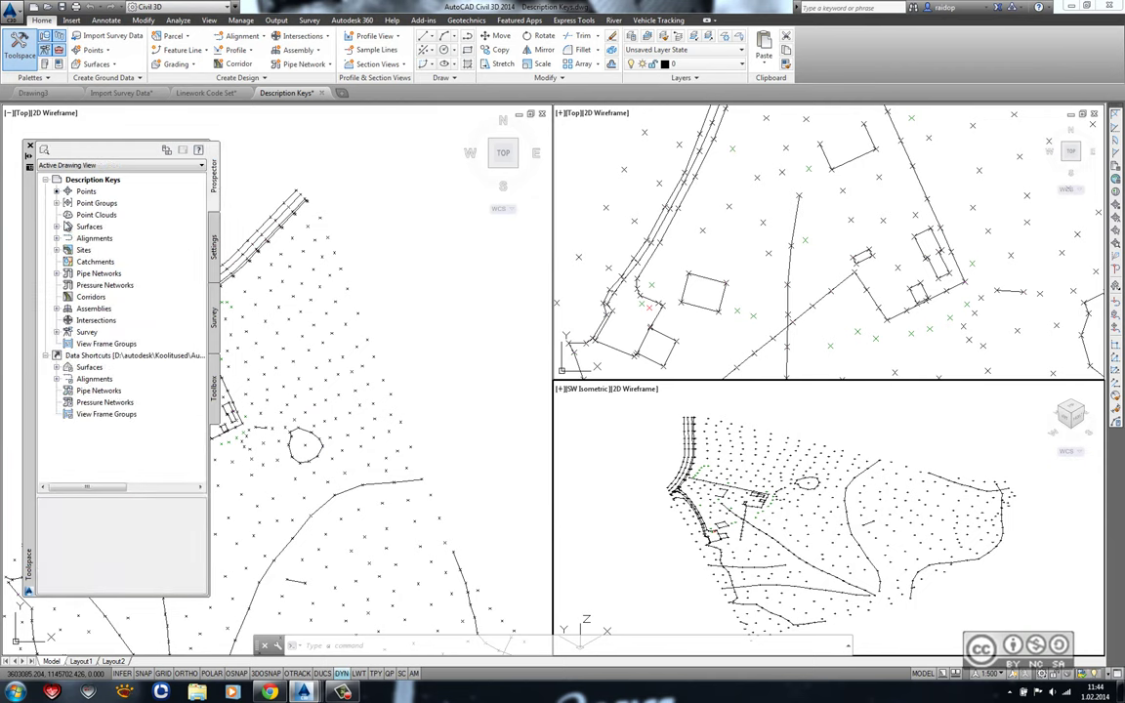
click(73, 191)
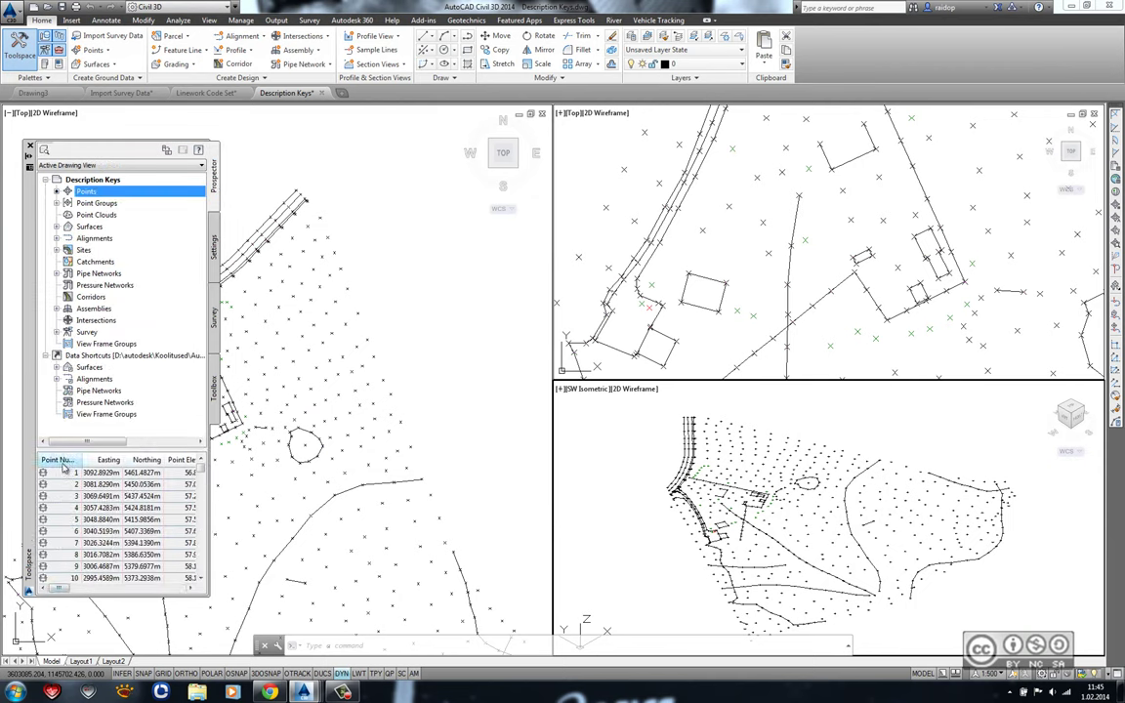
drag(59, 589, 82, 588)
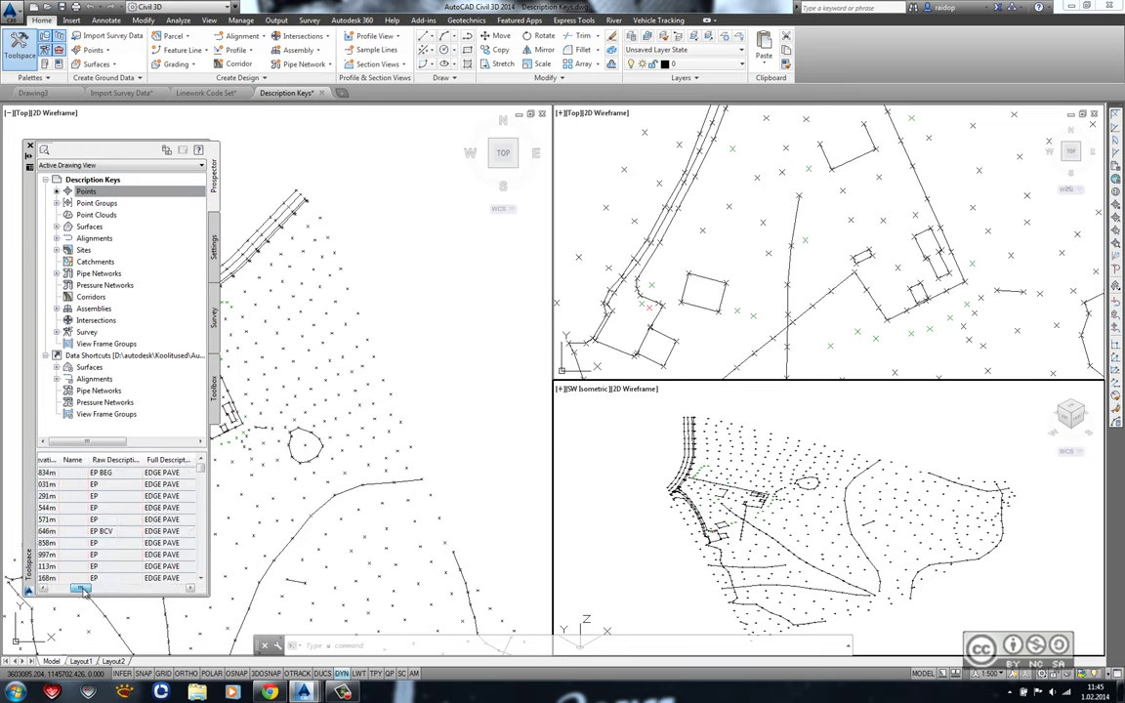
click(113, 460)
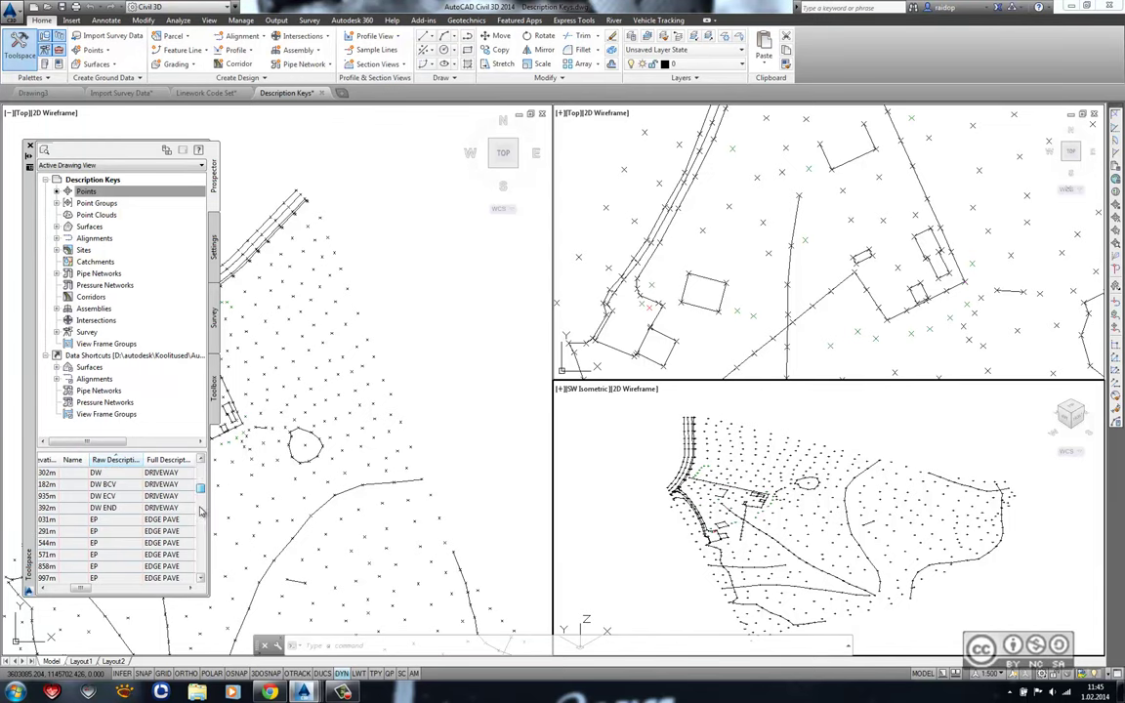
drag(200, 472, 199, 564)
scroll(199, 565, down, 2)
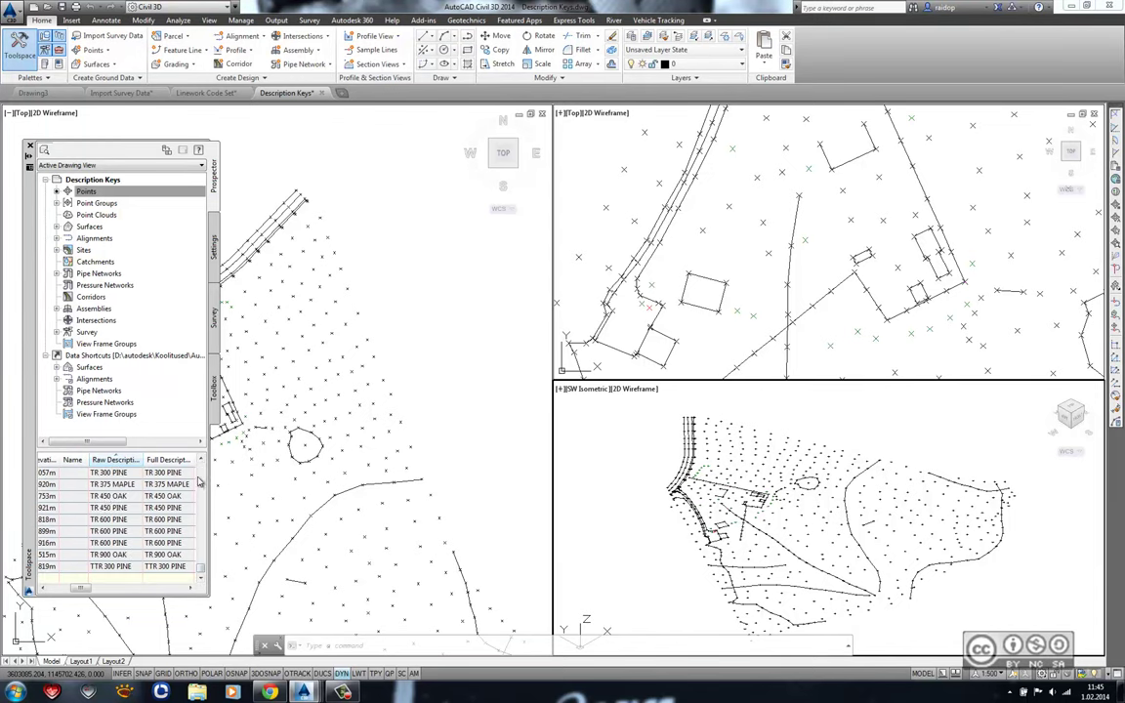
scroll(102, 478, down, 2)
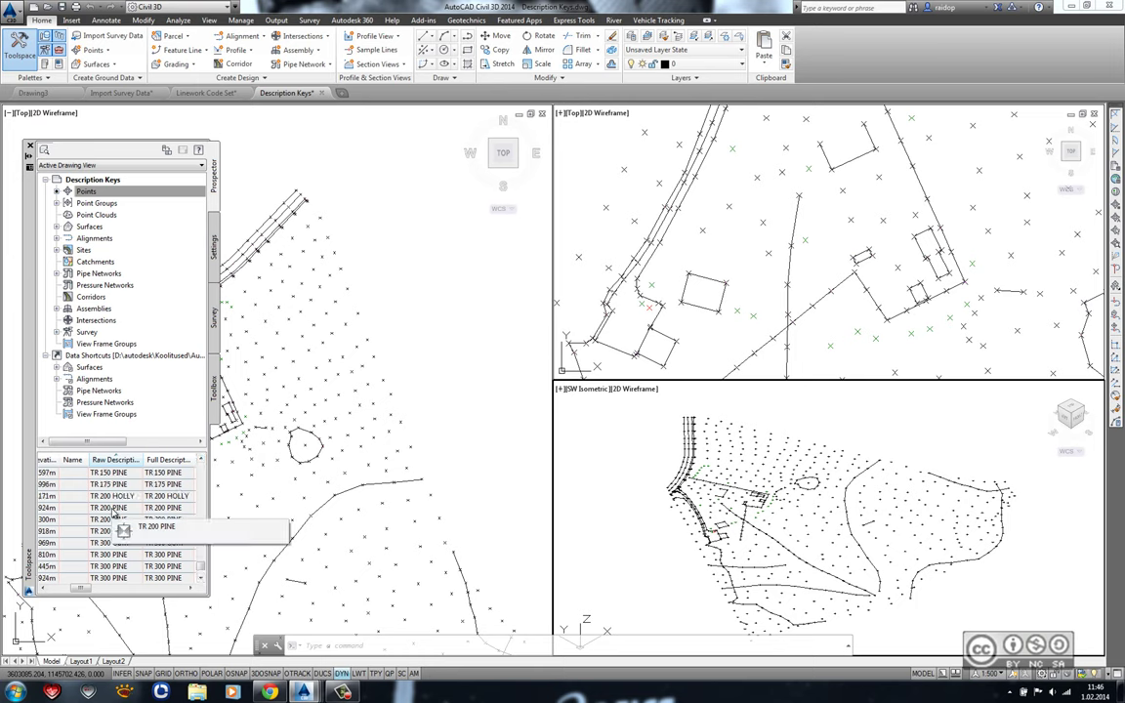
click(114, 511)
right_click(114, 511)
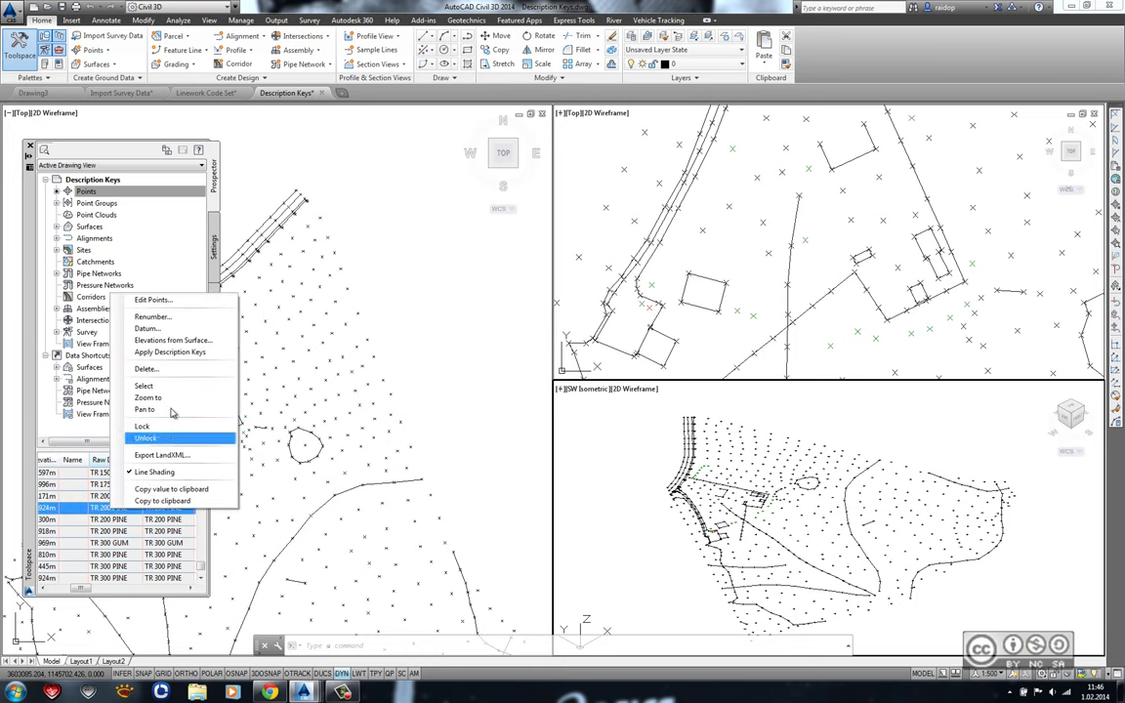
click(168, 353)
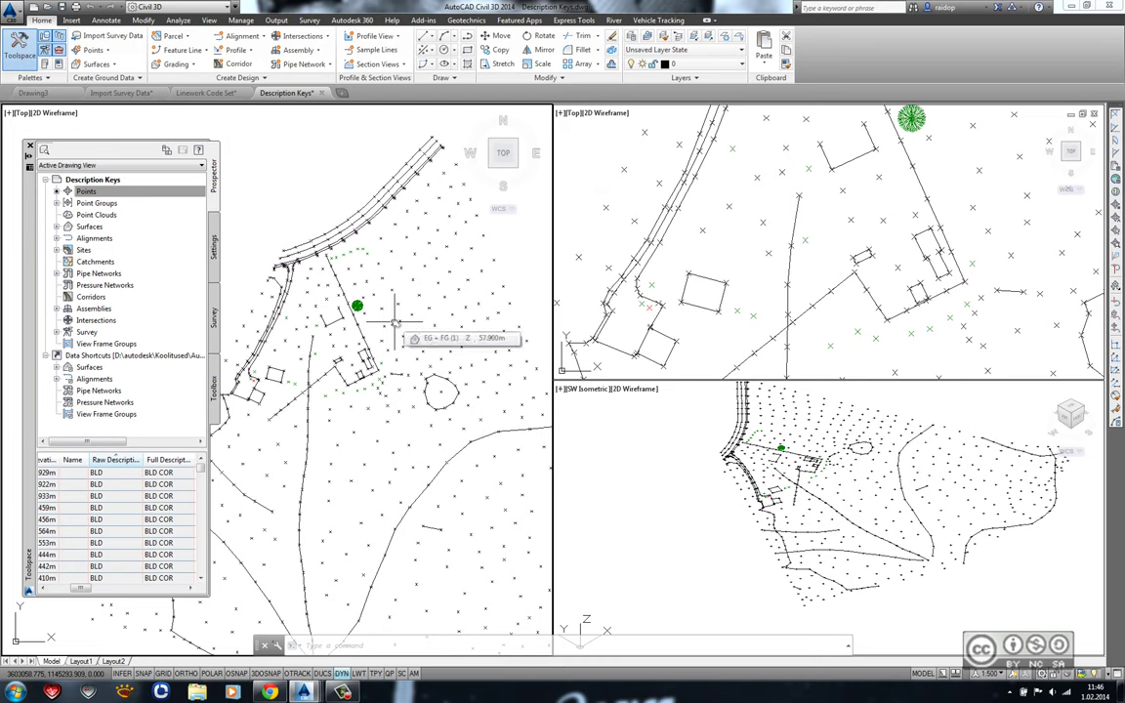
Select all the tree points and apply description keys to them.
scroll(352, 293, up, 2)
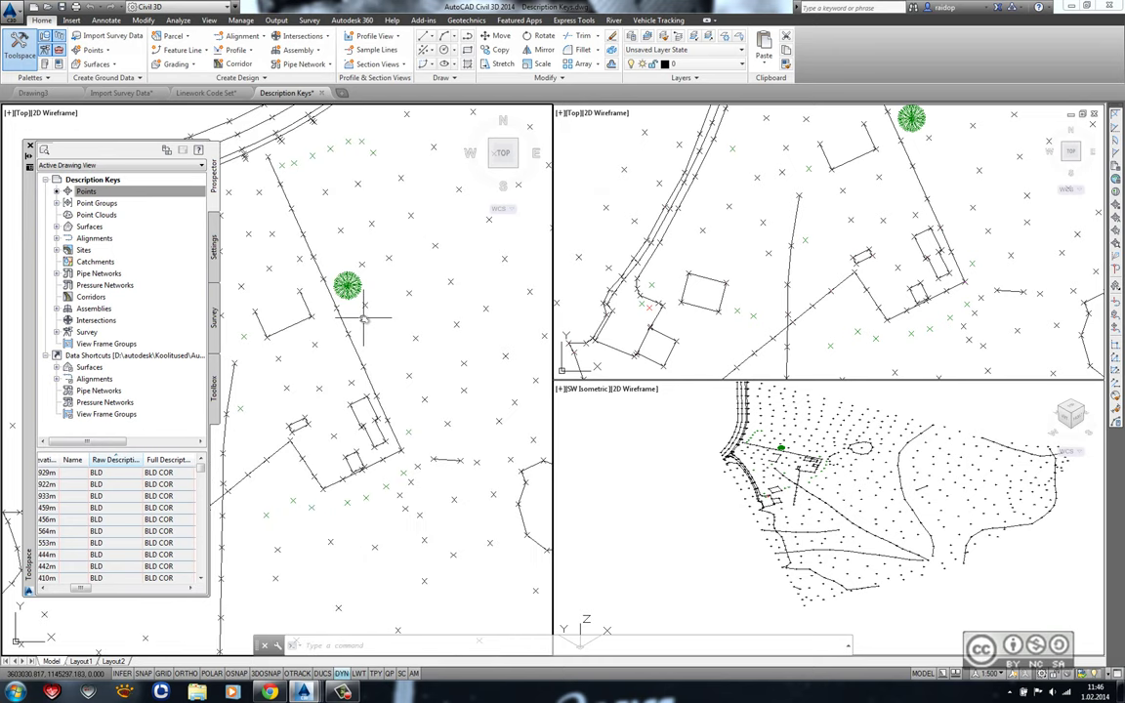
scroll(364, 314, up, 2)
scroll(366, 354, up, 2)
middle_drag(366, 354, 371, 360)
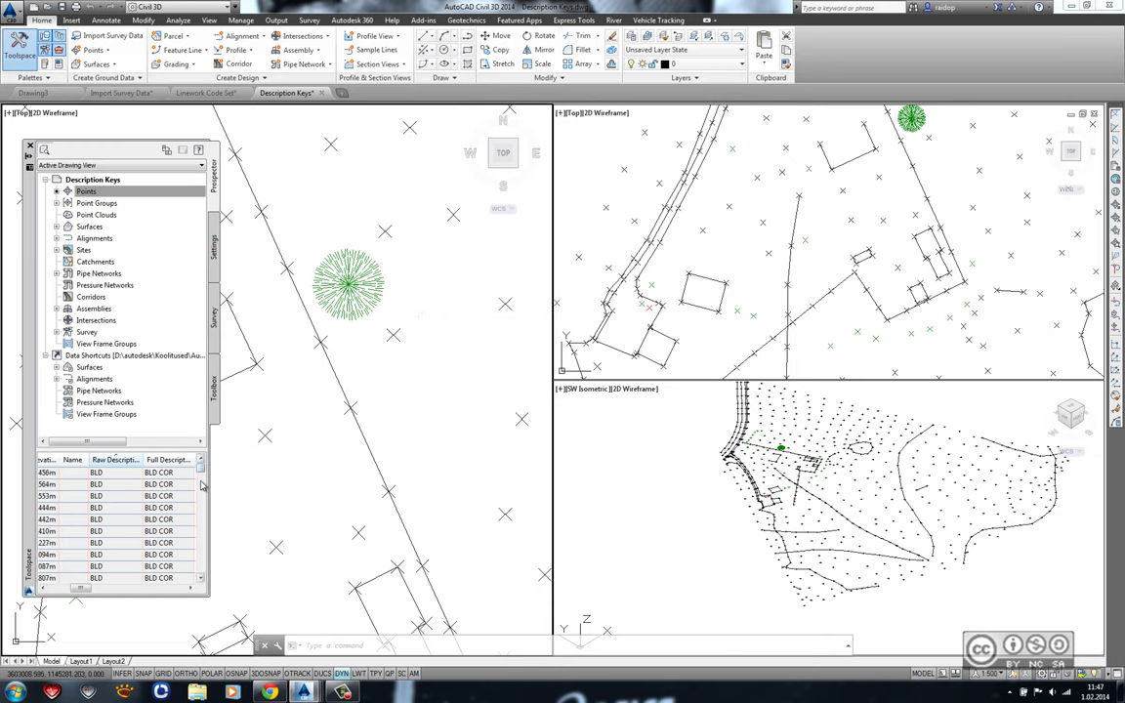
scroll(98, 518, down, 10)
click(97, 508)
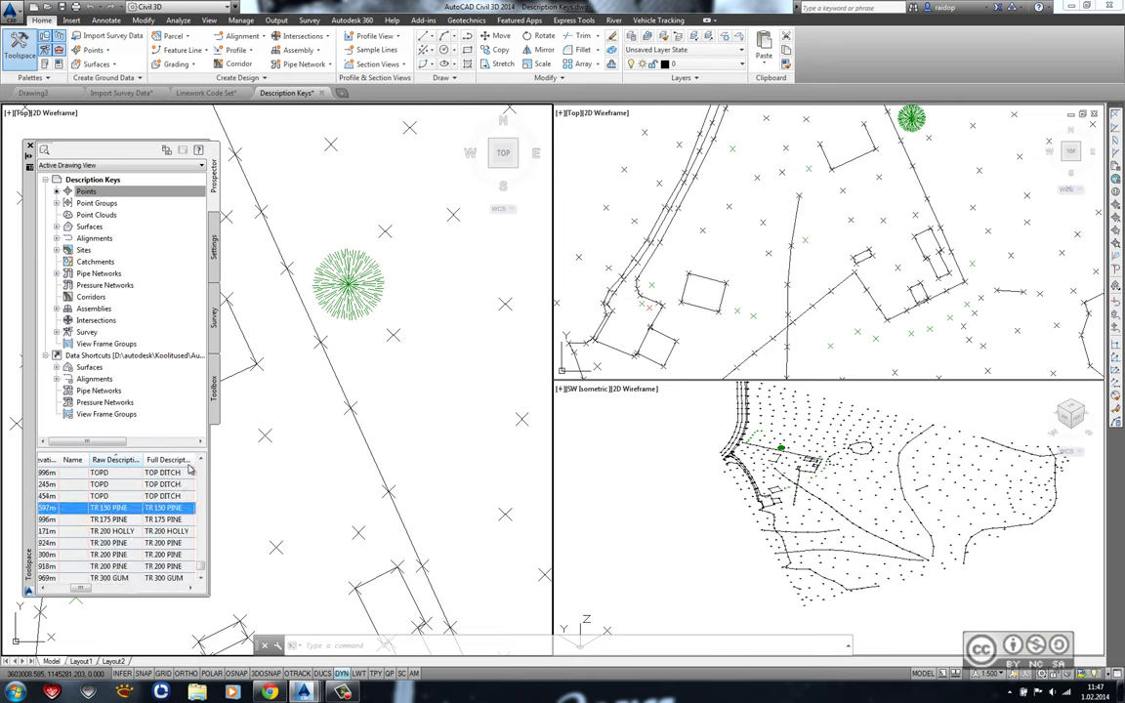
scroll(114, 556, down, 3)
shift+click(104, 555)
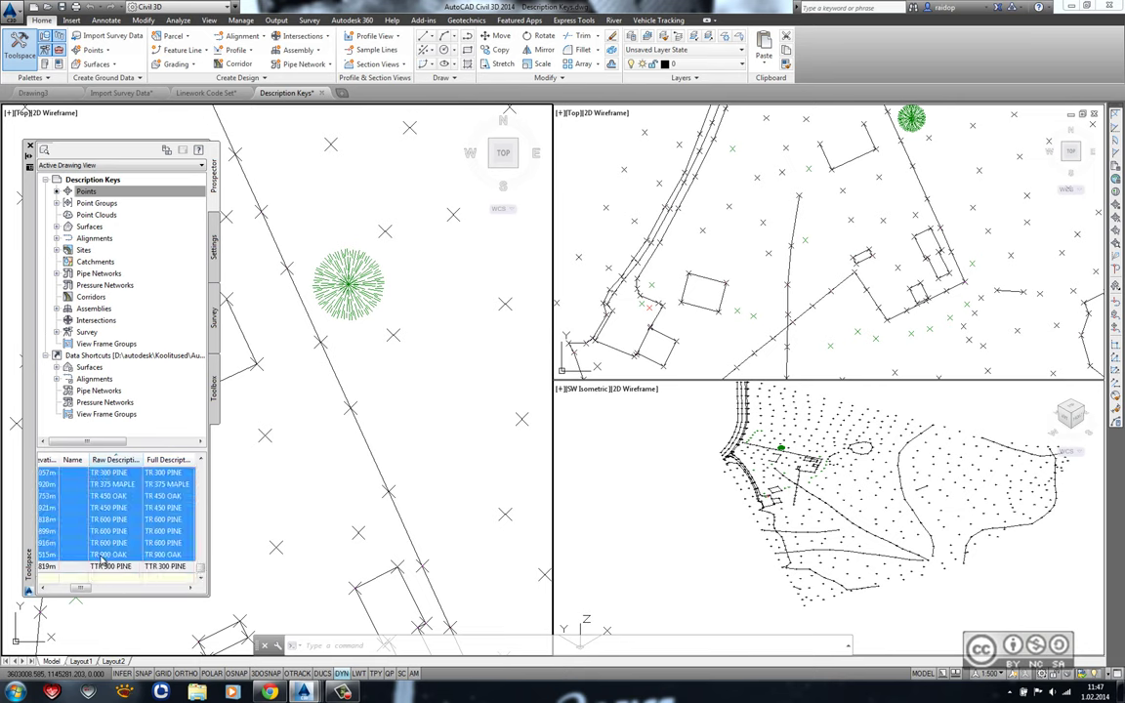
right_click(104, 558)
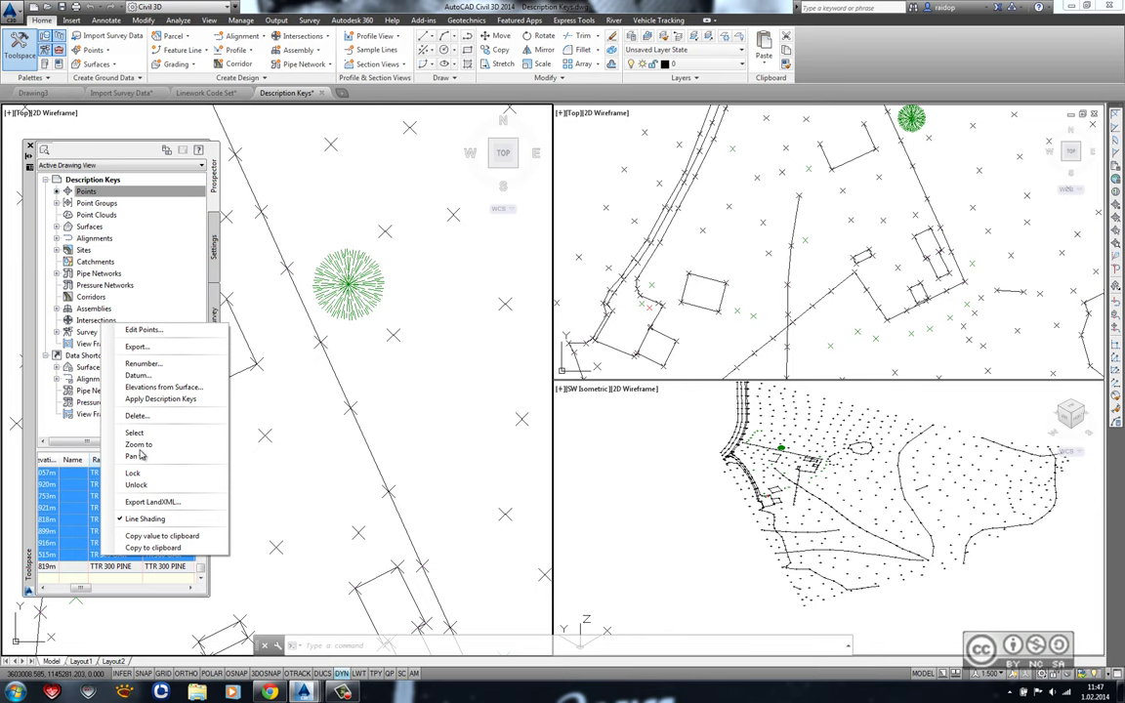
click(161, 401)
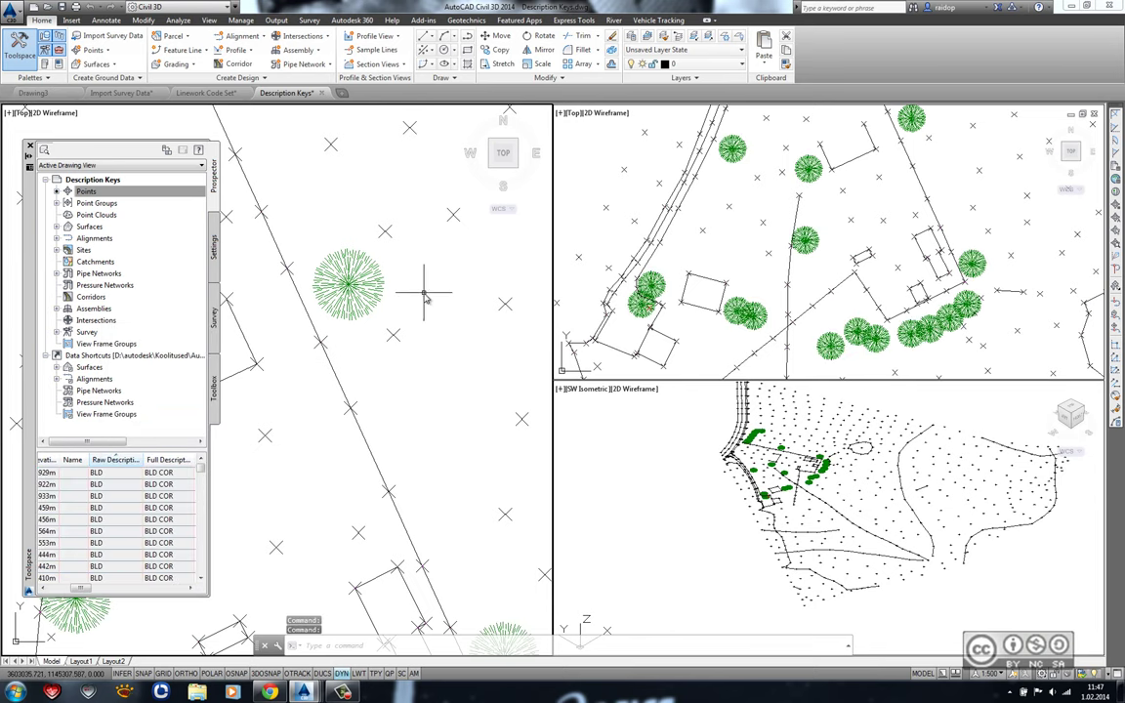
scroll(298, 380, down, 4)
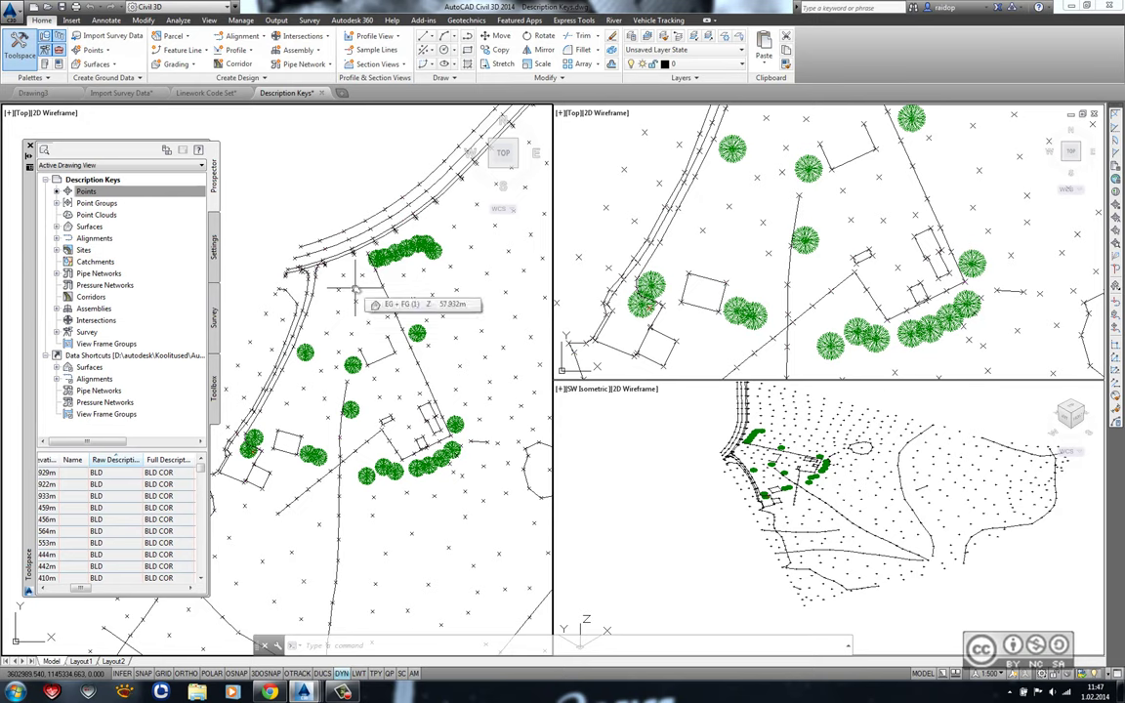
Set the Essentials TR* key's point label style to Description Only and close the key editor.
click(215, 237)
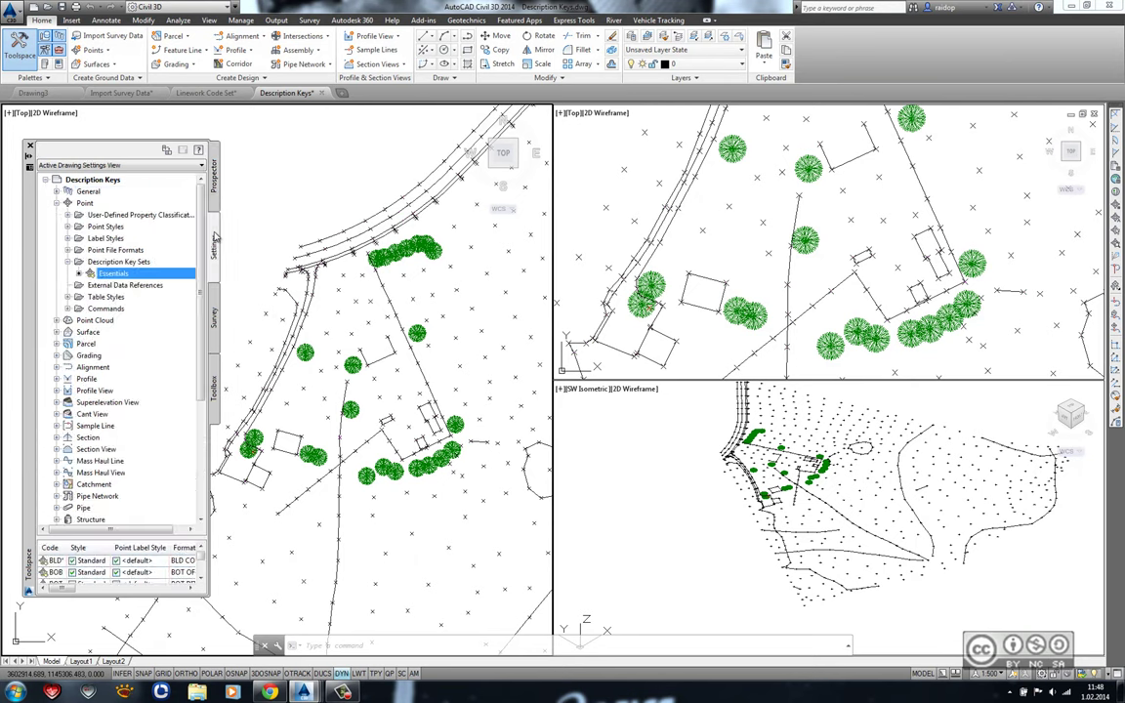
right_click(133, 275)
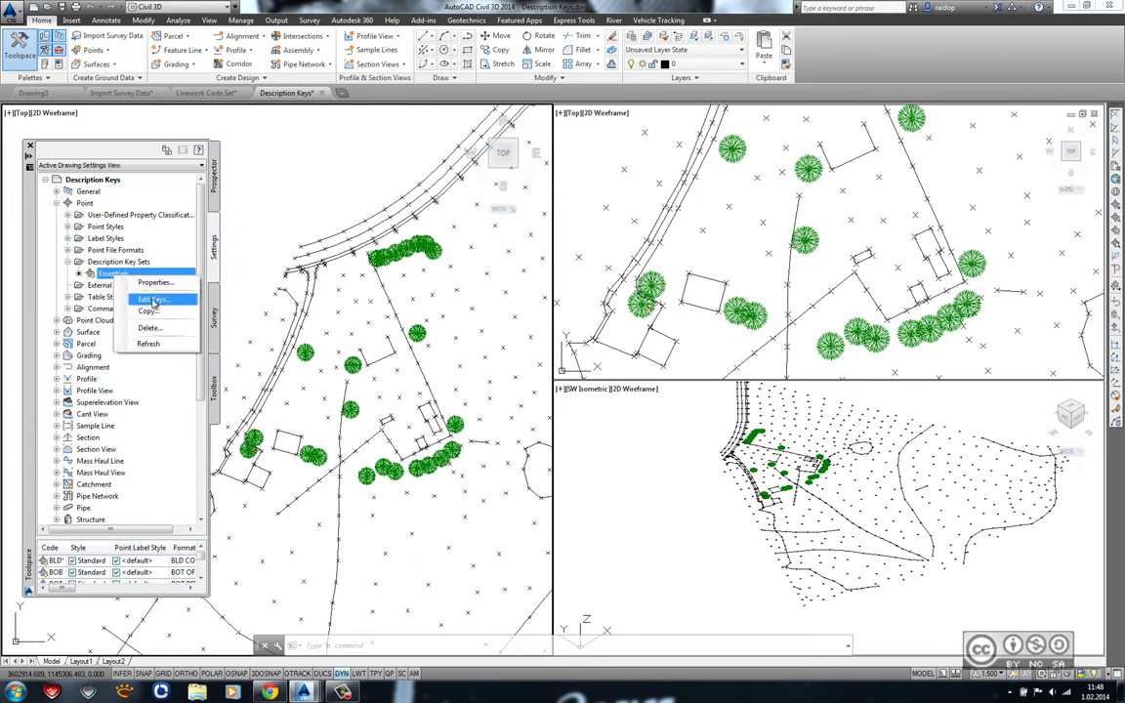
click(152, 300)
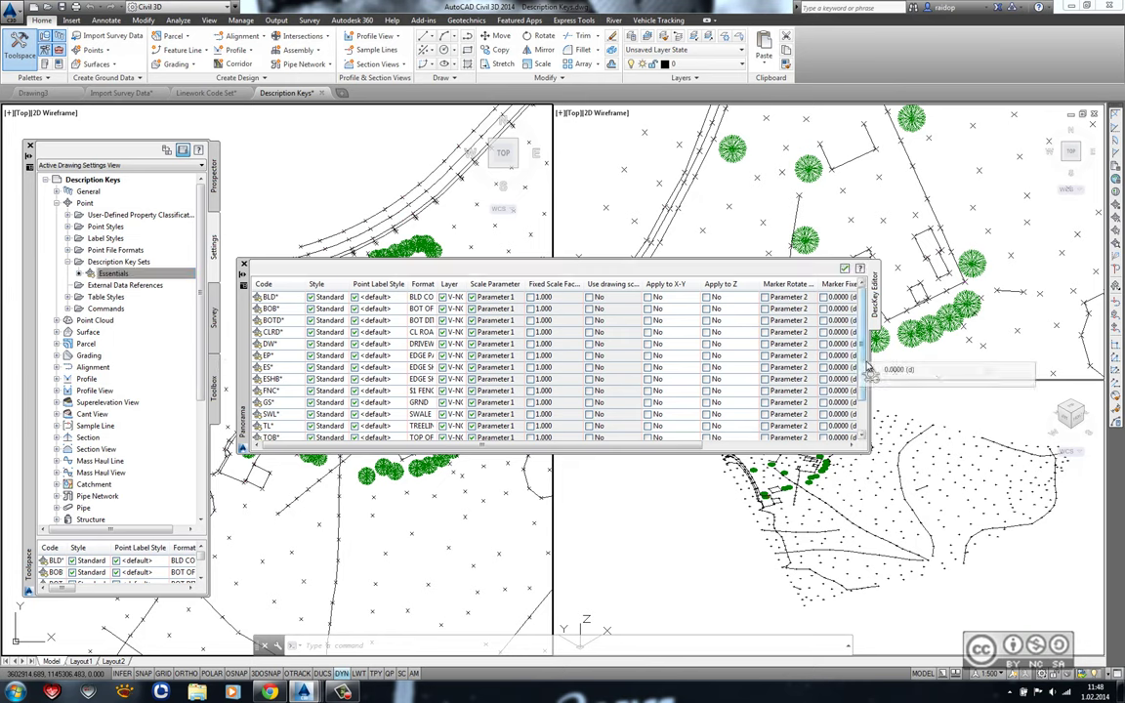
scroll(486, 385, down, 3)
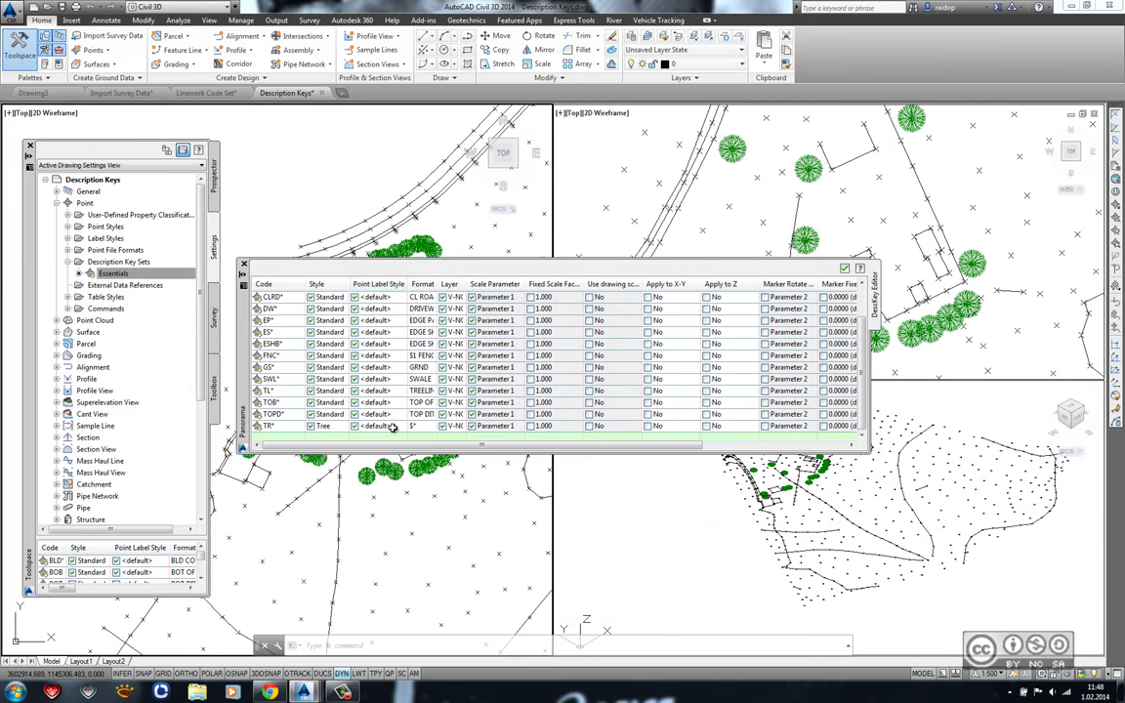
double_click(387, 428)
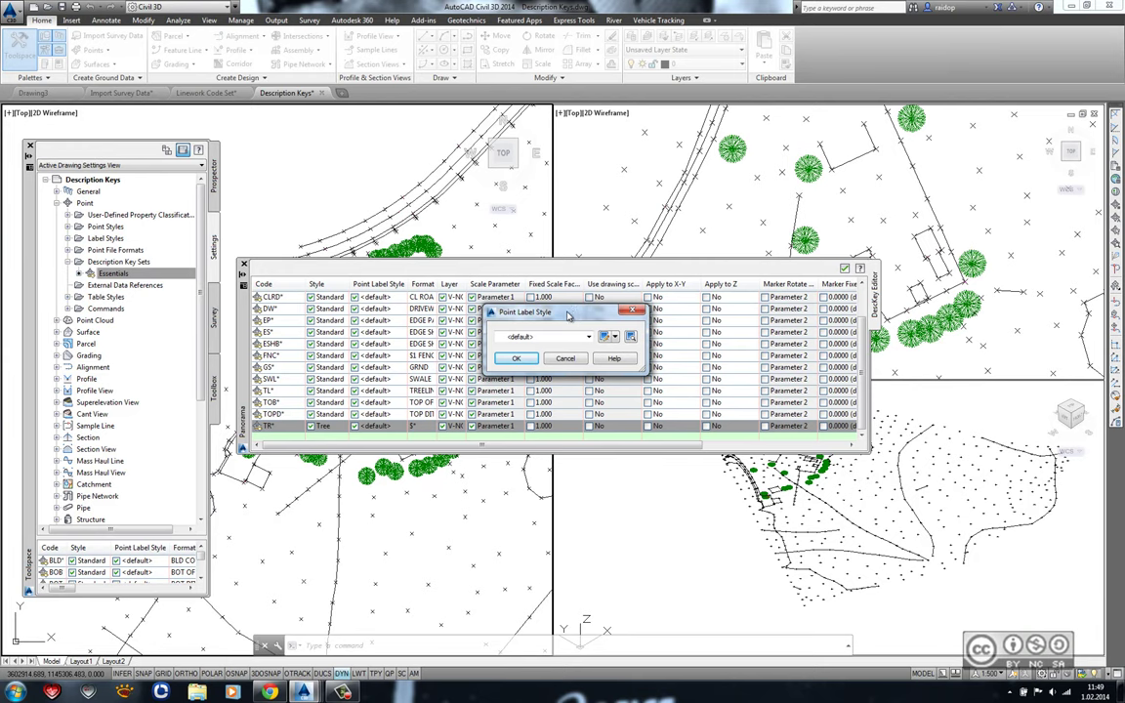
click(589, 337)
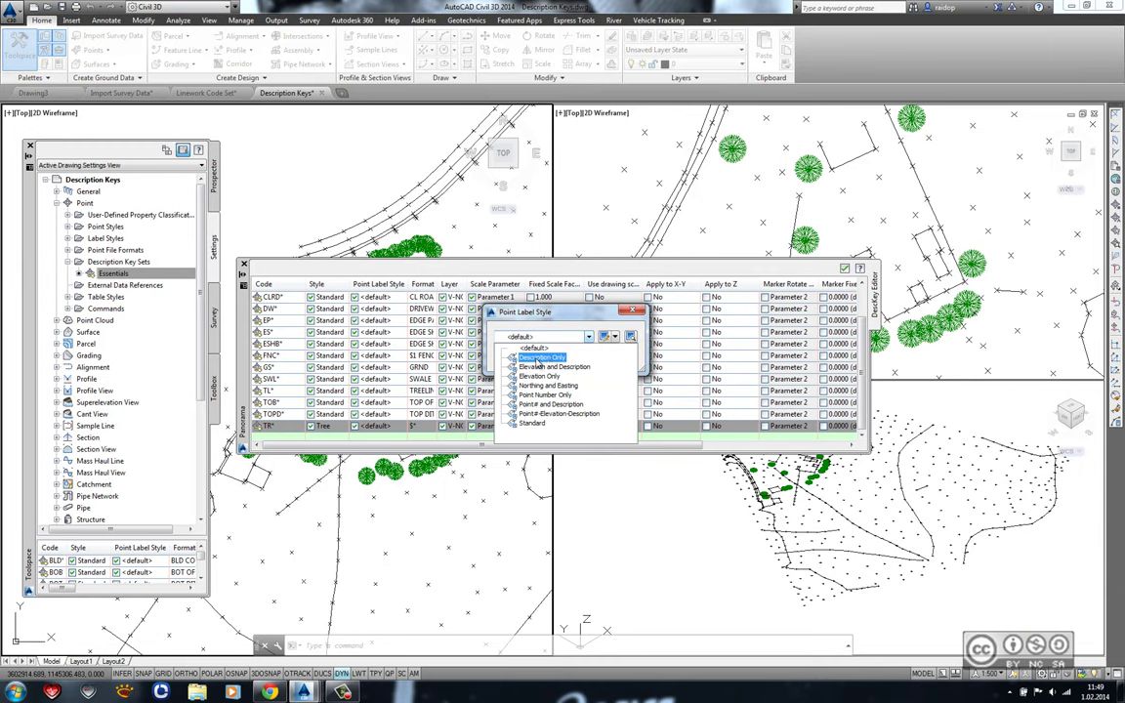
click(536, 358)
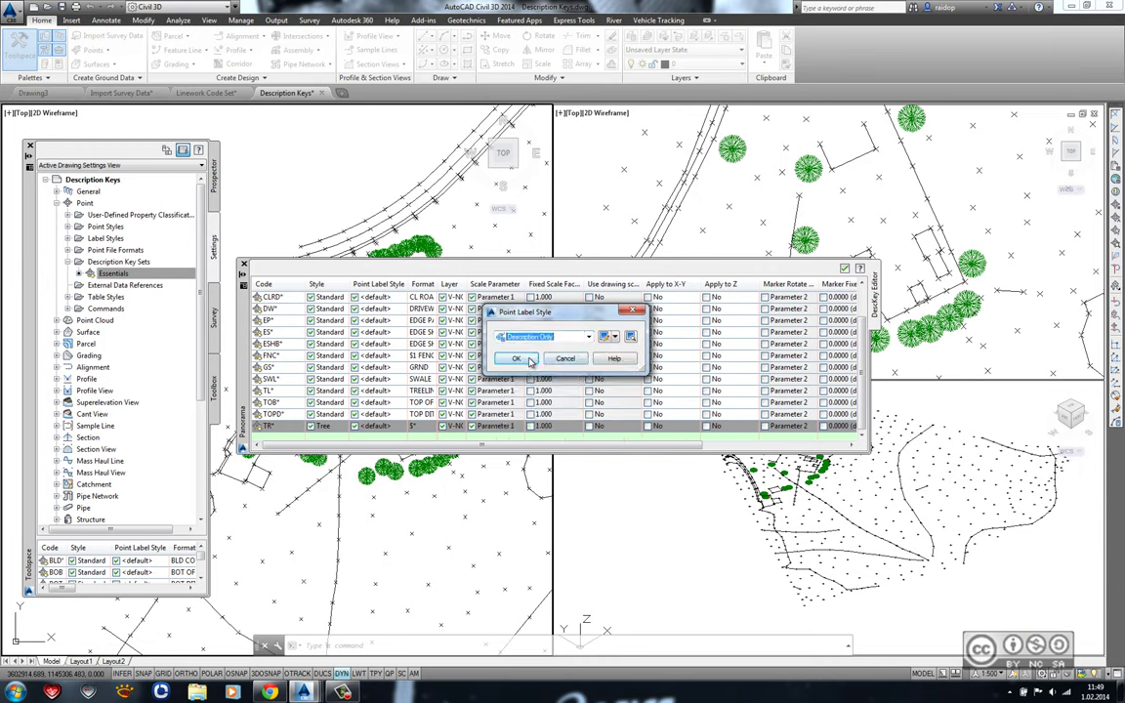
click(516, 356)
click(844, 268)
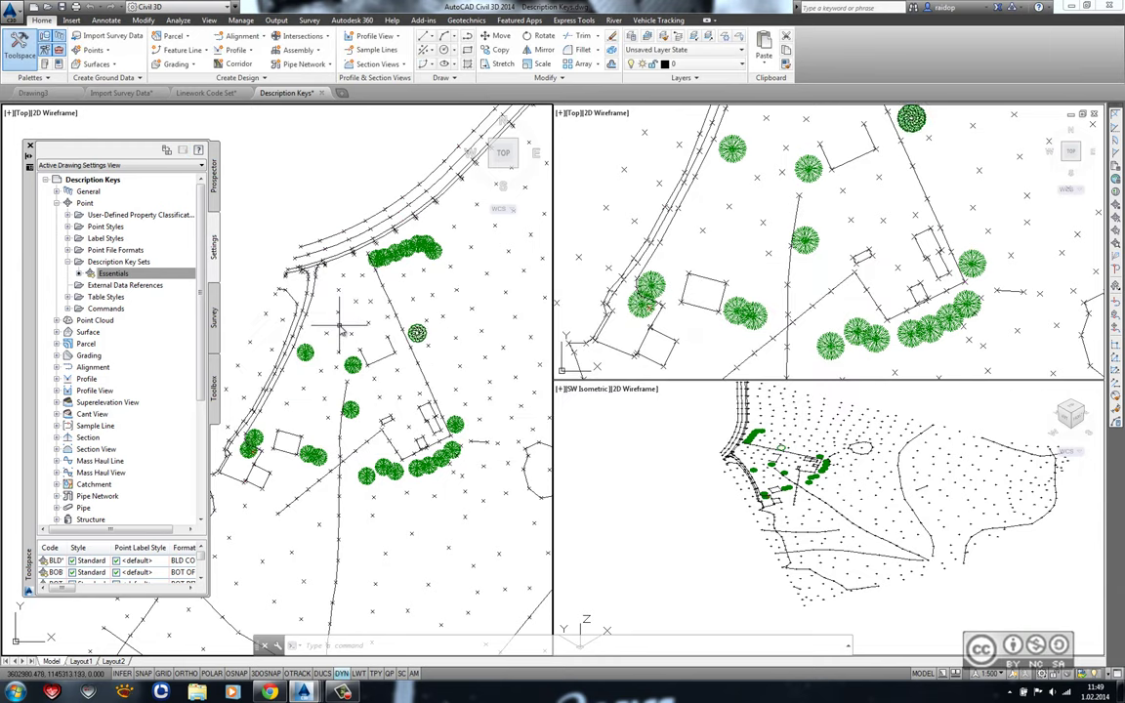
click(216, 190)
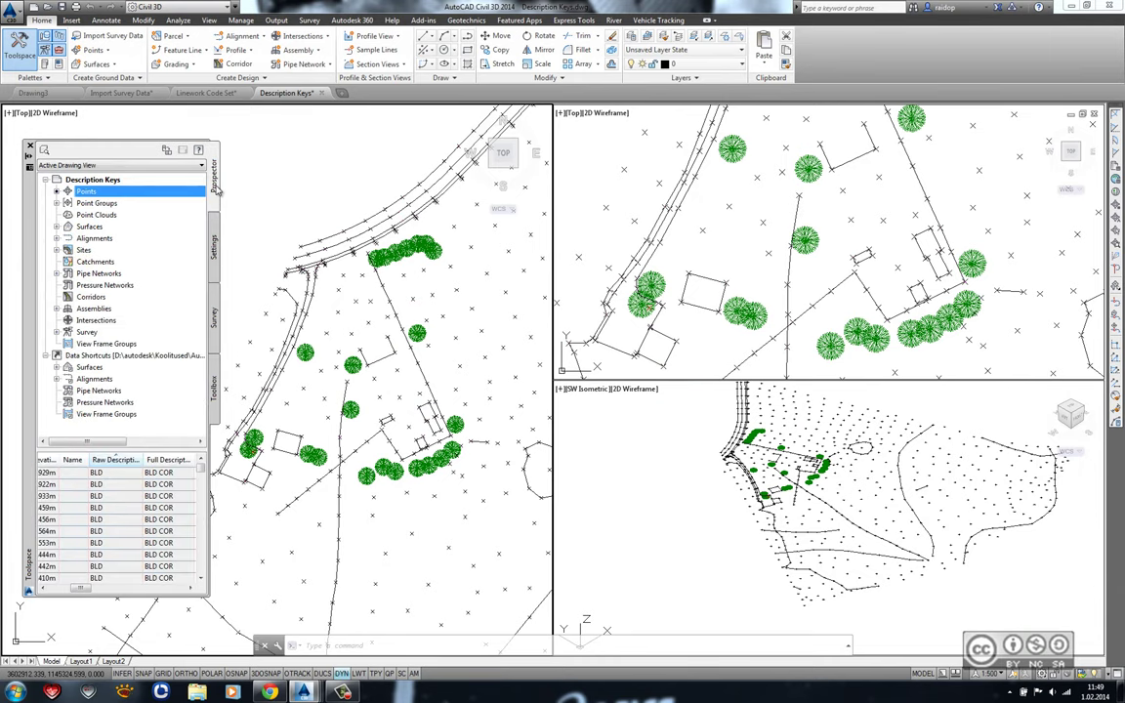
Reapply description keys to the block of tree points so labels like TR 200 PINE appear.
scroll(203, 508, down, 2)
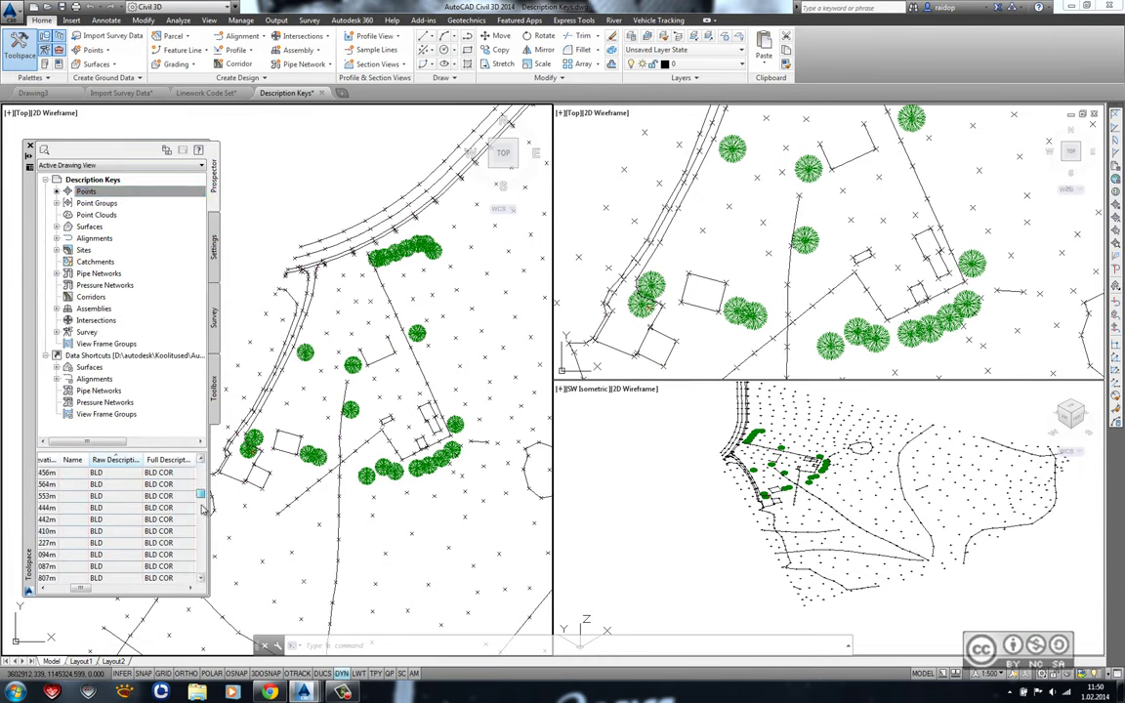
drag(201, 506, 182, 530)
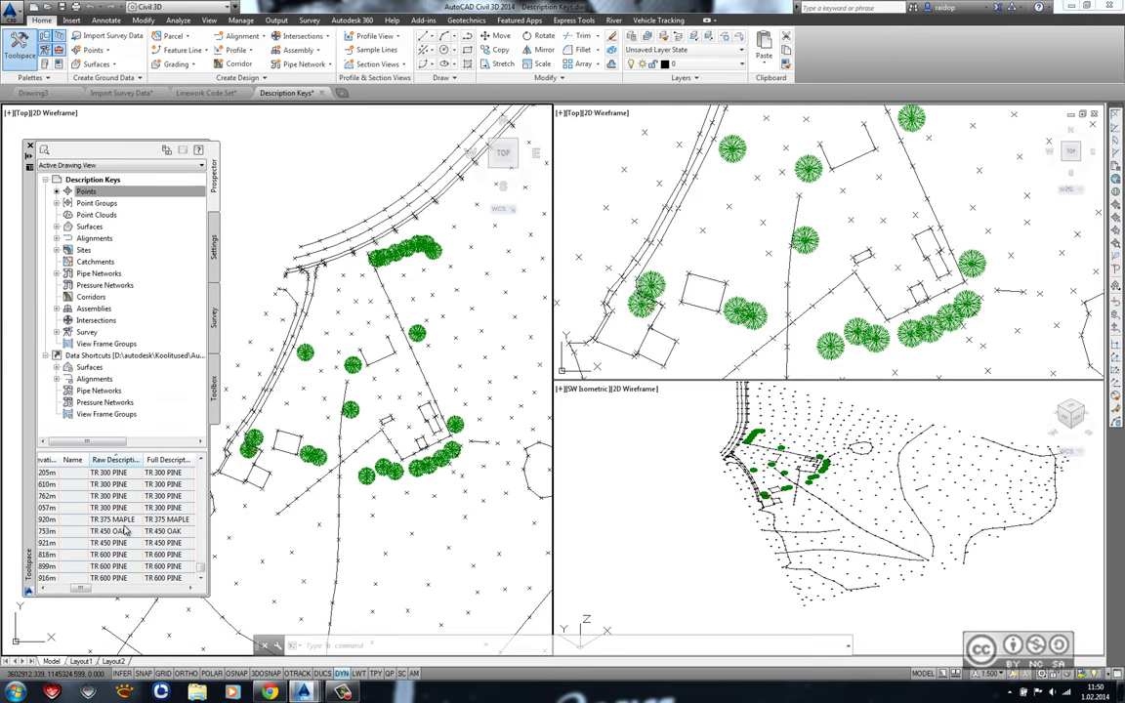
drag(108, 473, 112, 561)
right_click(130, 557)
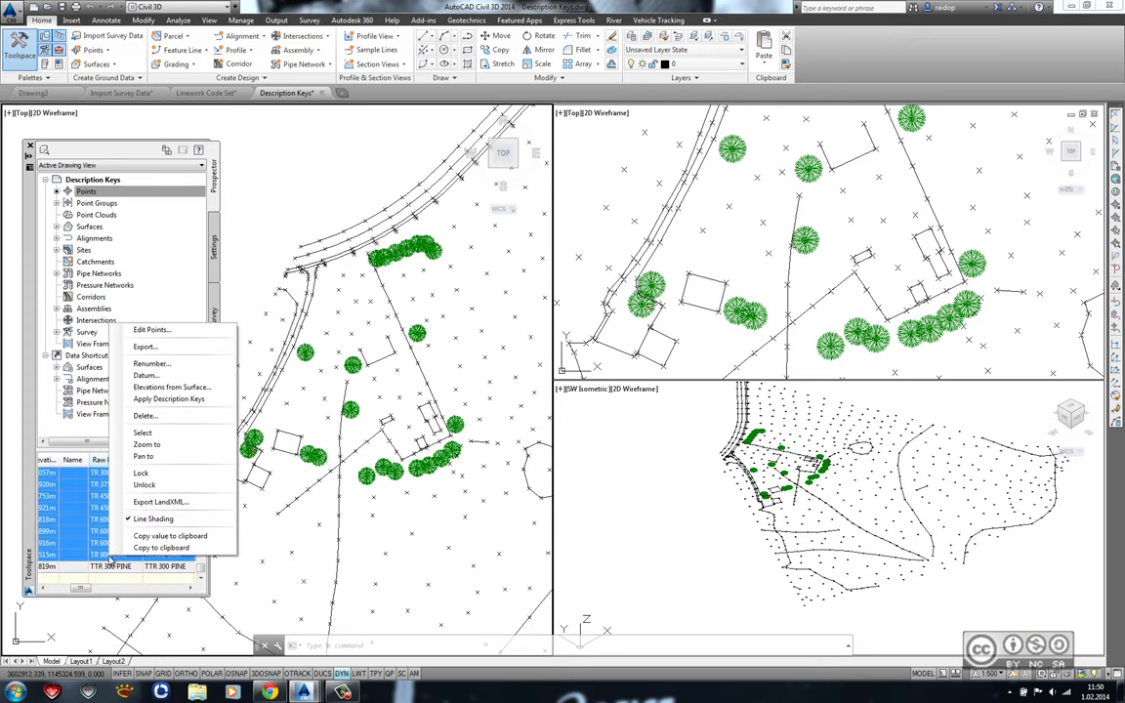
click(162, 406)
scroll(388, 376, up, 2)
scroll(388, 376, up, 2)
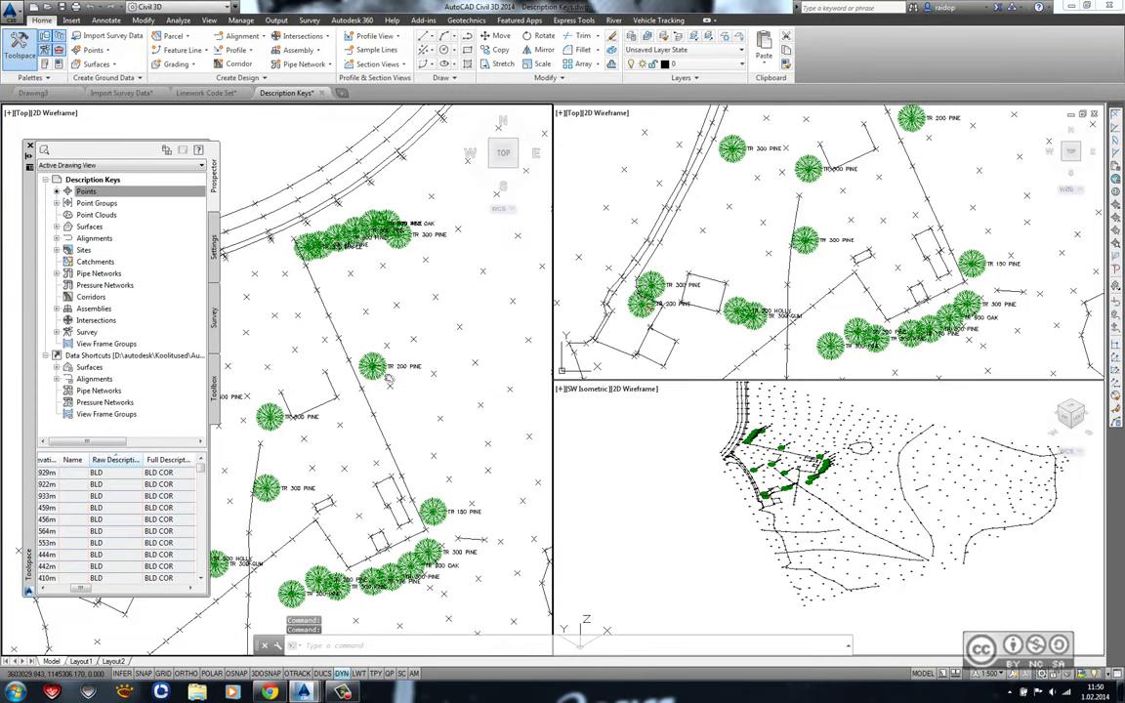
scroll(387, 376, up, 3)
scroll(388, 376, down, 4)
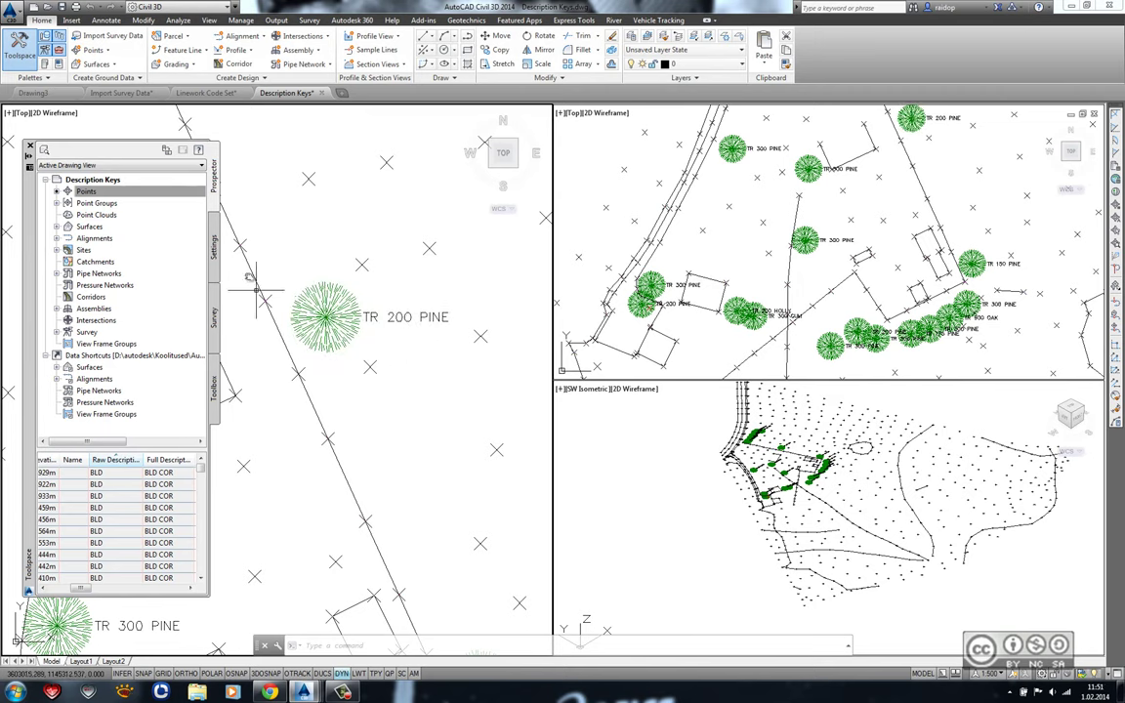
Edit the Essentials TR* description key's format to read $1mm $2.
click(214, 251)
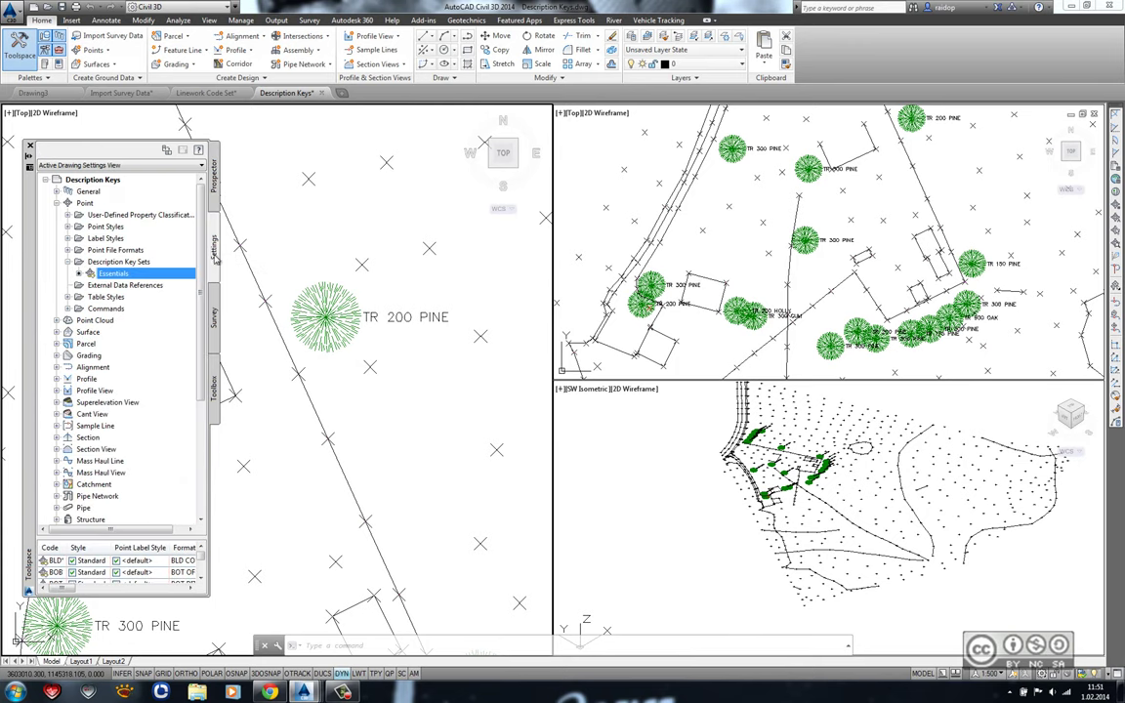
right_click(115, 274)
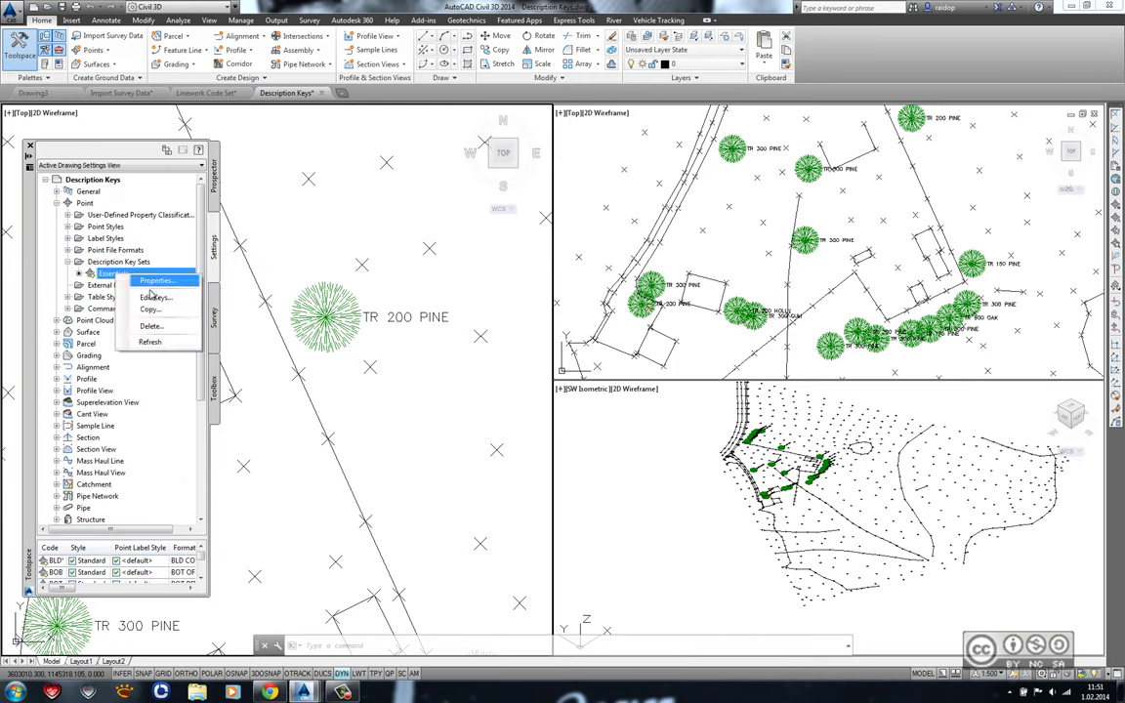
click(138, 266)
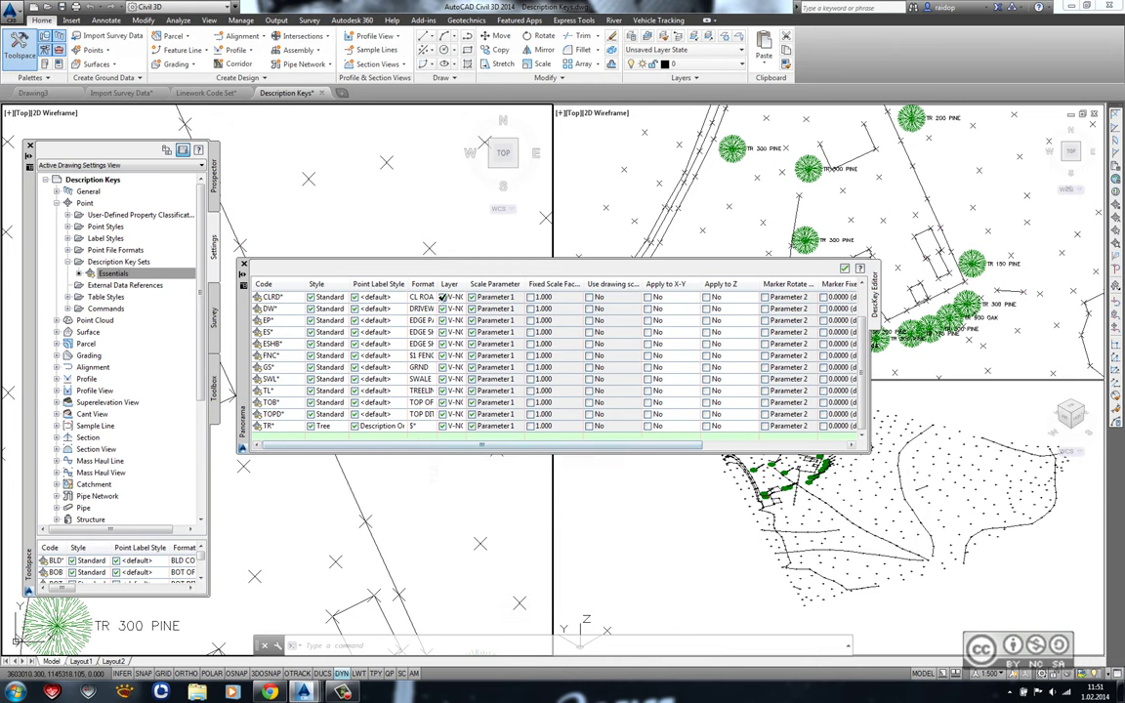
double_click(437, 283)
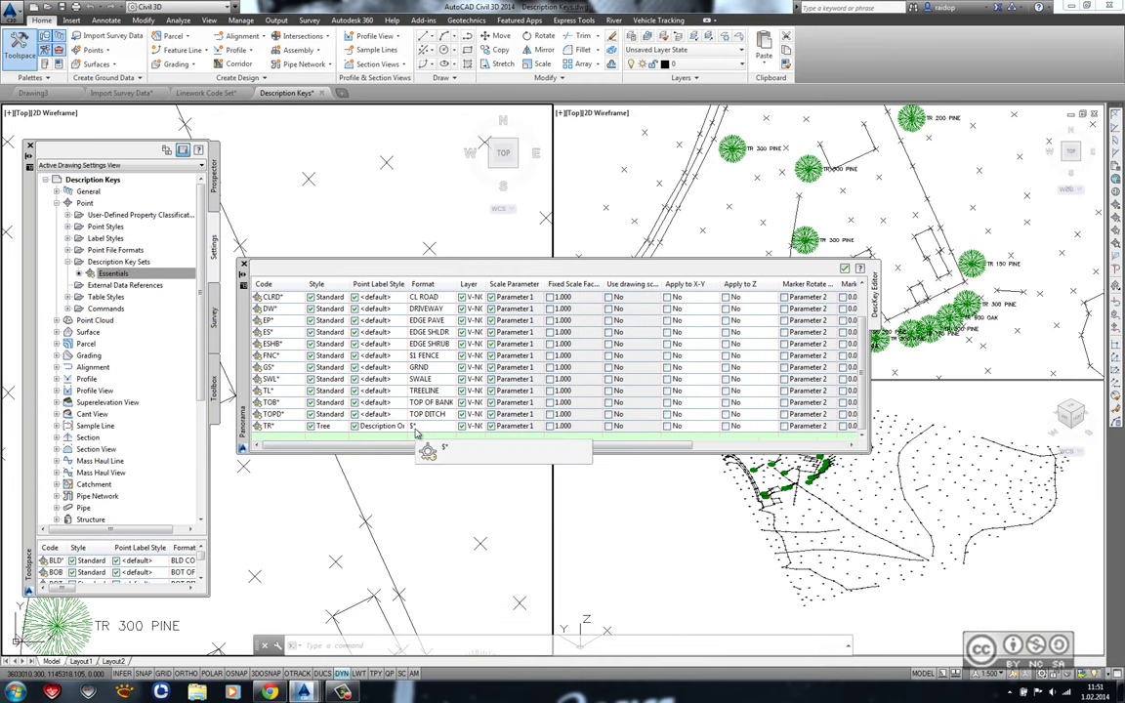
drag(436, 444, 437, 522)
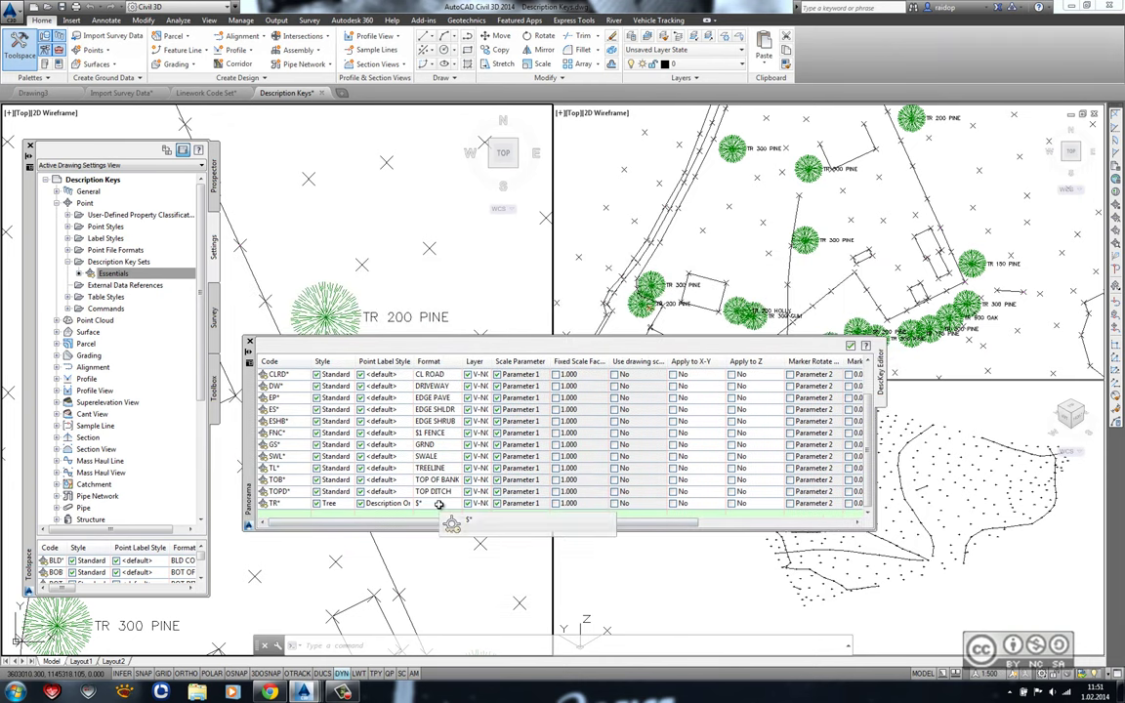
click(438, 504)
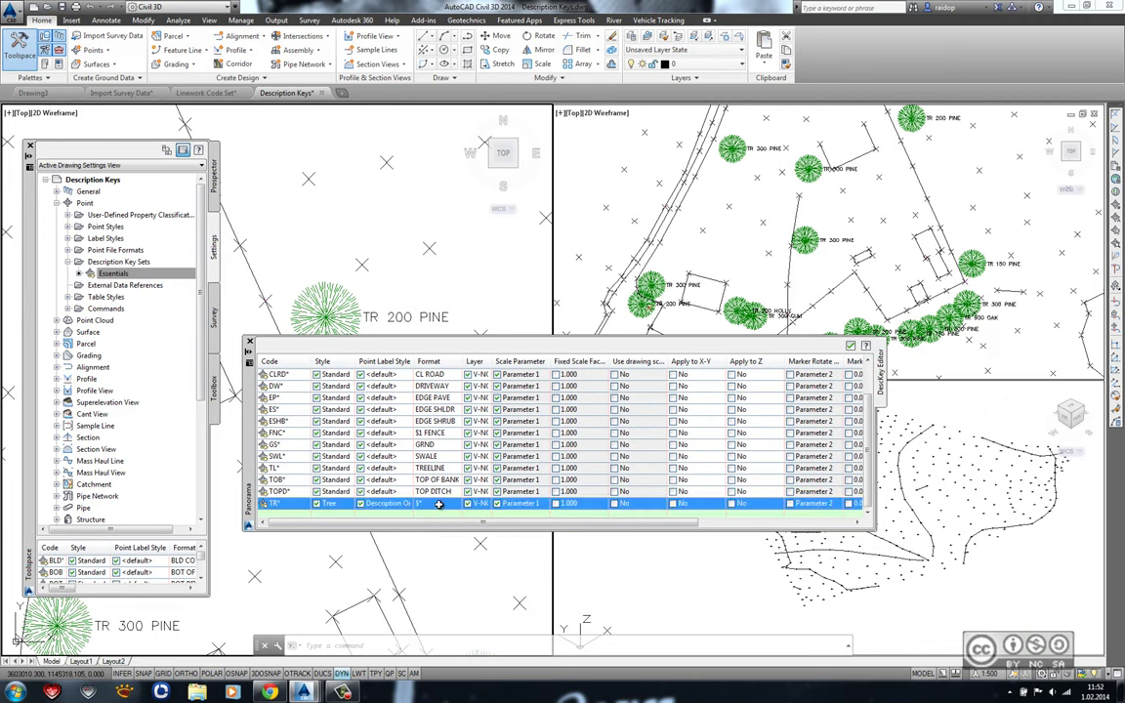
click(438, 504)
text(2)
click(429, 492)
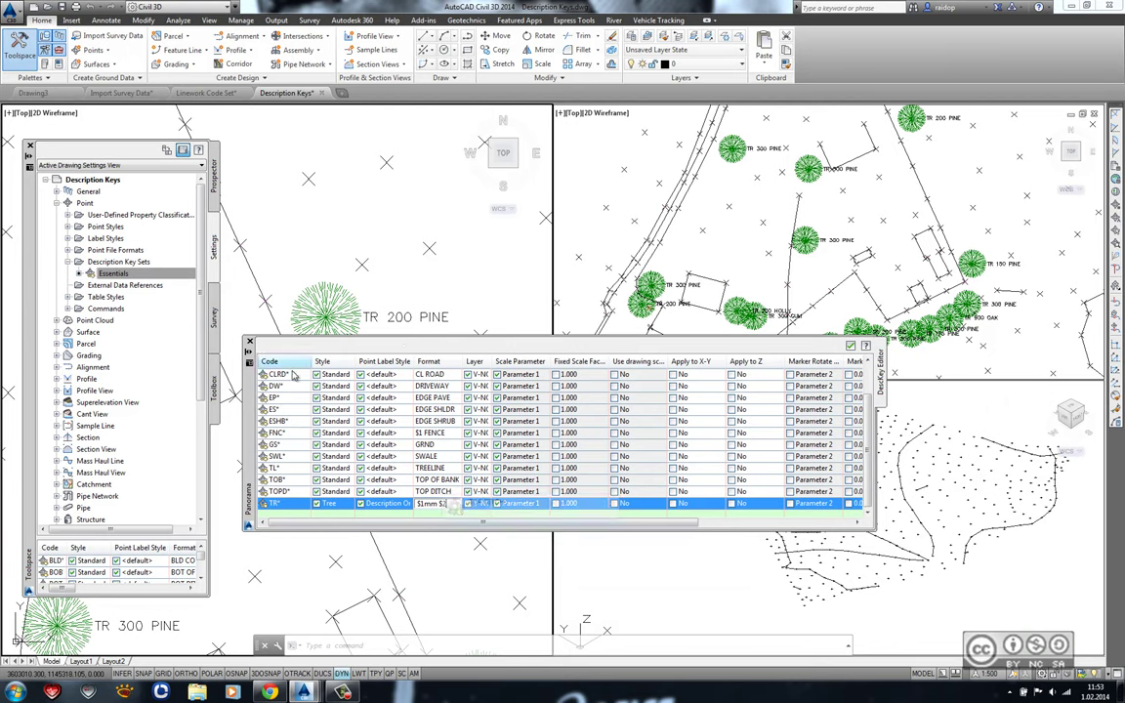
Close the key editor and reapply description keys to tree points TR 150 PINE through TR 900 OAK.
click(850, 346)
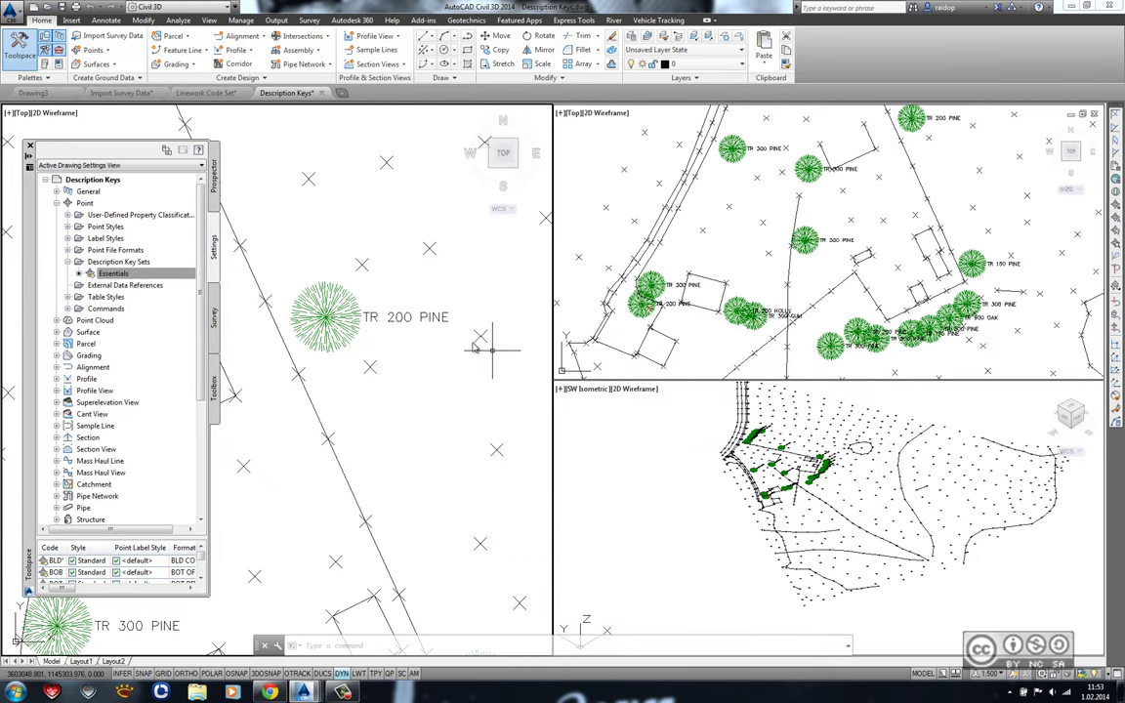
click(214, 184)
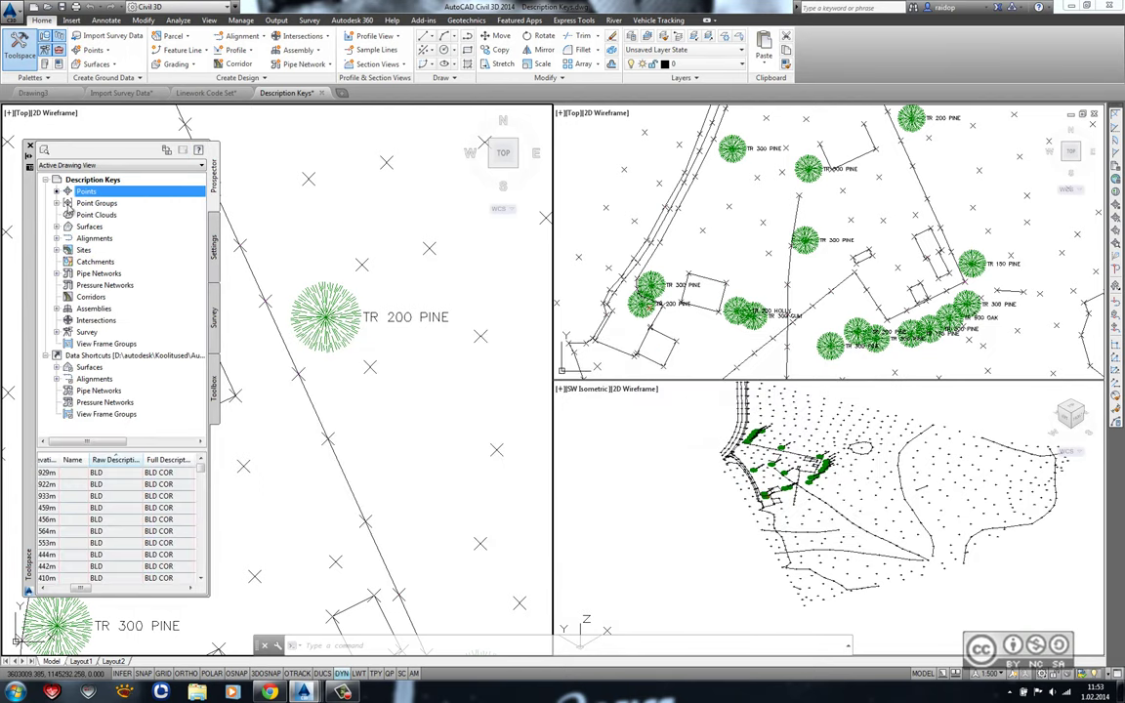
scroll(180, 496, down, 5)
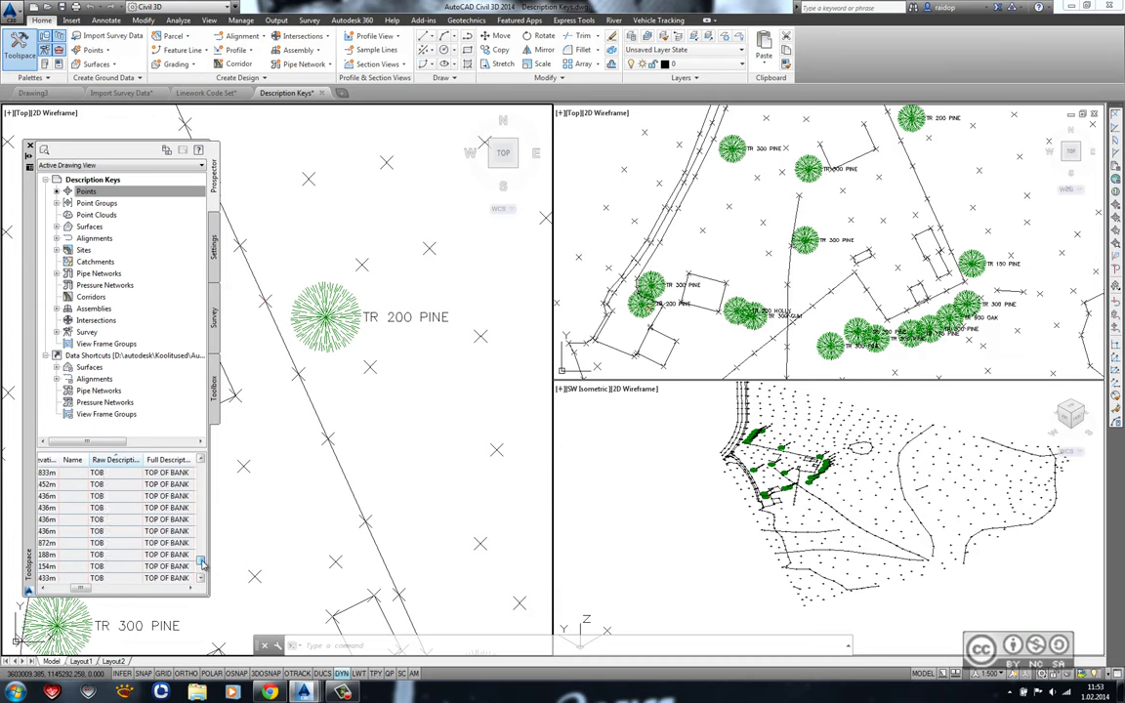
click(124, 507)
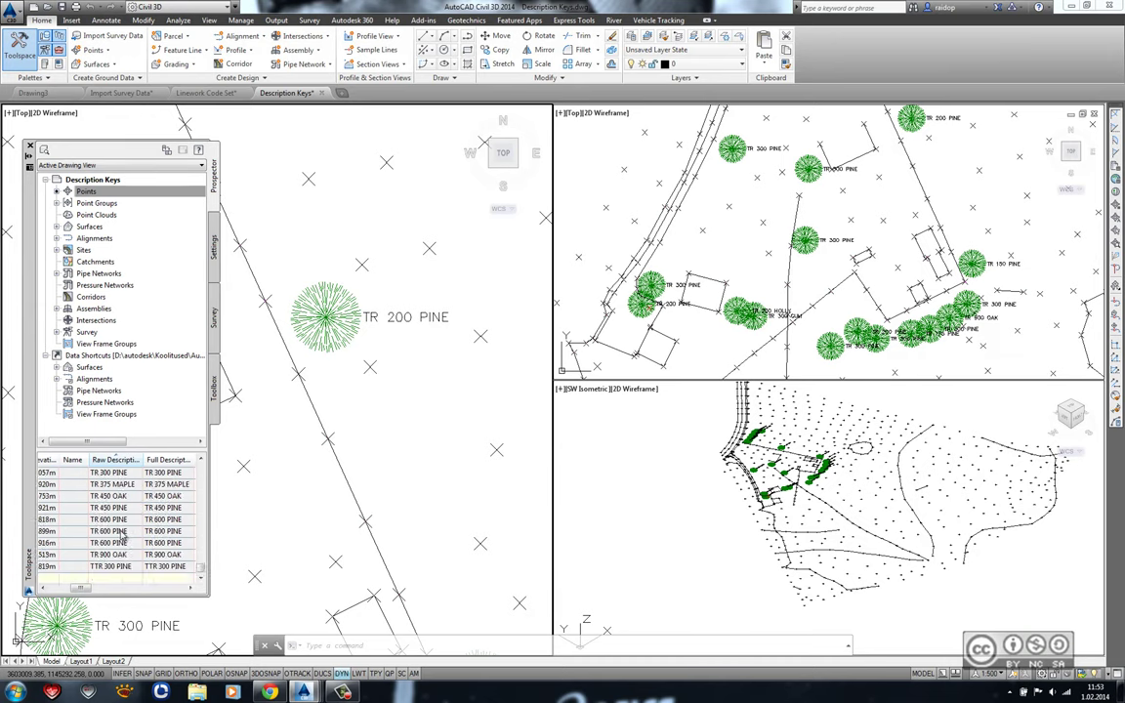
scroll(124, 527, down, 3)
shift+click(116, 554)
right_click(116, 558)
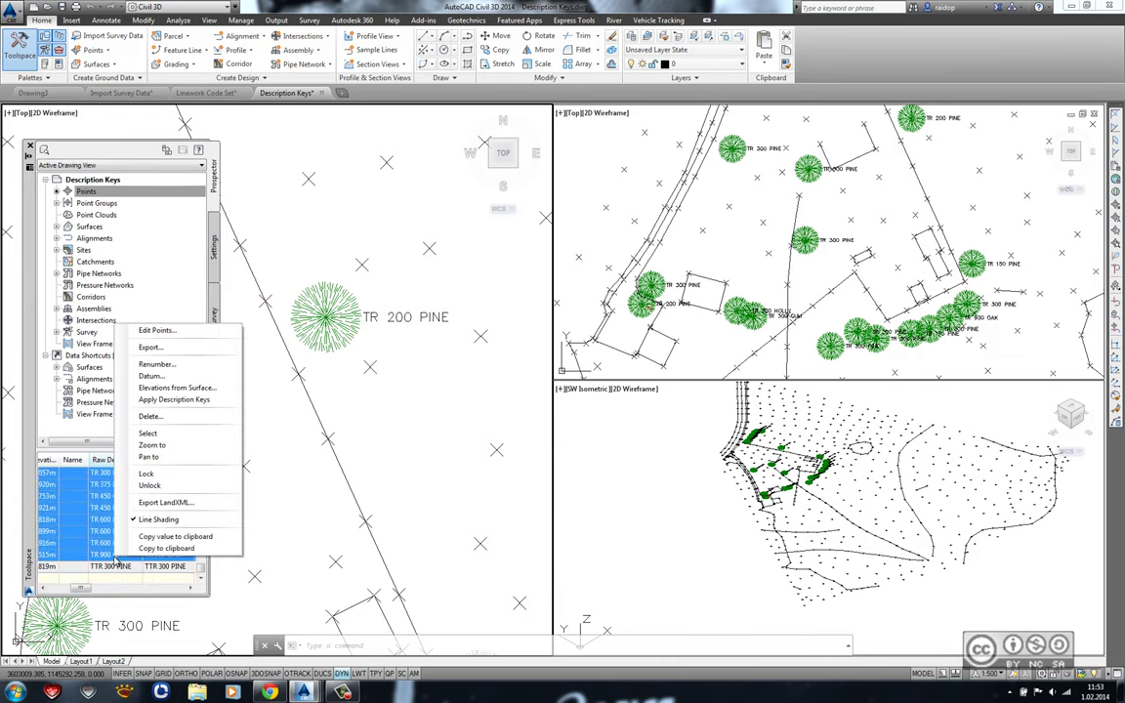
click(183, 401)
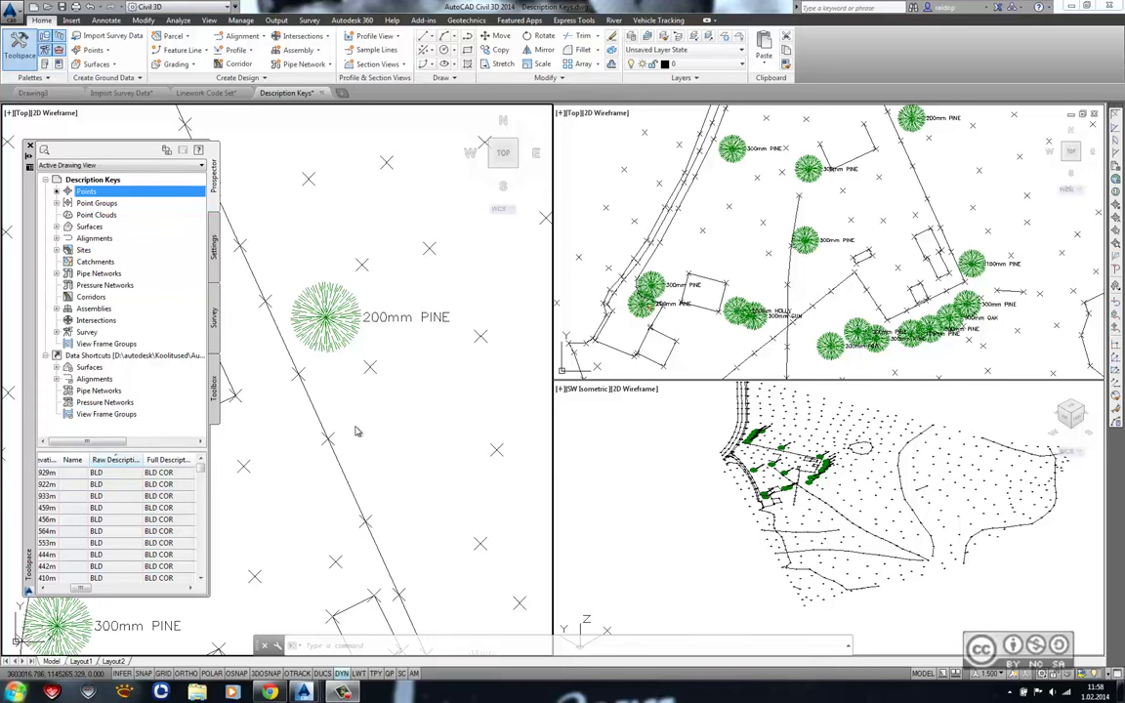
Check the new tree labels such as 300mm PINE, then choose Figure Prefix Database.dwg to open.
scroll(440, 395, down, 5)
scroll(439, 394, up, 2)
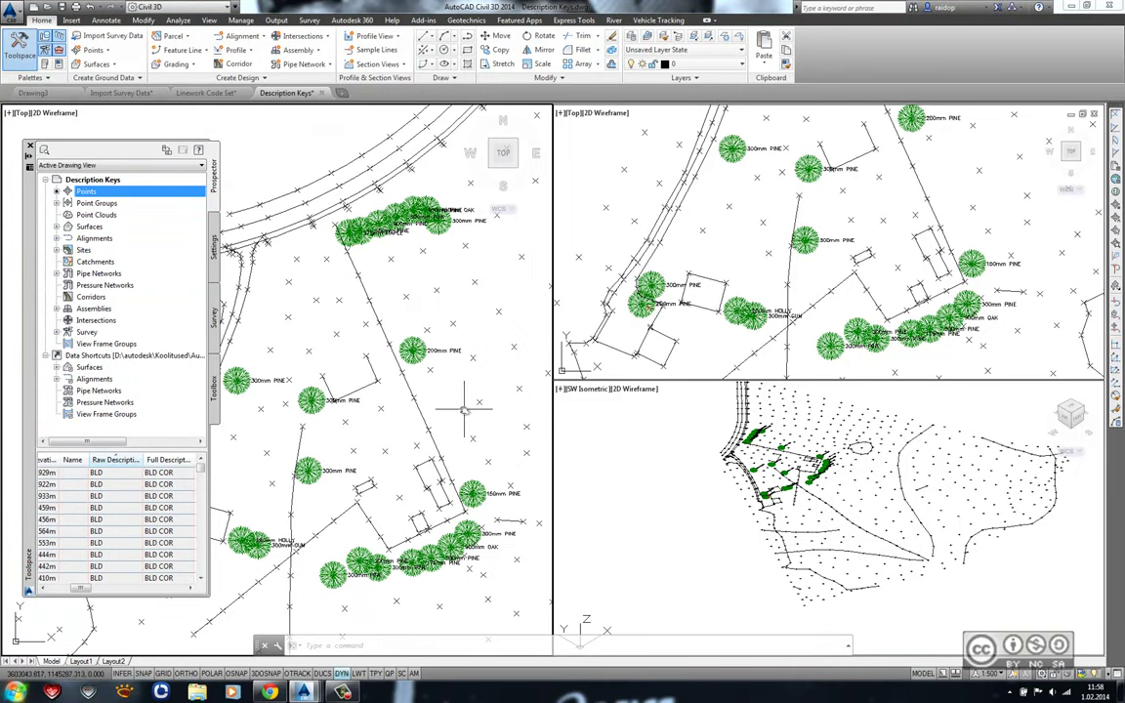
scroll(420, 391, up, 2)
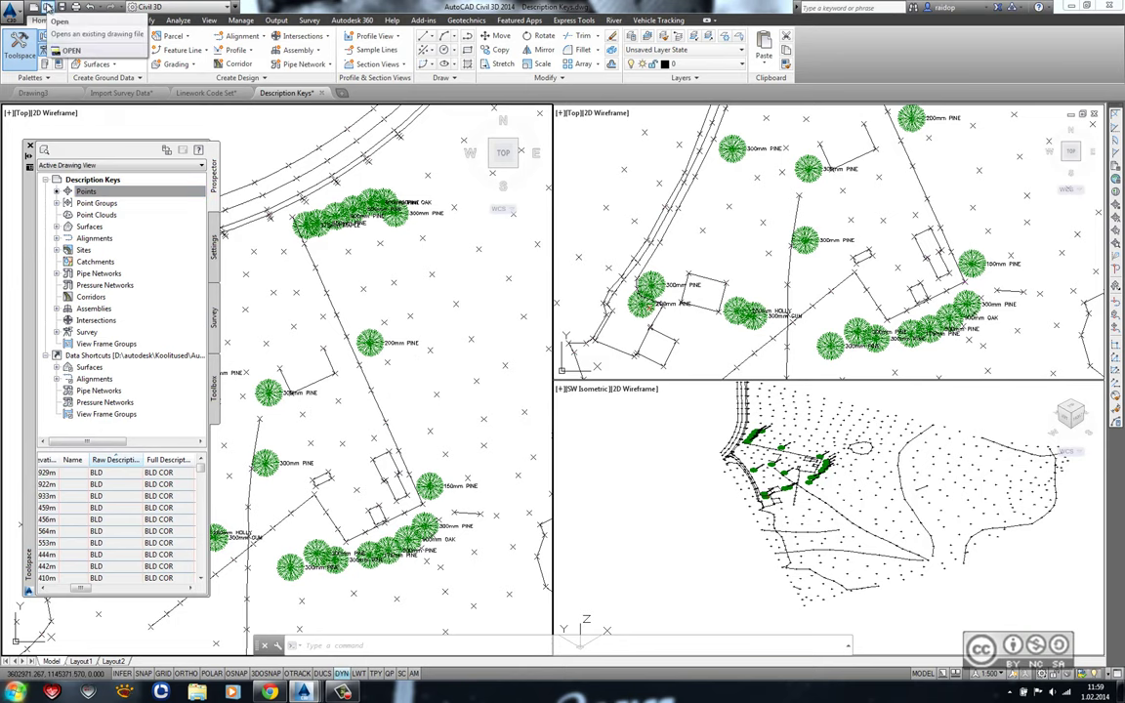
click(47, 7)
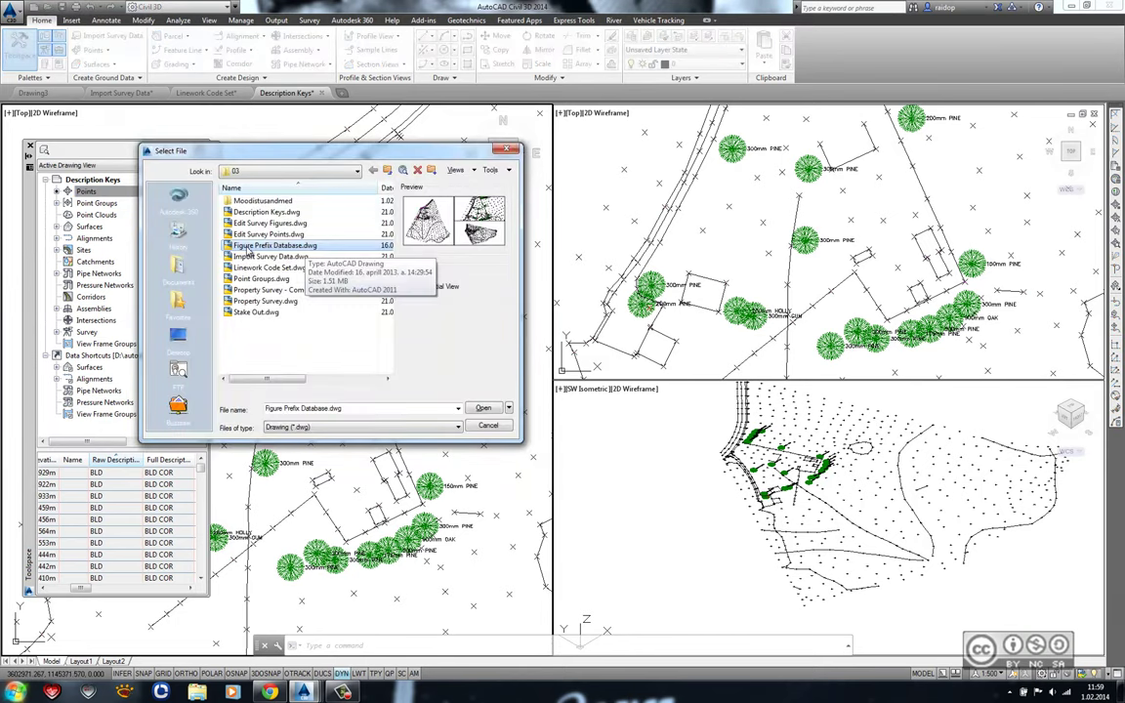
Open the Figure Prefix Database drawing and recentre the site plan.
click(482, 407)
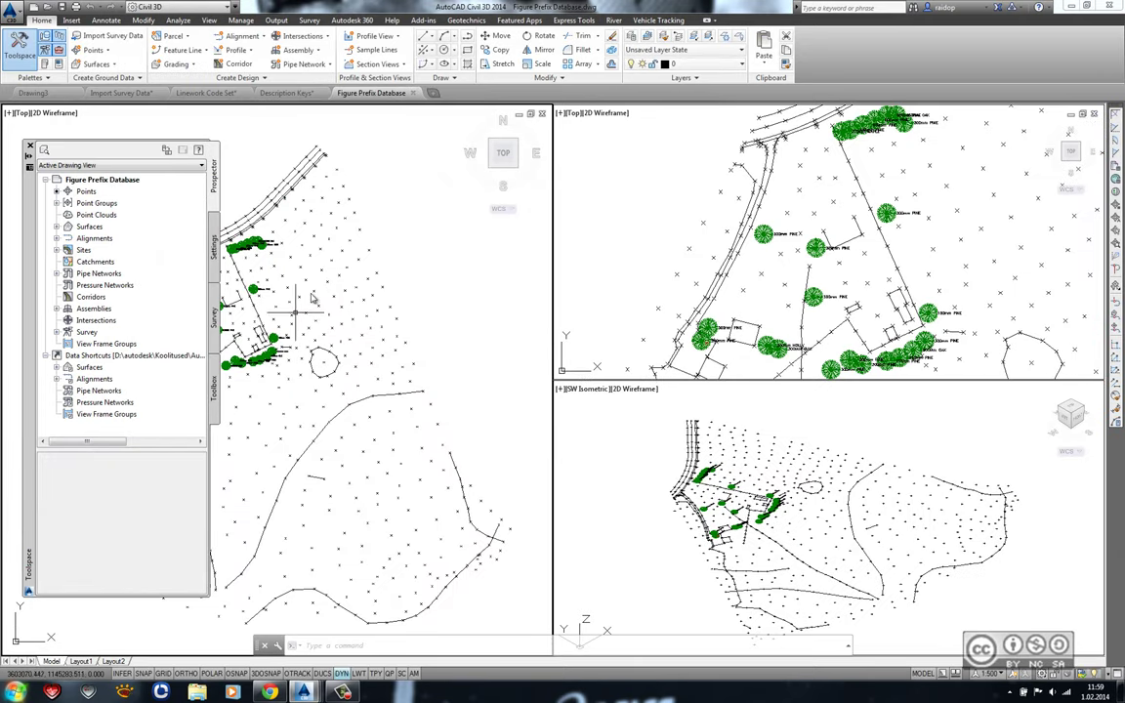
middle_drag(312, 297, 423, 306)
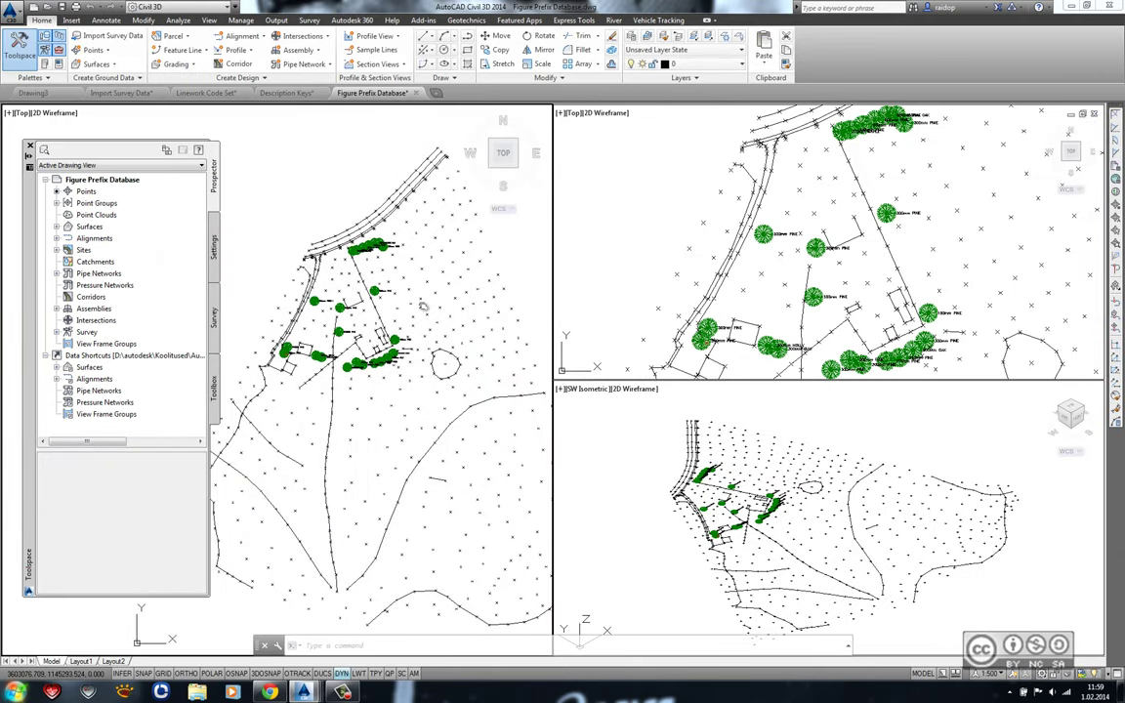
scroll(352, 292, up, 4)
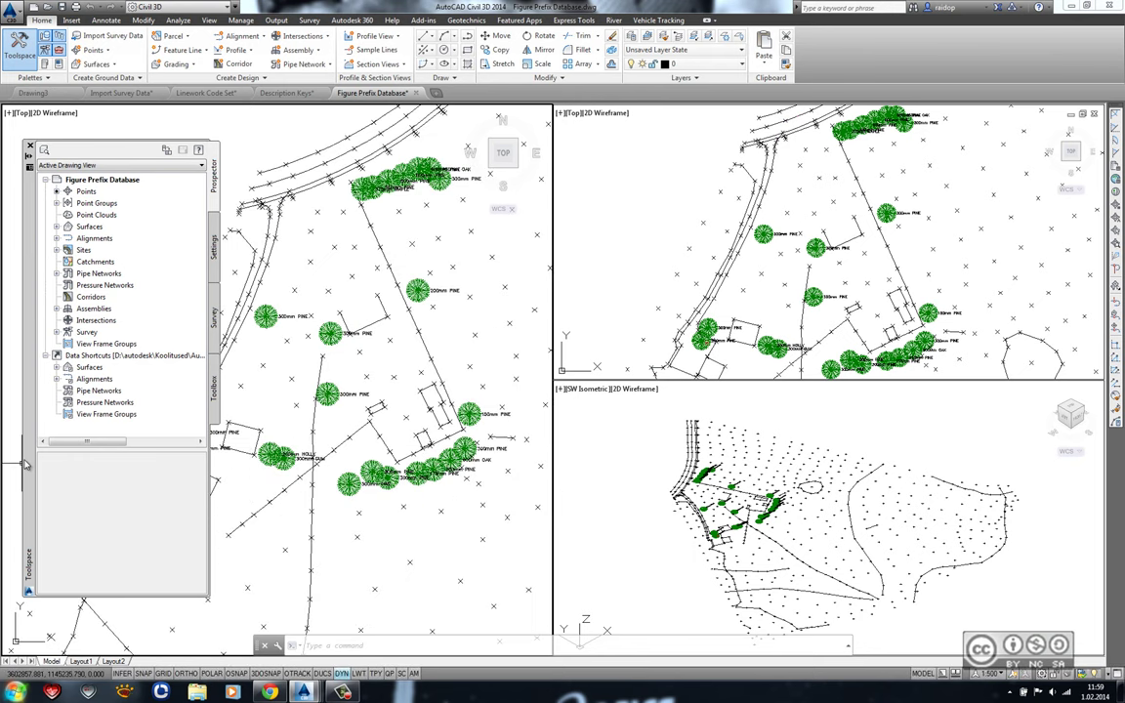
Set the Survey User Settings figure prefix database path to the 03 folder.
click(214, 315)
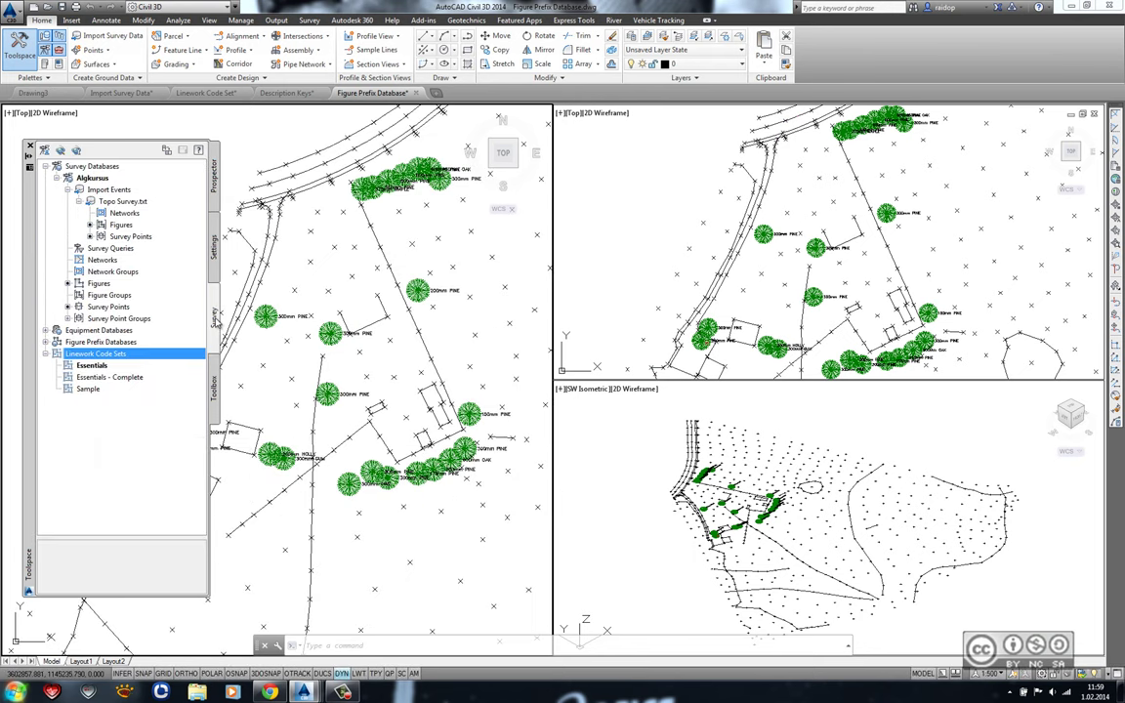
click(45, 150)
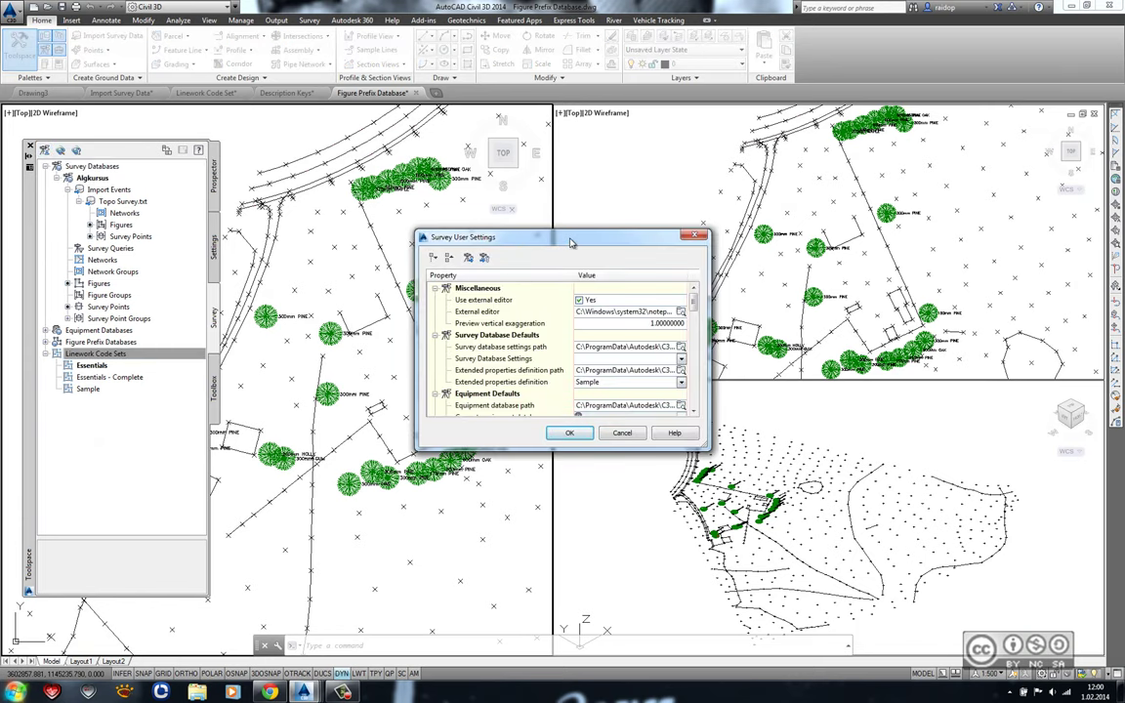
drag(692, 303, 692, 338)
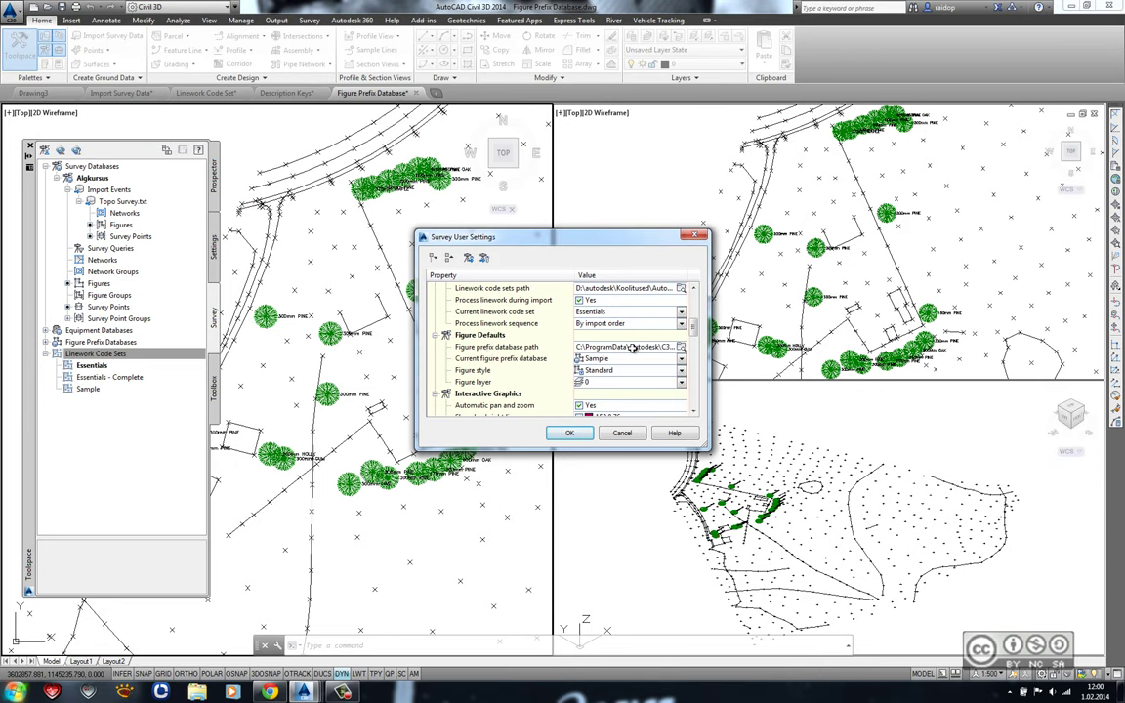
click(667, 347)
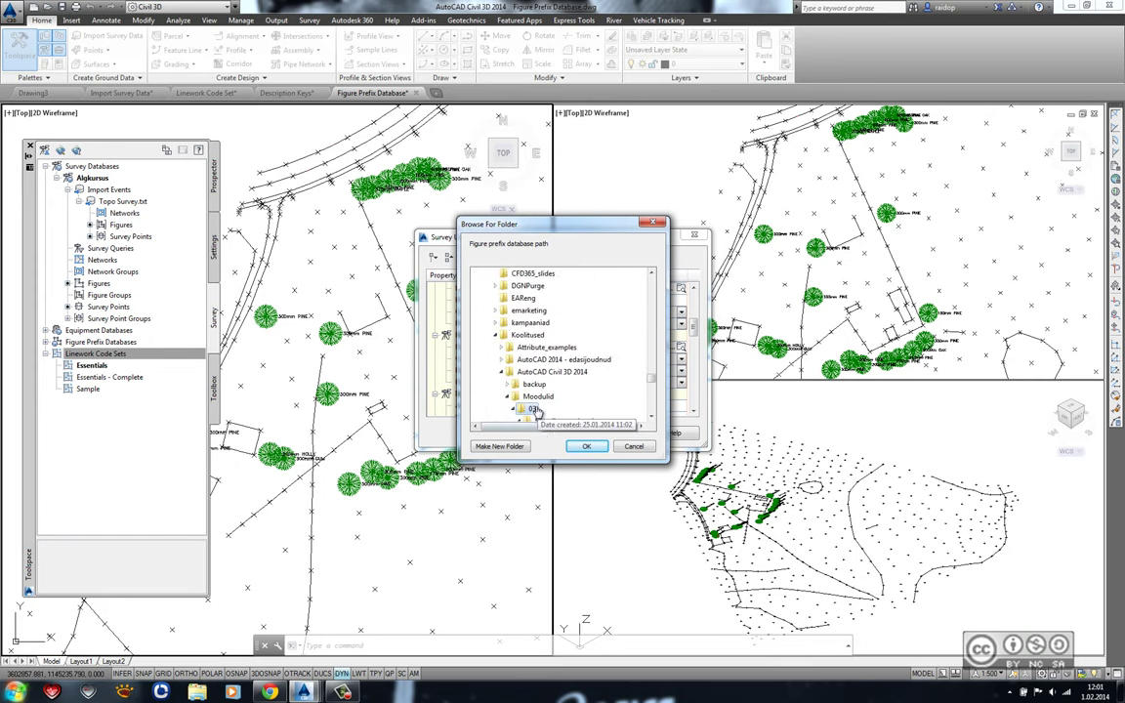
click(578, 447)
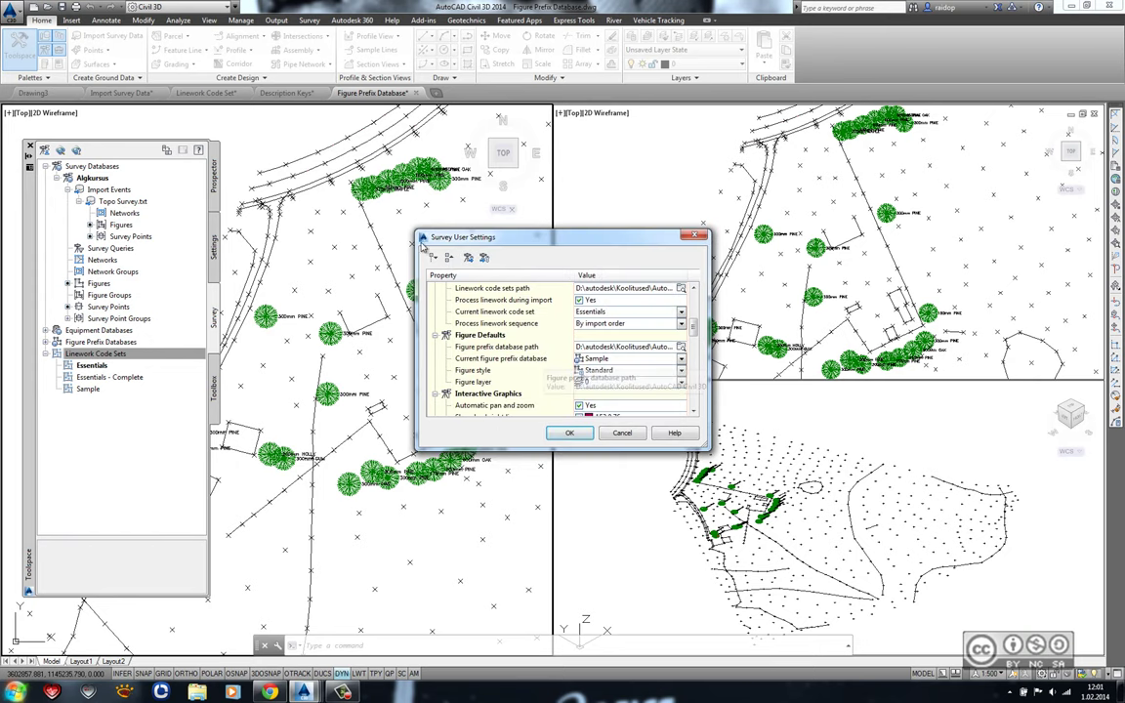
click(569, 433)
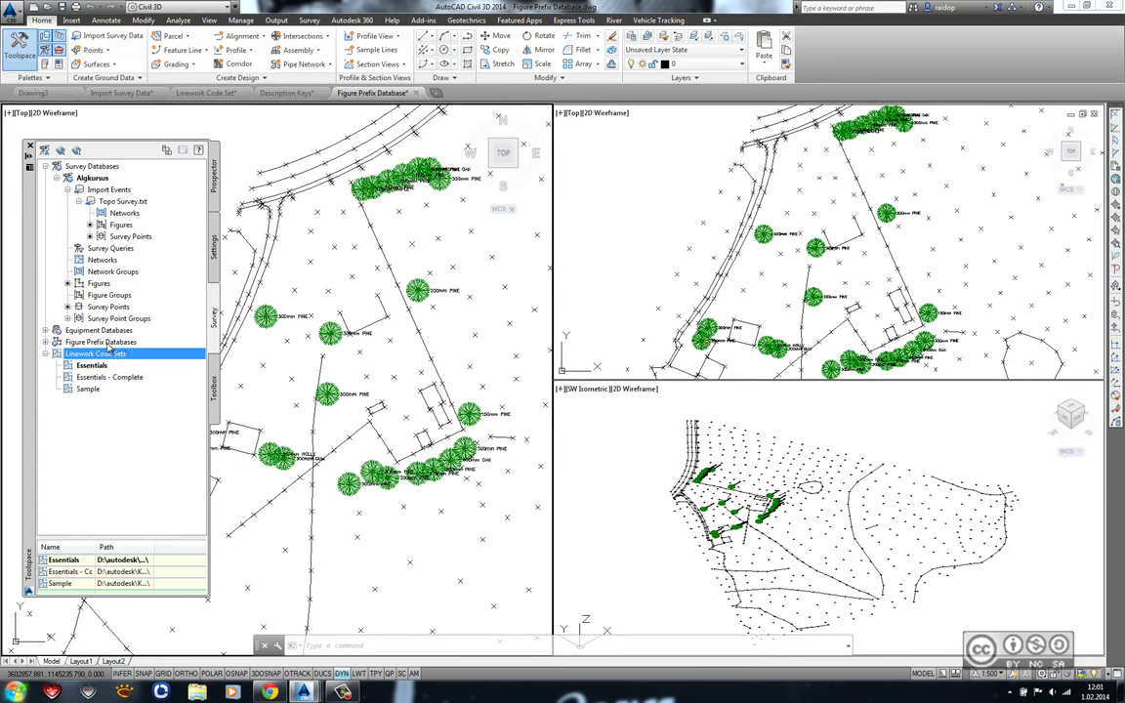
Refresh and expand the Figure Prefix Databases list, then make Essentials current.
right_click(110, 344)
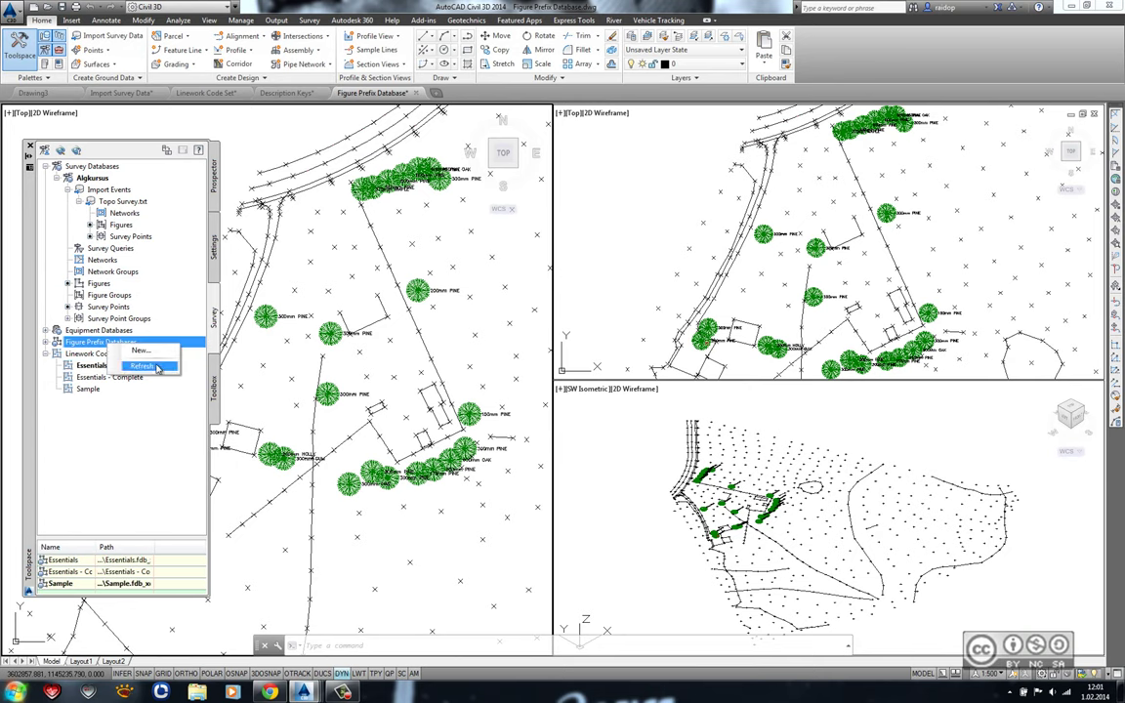
click(157, 367)
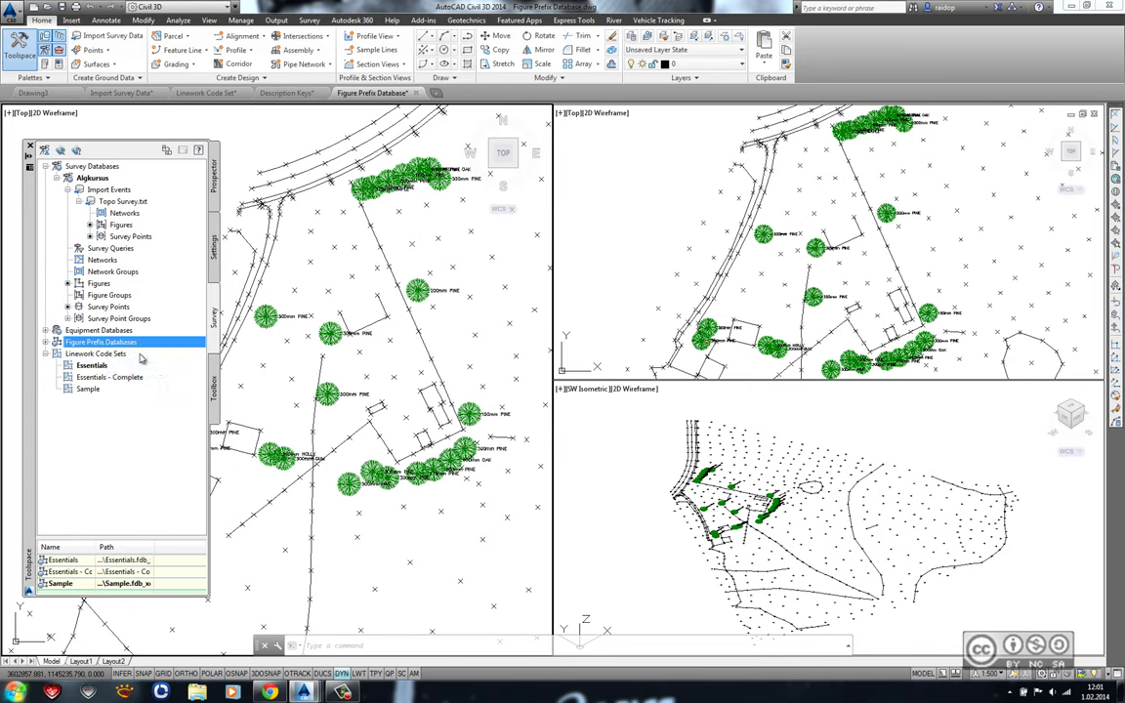
click(45, 342)
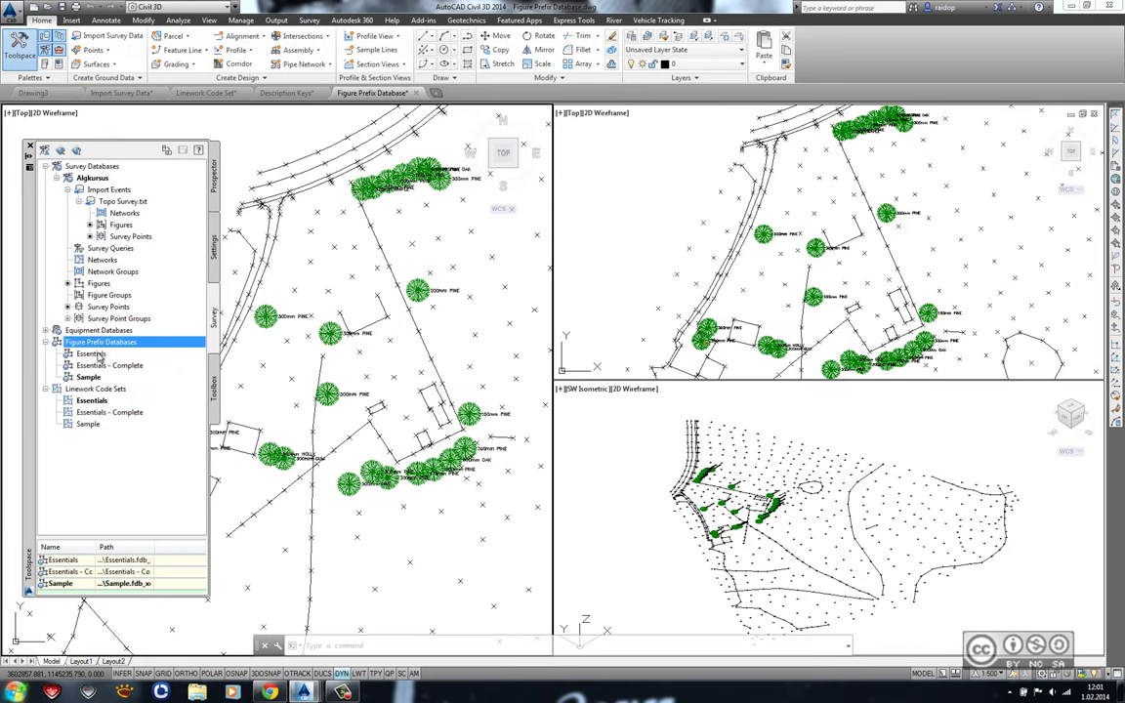
right_click(111, 354)
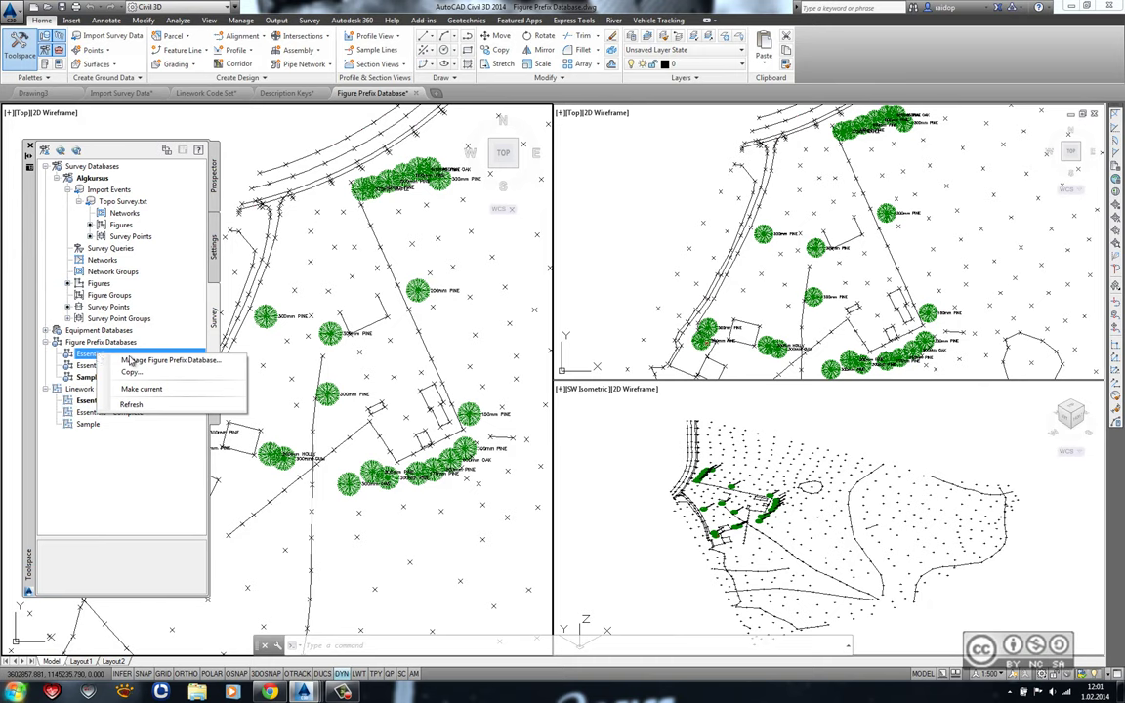
click(177, 393)
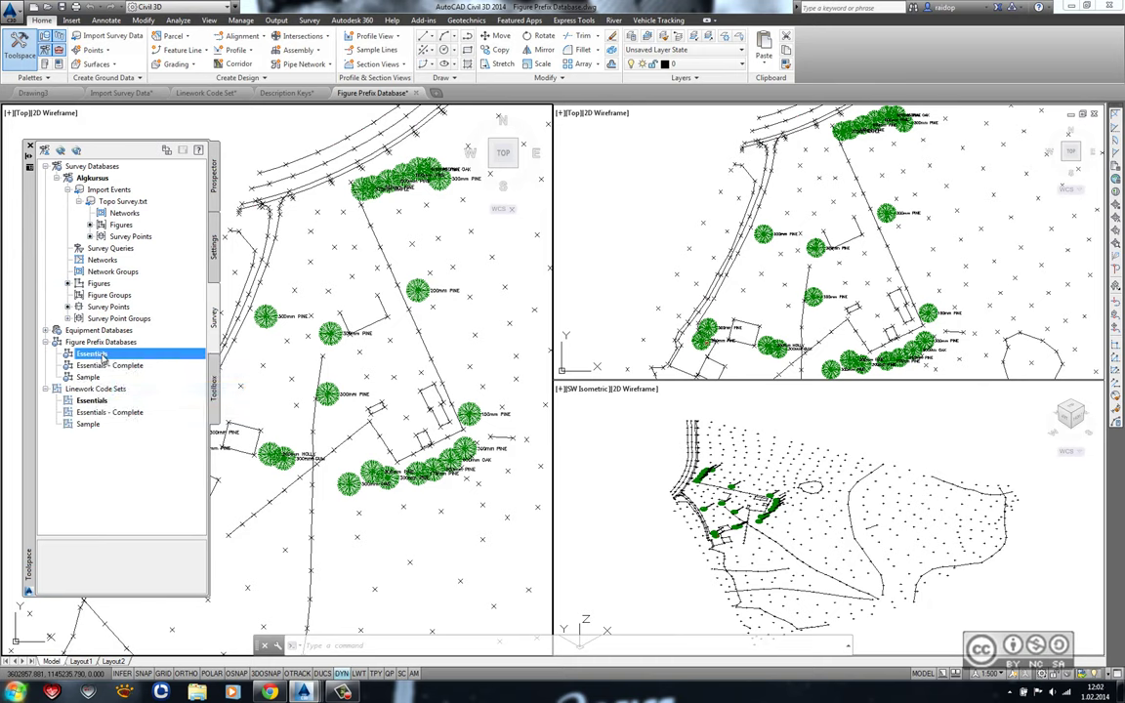
right_click(103, 358)
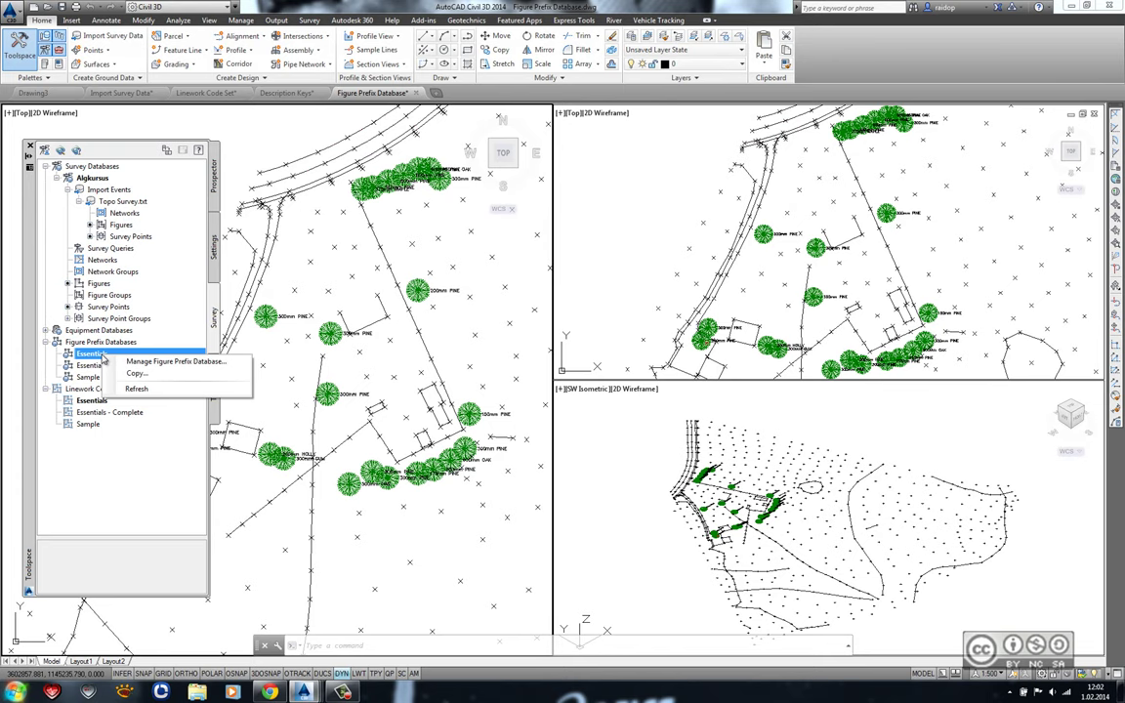
click(174, 362)
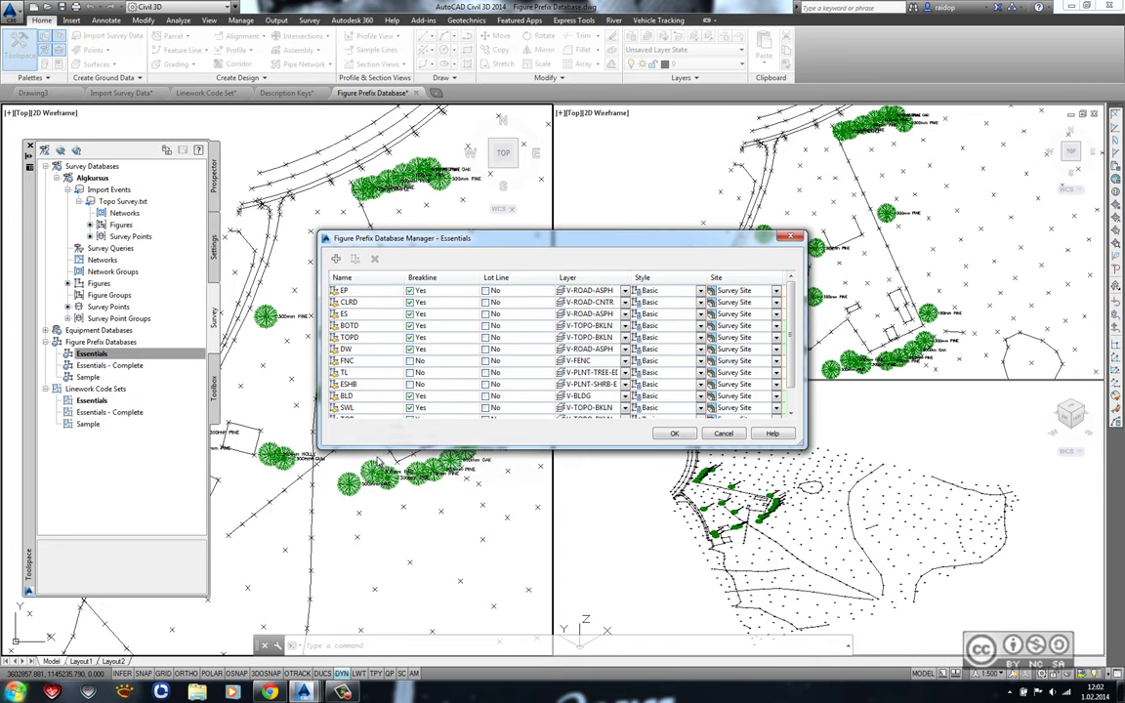
drag(379, 448, 379, 522)
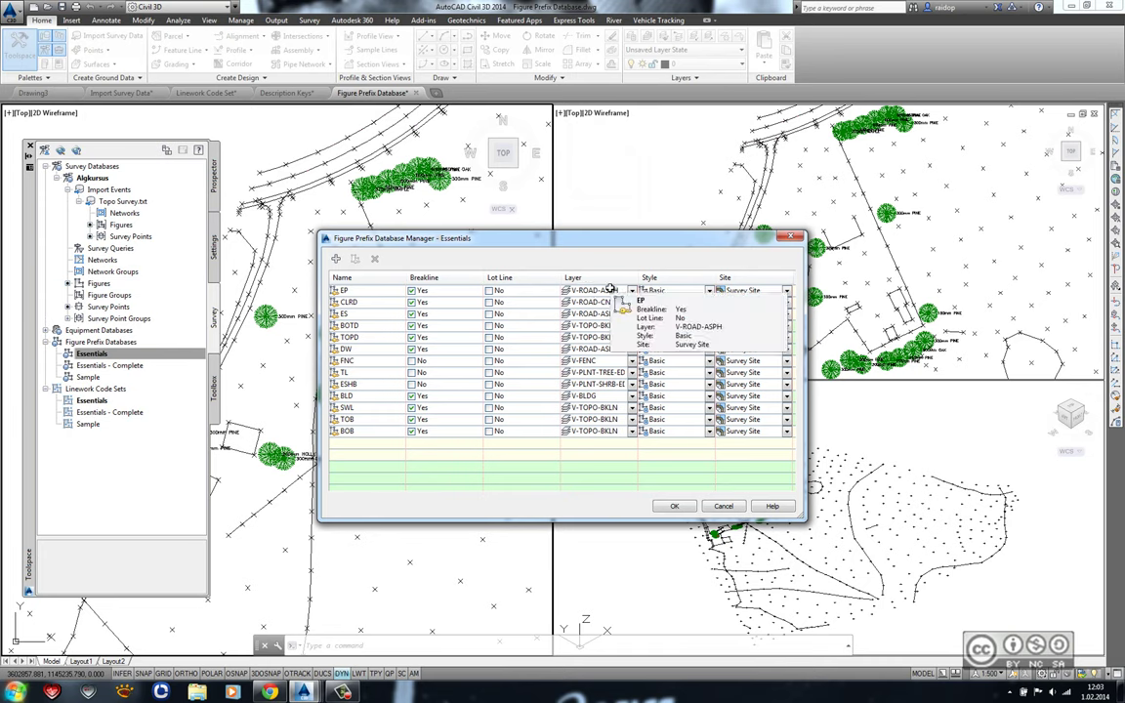
click(724, 506)
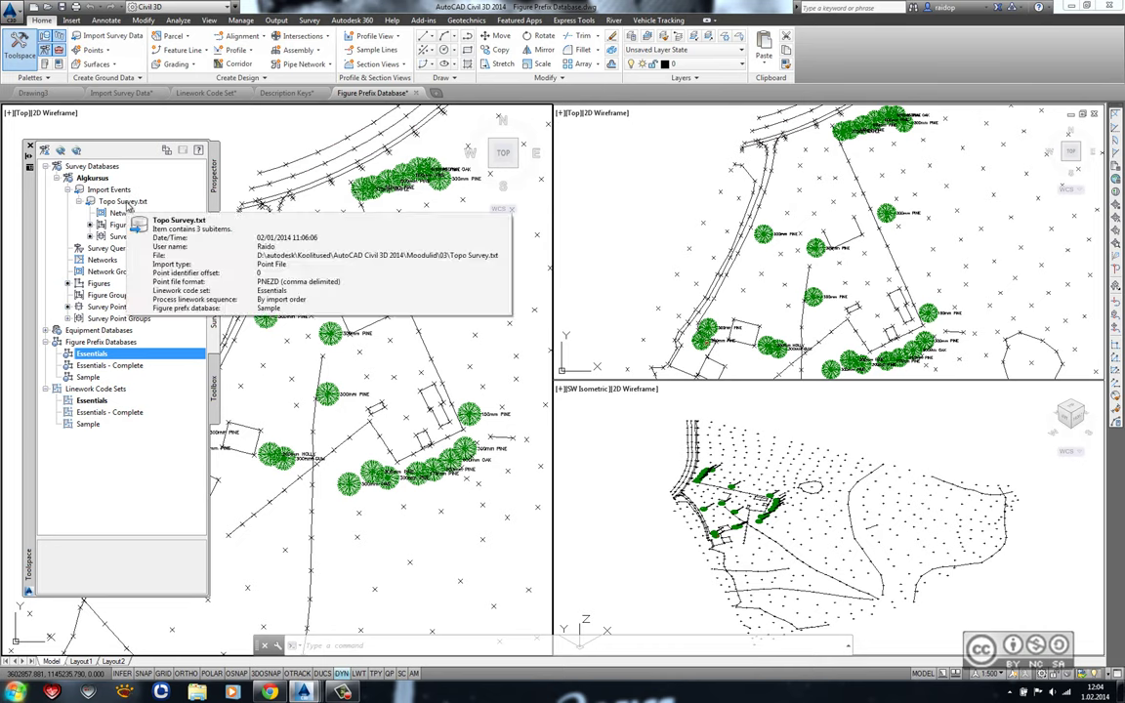
Process the Topo Survey.txt linework using the Essentials figure prefix database.
right_click(129, 204)
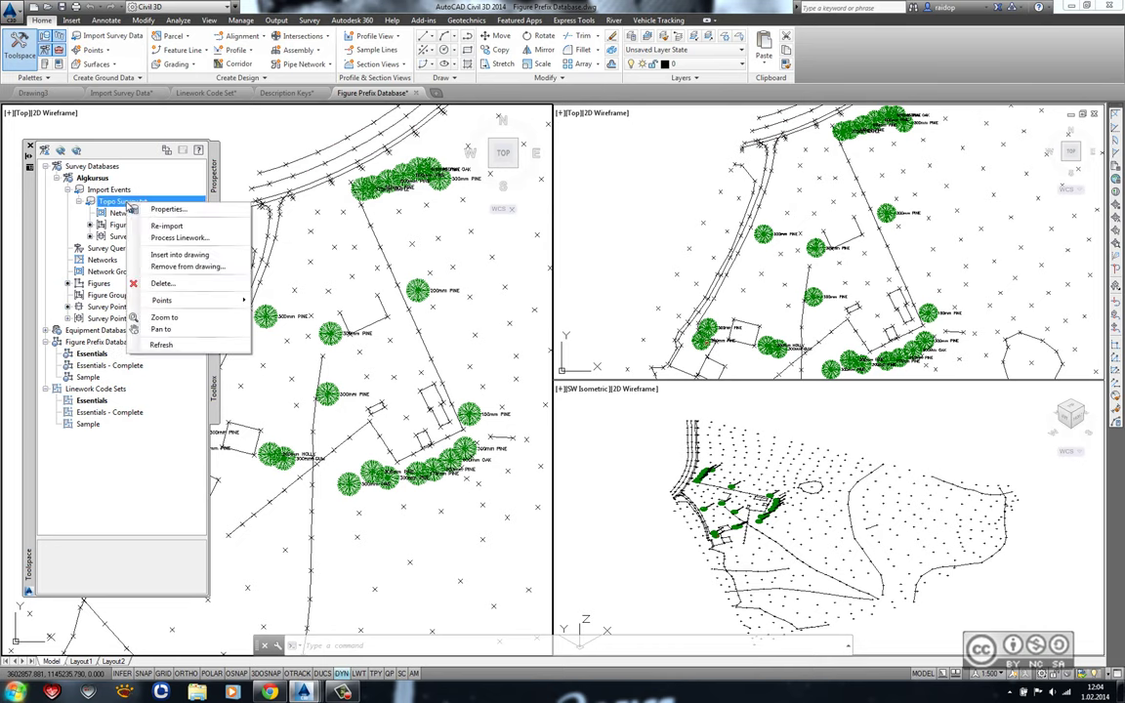
click(196, 238)
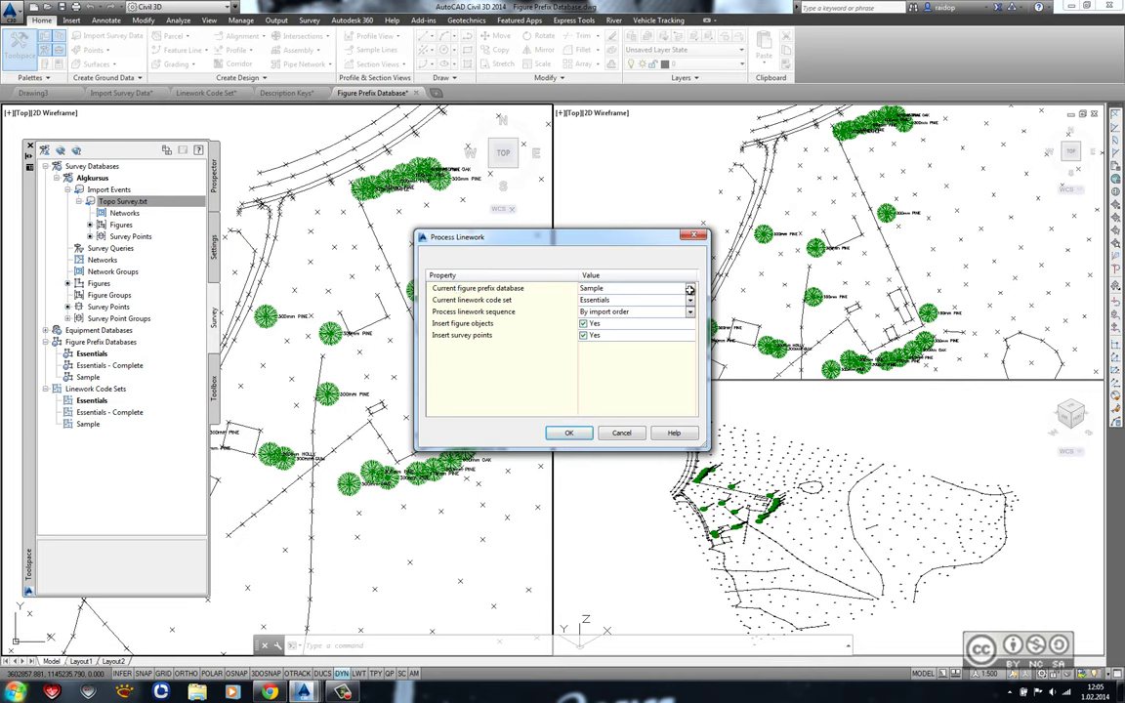
click(689, 290)
click(607, 295)
click(568, 435)
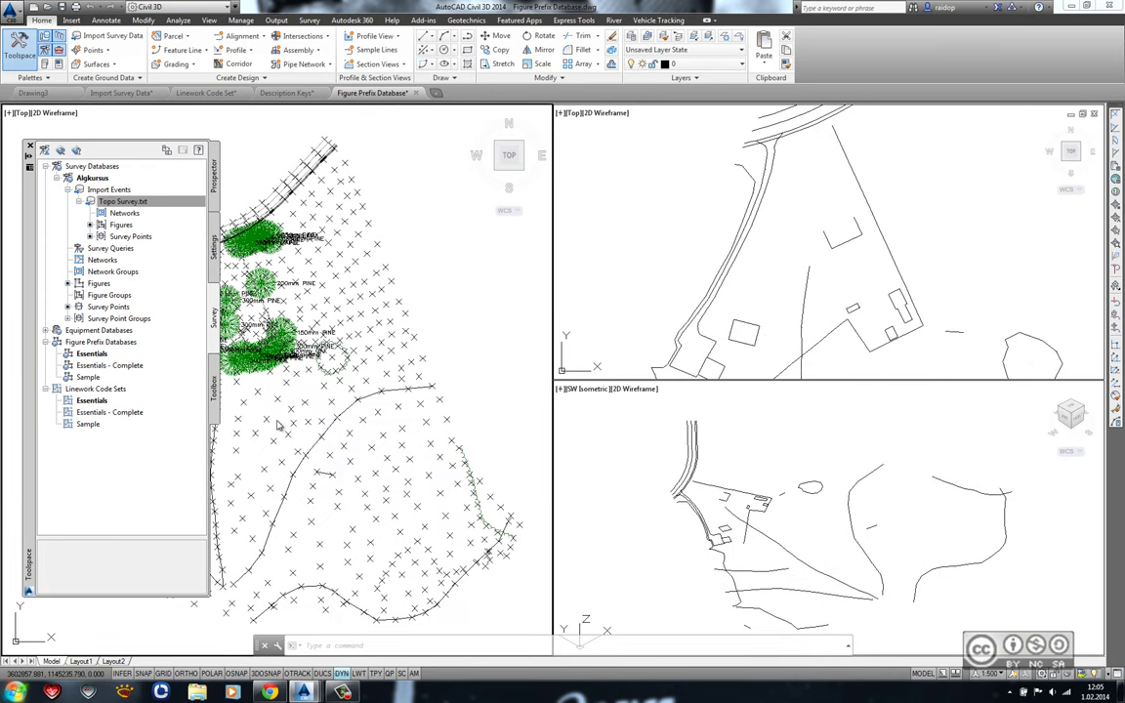
scroll(293, 411, up, 2)
scroll(312, 390, up, 1)
scroll(337, 372, up, 2)
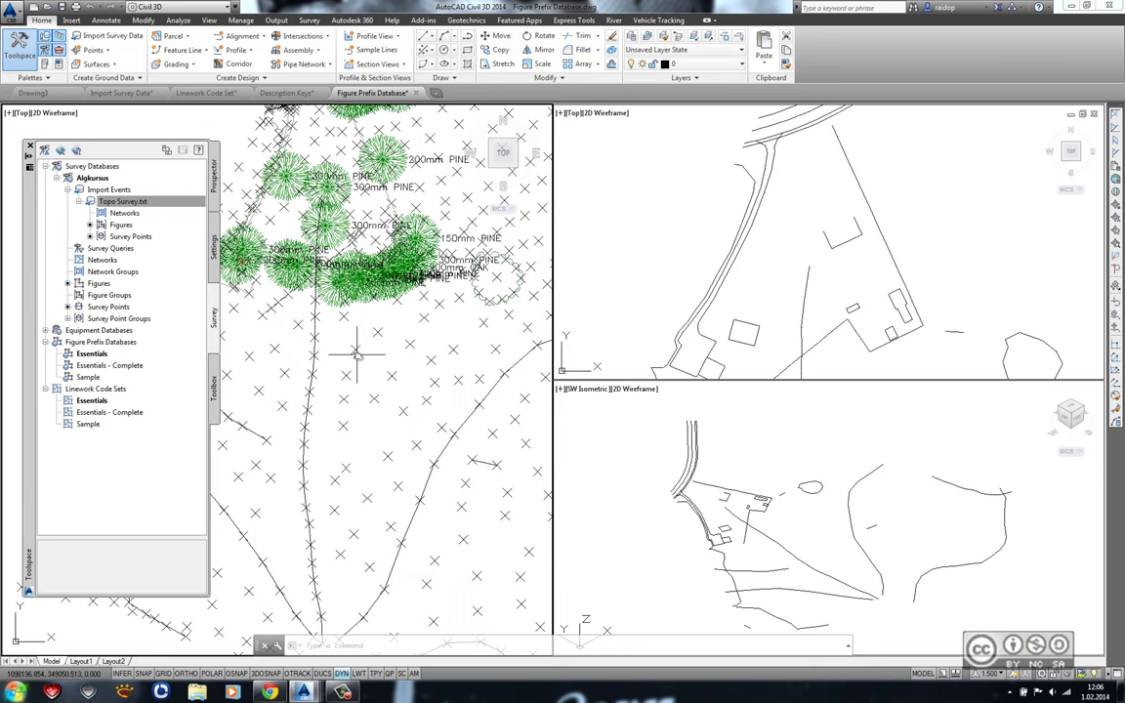
scroll(356, 354, up, 2)
click(289, 354)
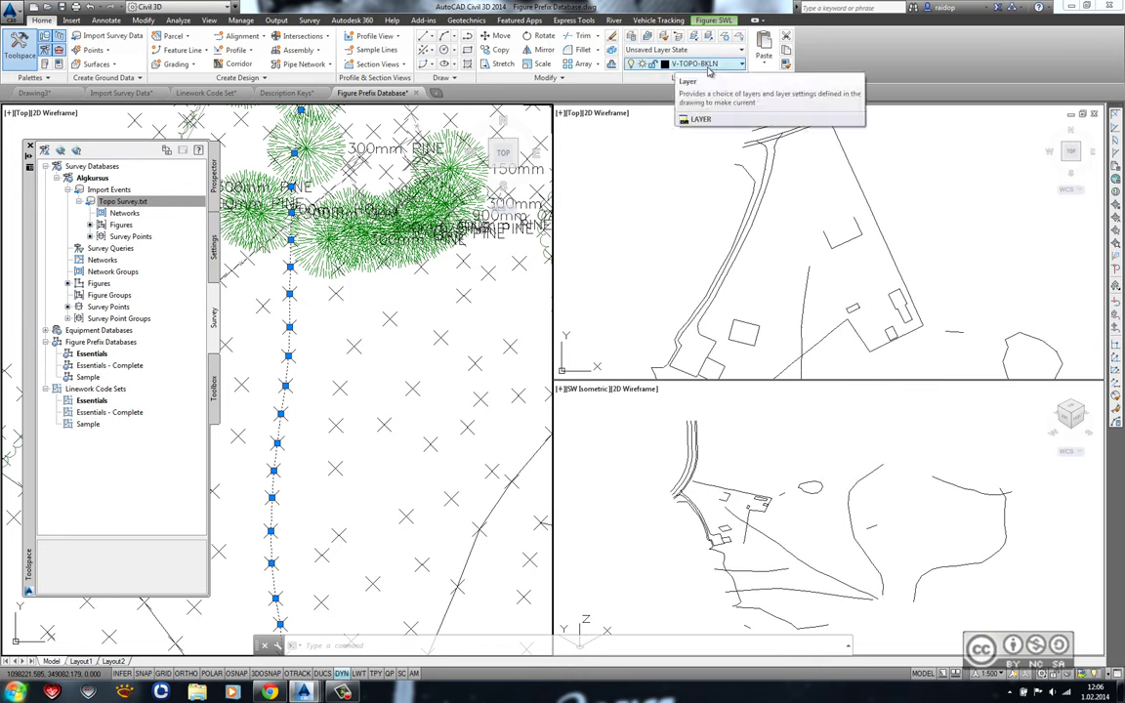
key(Escape)
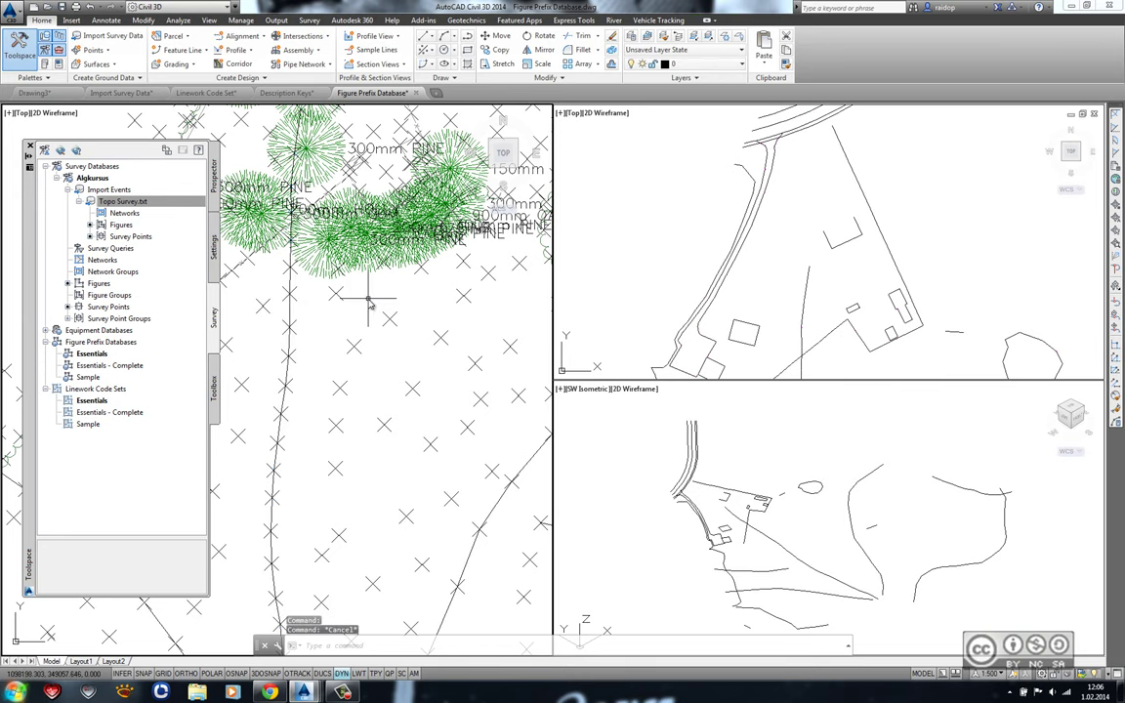
click(329, 234)
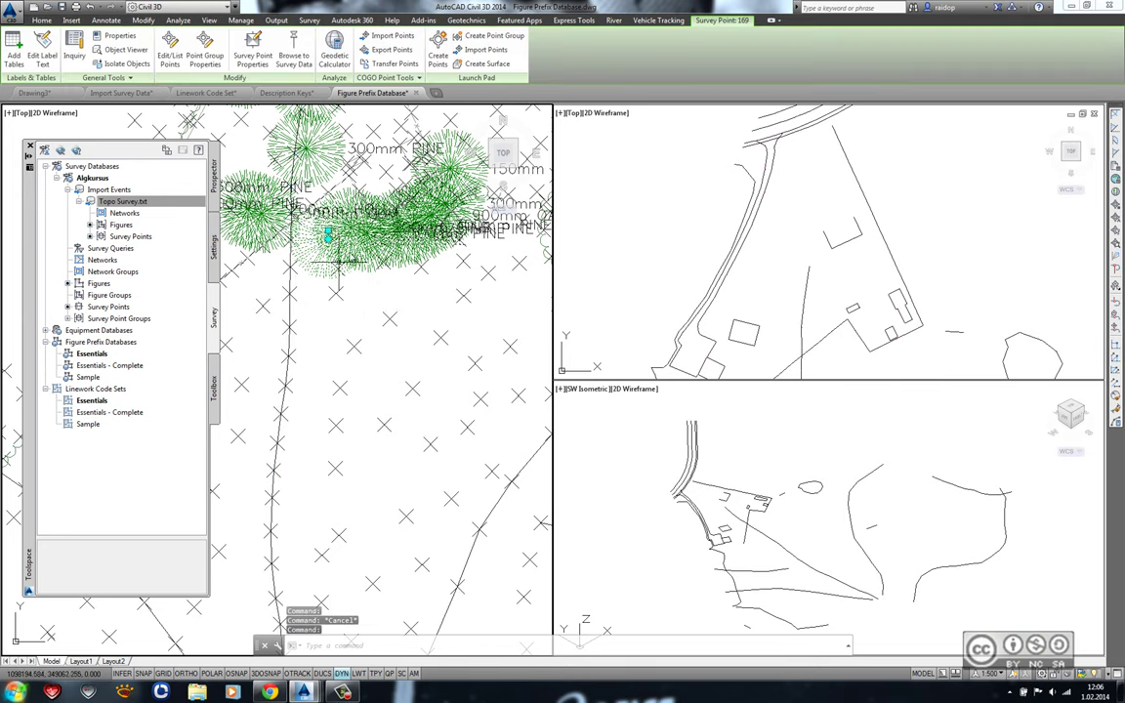
click(41, 21)
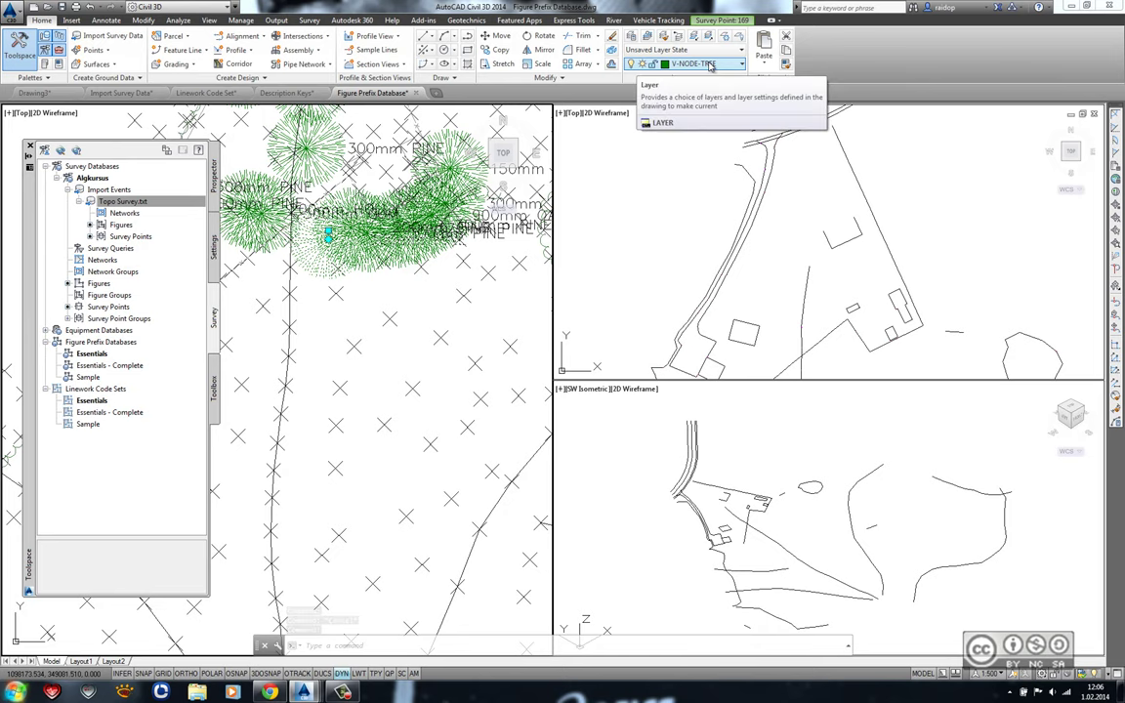
key(Escape)
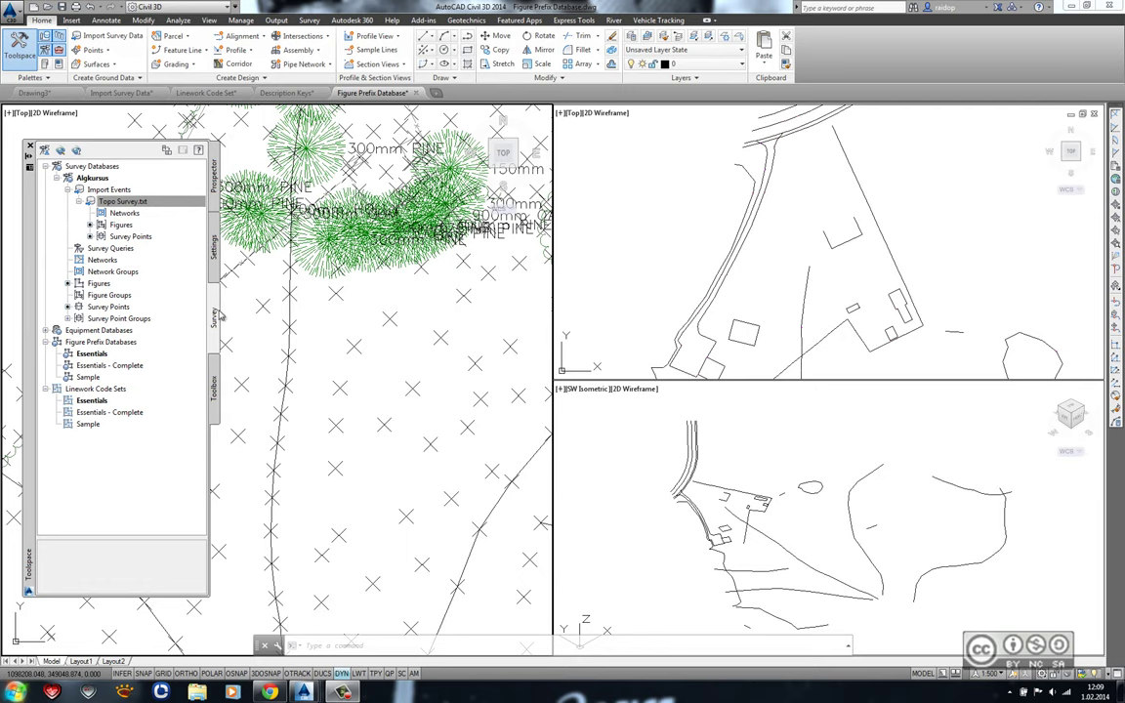
Show the Prospector data tree of the current drawing's points and groups.
click(214, 188)
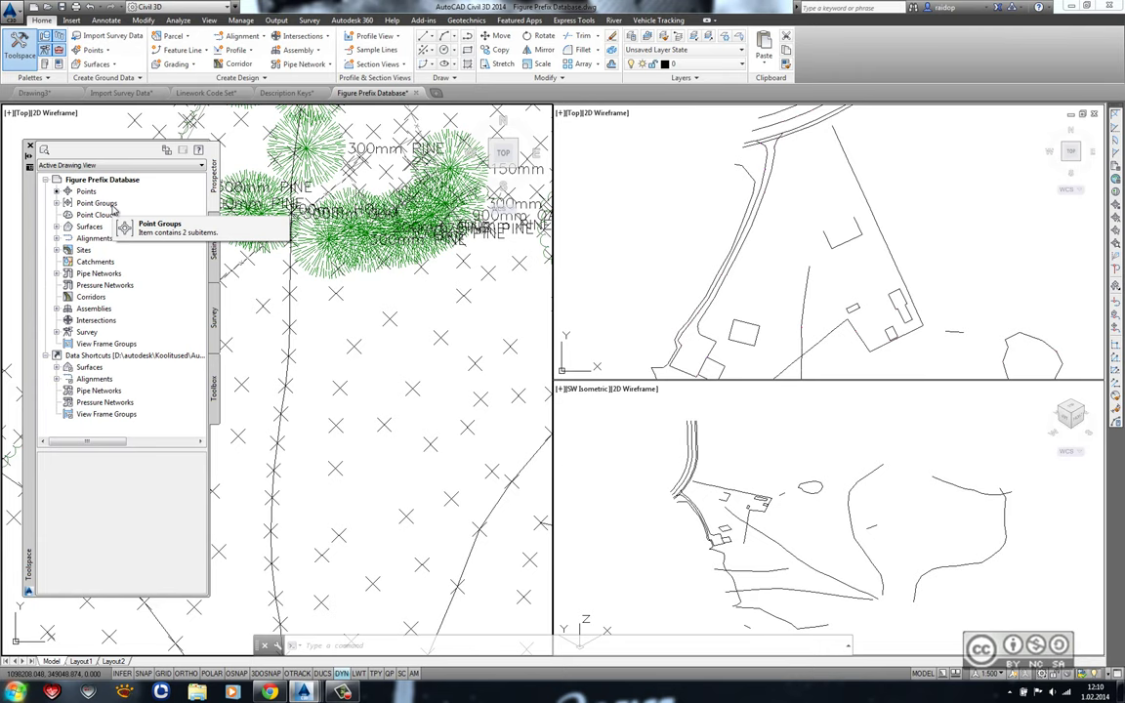
scroll(359, 322, down, 5)
scroll(359, 322, up, 3)
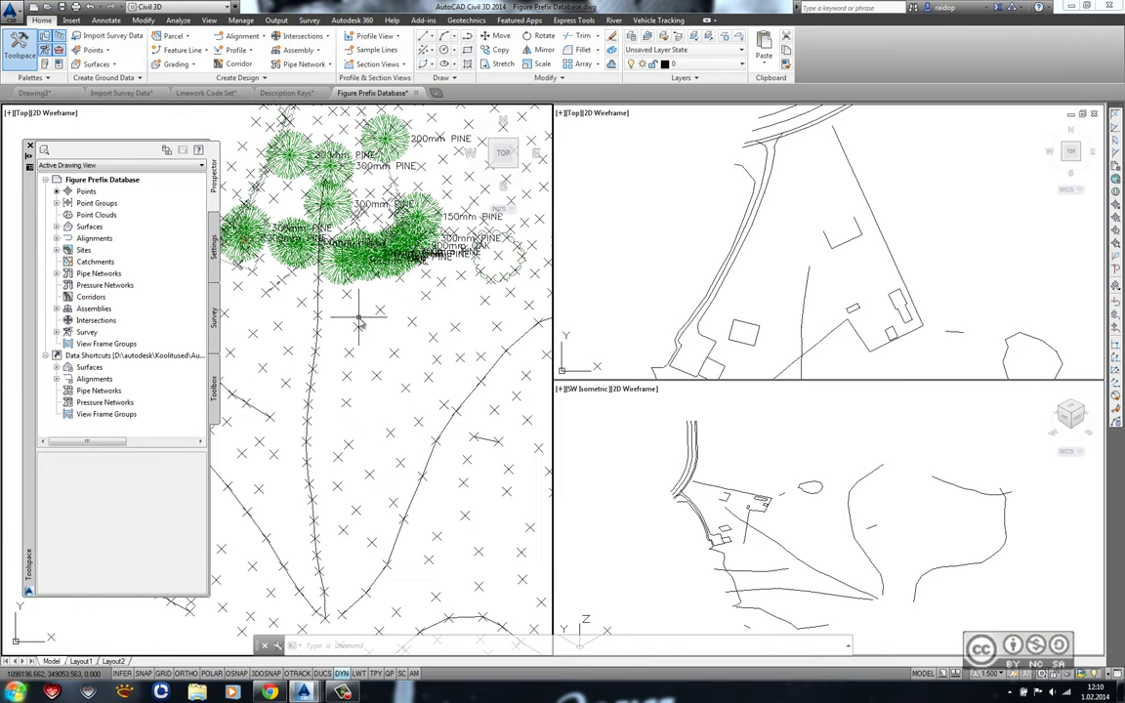
scroll(358, 322, down, 3)
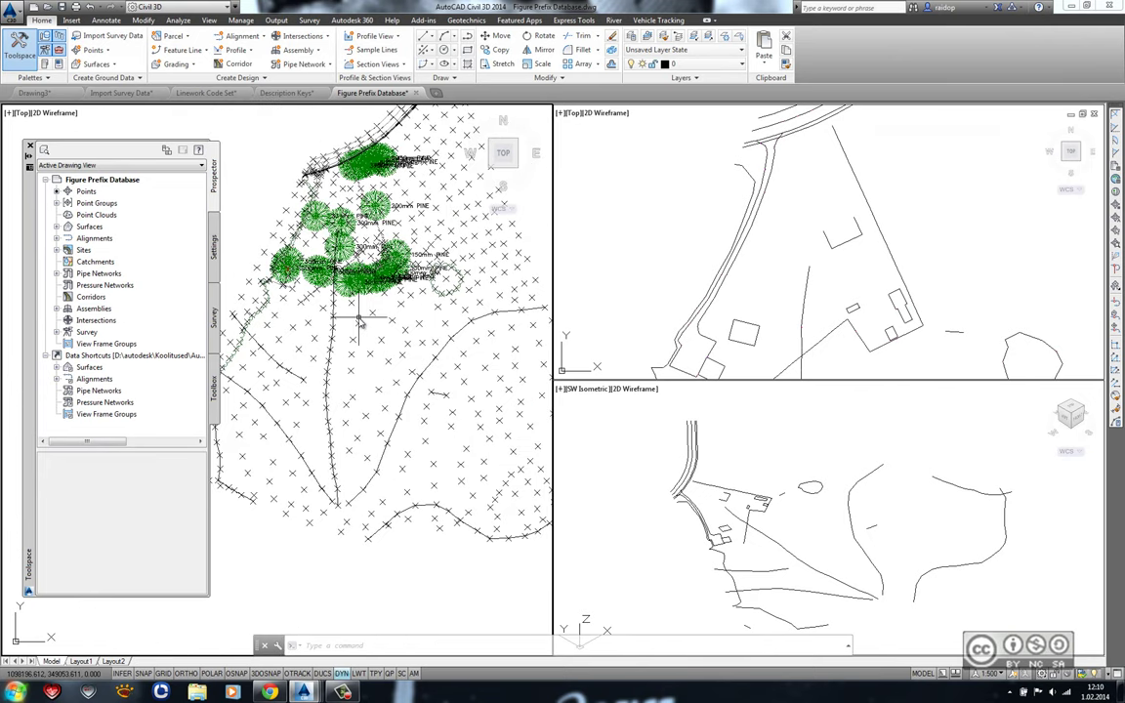
Open Point Groups.dwg from the 03 folder.
click(43, 6)
click(262, 280)
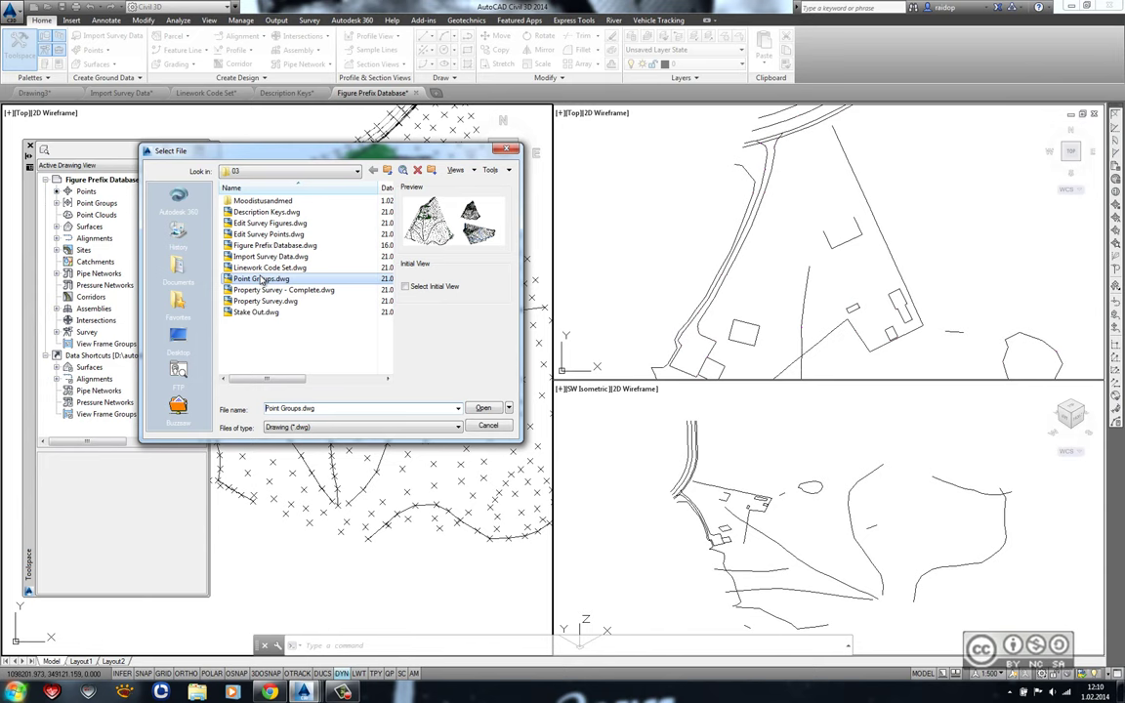
click(483, 408)
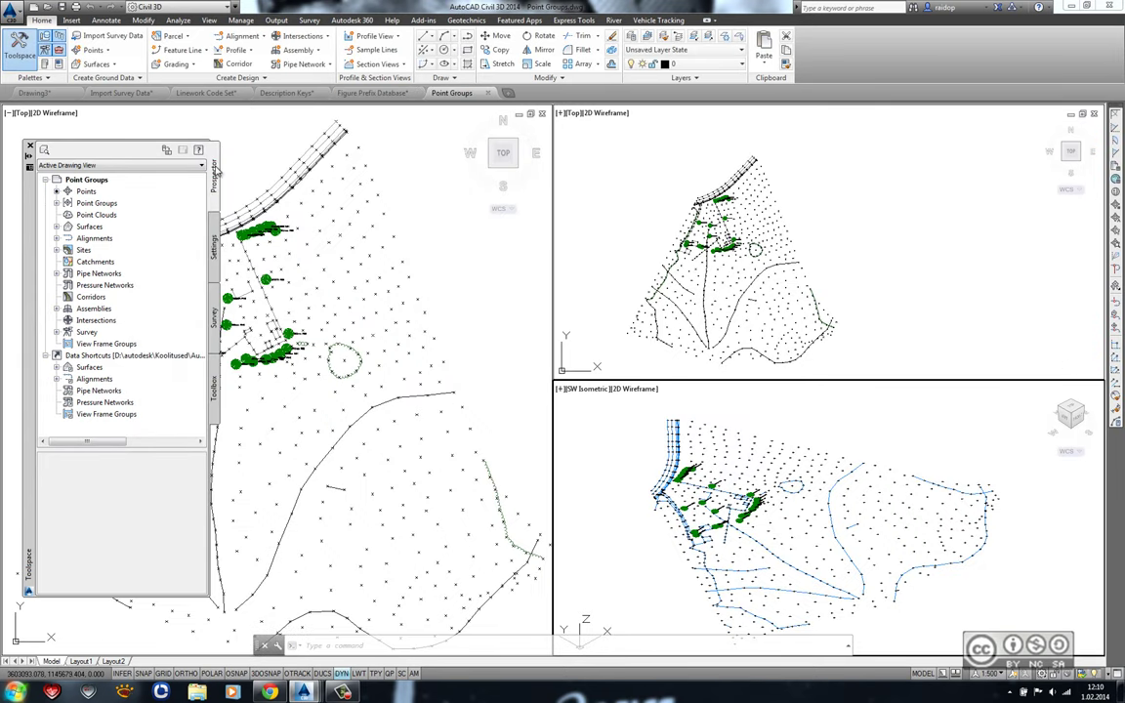
Create a point group named Hooned with point labels set to <none>, matching raw description BLD*.
right_click(91, 203)
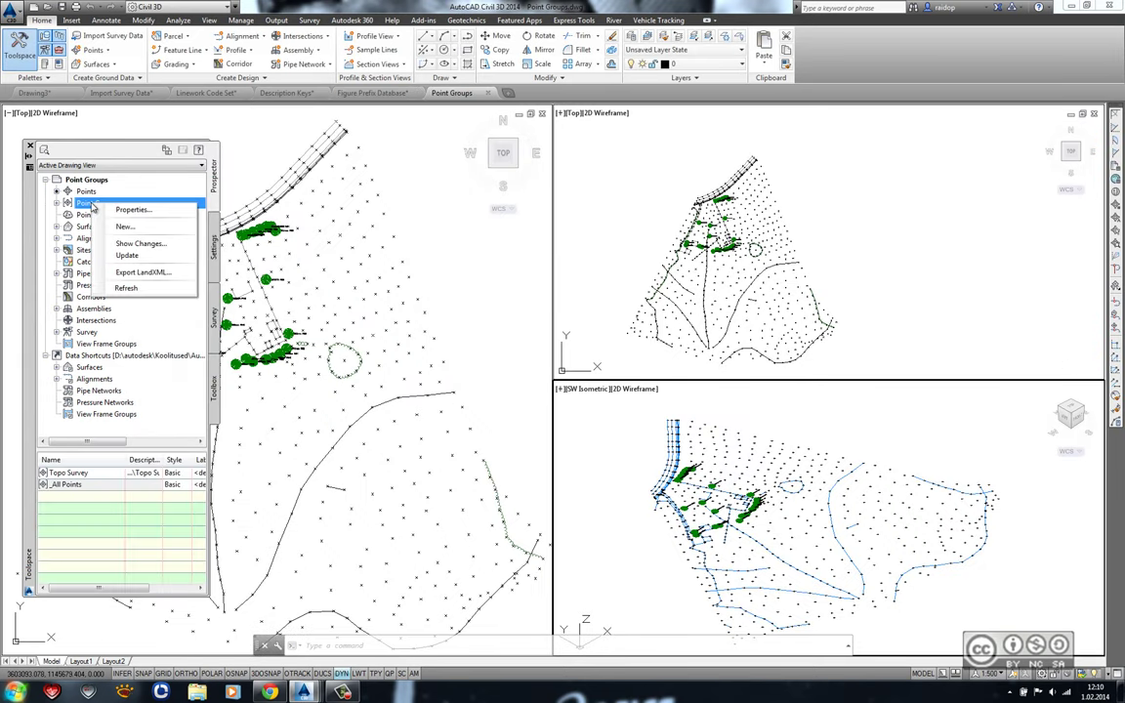
click(136, 226)
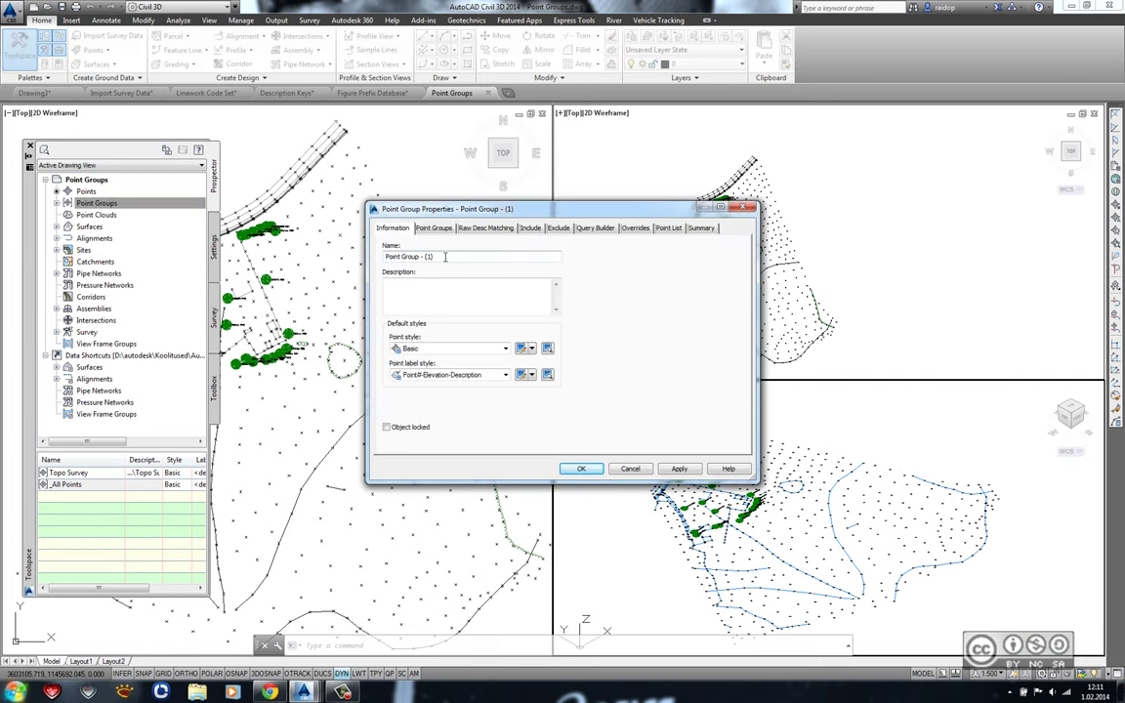
double_click(433, 257)
text(Hooned)
click(448, 376)
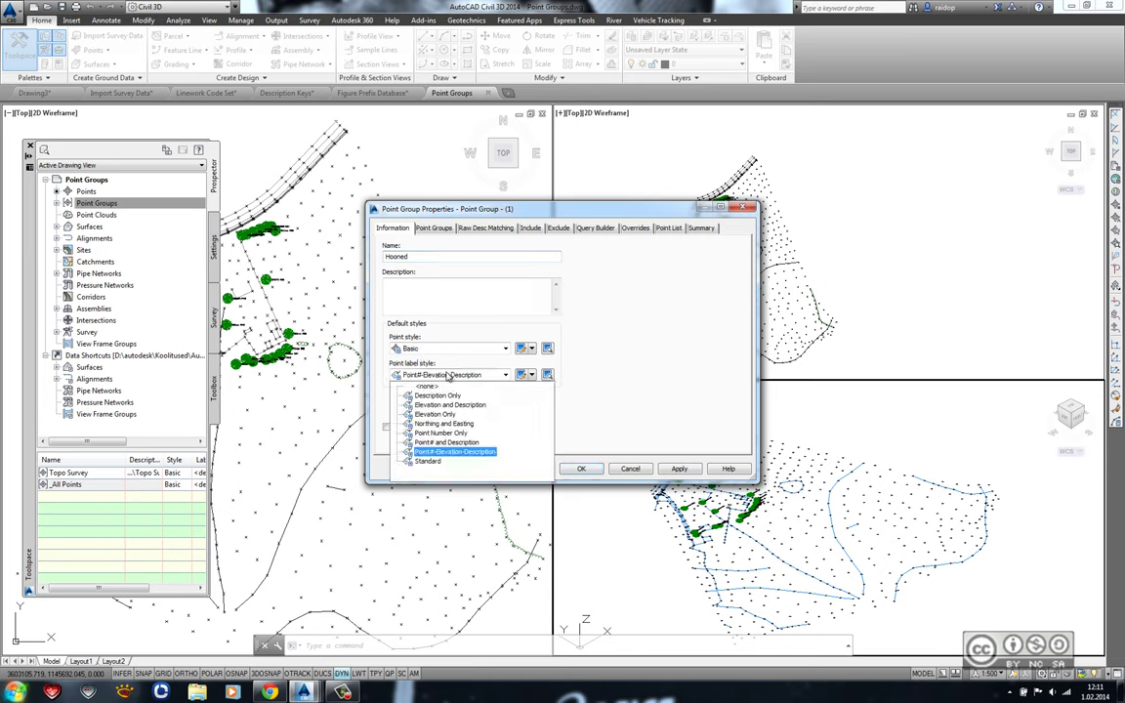
click(418, 387)
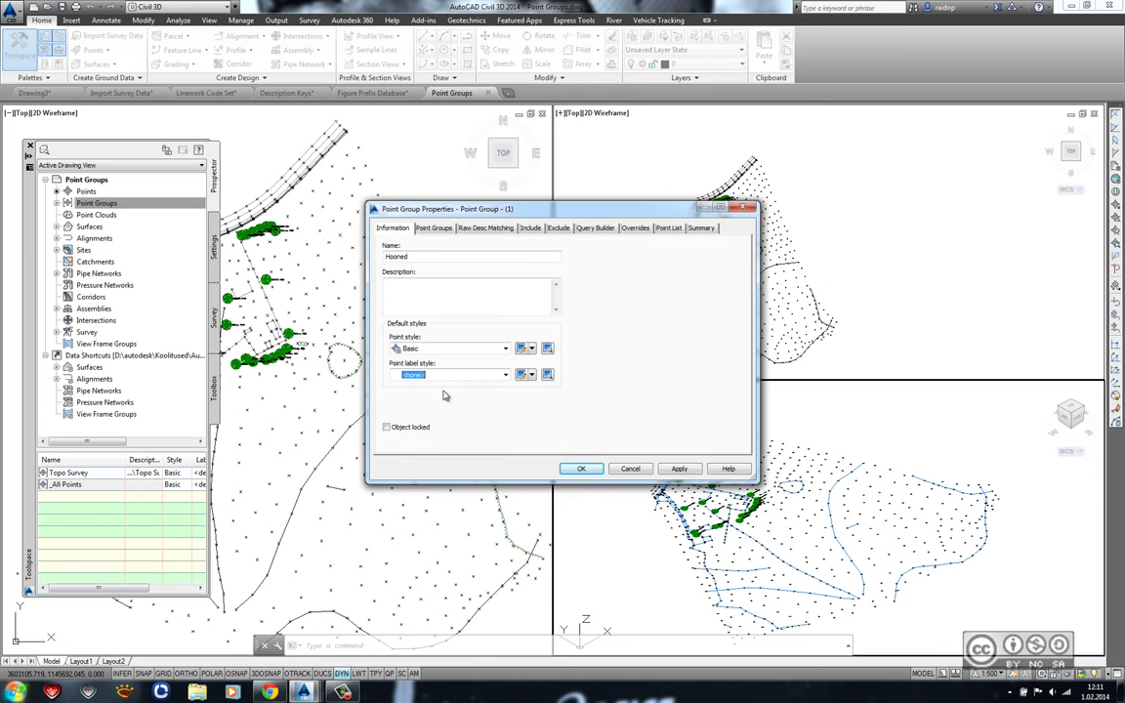
click(485, 228)
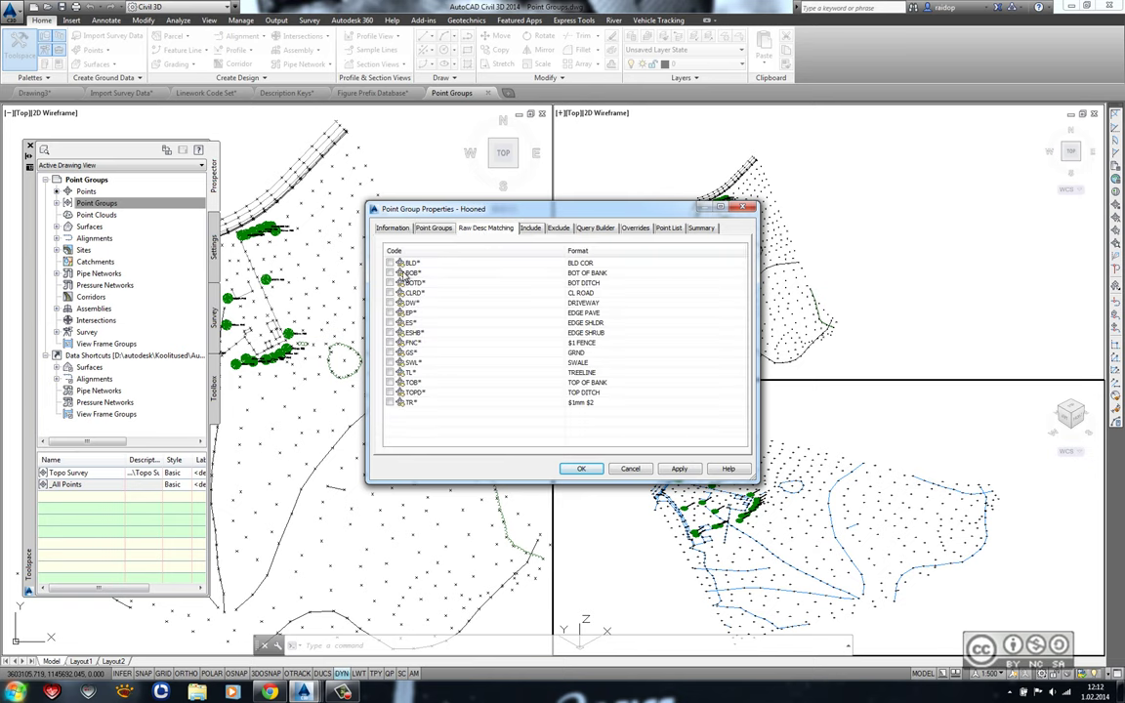
click(391, 263)
click(580, 468)
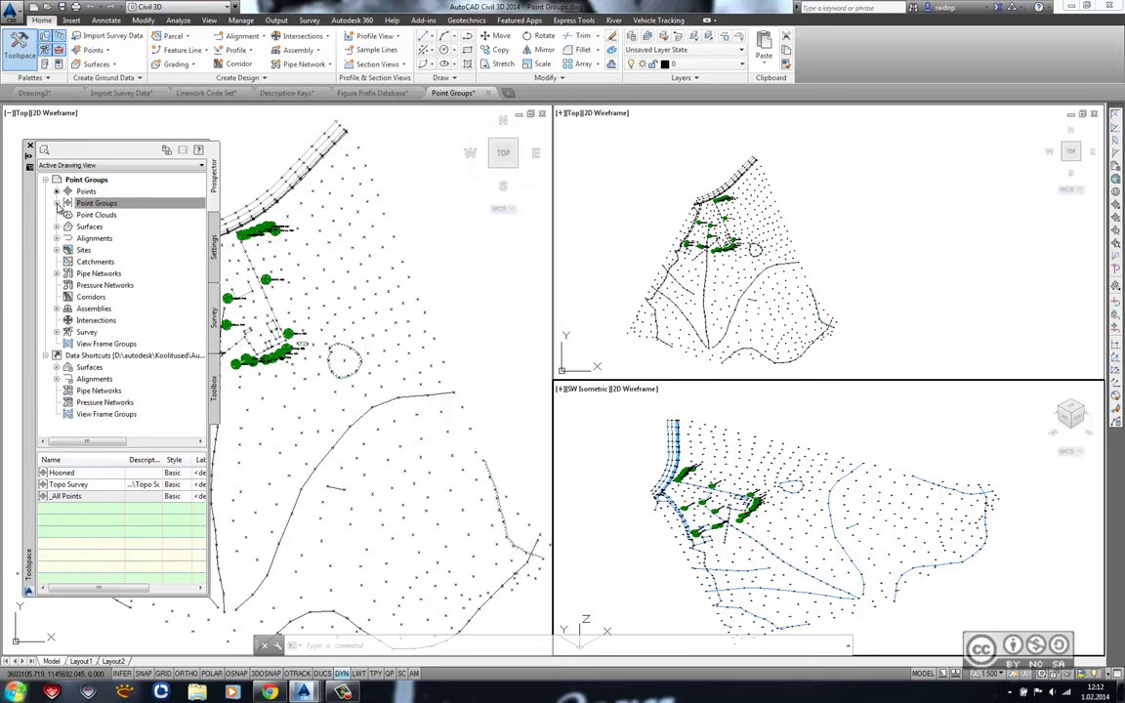
click(56, 203)
Widen the Toolspace palette and review the BLD points listed in the Hooned group.
click(101, 215)
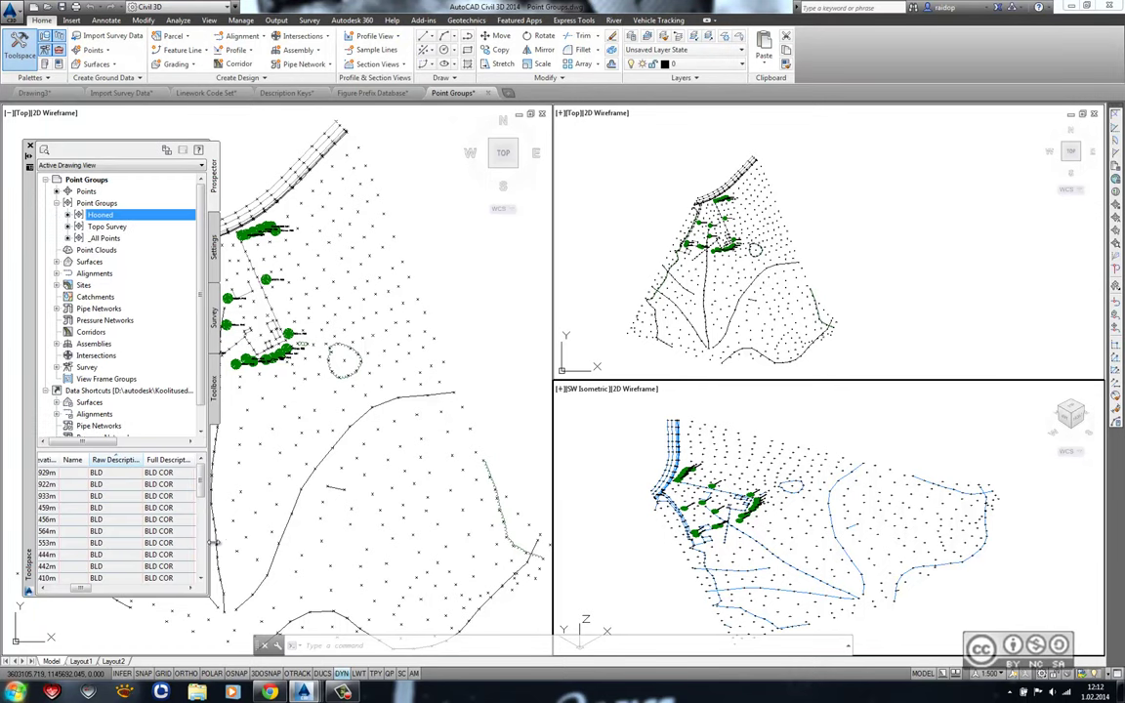
drag(208, 539, 232, 539)
drag(92, 589, 104, 592)
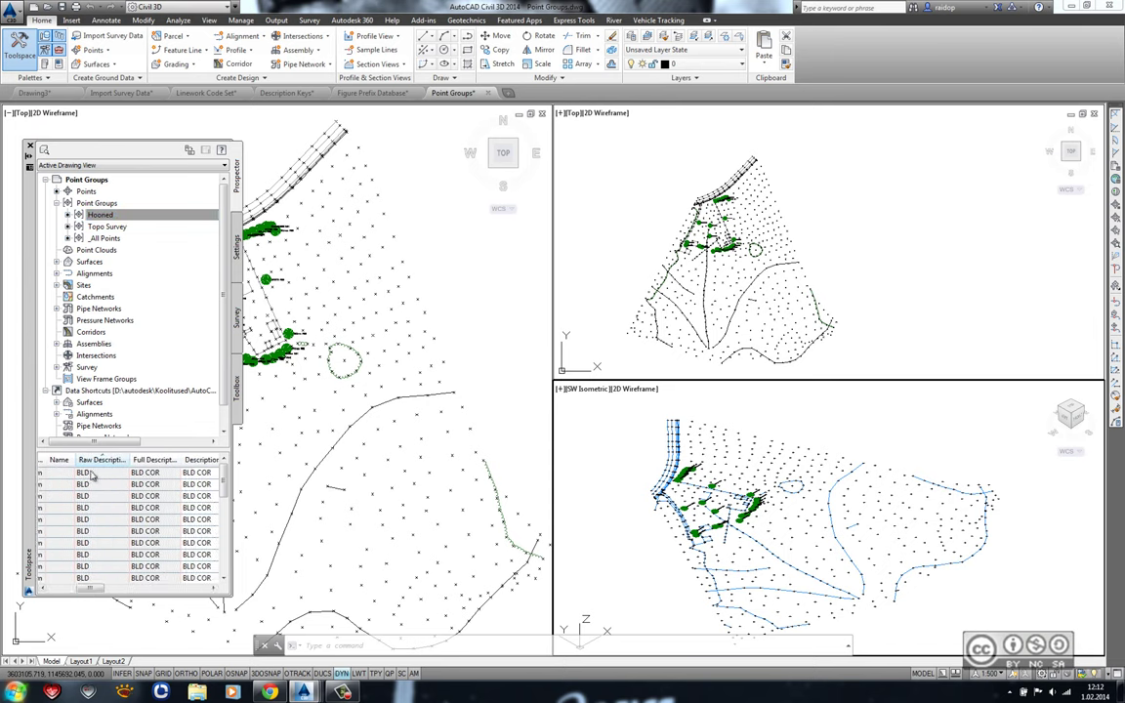
drag(84, 473, 92, 478)
click(98, 215)
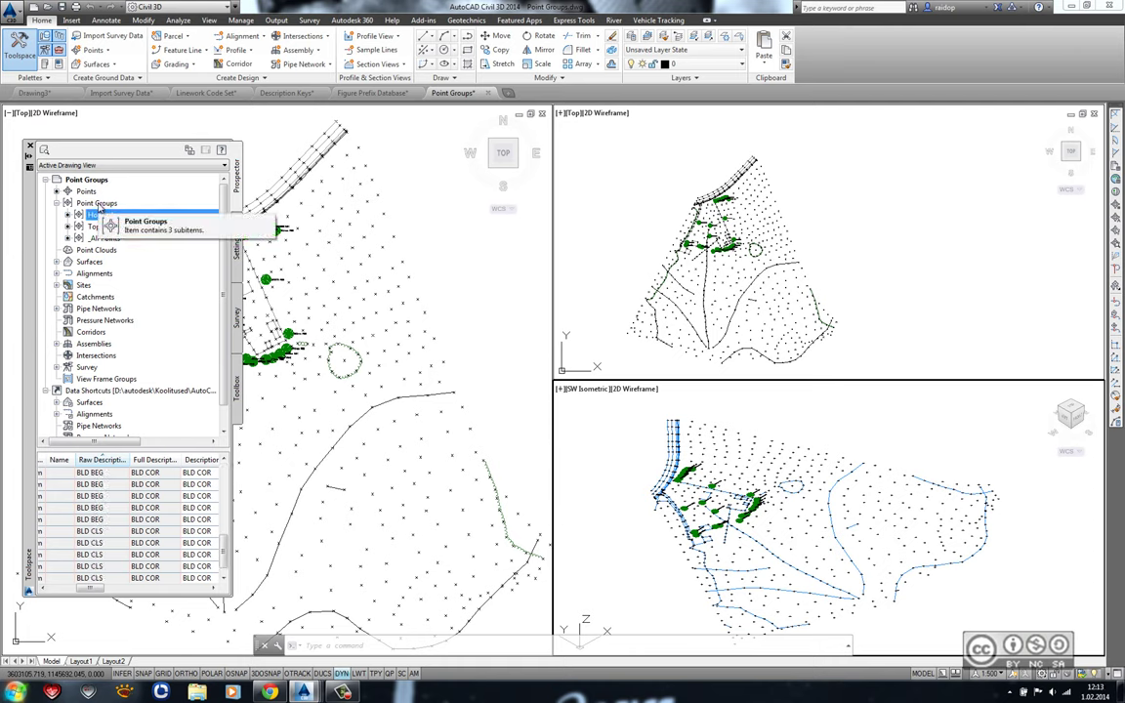
Create a Breaklines point group matching raw descriptions BOTD*, SWL* and TOB*.
right_click(98, 204)
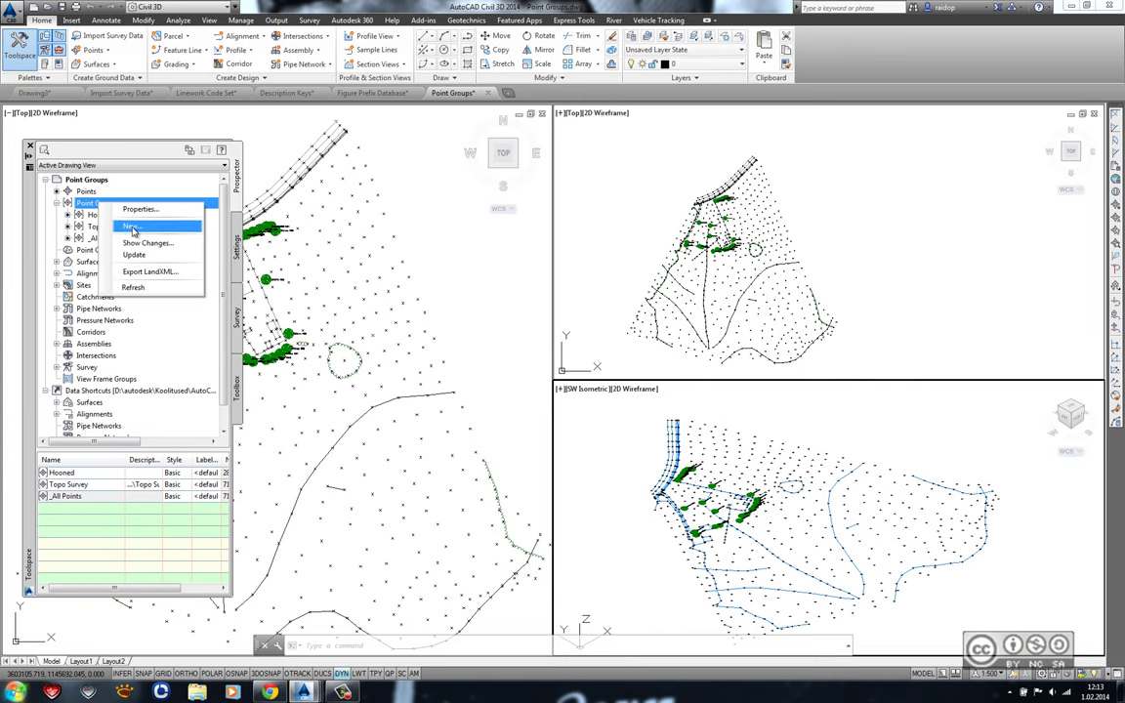
click(132, 226)
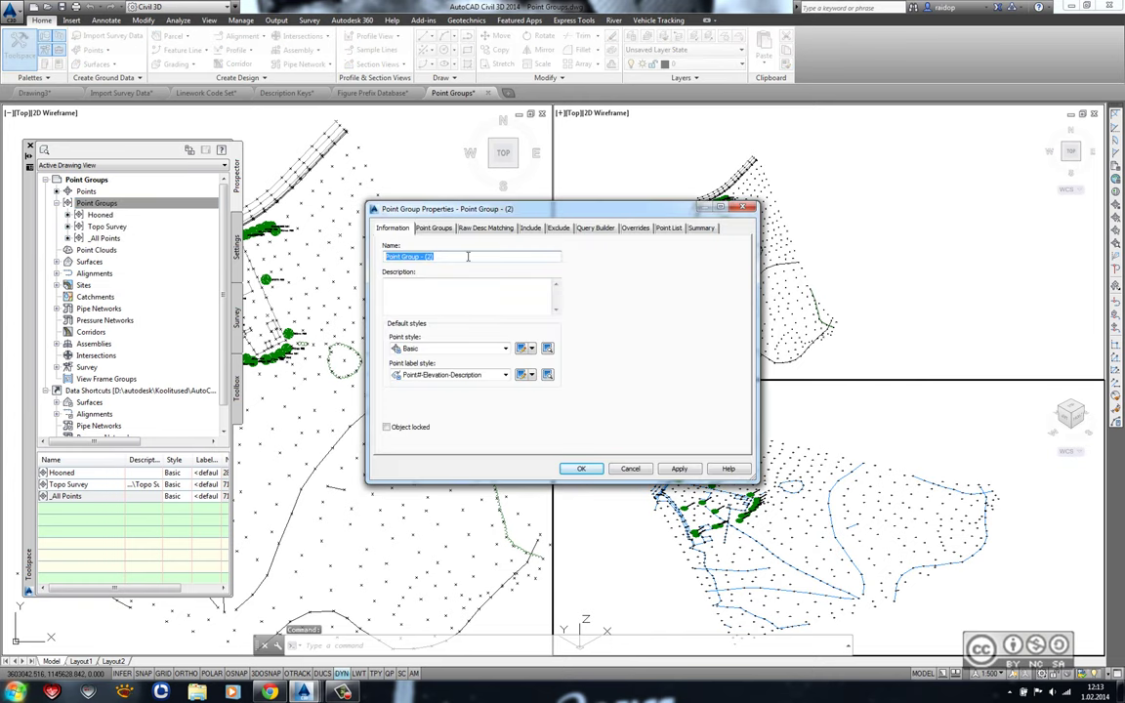
text(Breaklin)
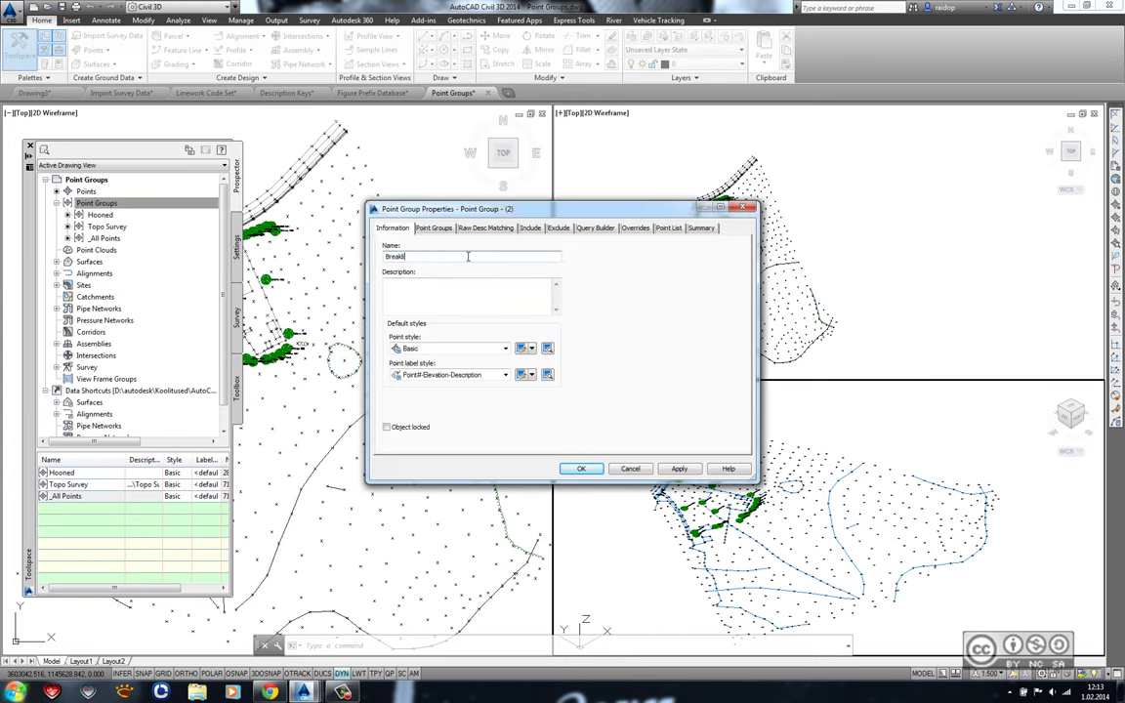
text(es)
click(422, 377)
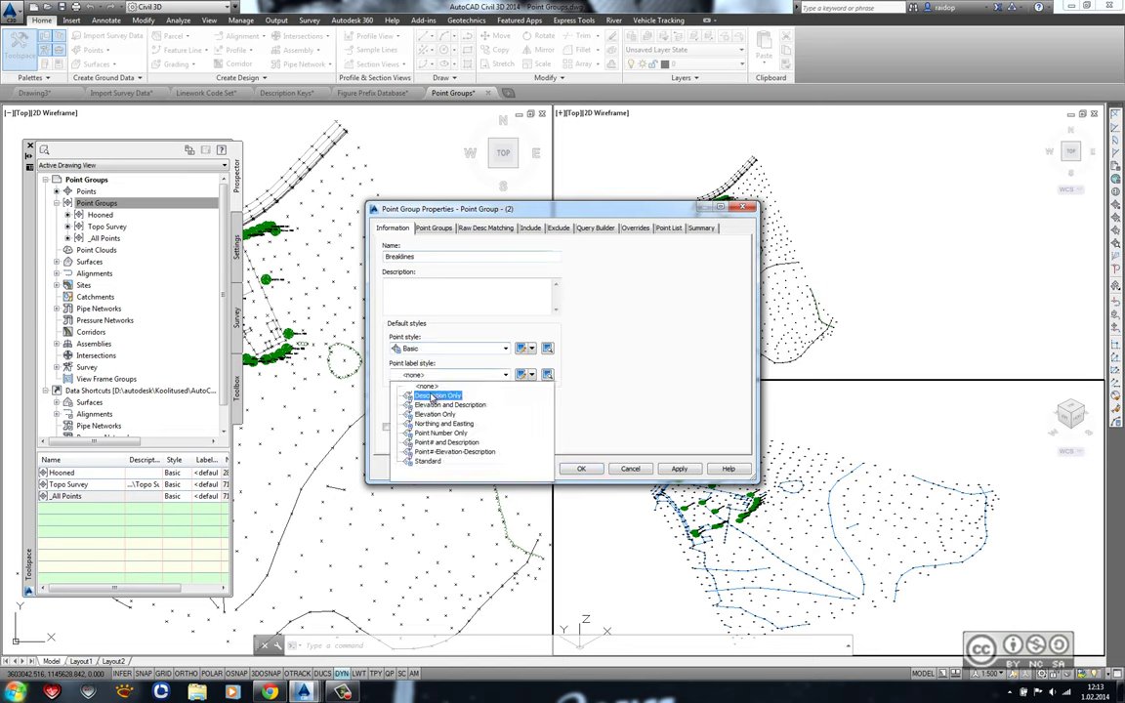
click(427, 388)
scroll(428, 381, up, 1)
click(488, 229)
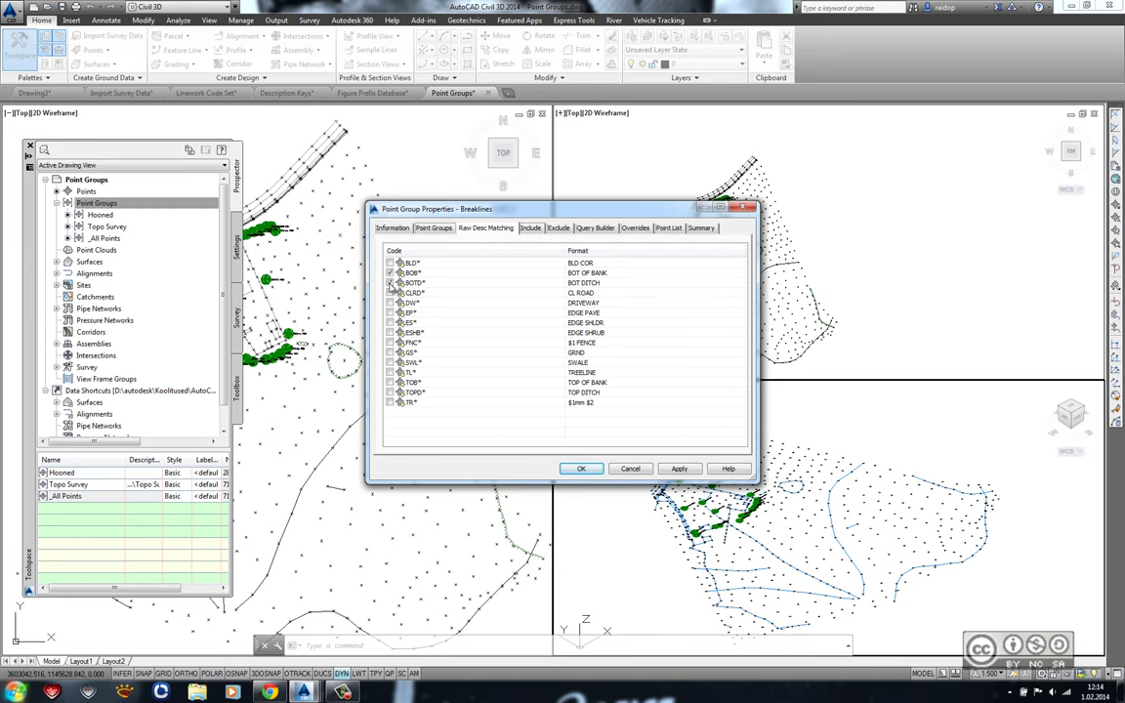
click(390, 282)
click(389, 362)
click(389, 382)
click(581, 469)
right_click(114, 203)
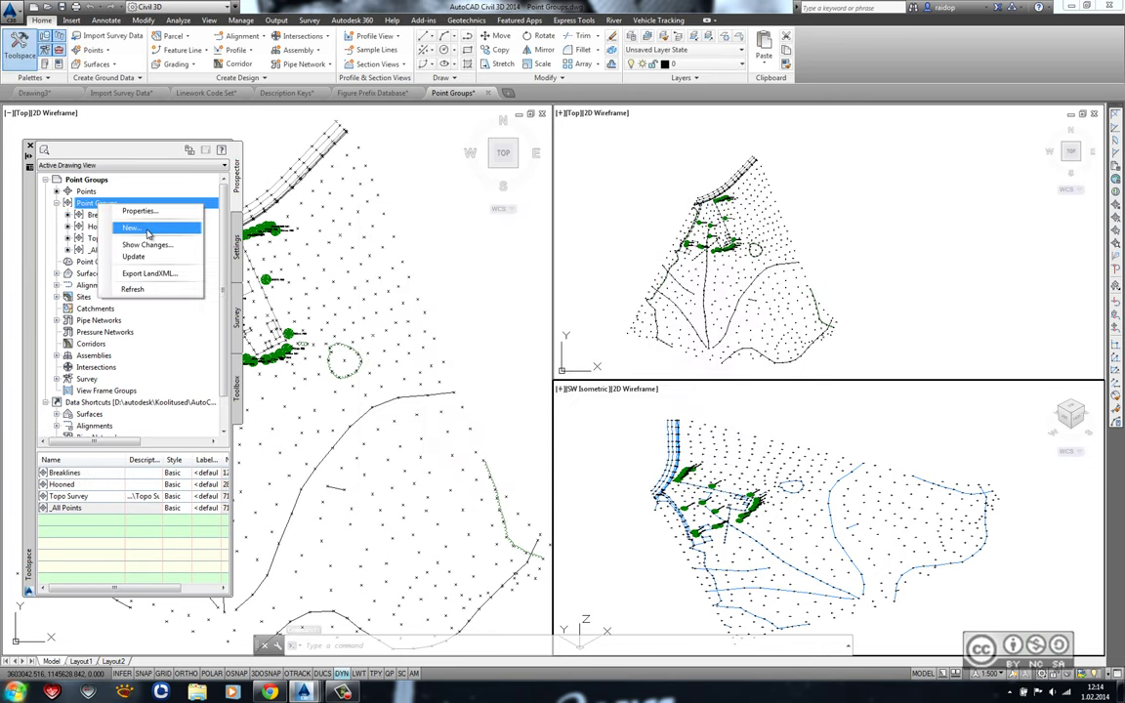
Create the Teed point group without labels, matching raw codes CLRD*, EP* and ES*.
click(146, 230)
text(Teed)
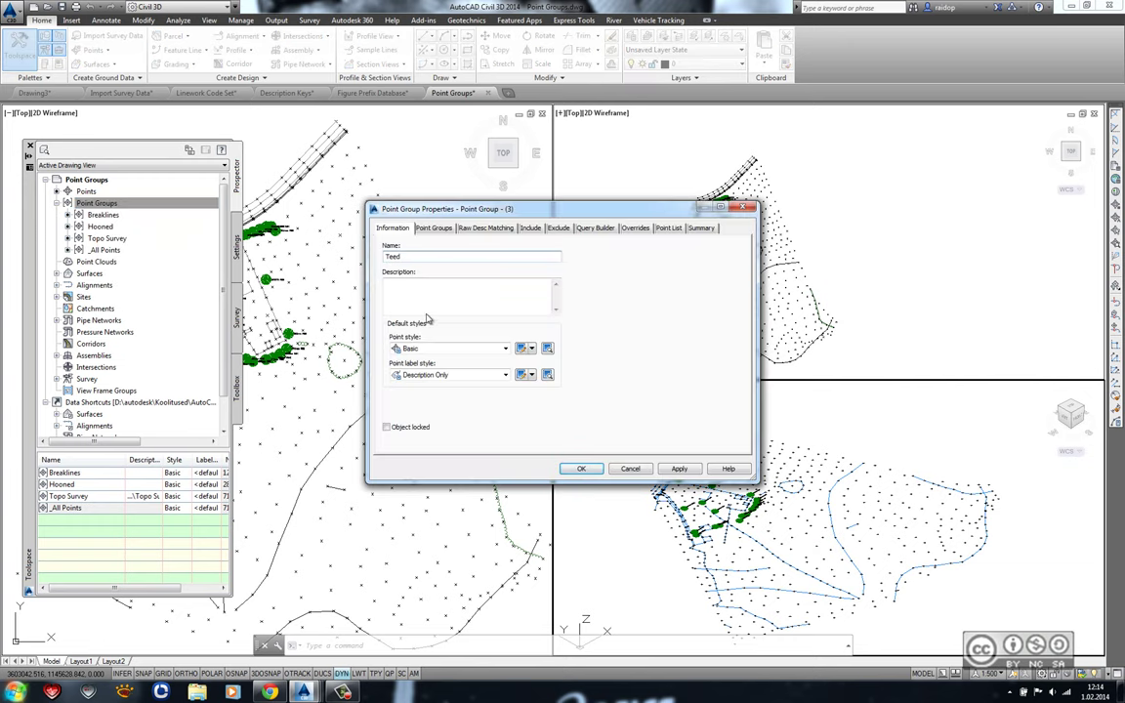
click(447, 375)
click(409, 383)
click(486, 229)
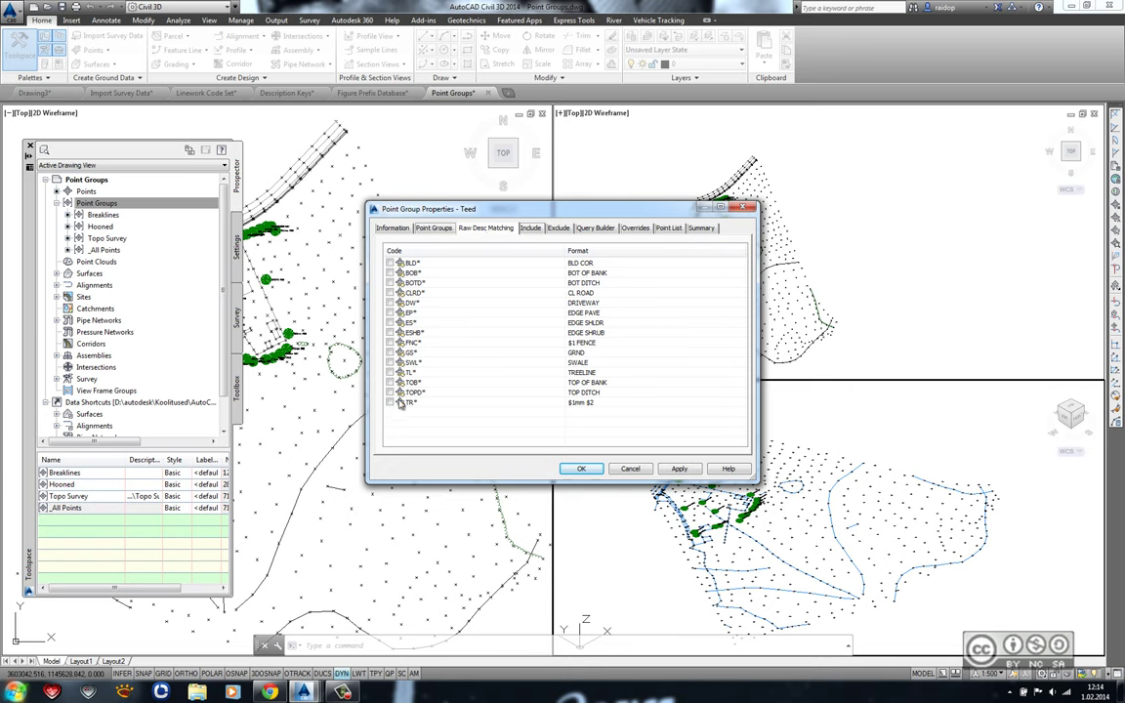
click(390, 293)
click(390, 313)
click(390, 322)
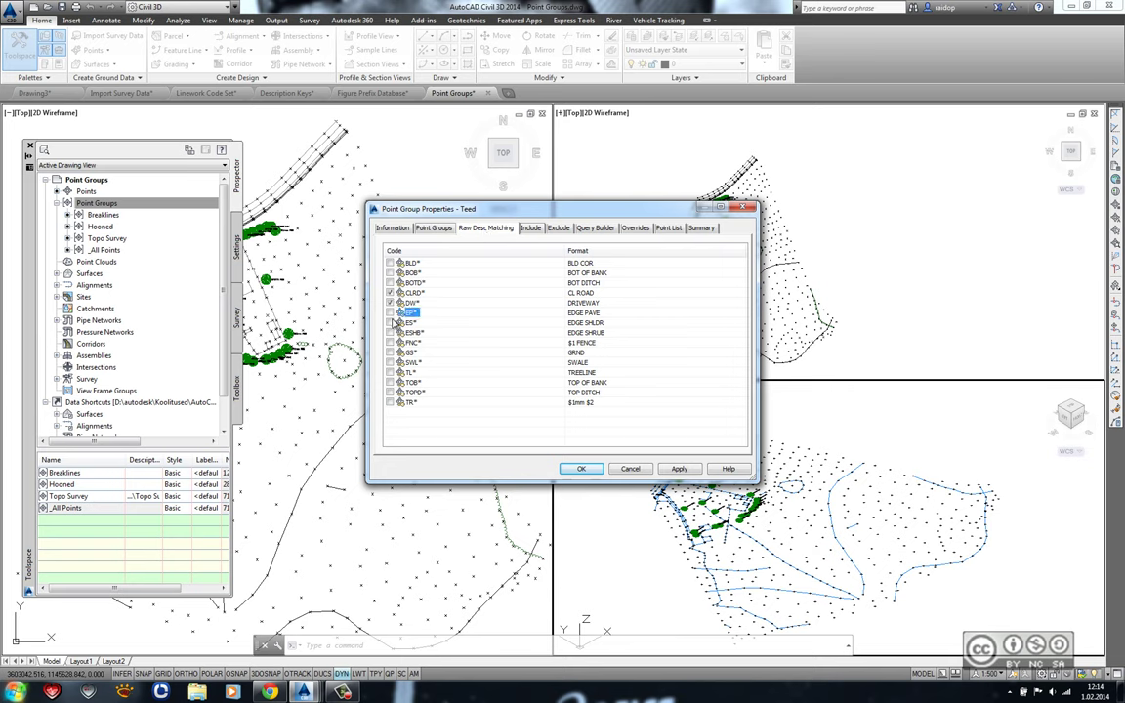
click(582, 469)
Create a Haljastus point group with a chosen point label style.
right_click(219, 202)
click(239, 228)
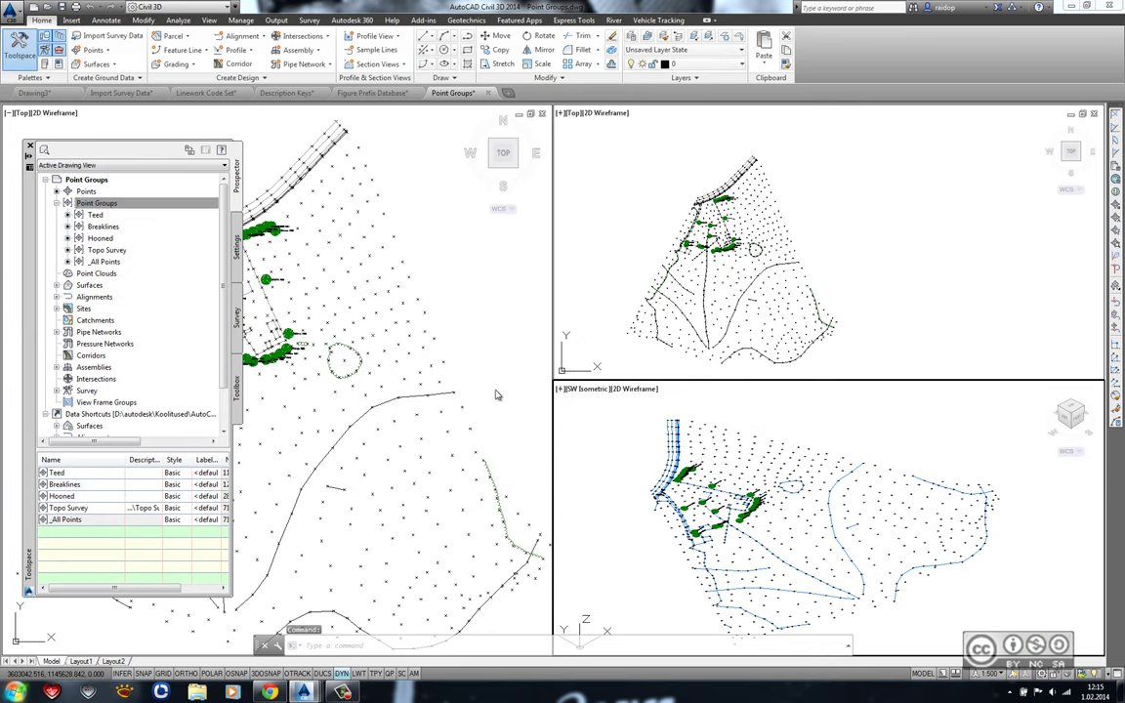
text(Haljastus)
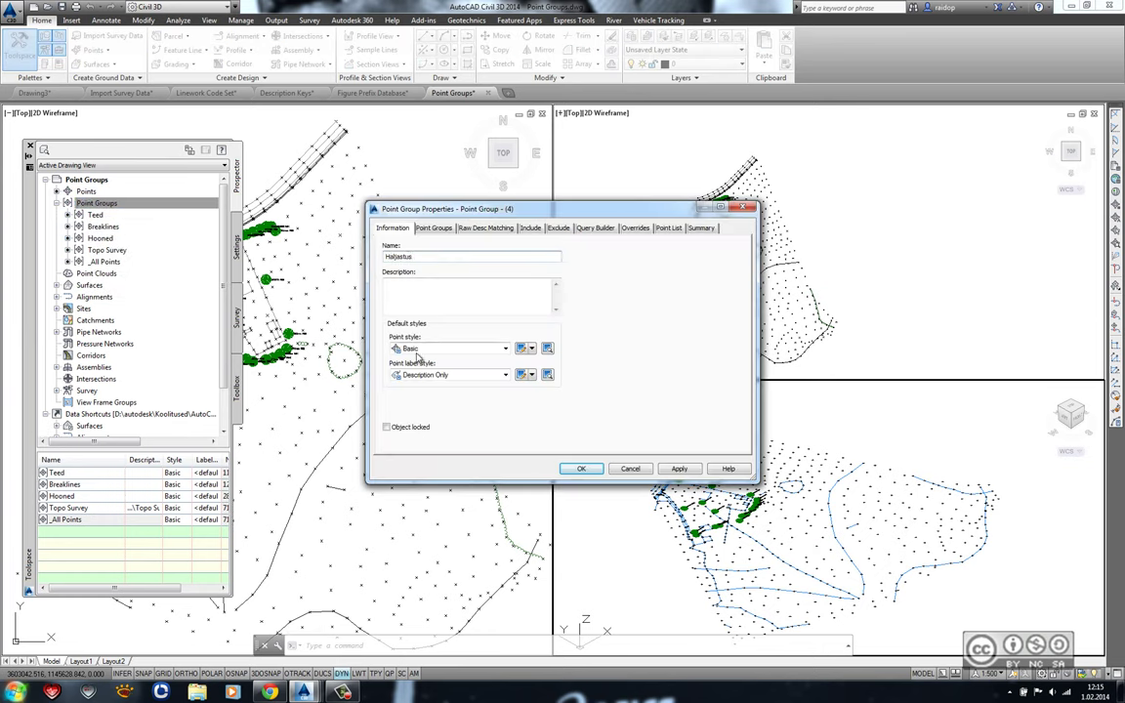
click(505, 375)
click(430, 399)
click(486, 228)
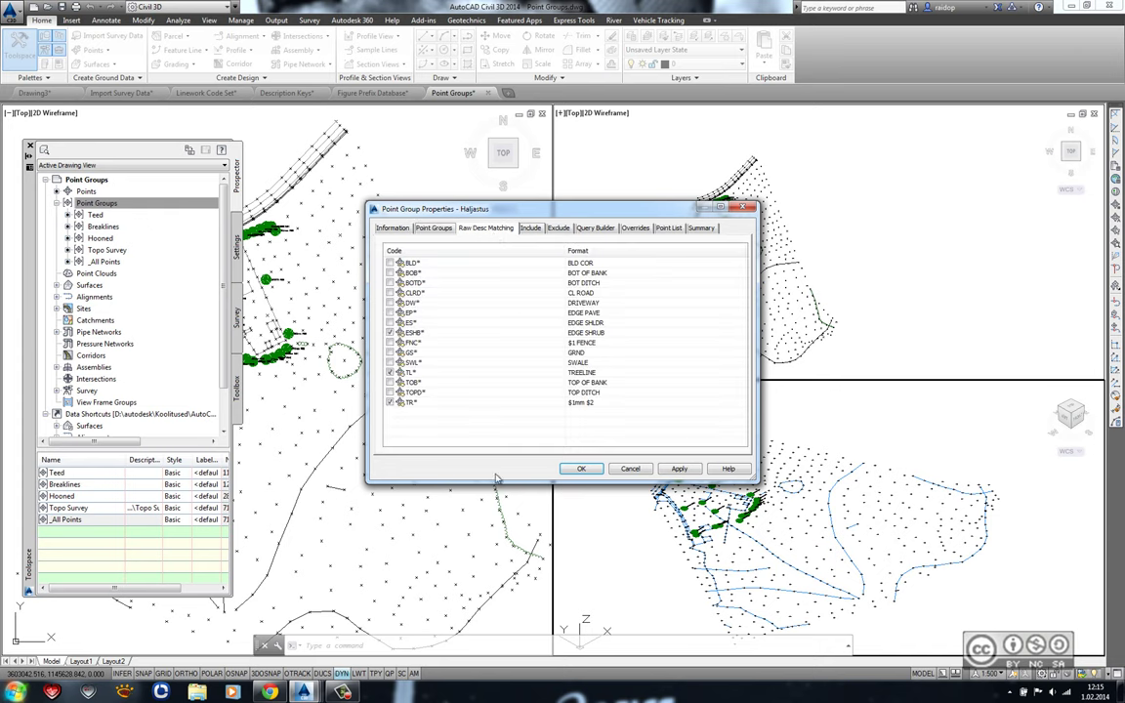
key(Return)
Create a Piirded point group with its label style set to none.
right_click(96, 203)
click(205, 226)
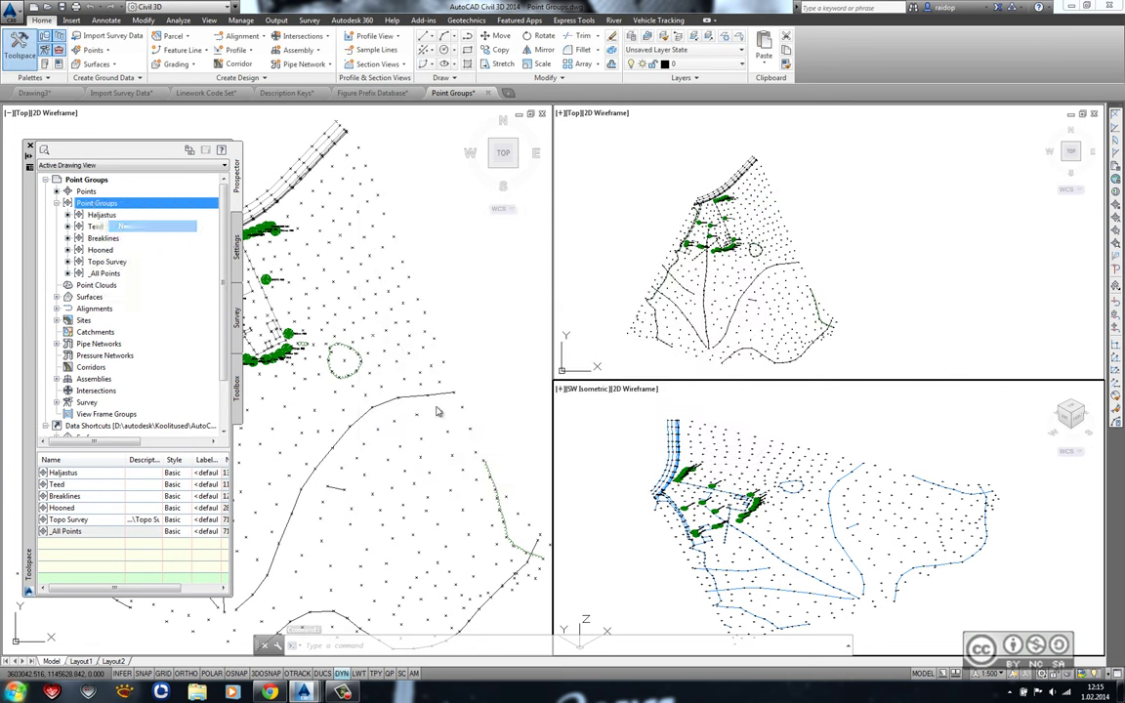
text(Pirded)
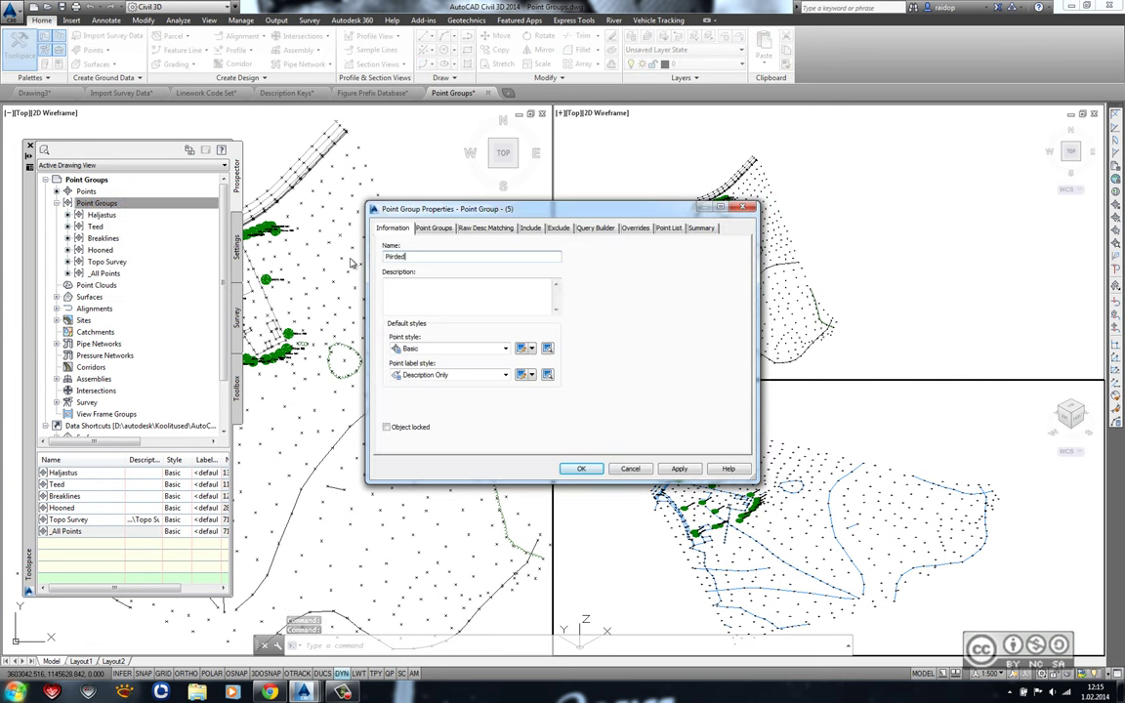
click(430, 375)
click(431, 403)
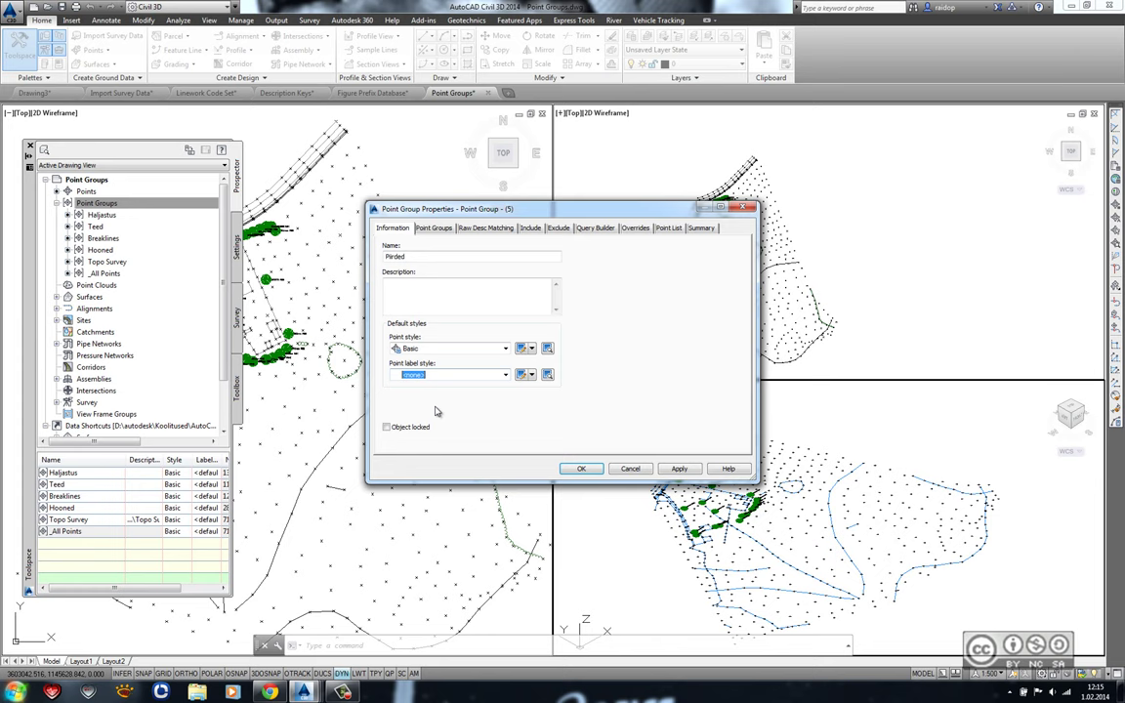
click(488, 229)
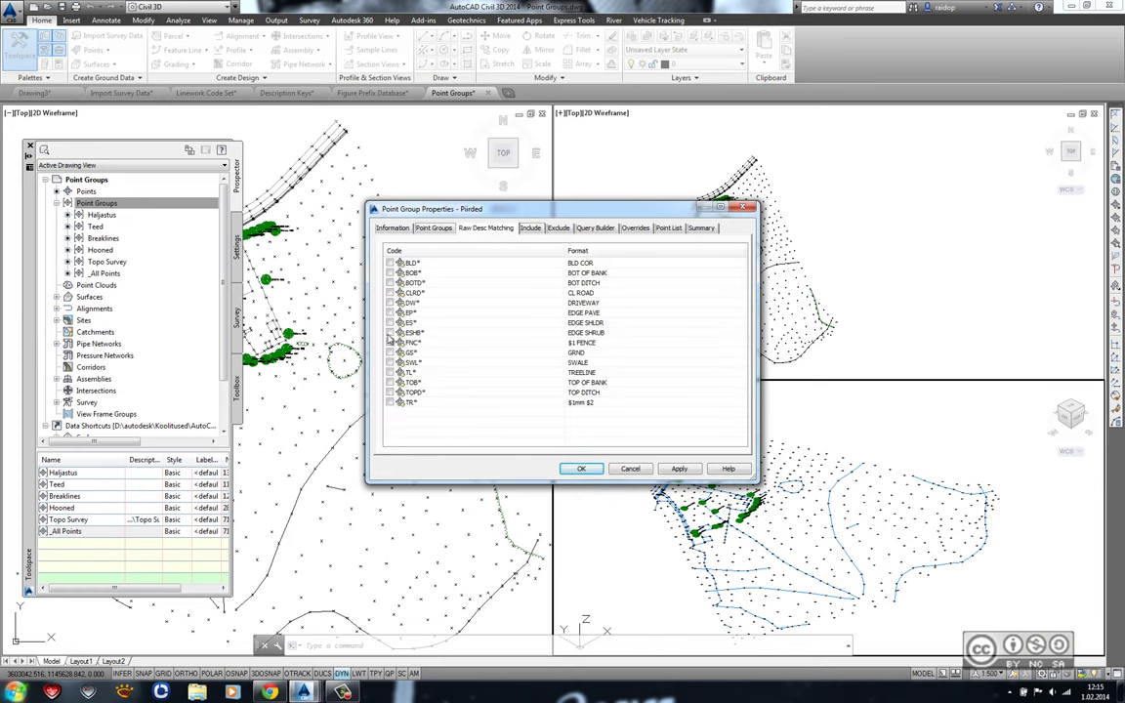
click(581, 468)
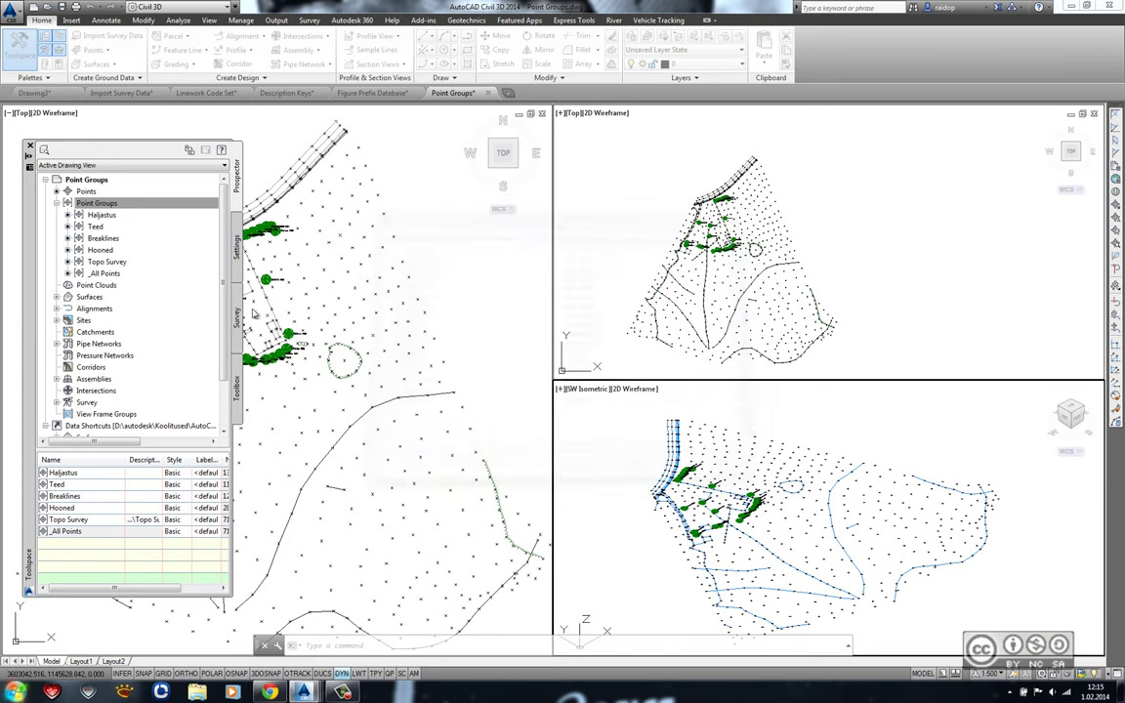
Create a Ground shots point group with its label style set to none.
right_click(102, 203)
click(128, 225)
text(Gr)
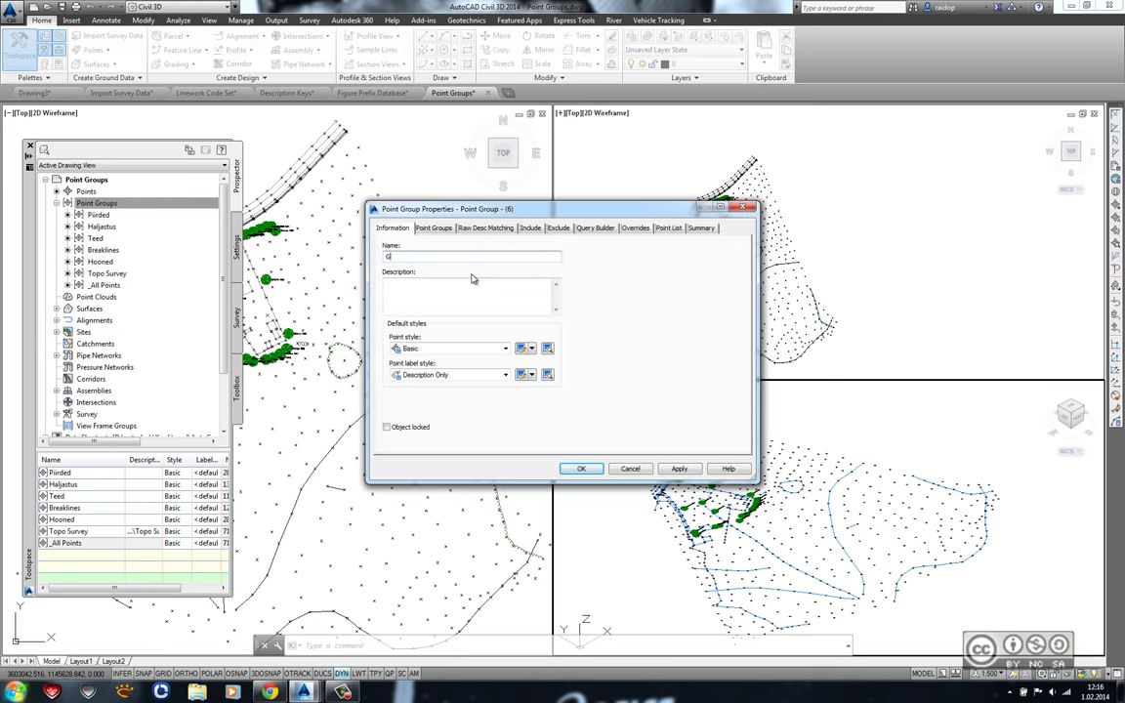
text(ound shots)
click(449, 375)
click(430, 386)
click(484, 229)
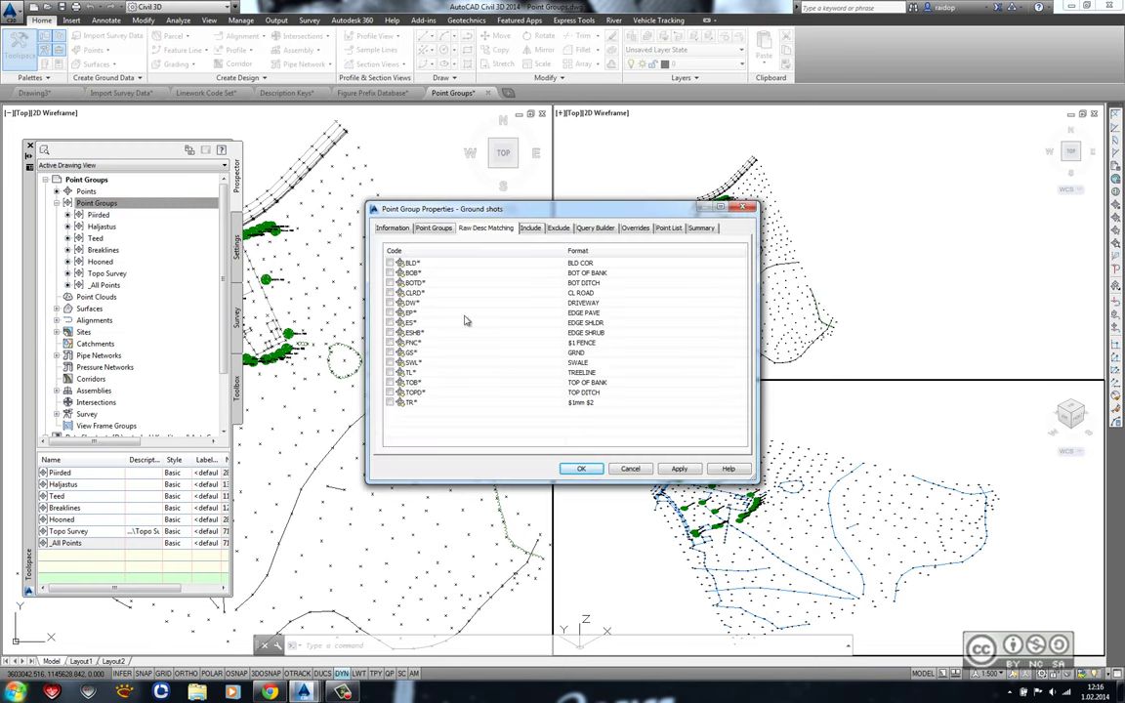
click(582, 468)
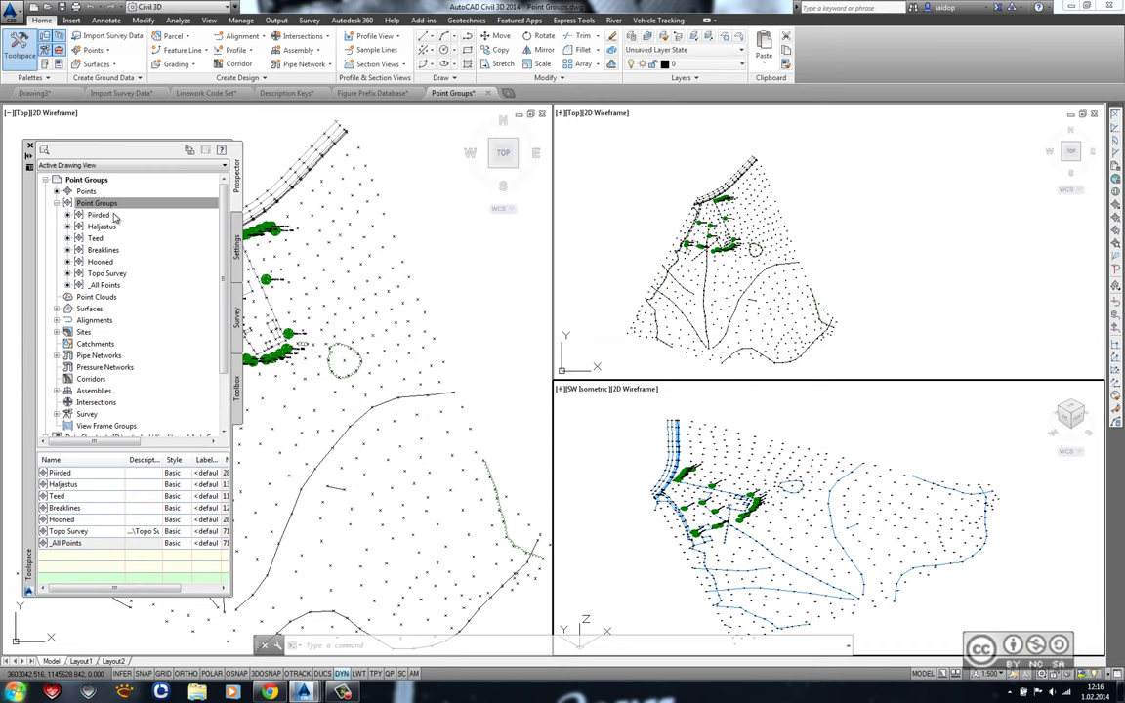
Open the Essentials description key set for editing from the Settings tree under Point.
click(236, 244)
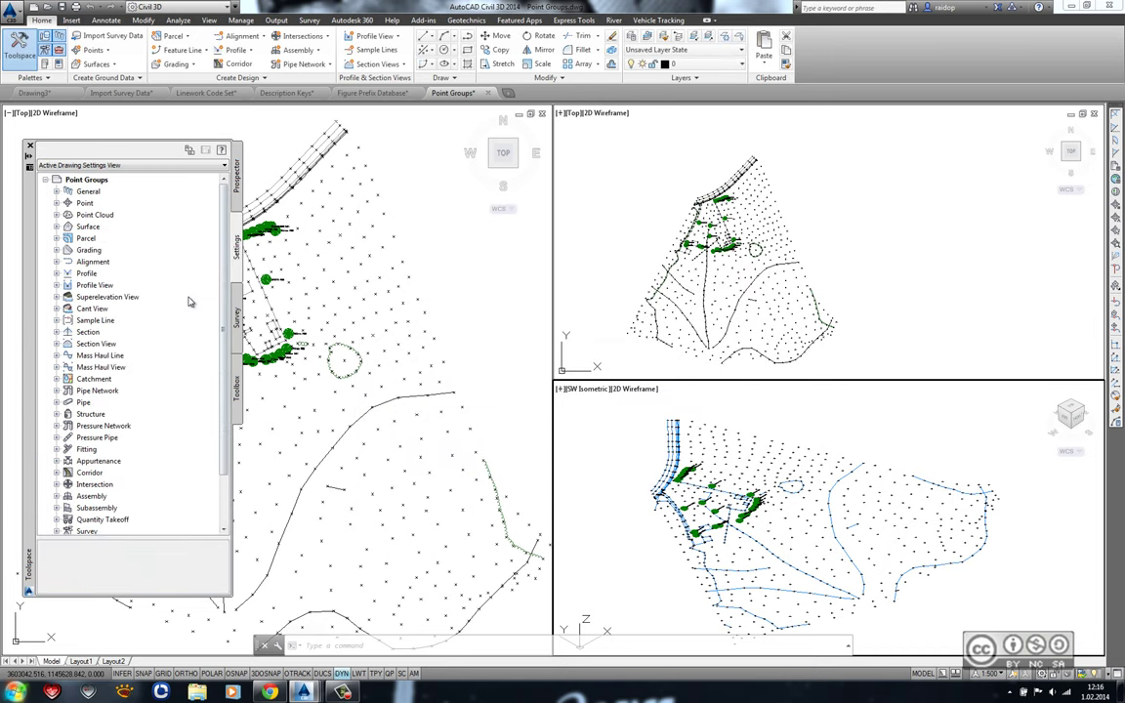
double_click(78, 203)
drag(104, 265, 107, 264)
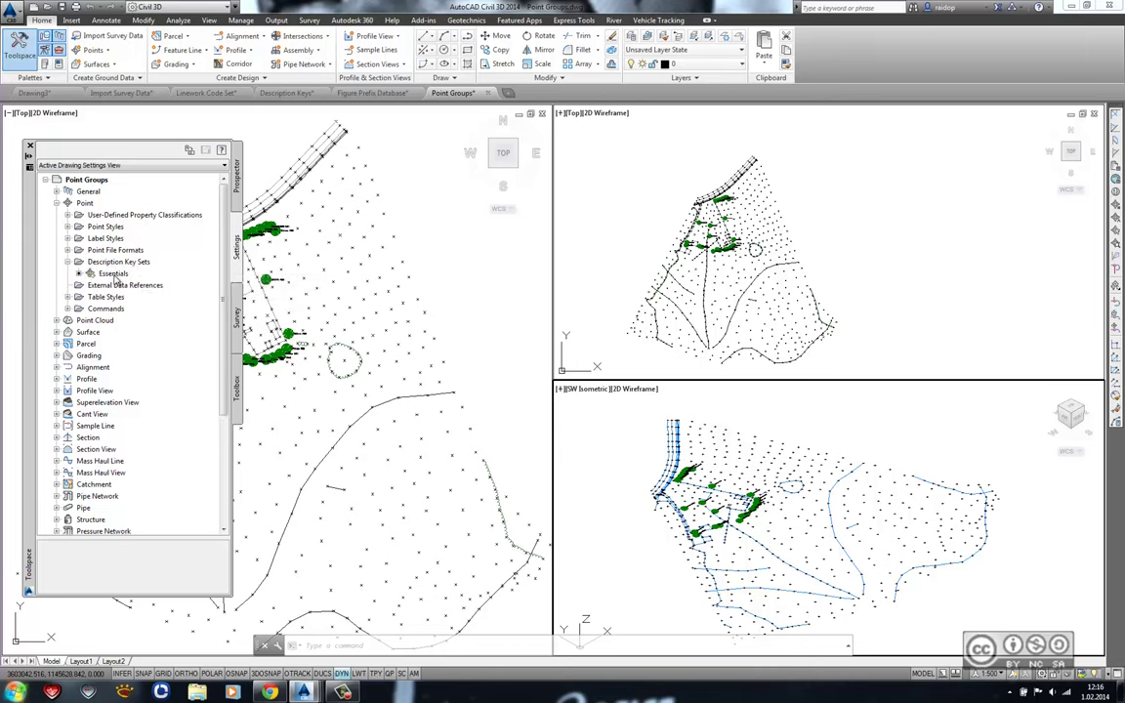
right_click(114, 275)
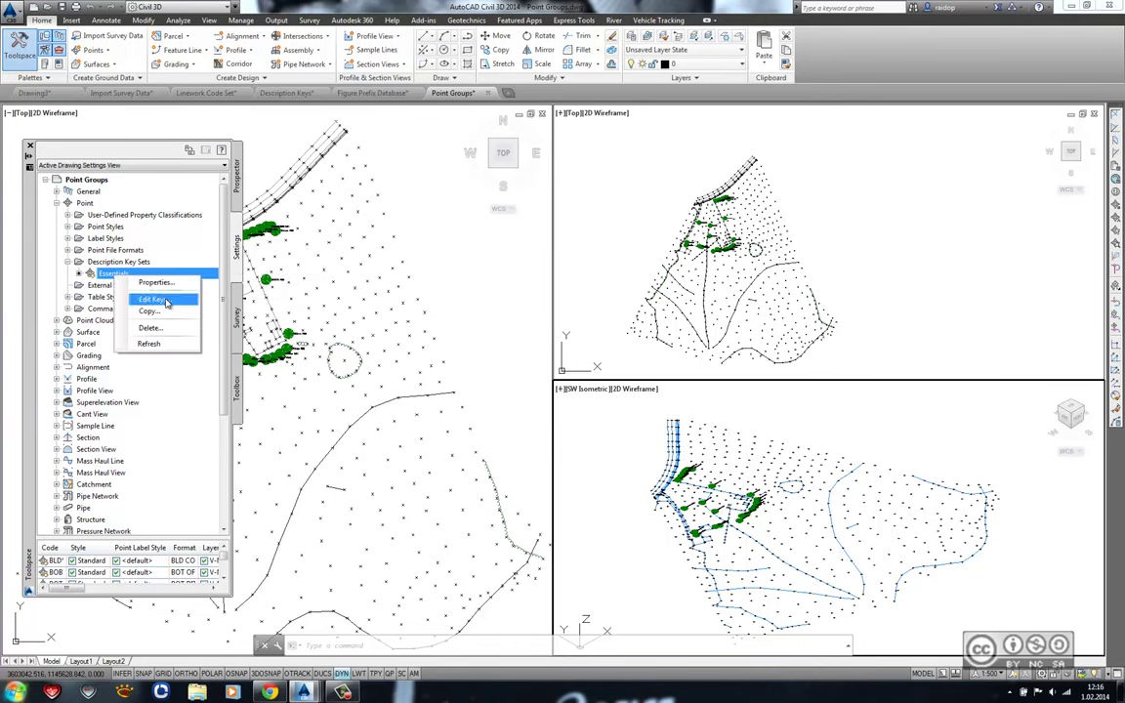
click(153, 299)
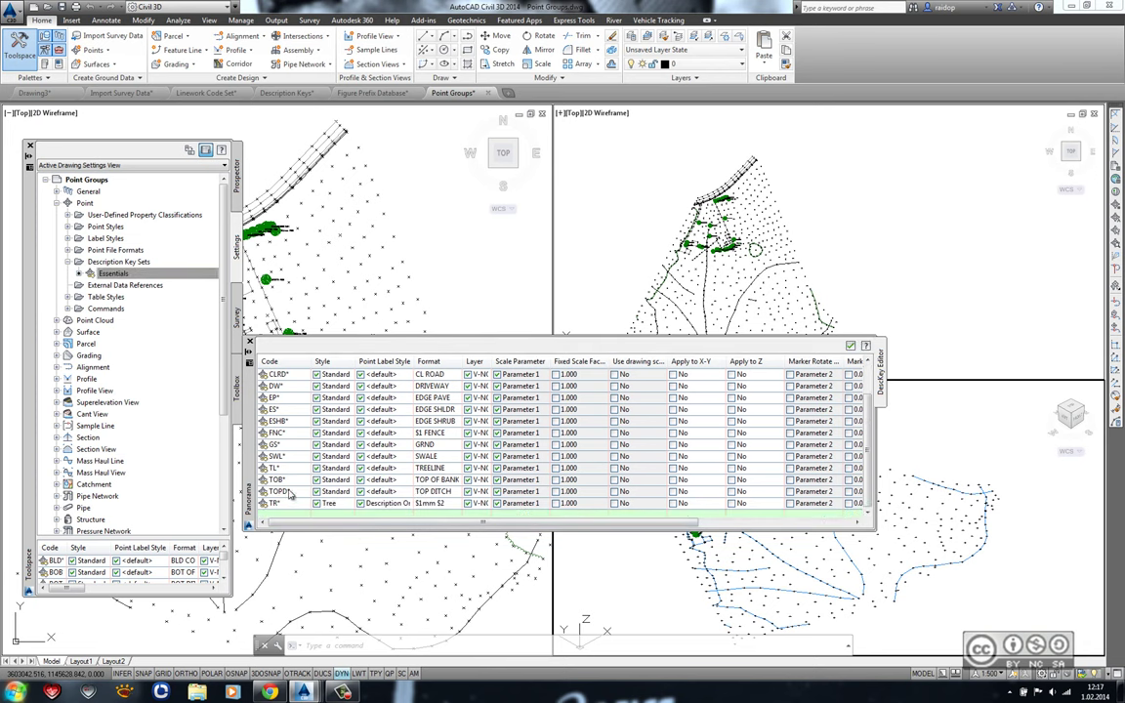
Change the style of the description keys BLD through TOPD to <default> and close the editor.
shift+click(288, 491)
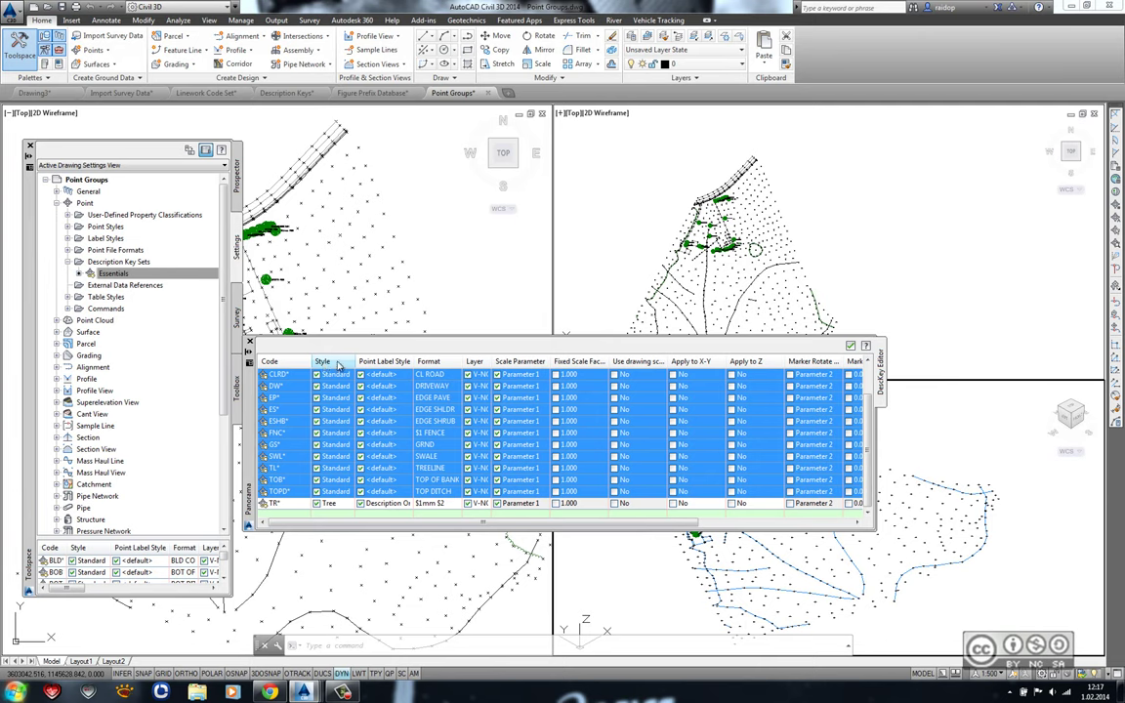
right_click(353, 364)
click(386, 372)
click(589, 337)
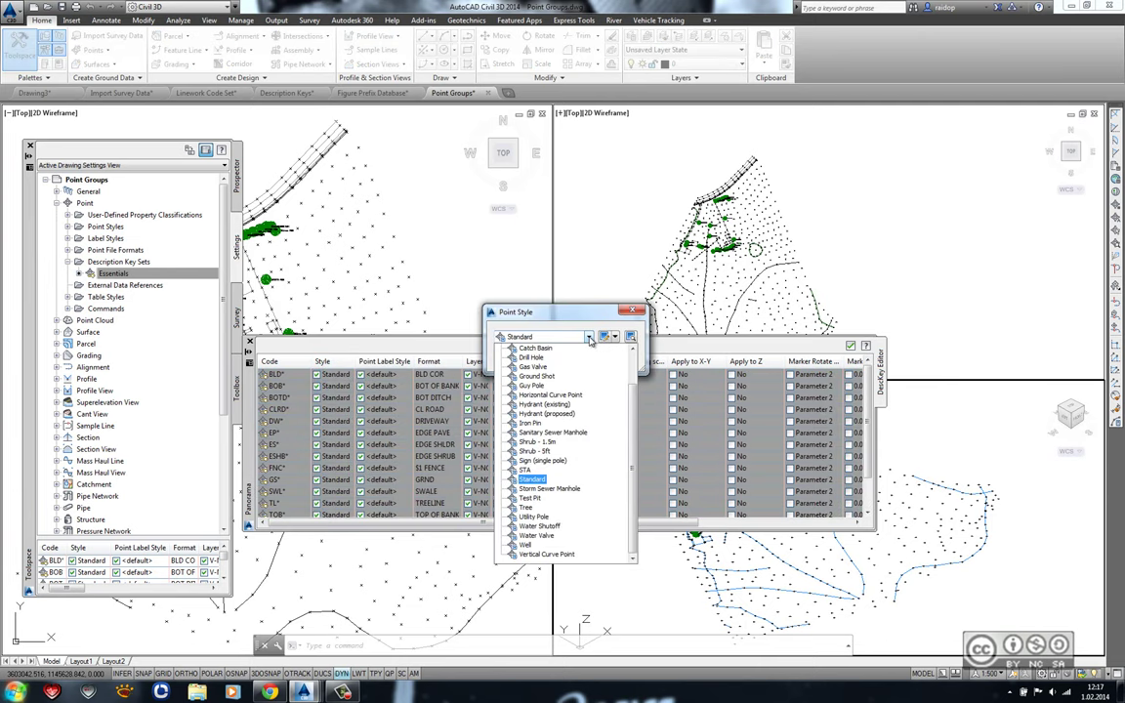
click(589, 346)
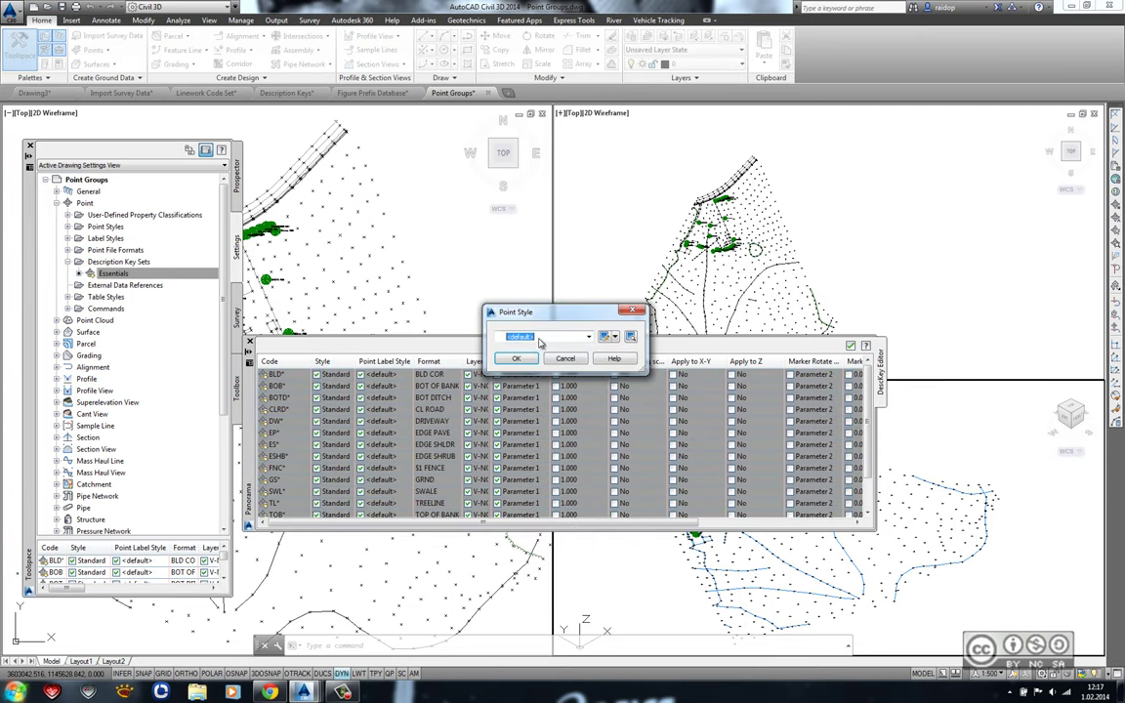
click(519, 360)
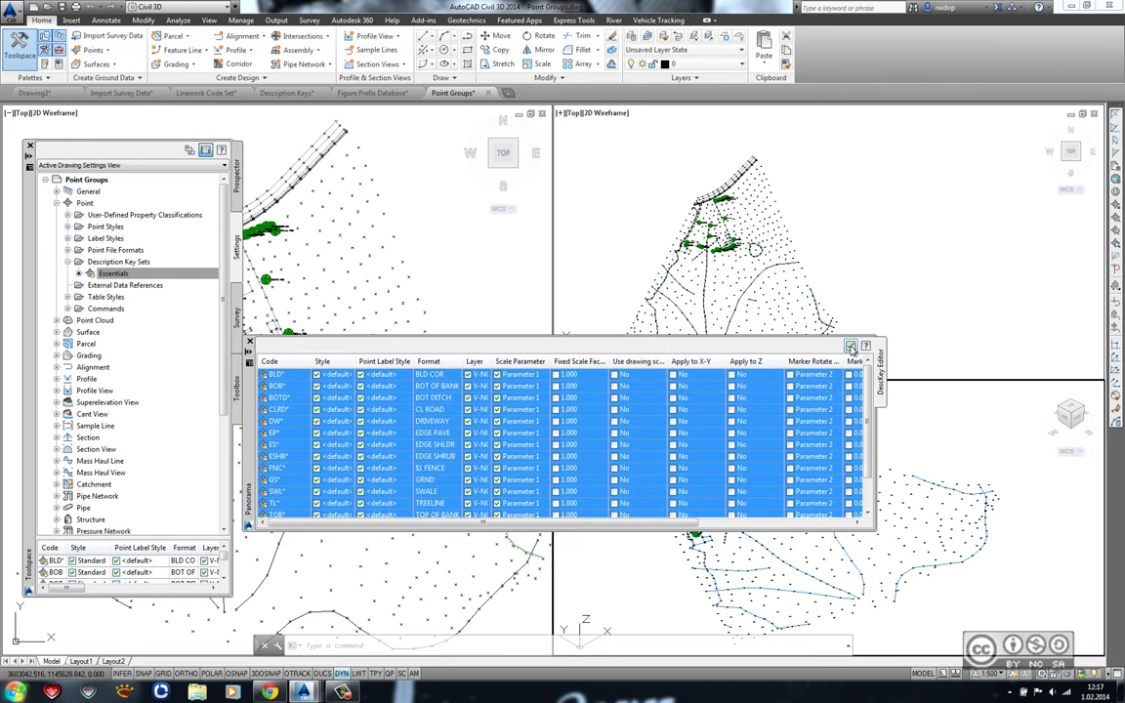
click(851, 346)
click(236, 180)
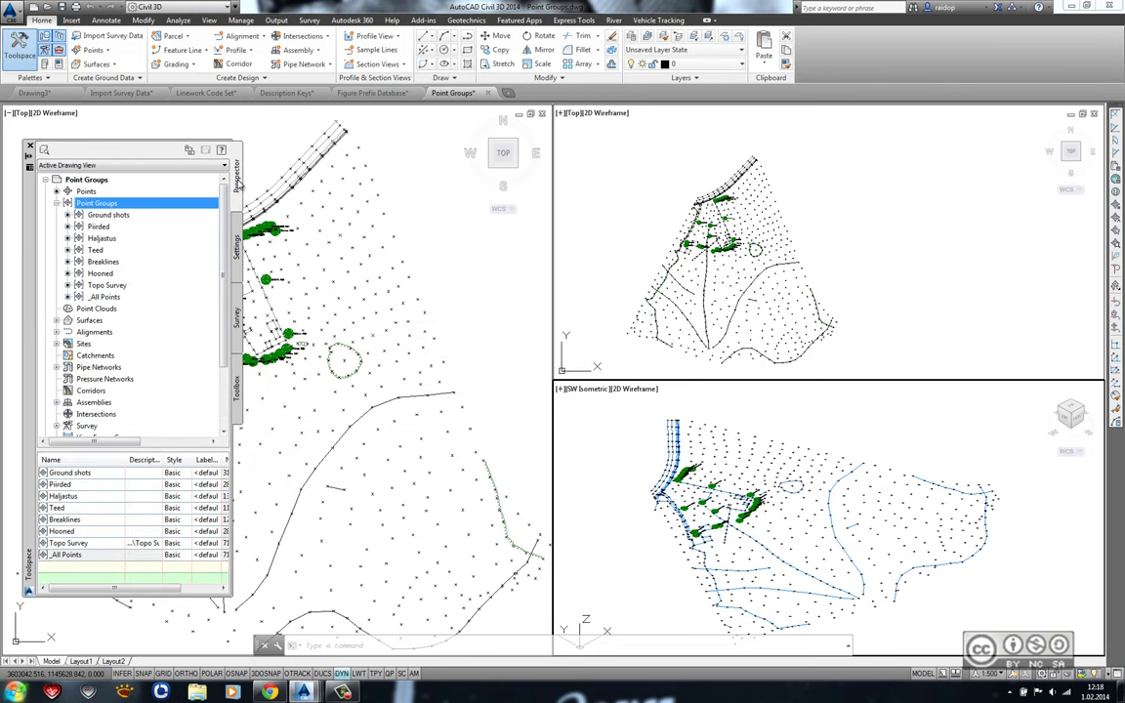
Apply description keys to the _All Points group and zoom in on the labelled points.
right_click(98, 299)
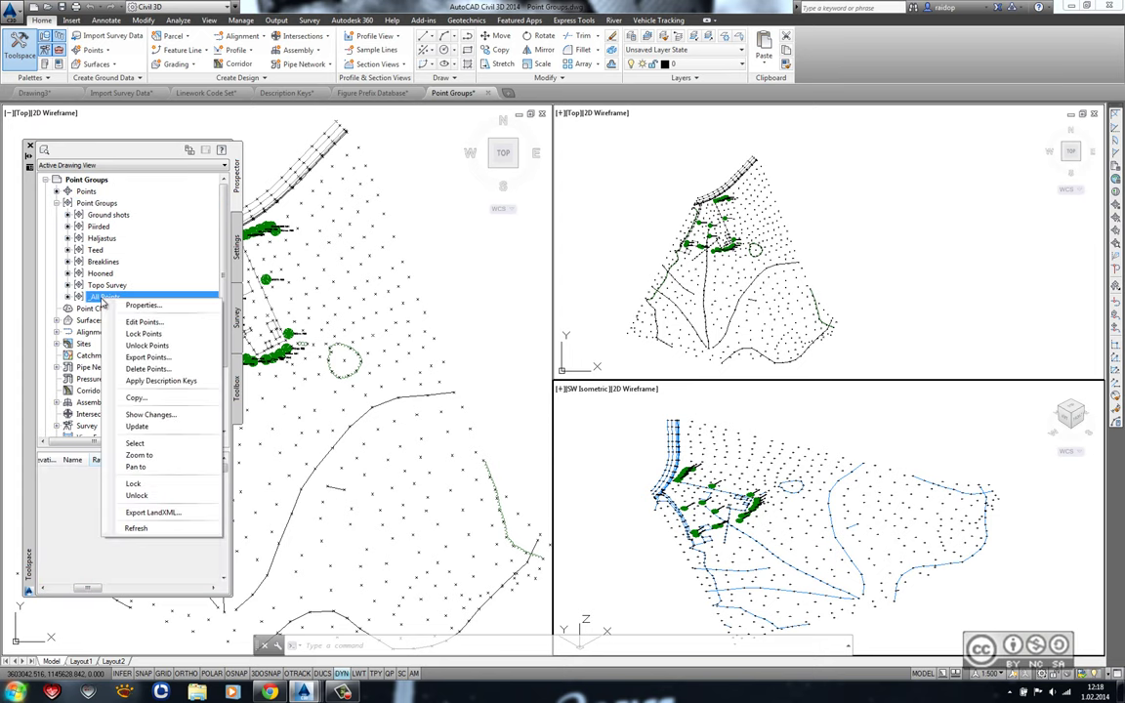
click(162, 385)
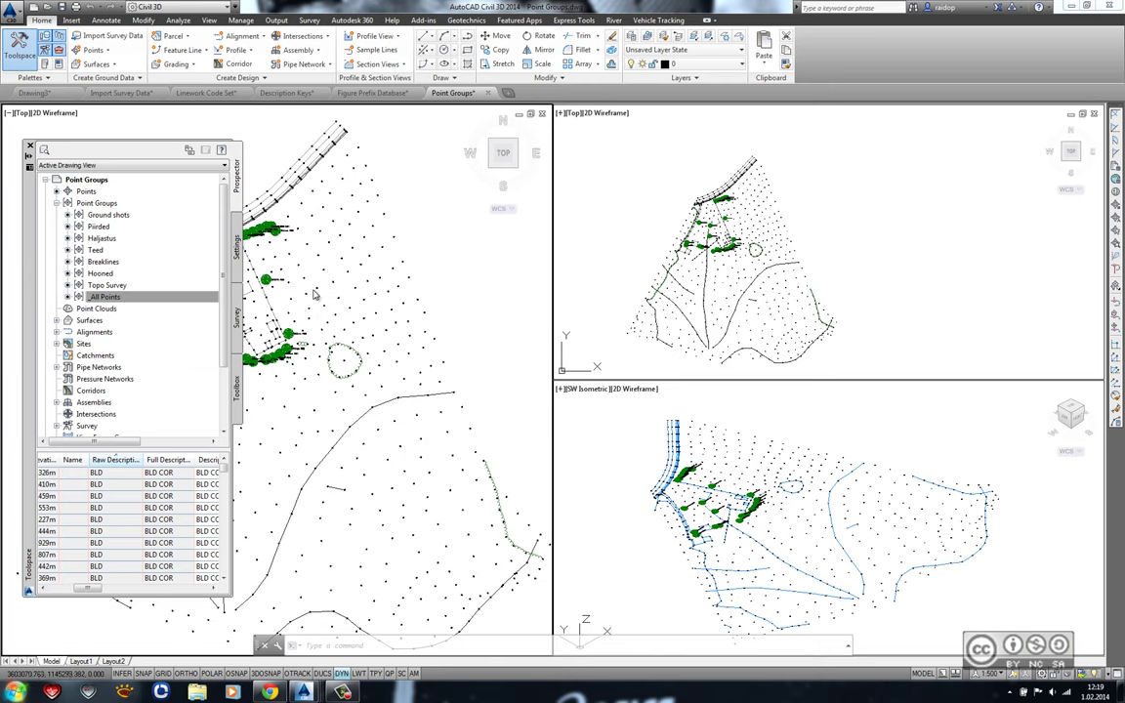
scroll(315, 295, up, 5)
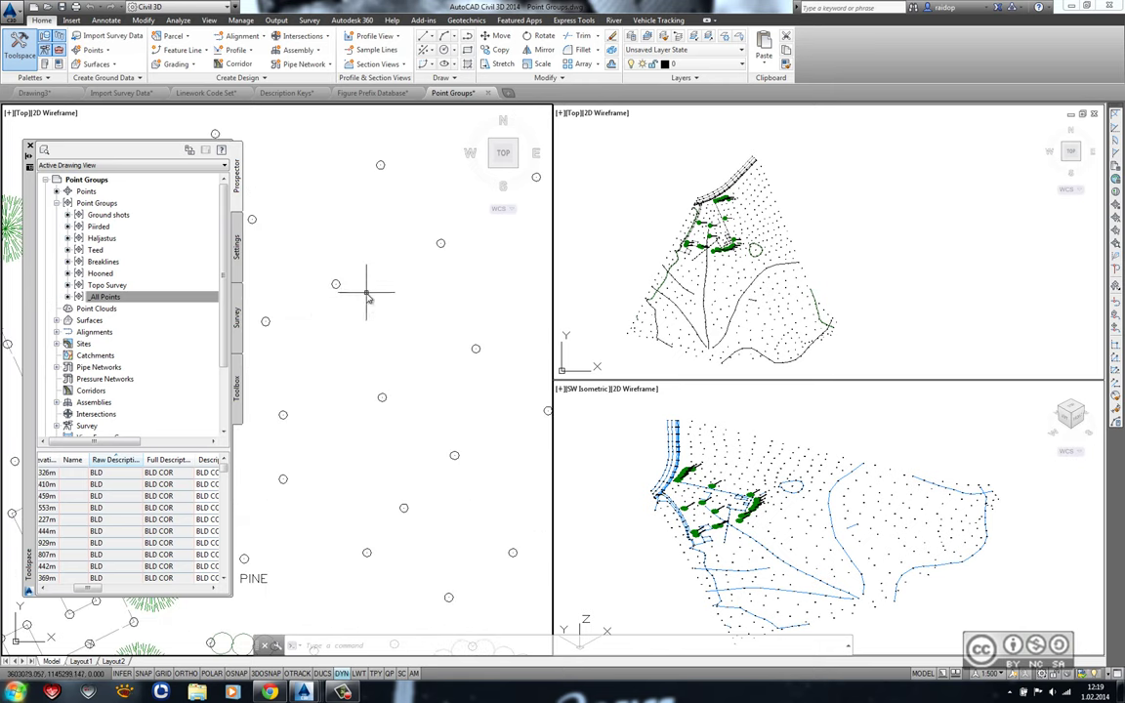
Give the Ground shots group the Ground Shot point style and Elevation Only labels.
right_click(124, 220)
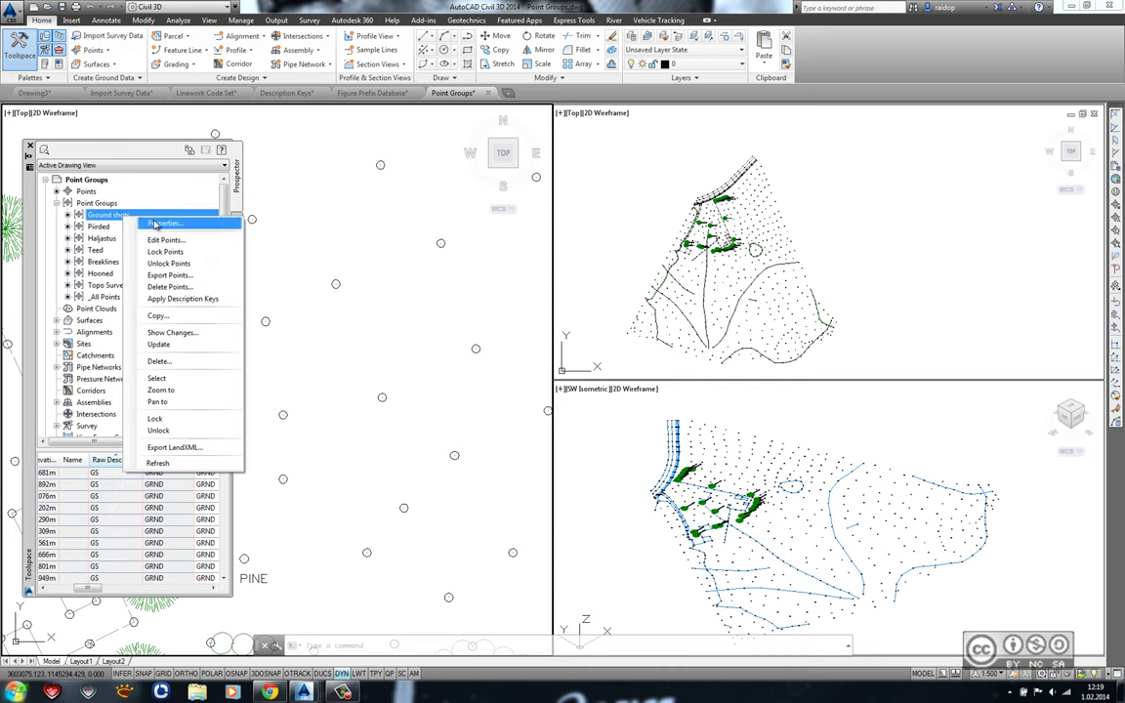
click(156, 224)
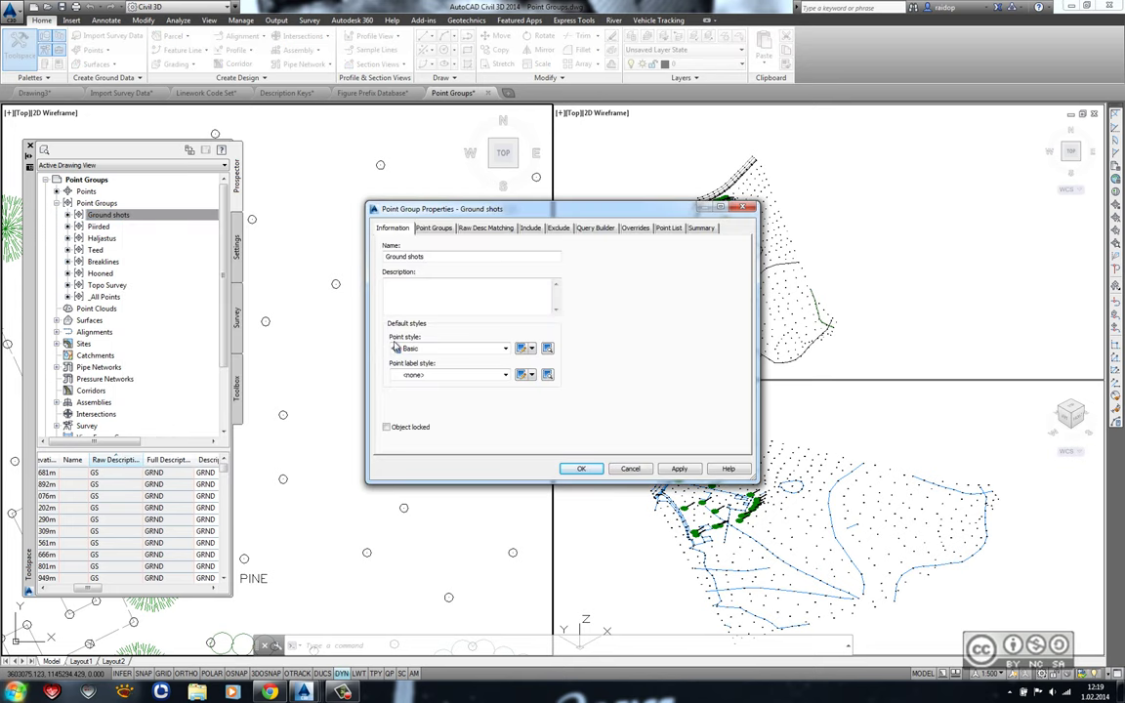
click(417, 350)
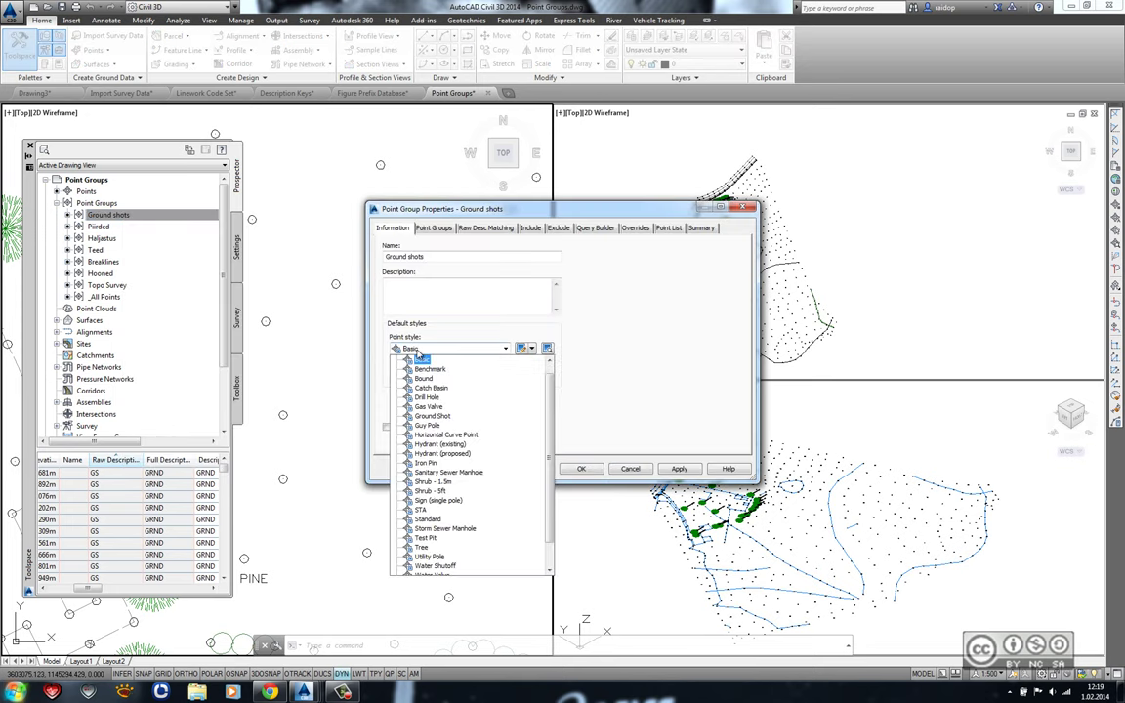
click(432, 416)
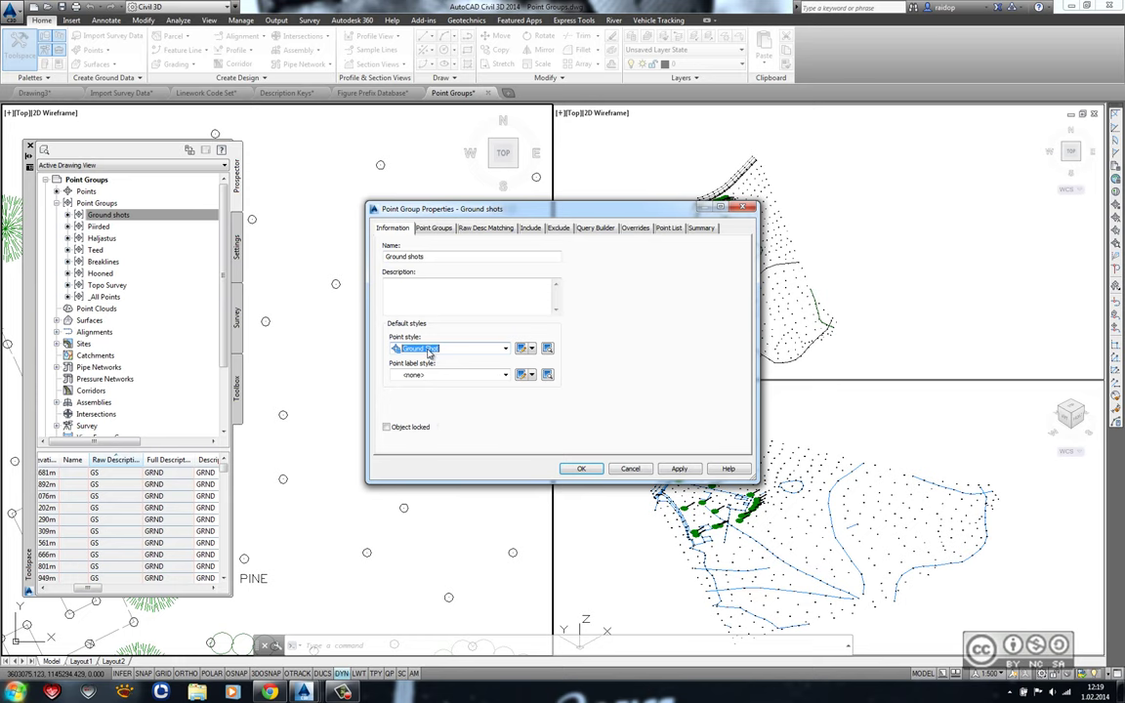
click(411, 374)
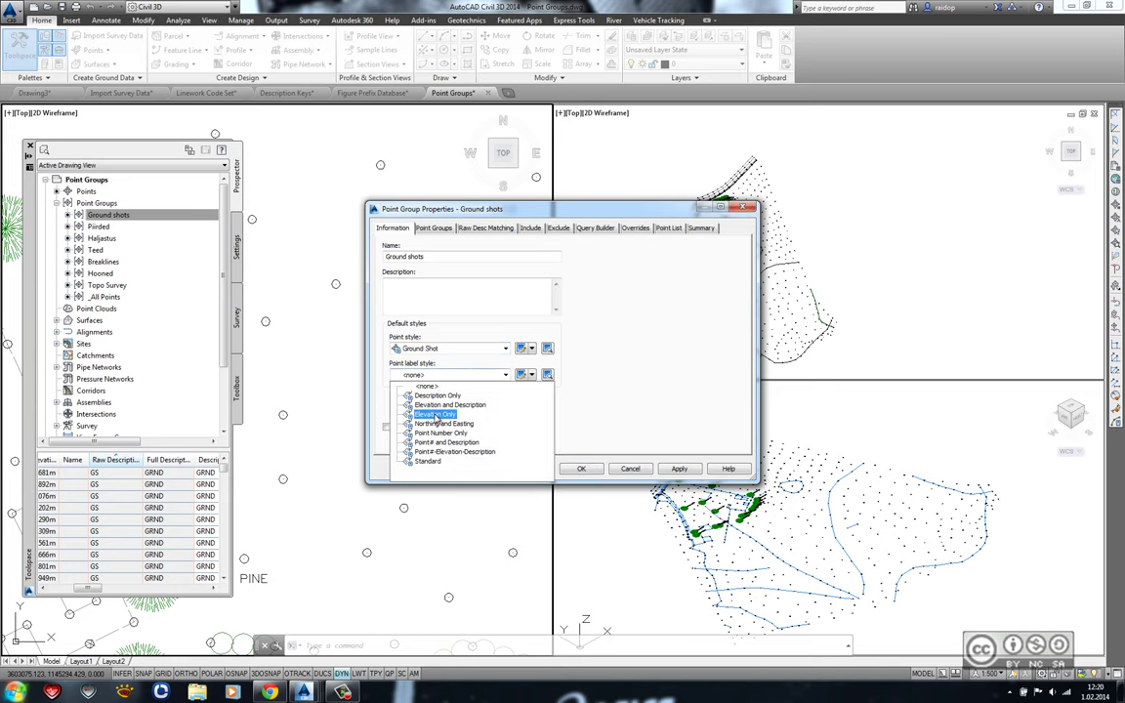
click(436, 419)
click(581, 469)
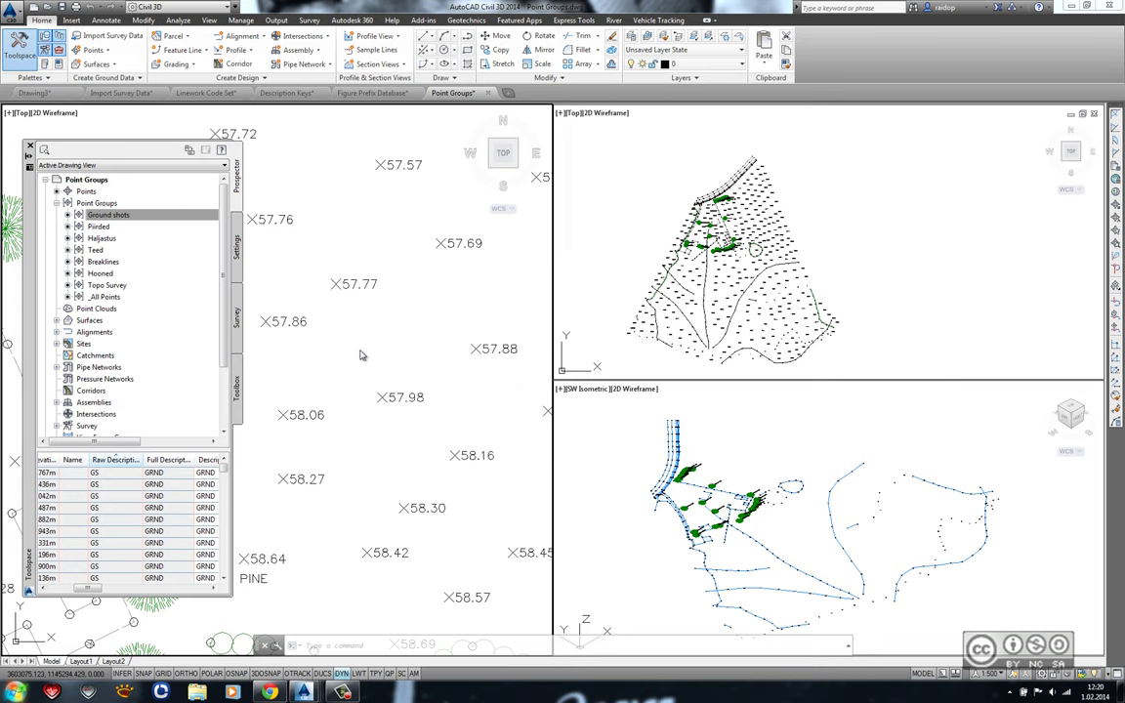
scroll(448, 327, down, 2)
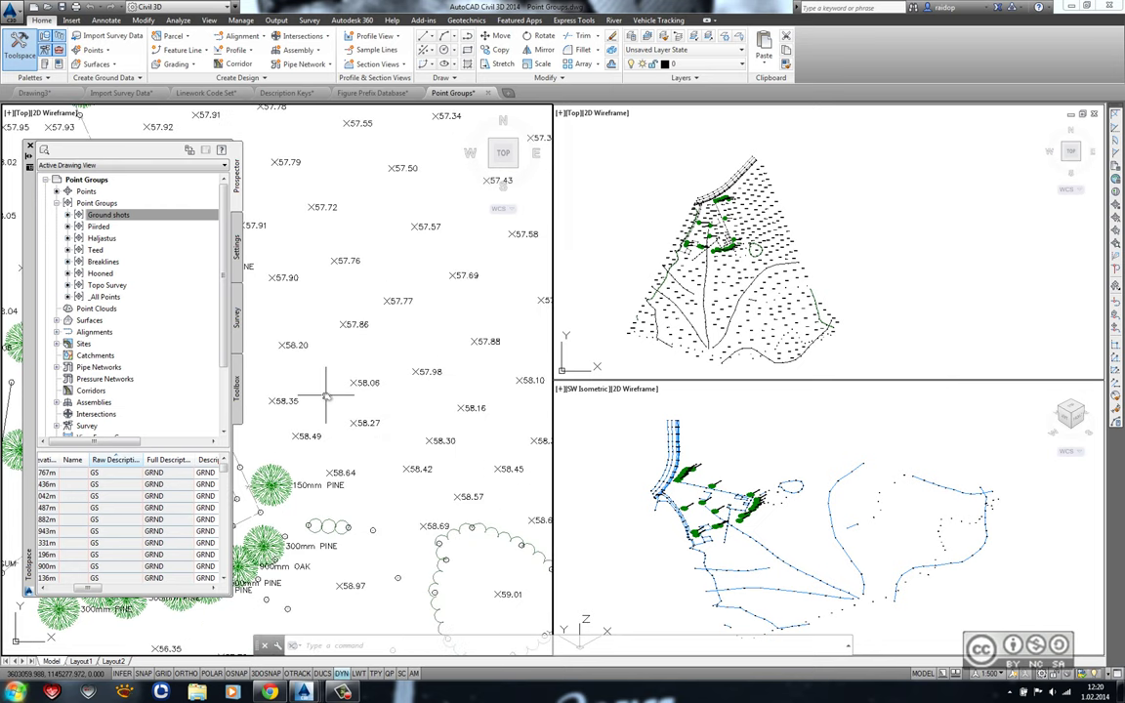
scroll(326, 396, down, 1)
scroll(411, 314, down, 1)
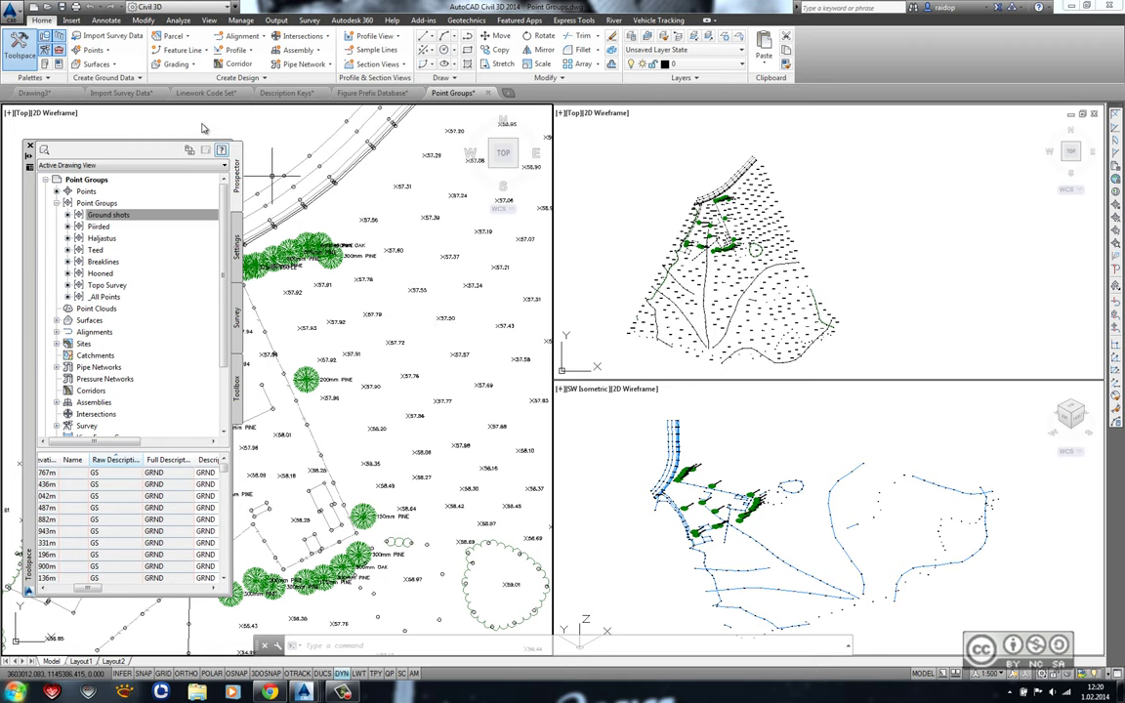
Export only the Teed group's points to a points file in the 03 folder on drive D.
click(277, 21)
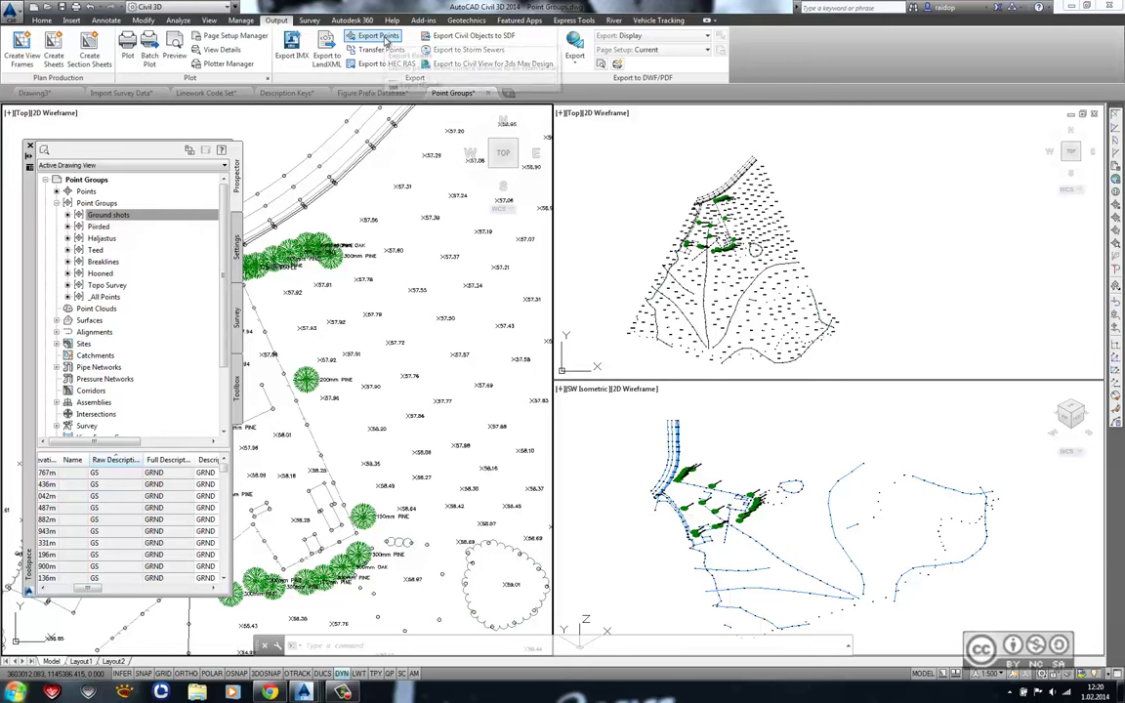
click(386, 39)
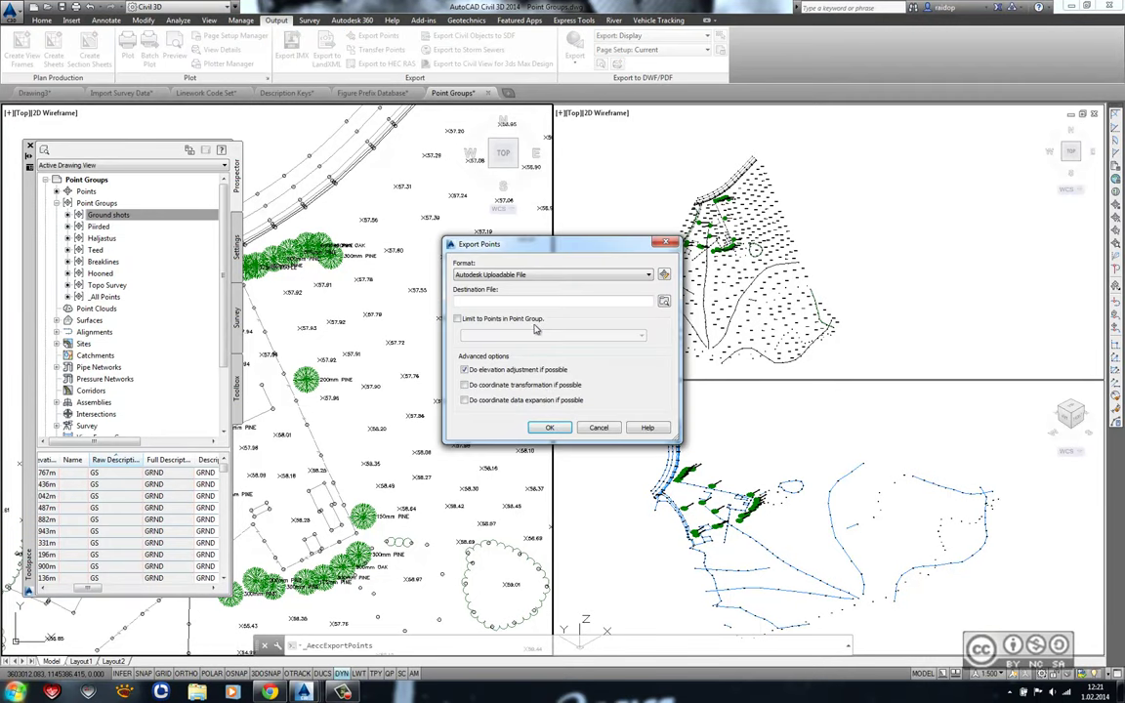
click(486, 320)
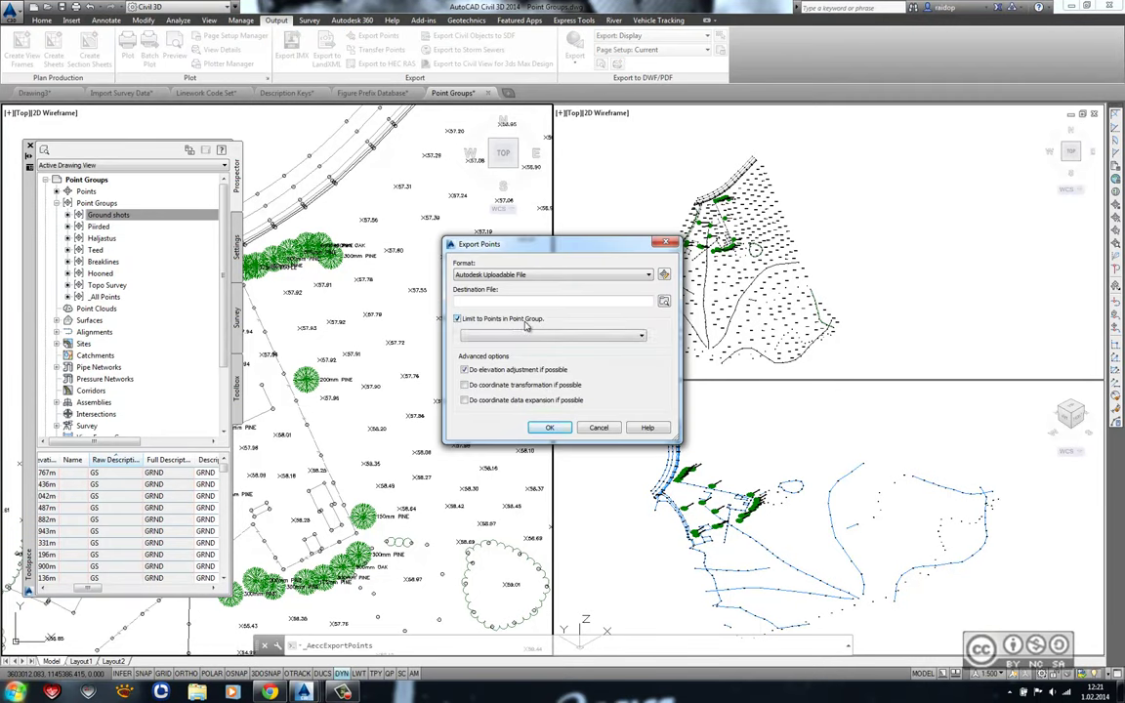
click(526, 336)
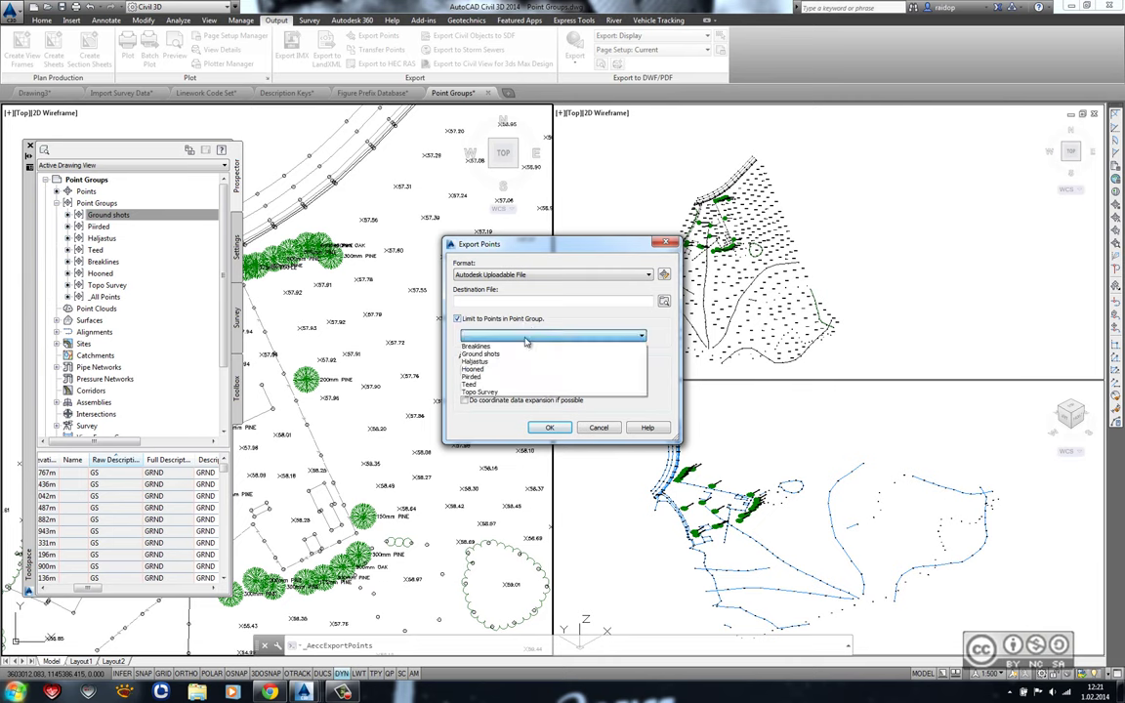
click(537, 385)
click(550, 427)
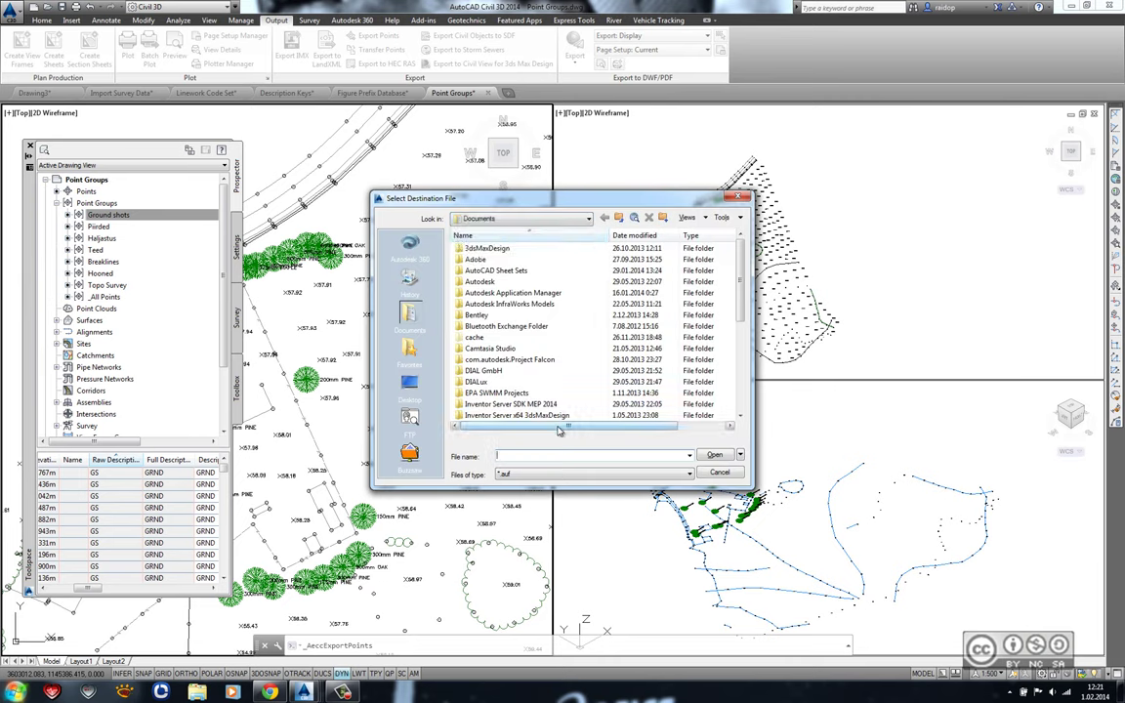
click(529, 218)
click(494, 287)
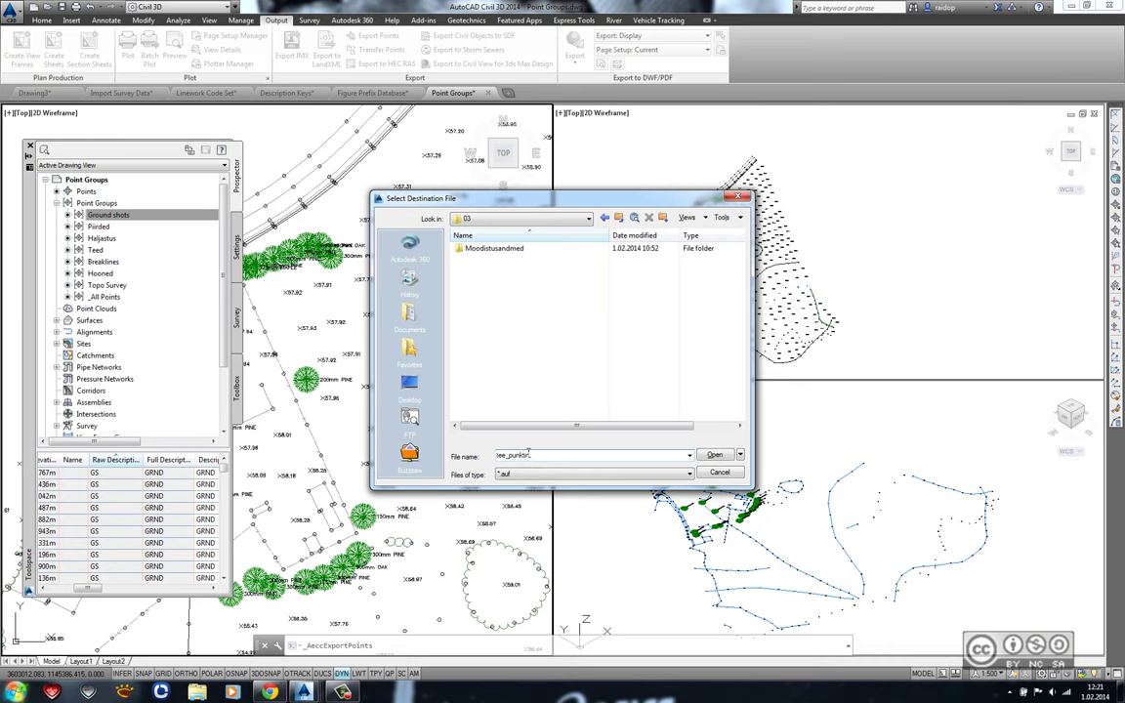
key(Return)
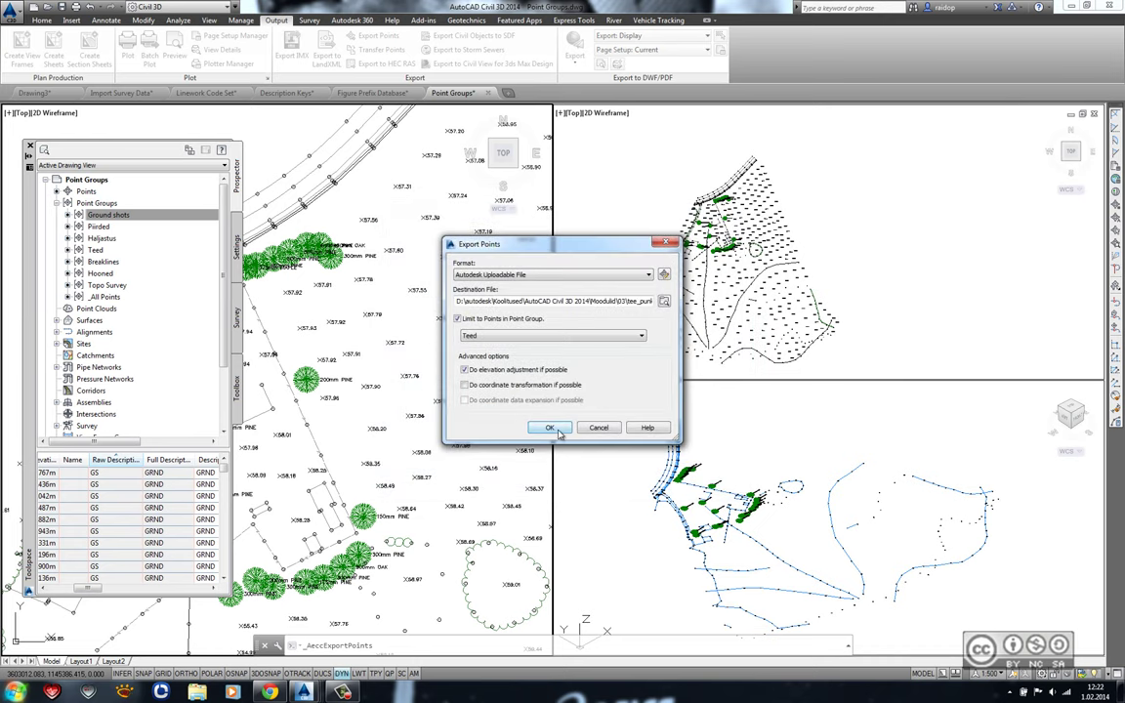
click(553, 429)
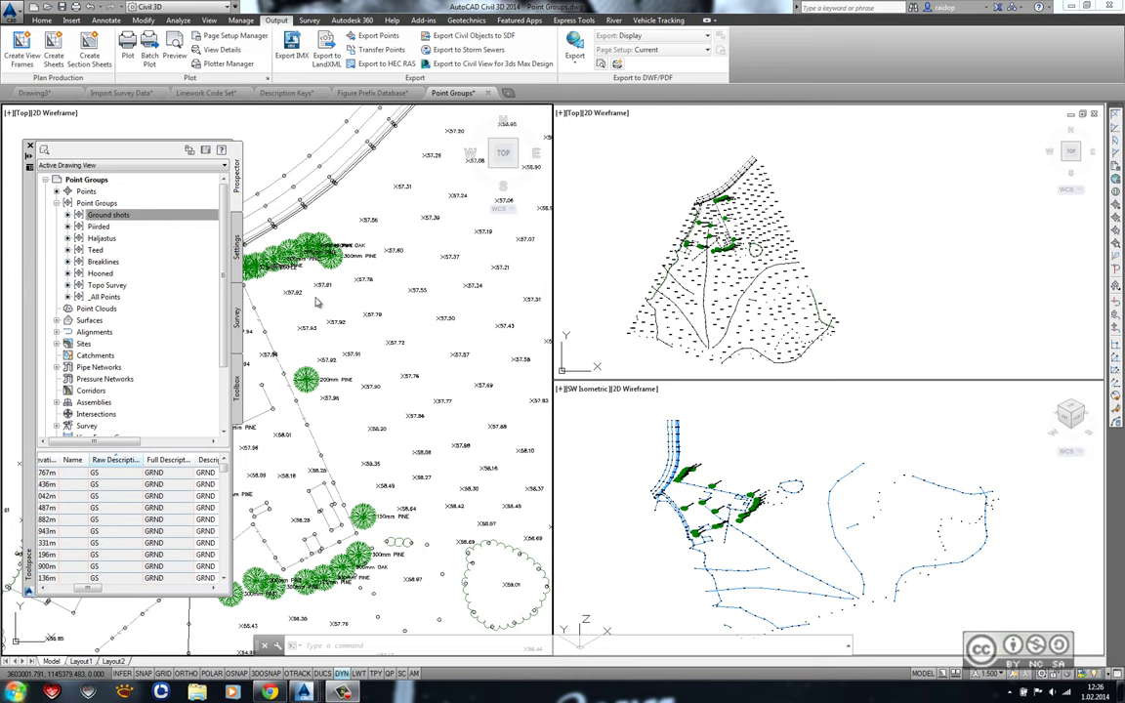
Review the Ground shots properties without changes, then show the Settings tree with the Essentials key set.
click(235, 249)
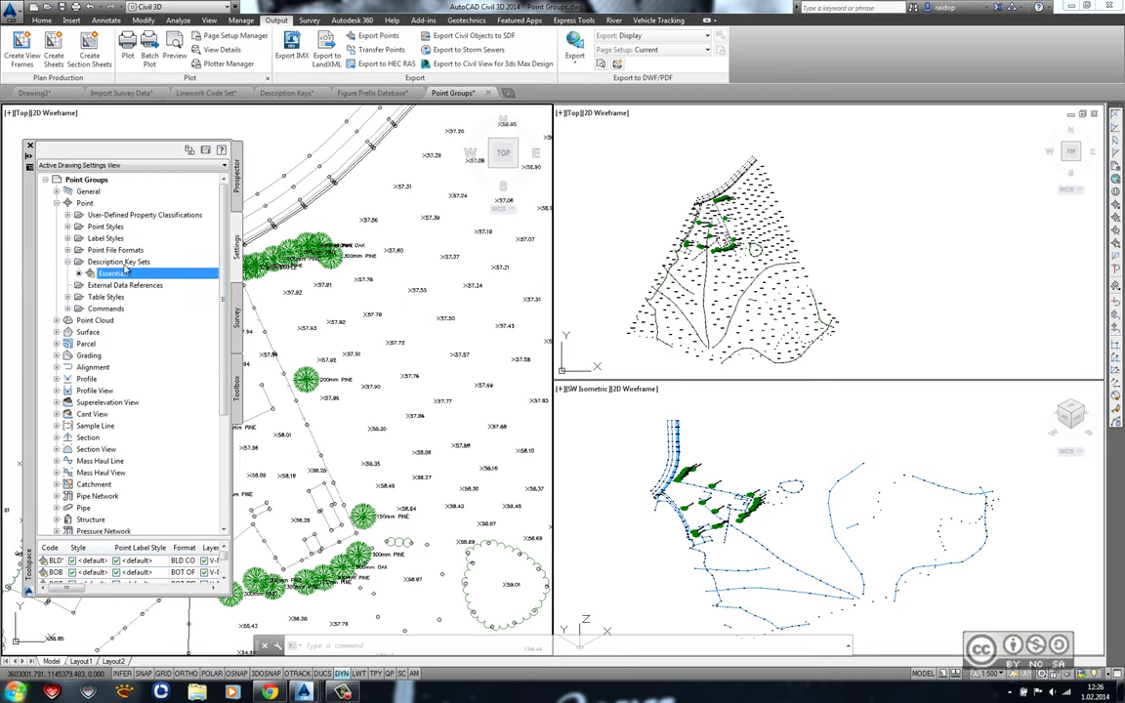
click(238, 187)
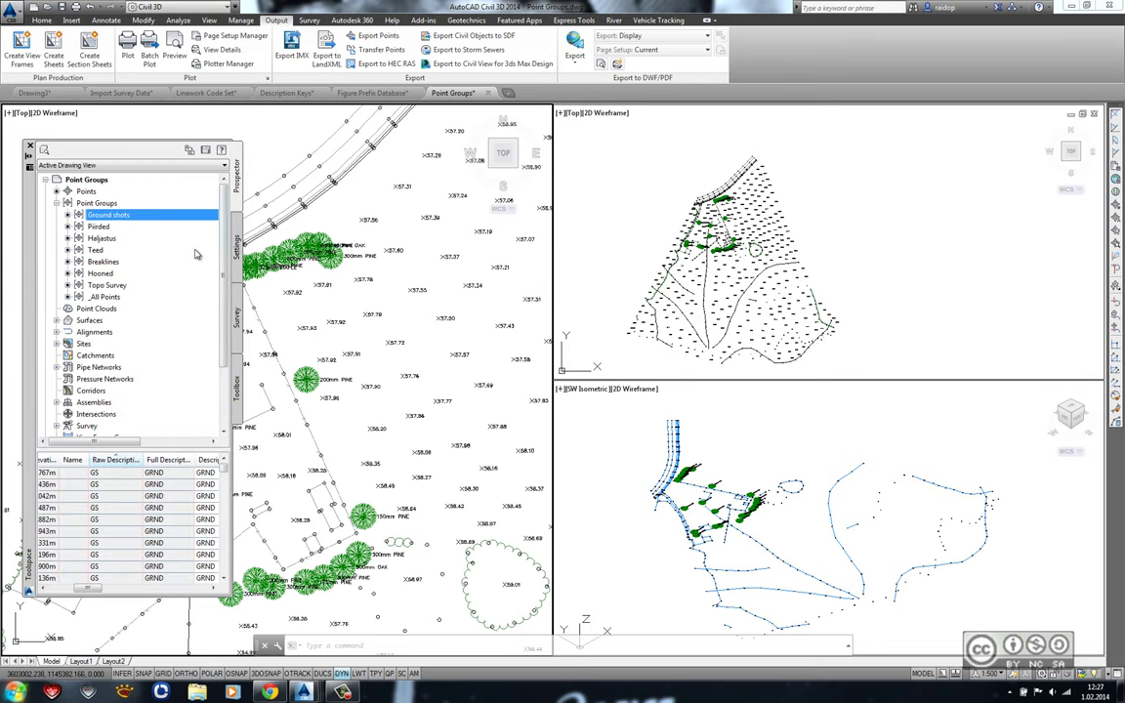
right_click(110, 215)
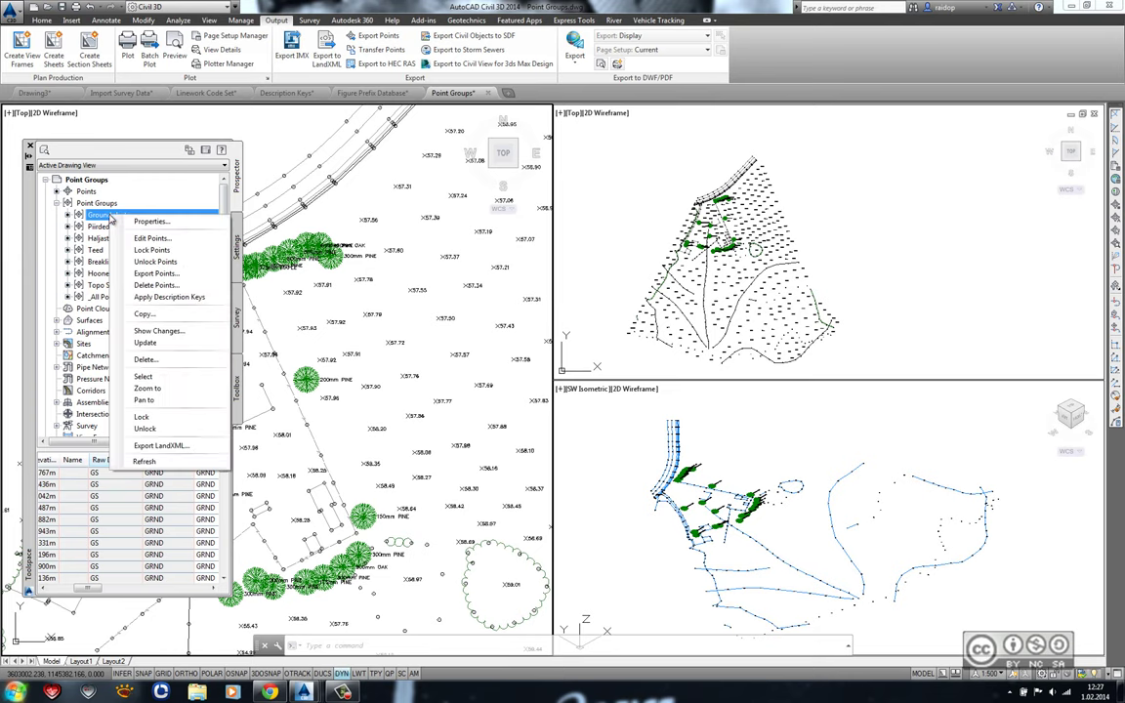
click(148, 221)
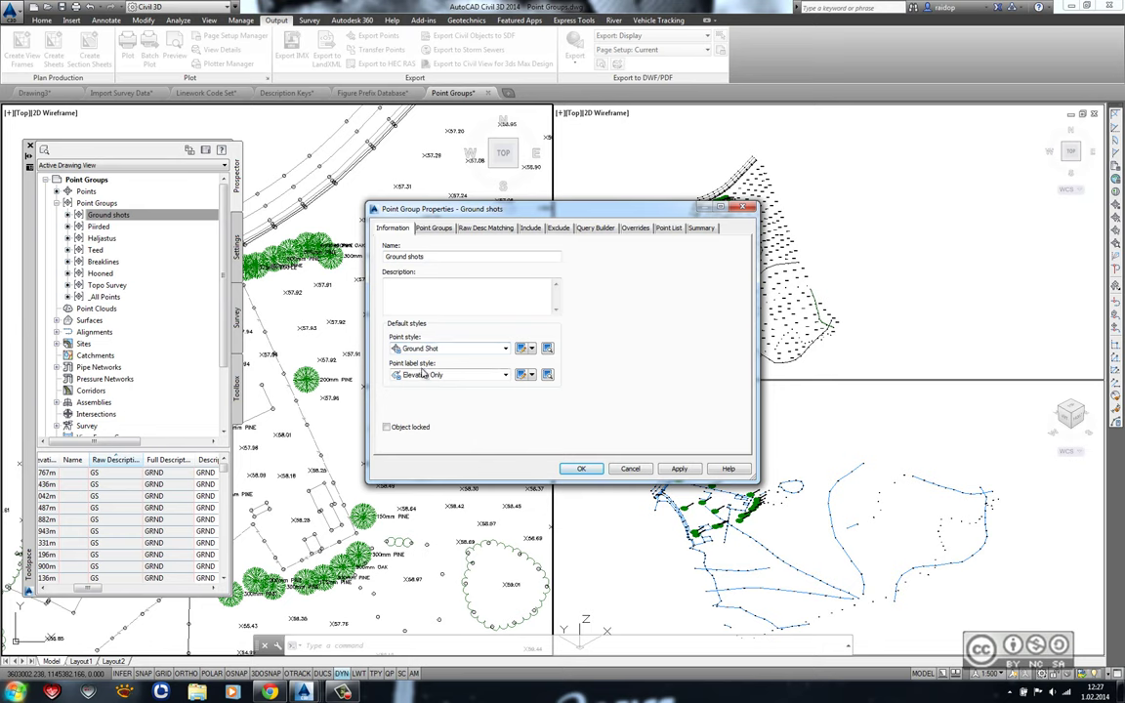
click(630, 469)
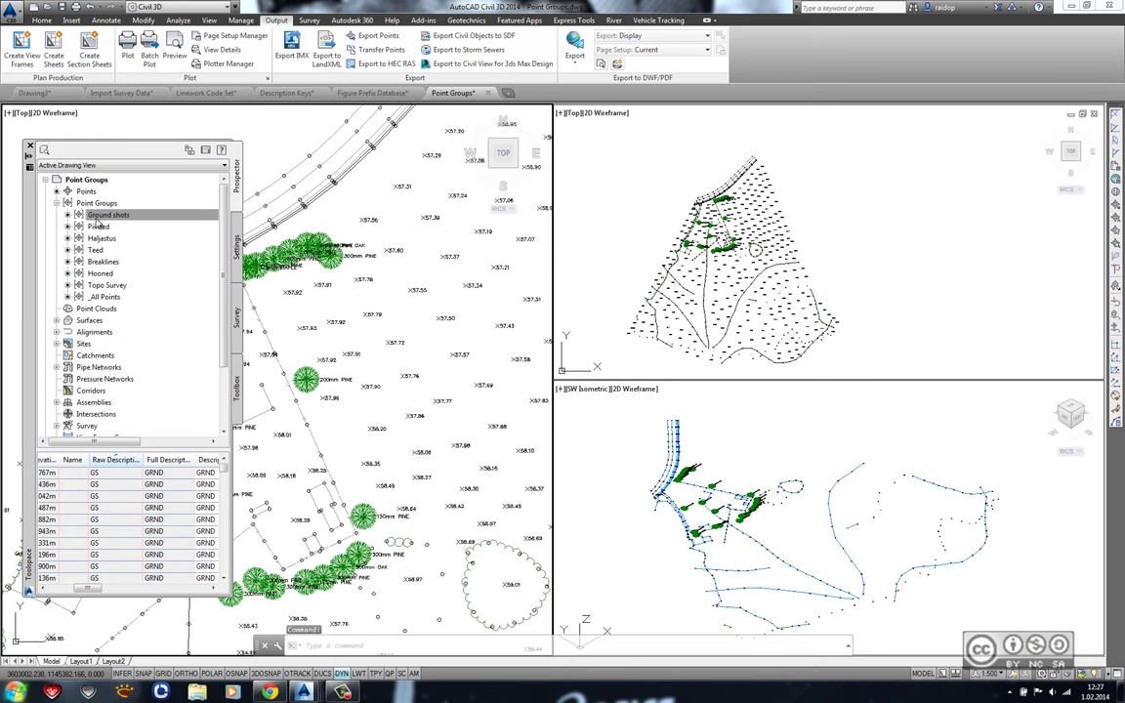
click(236, 250)
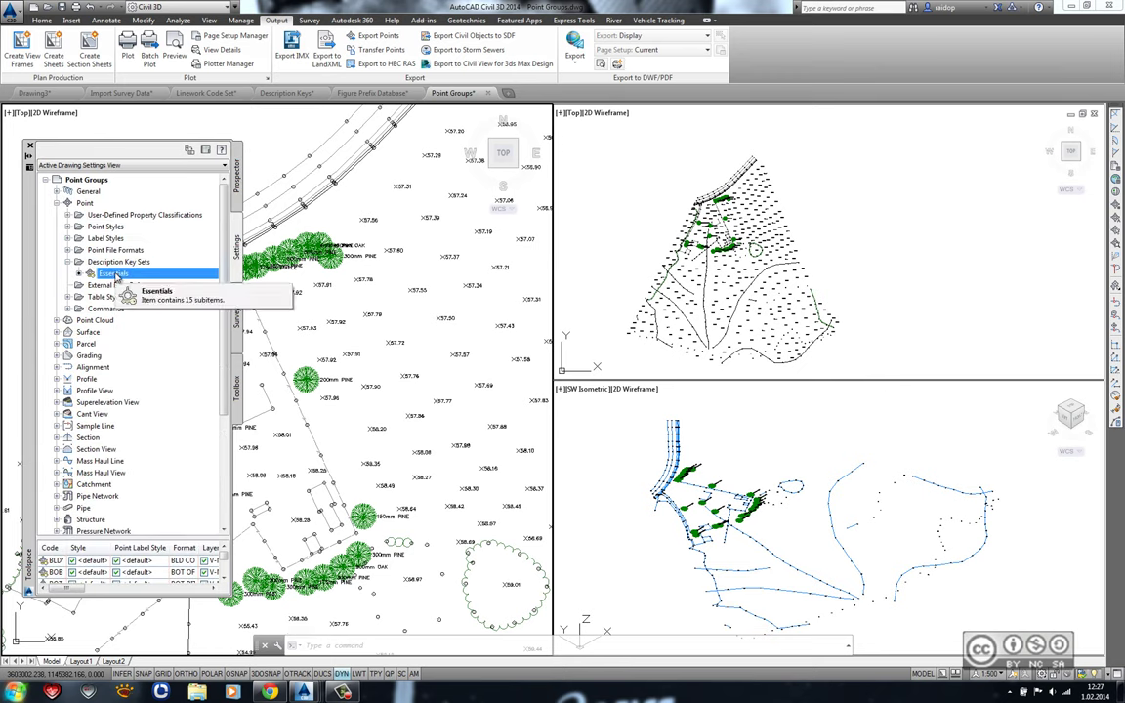
right_click(117, 274)
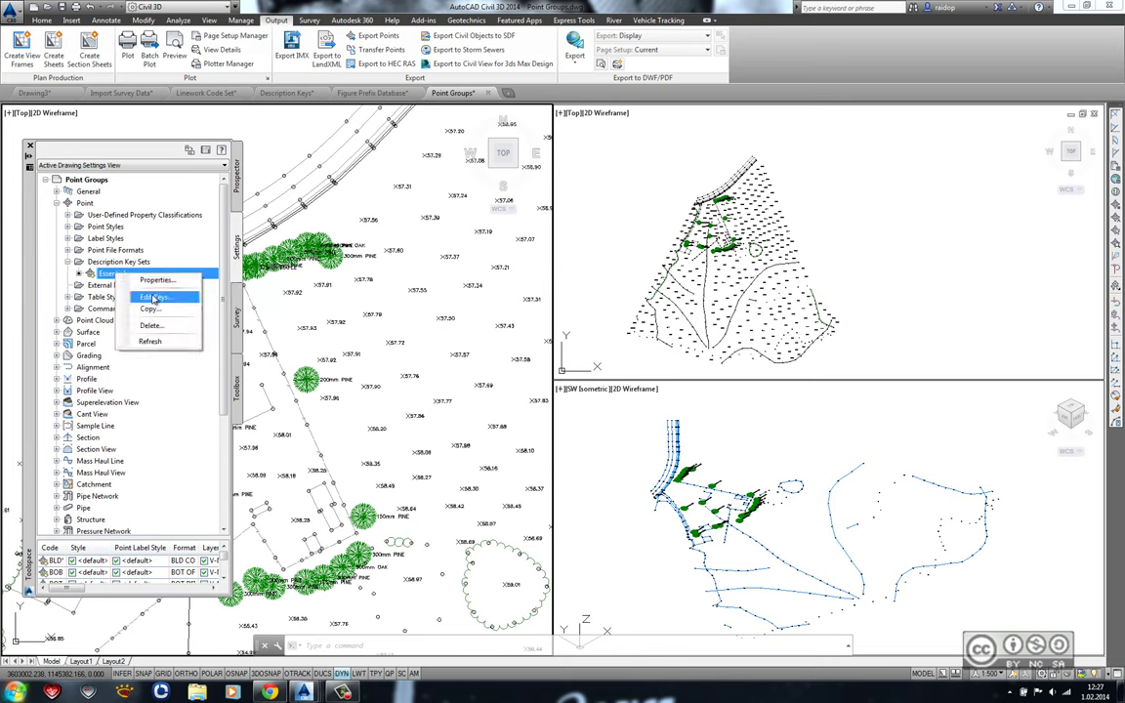
click(152, 298)
key(ctrl+a)
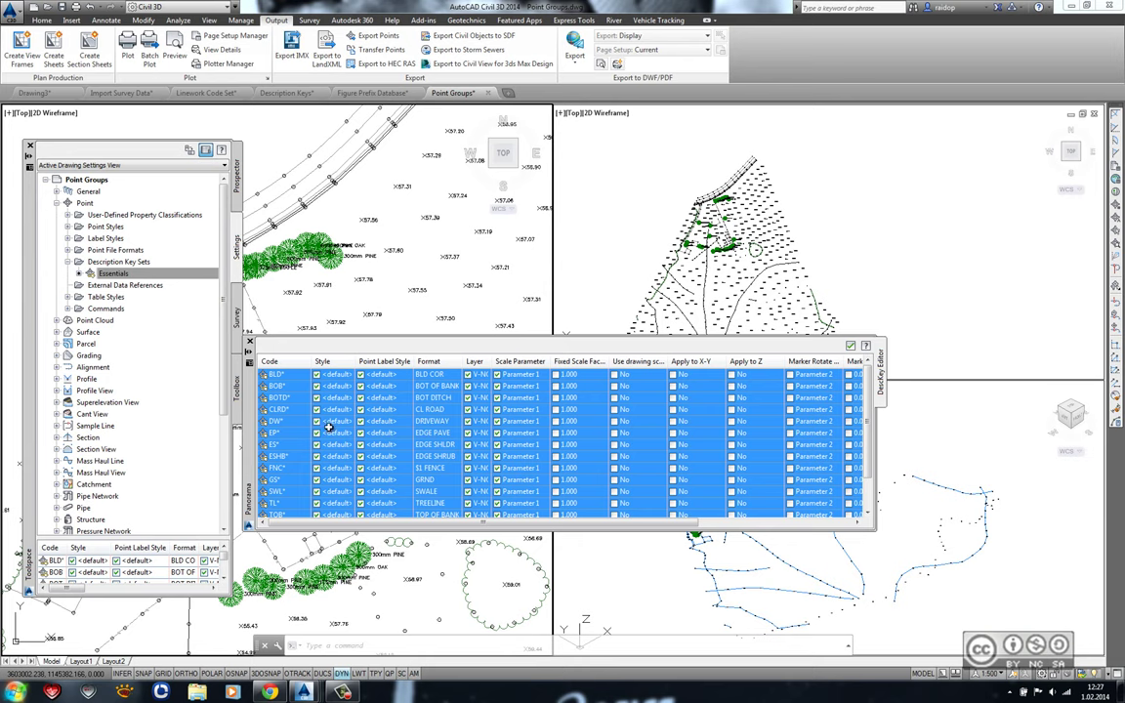
drag(333, 410, 346, 428)
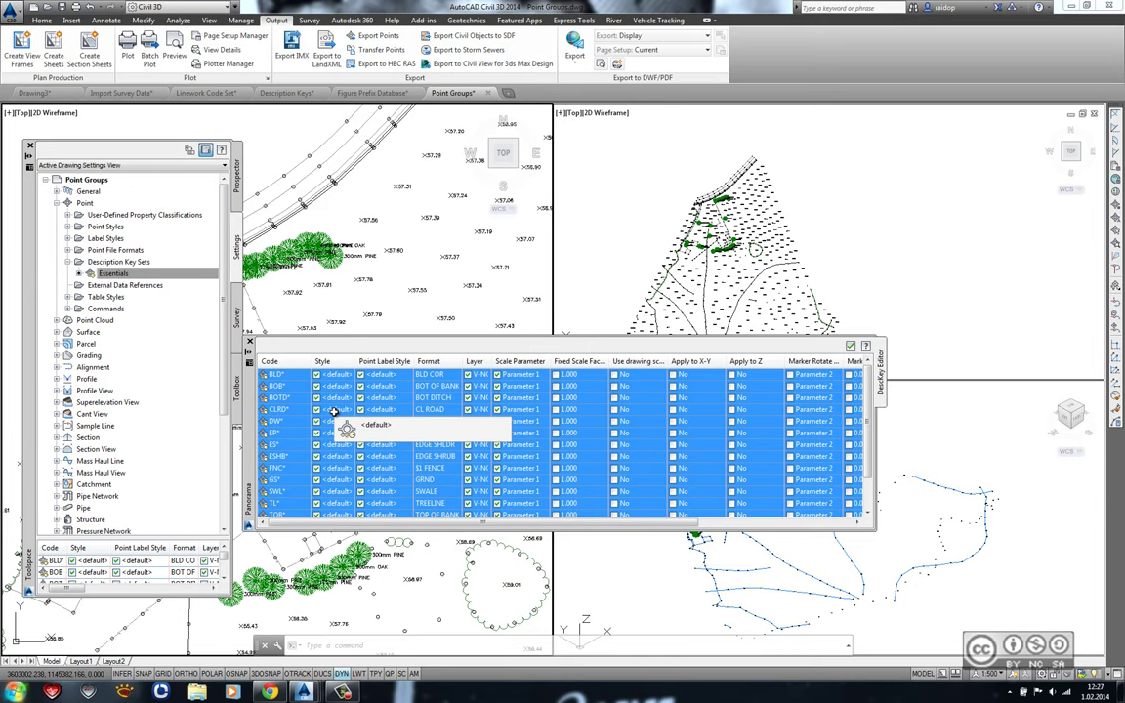
drag(333, 411, 344, 397)
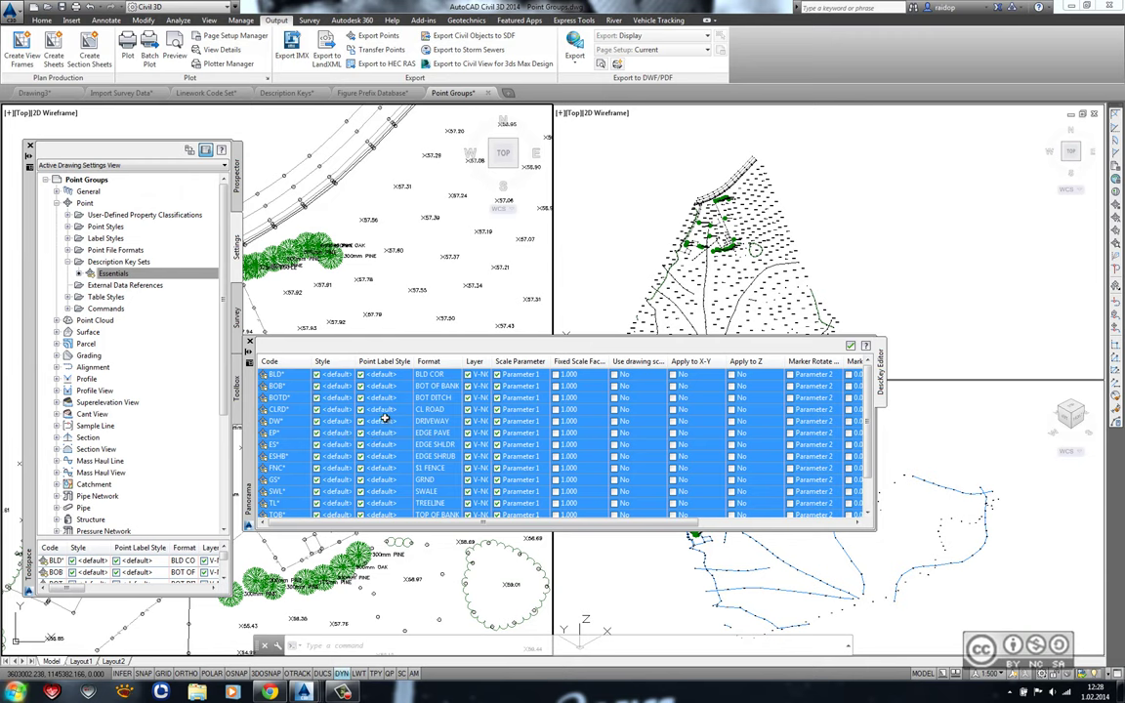
click(127, 273)
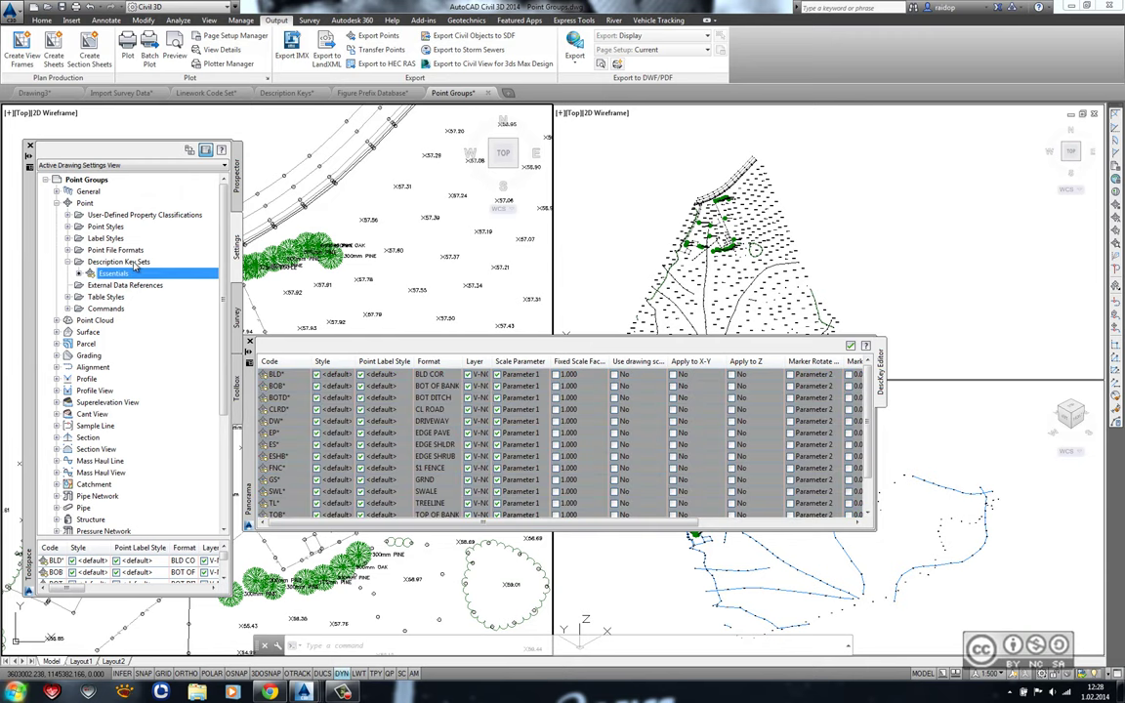
Reopen the Ground shots properties and confirm its point style.
click(237, 200)
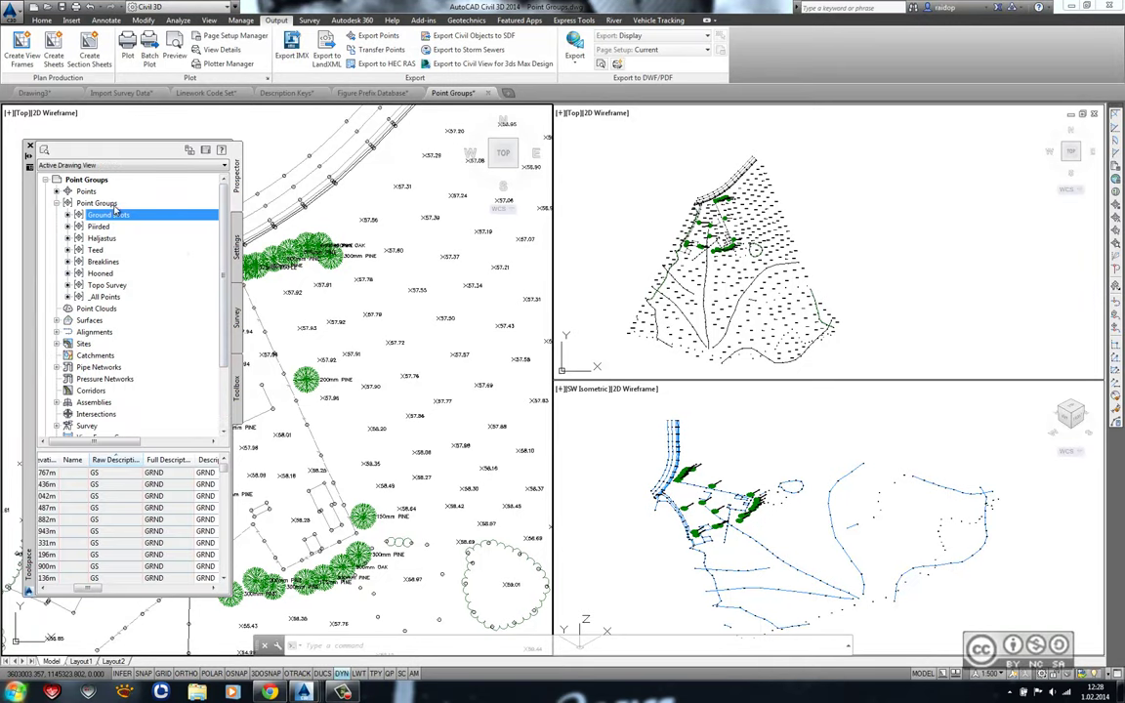
right_click(114, 216)
click(137, 202)
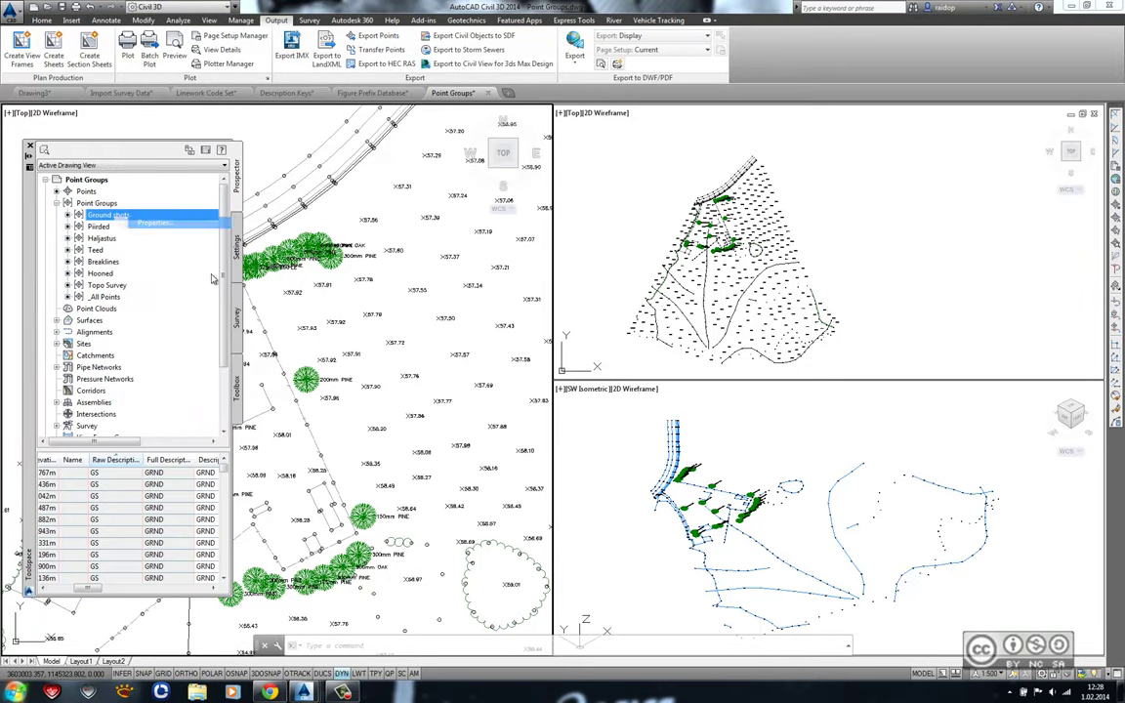
click(504, 349)
scroll(550, 374, up, 1)
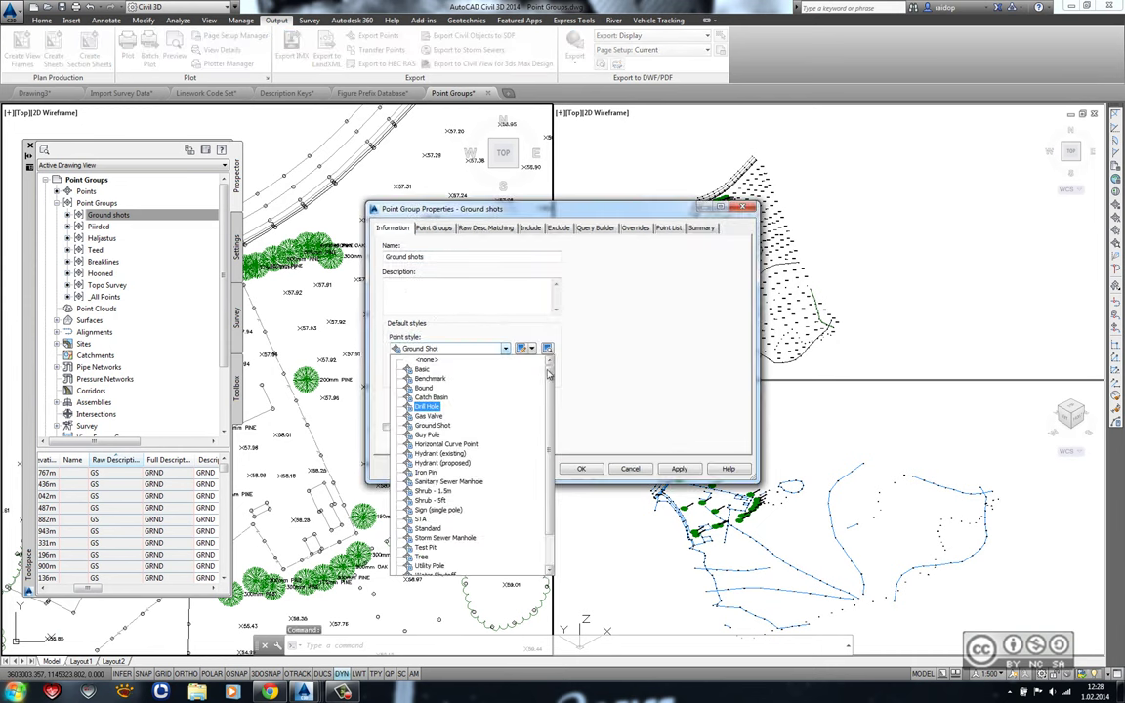
click(430, 359)
click(581, 469)
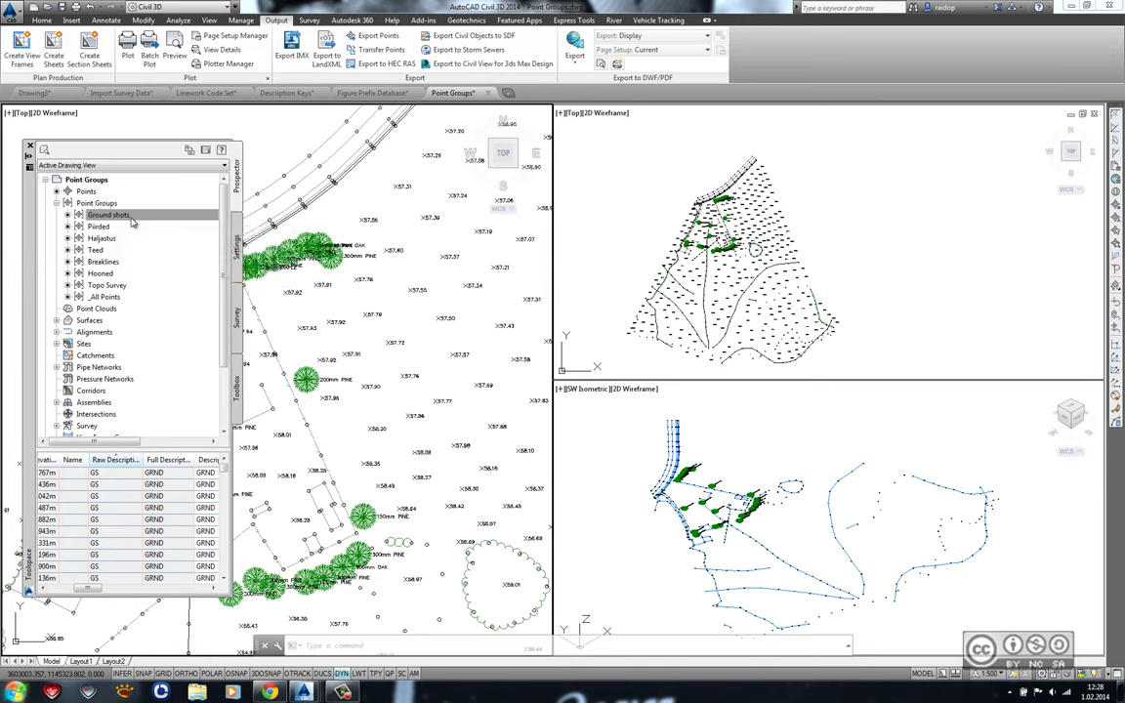
Check that no overrides are on for Ground shots, then return to the point groups tree.
right_click(116, 216)
click(141, 224)
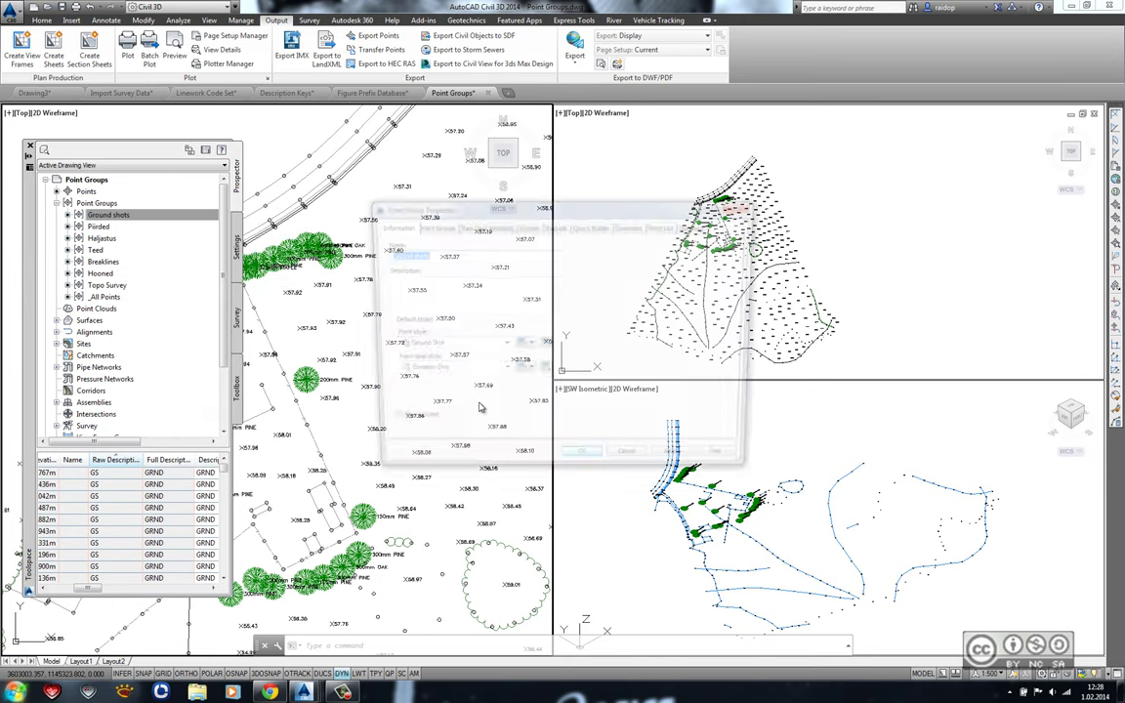
click(635, 229)
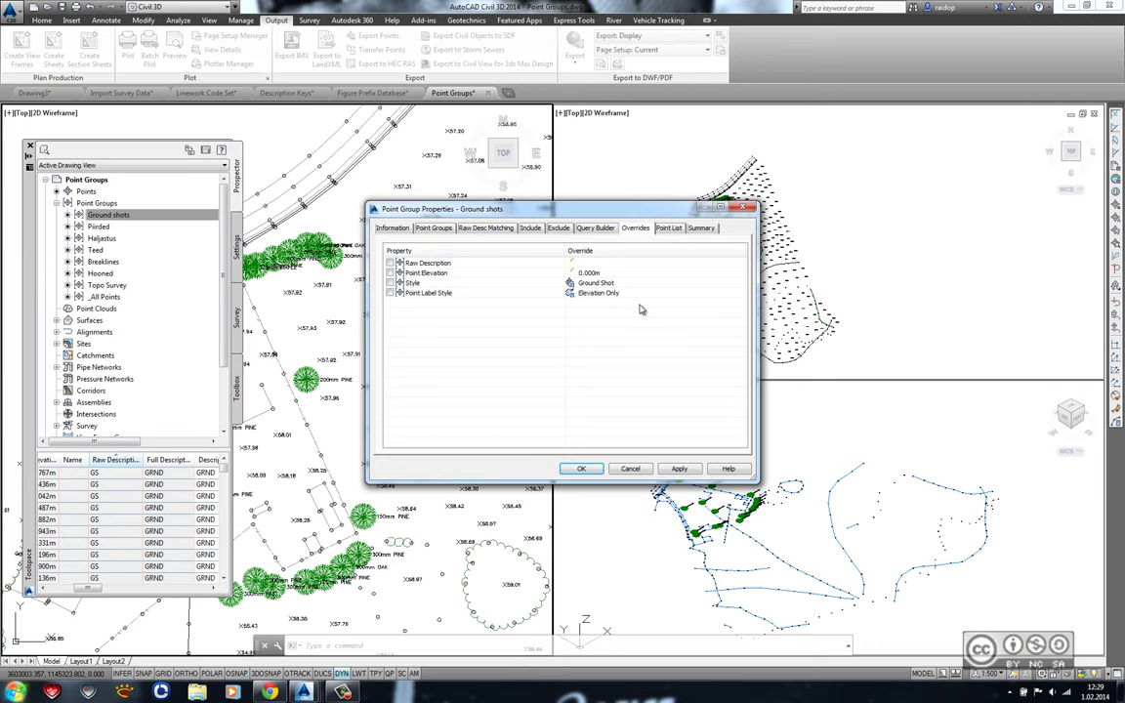
click(581, 469)
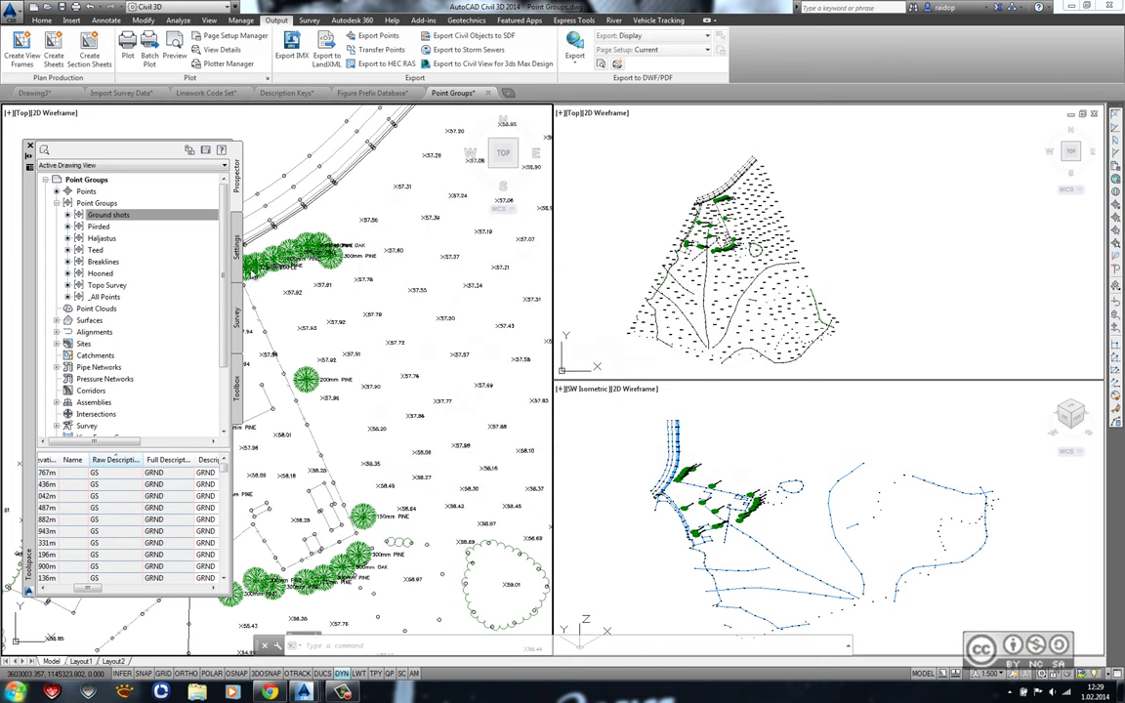
click(230, 249)
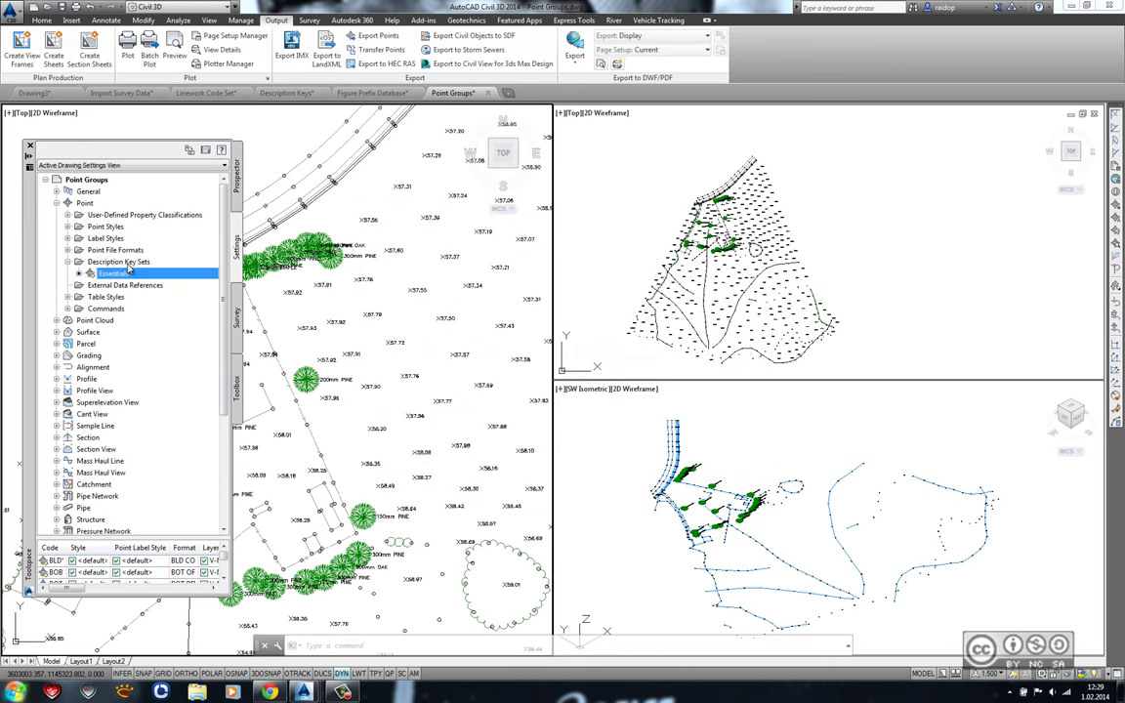
click(235, 176)
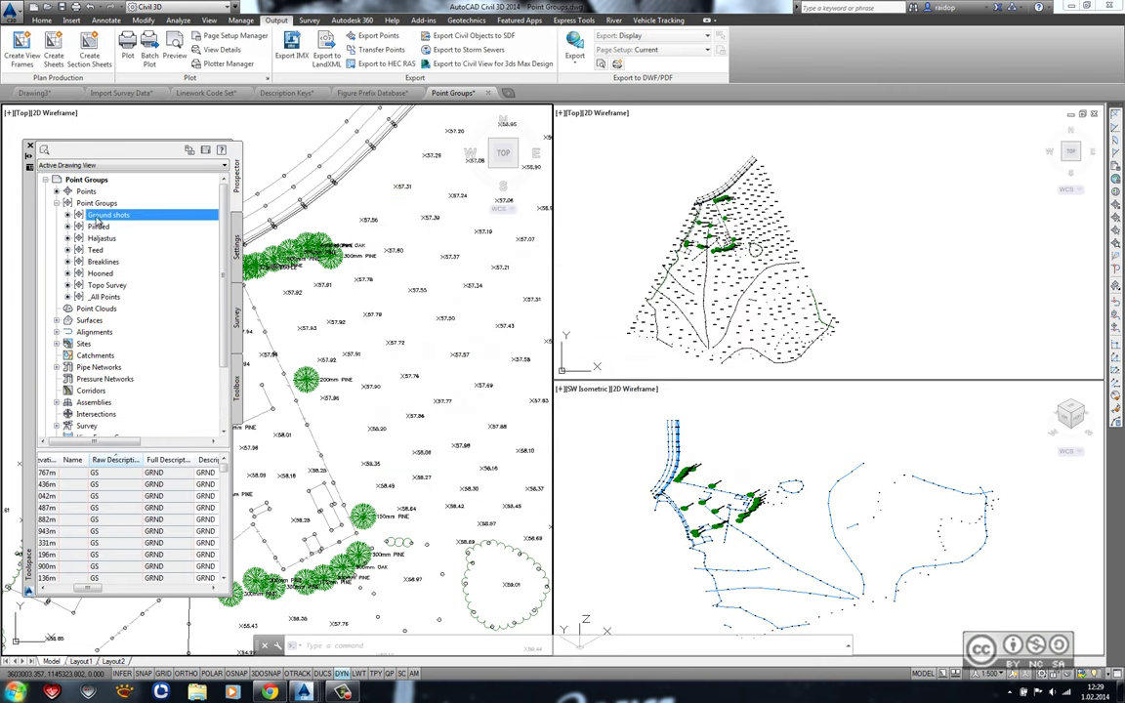
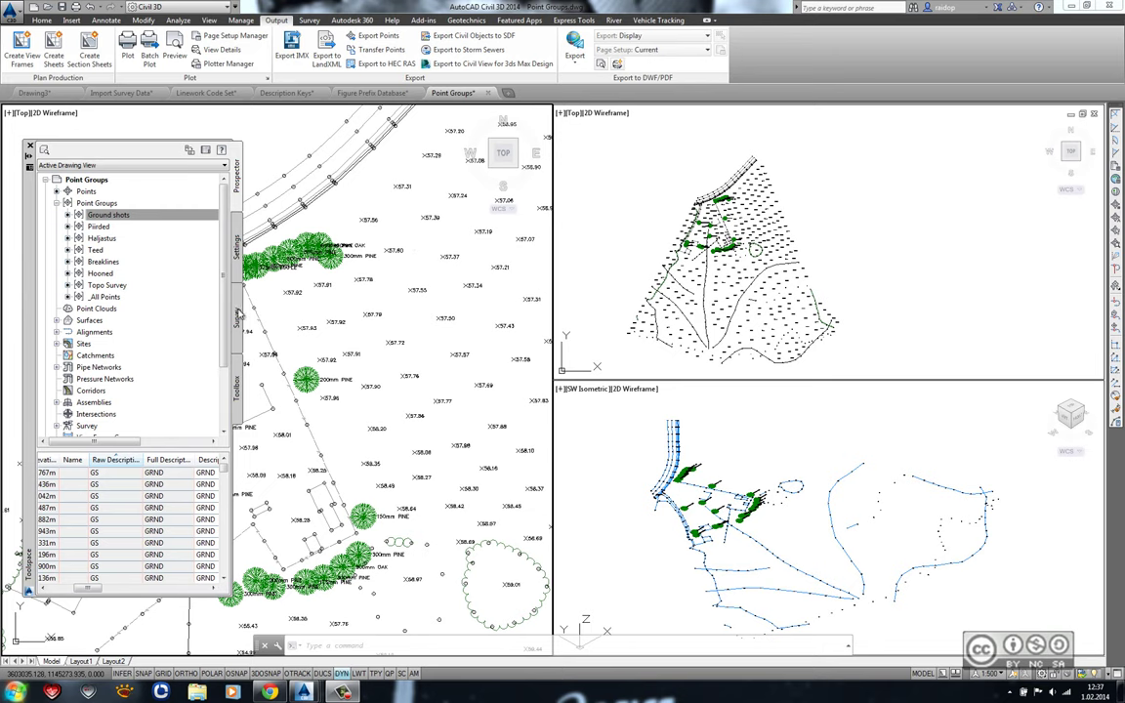
Display the Survey Databases tree, showing the Algkursus database and its Topo Survey.txt import event.
click(235, 293)
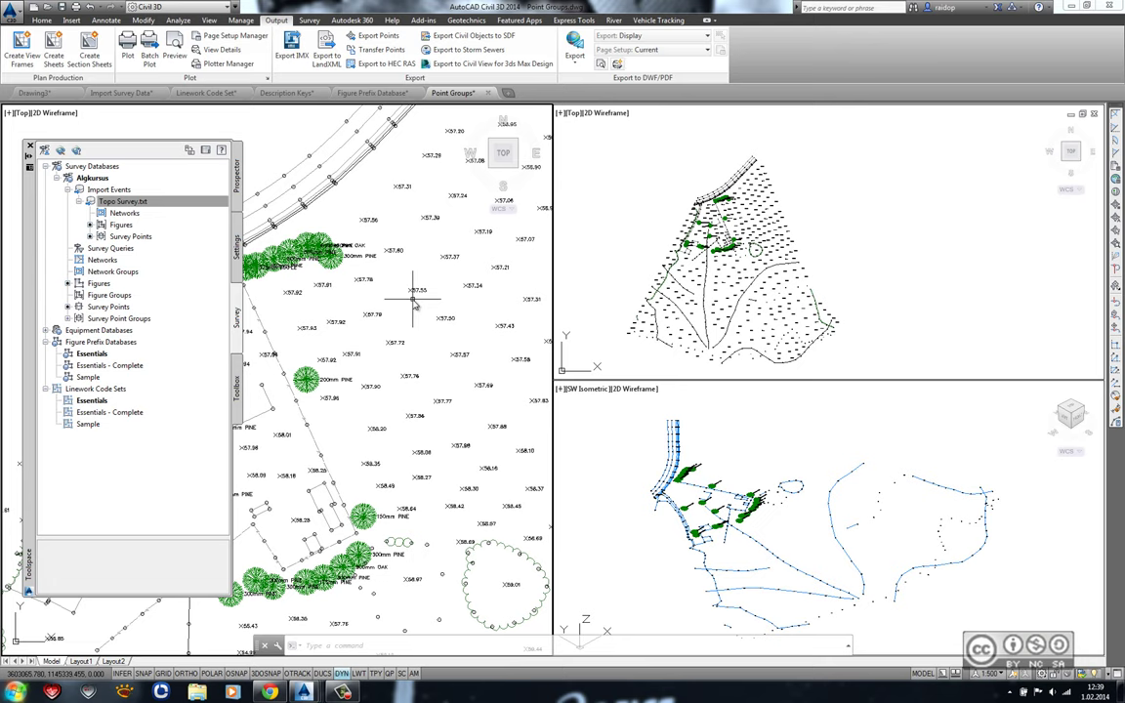
Select the Topo Survey.txt import event, then list all drawing points with easting, northing and elevation in Prospector.
click(117, 201)
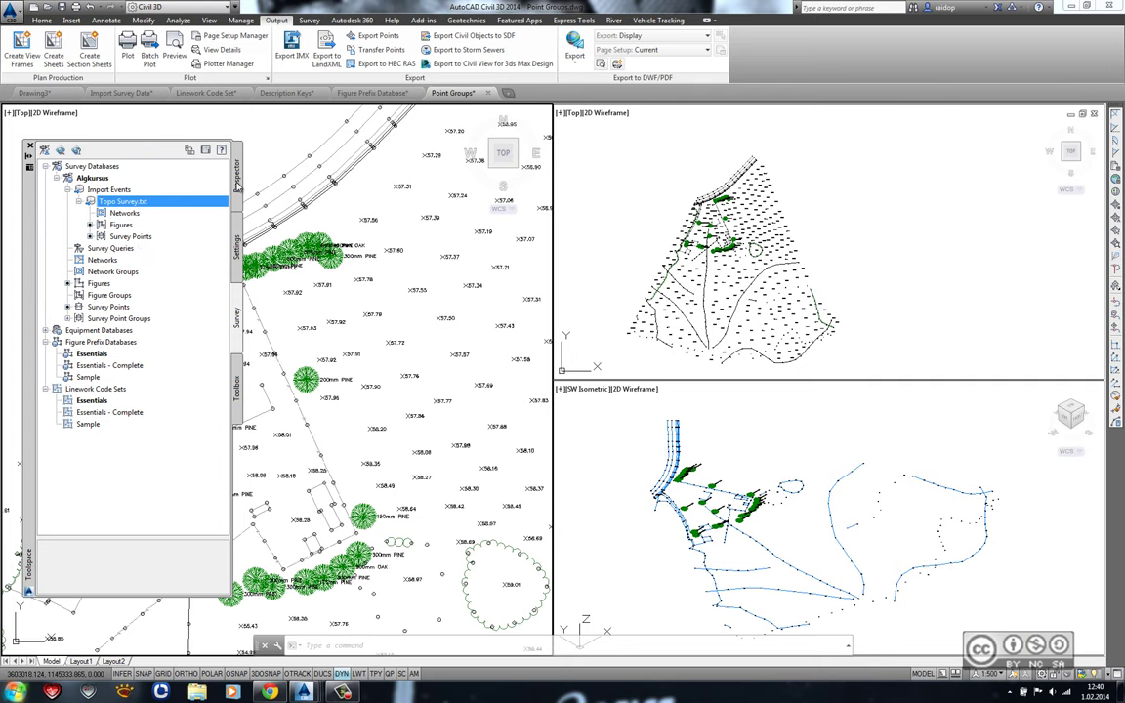
click(236, 181)
click(86, 192)
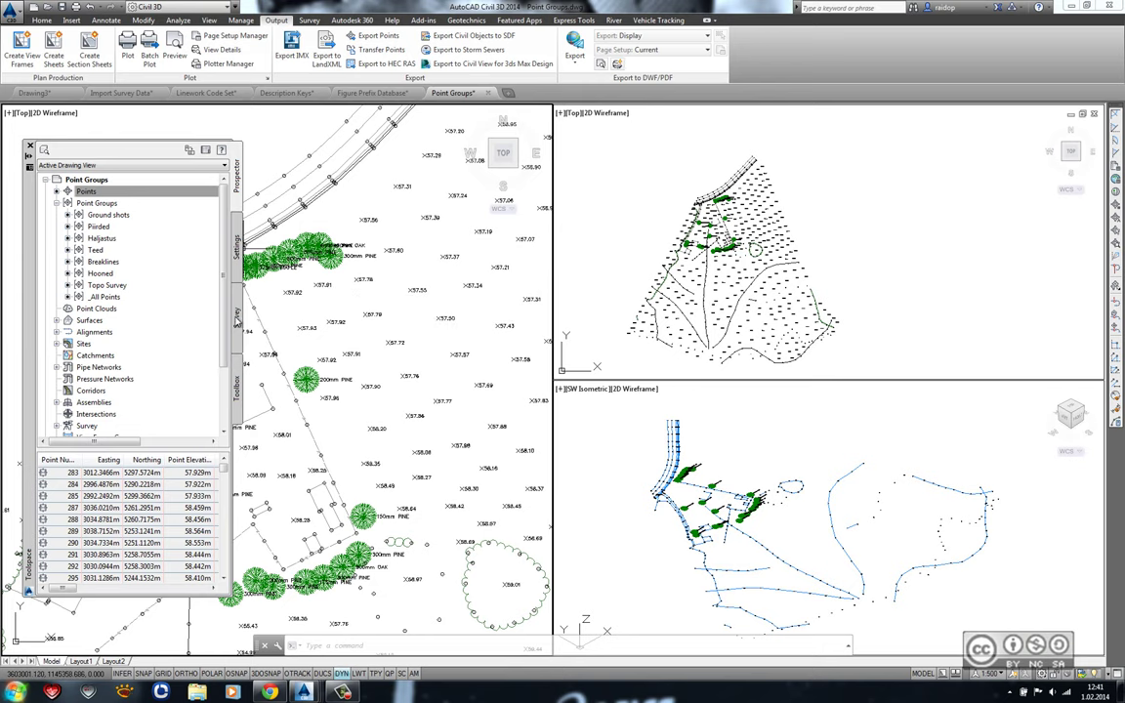
click(236, 318)
mouse_move(136, 271)
mouse_down()
mouse_move(184, 288)
mouse_move(171, 246)
mouse_up()
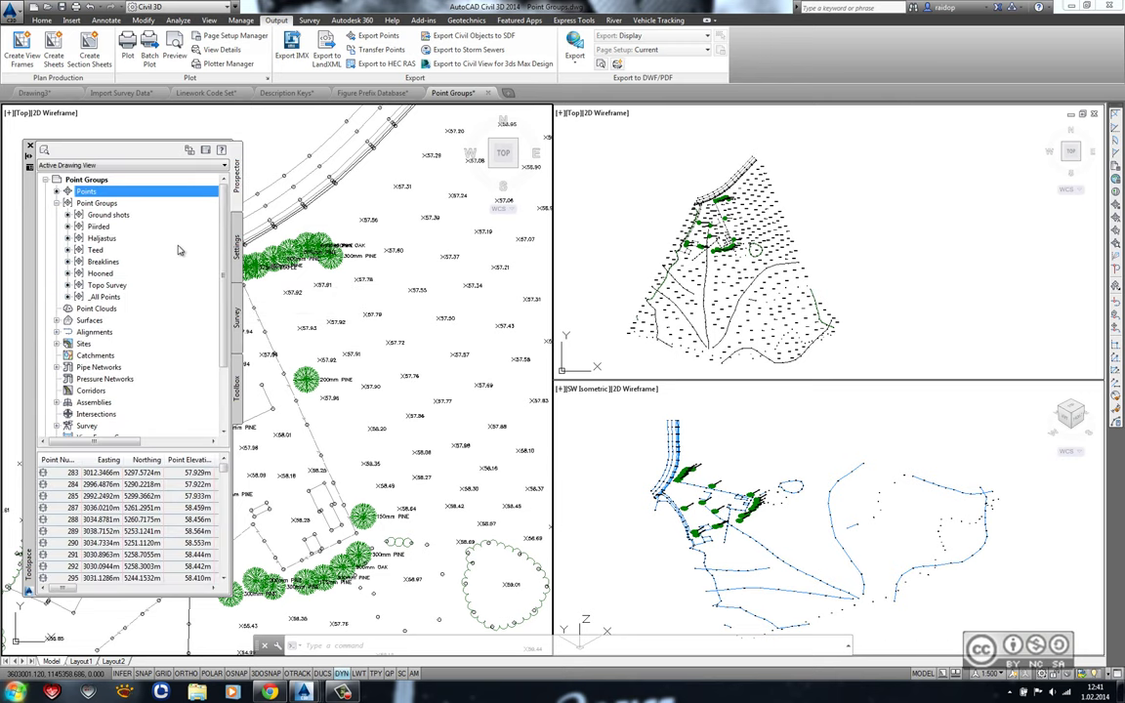
click(237, 182)
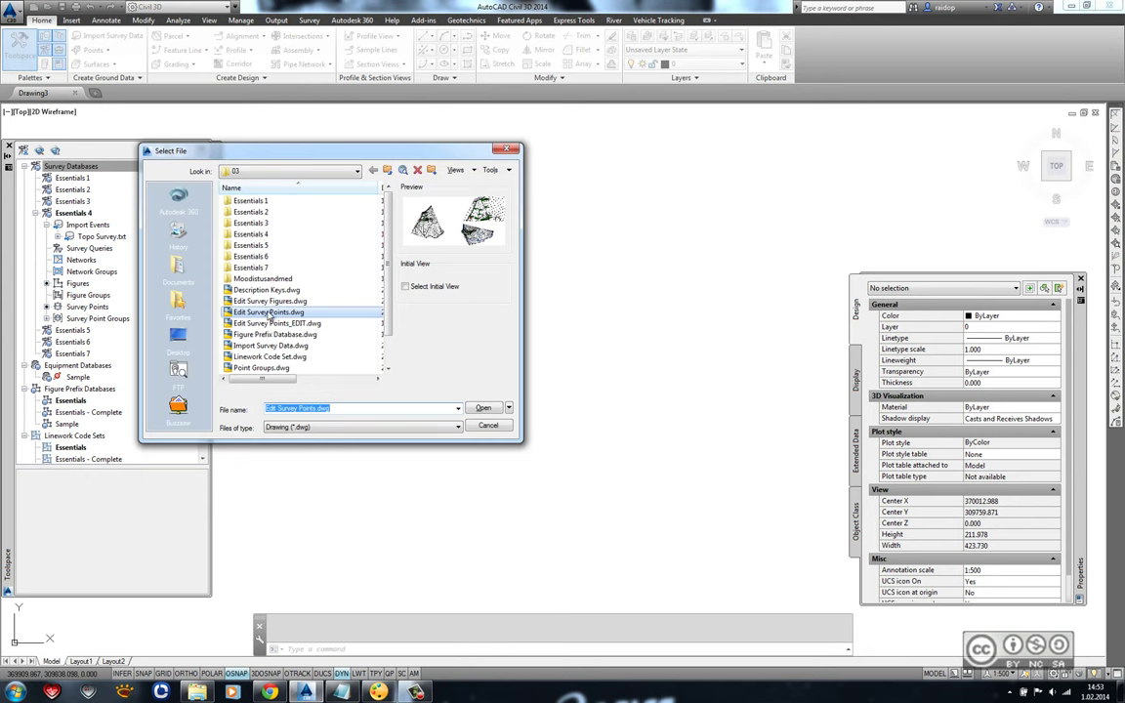
Open Edit Survey Points.dwg and zoom in around the pine trees.
double_click(268, 314)
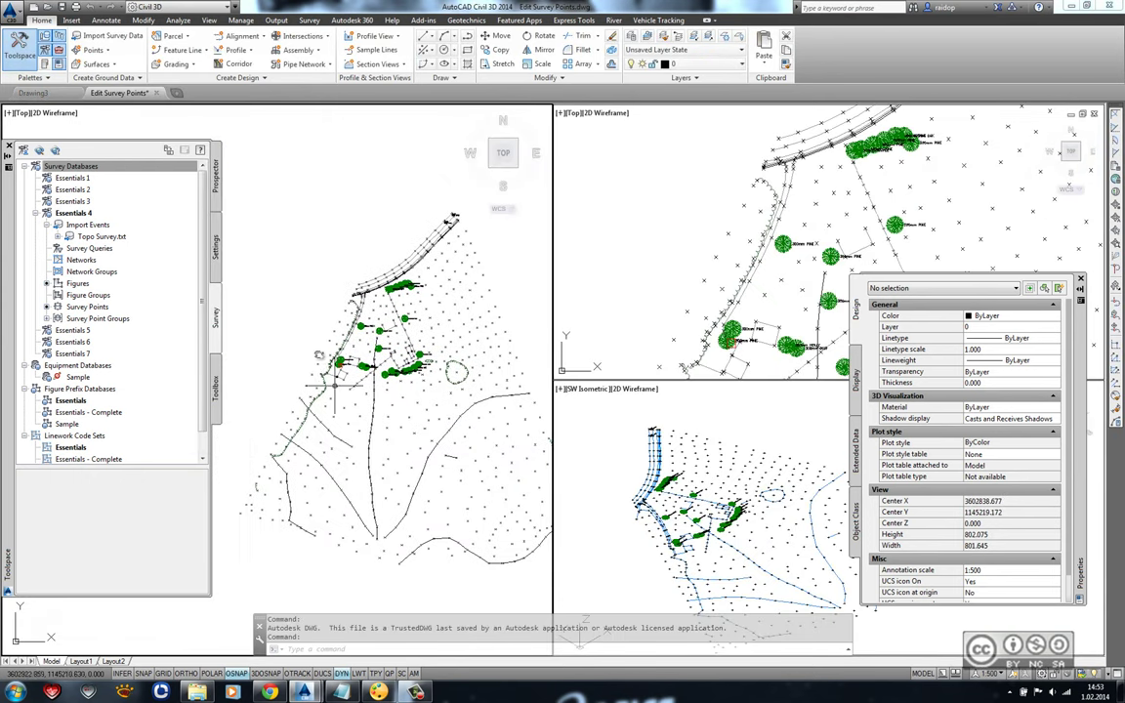
scroll(323, 360, up, 2)
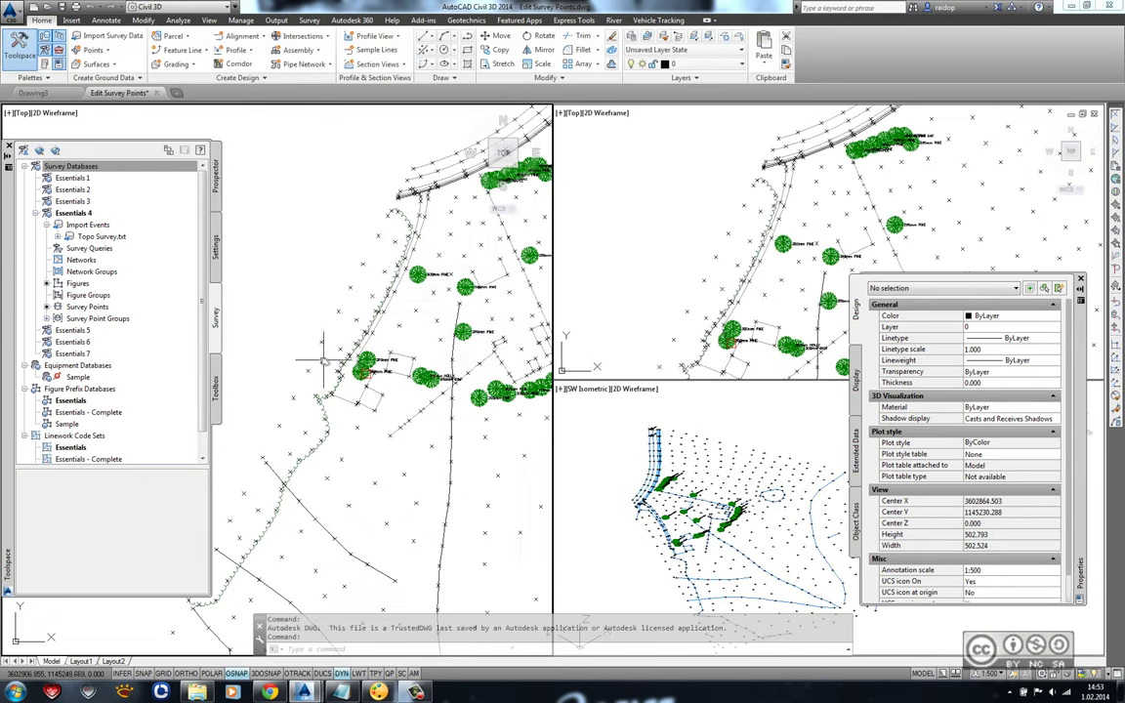
scroll(323, 360, up, 5)
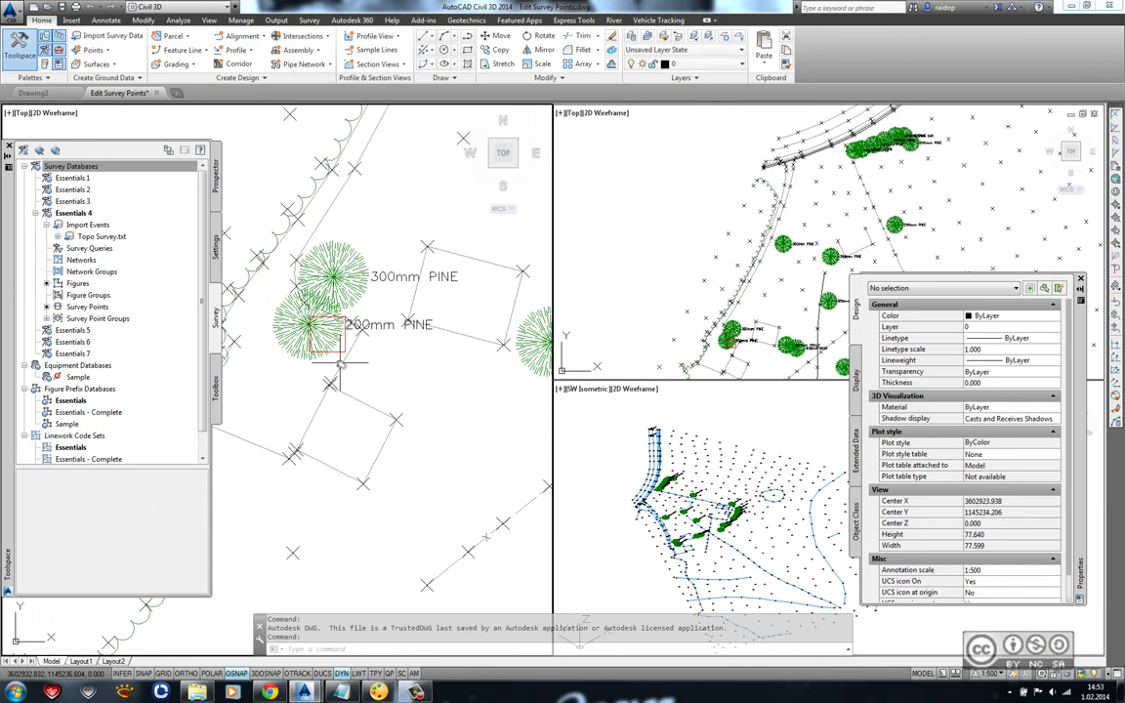
middle_drag(367, 372, 383, 412)
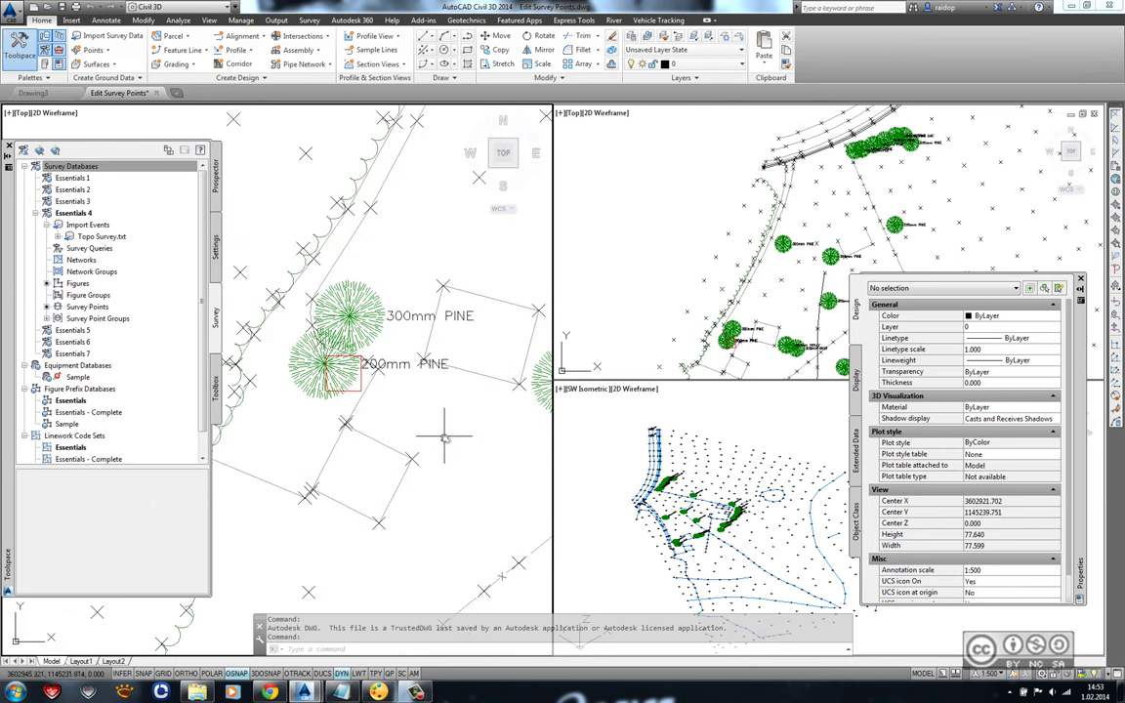
Select survey point 174 under the pine and open the Essentials 4 database for editing.
right_click(78, 215)
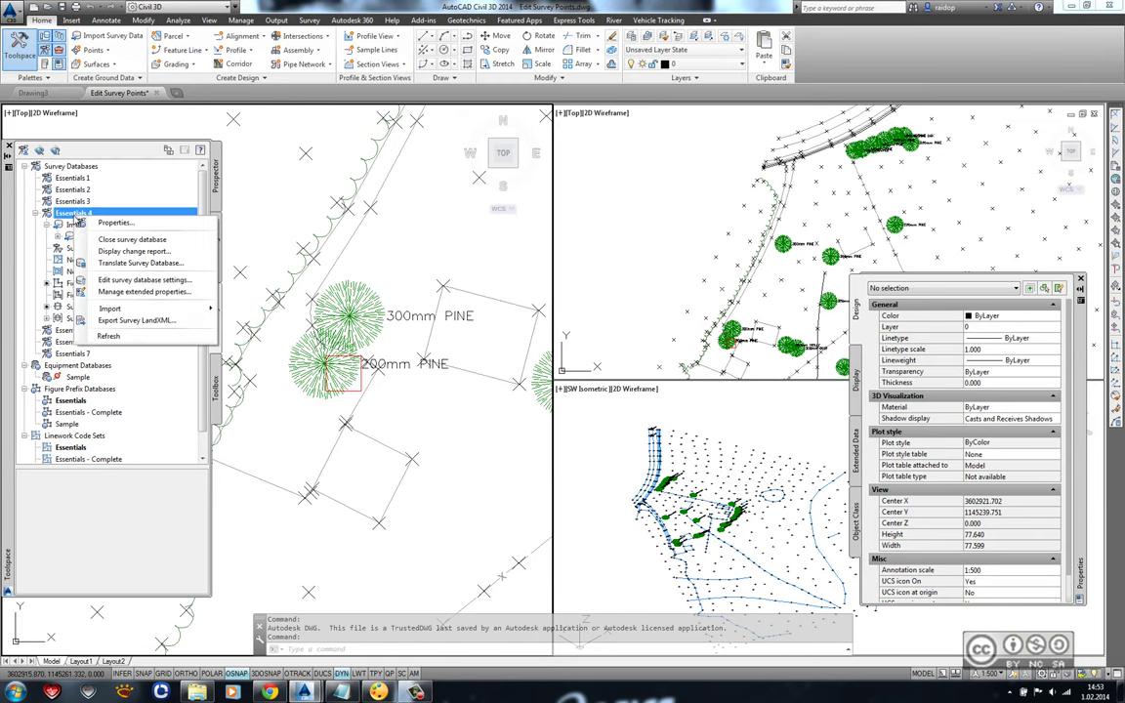
click(124, 240)
click(353, 393)
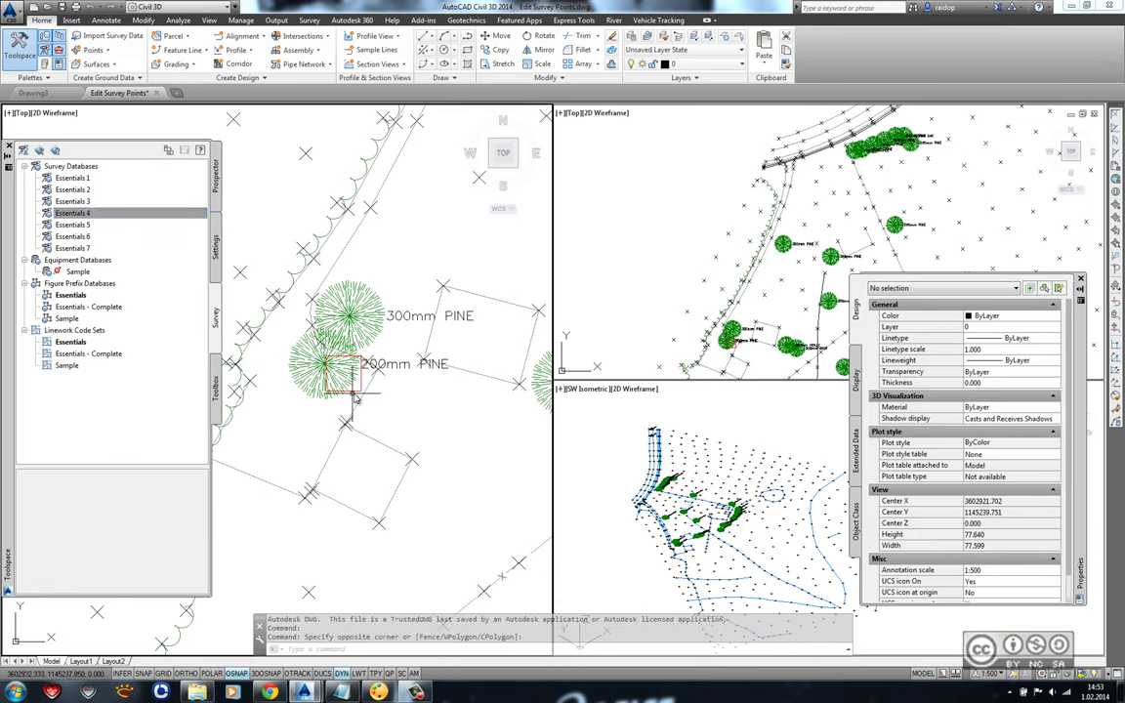
click(316, 354)
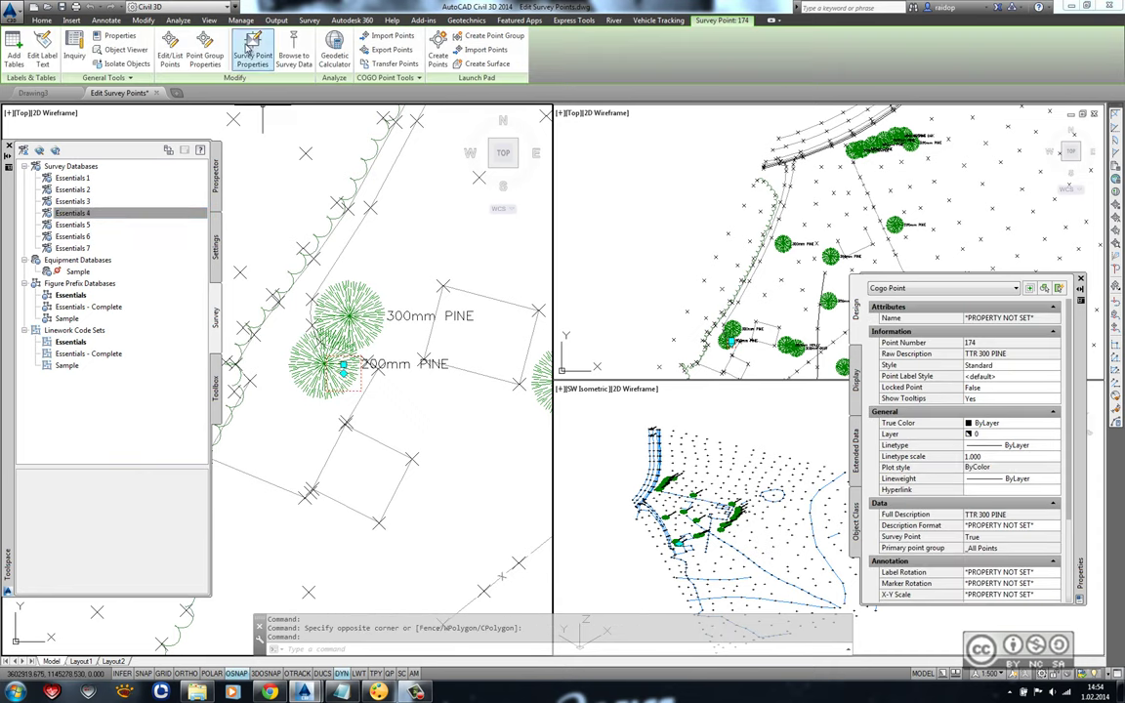
click(252, 50)
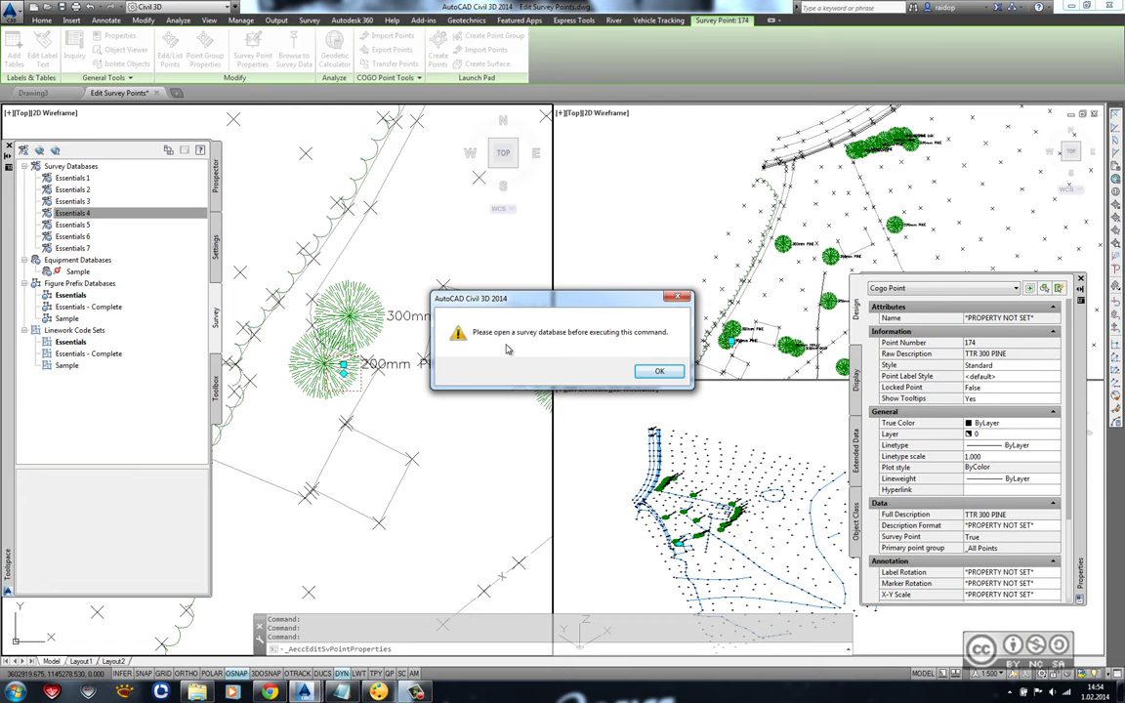
click(652, 372)
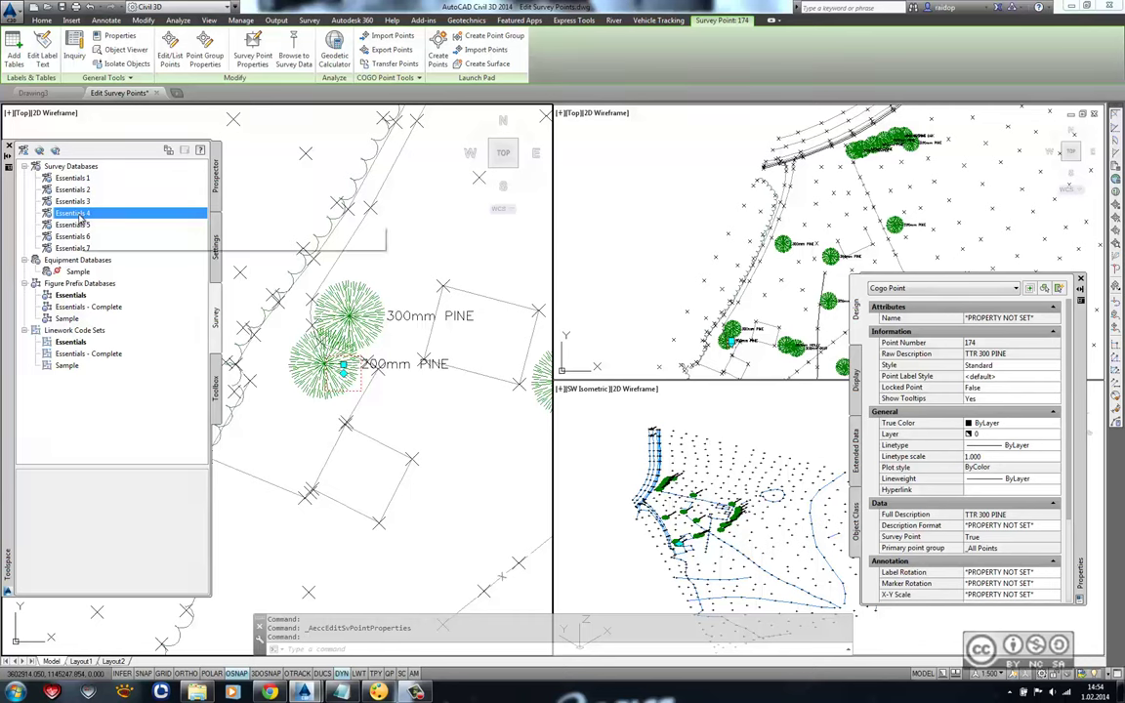
right_click(79, 218)
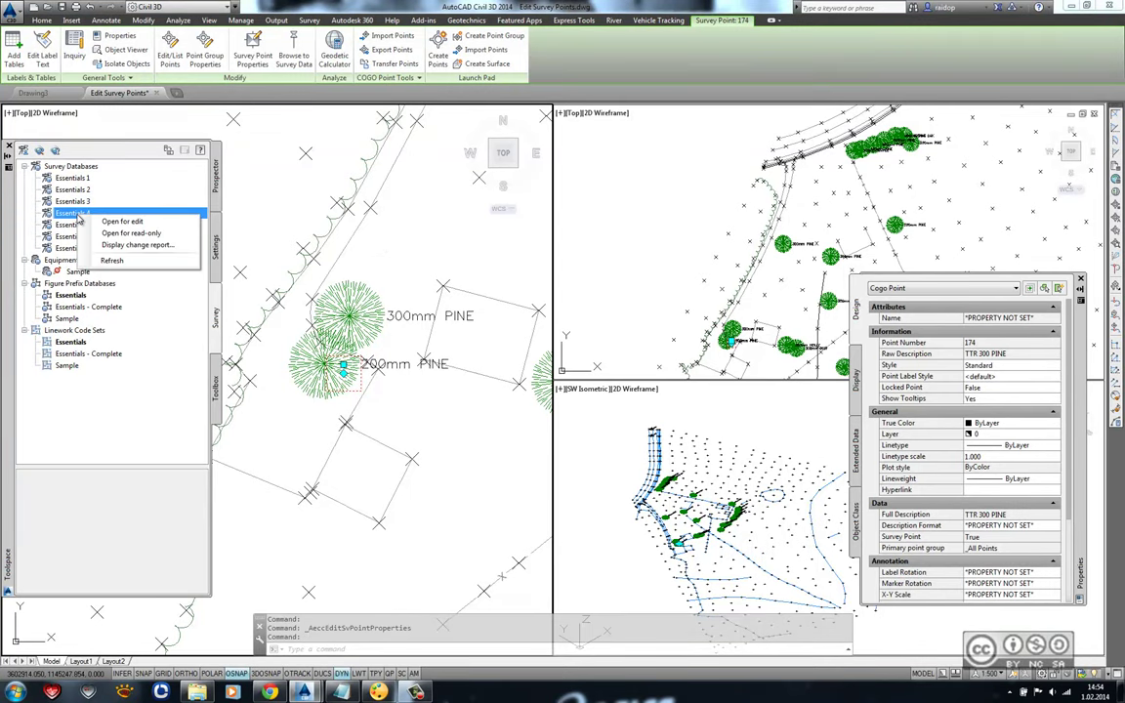
click(142, 224)
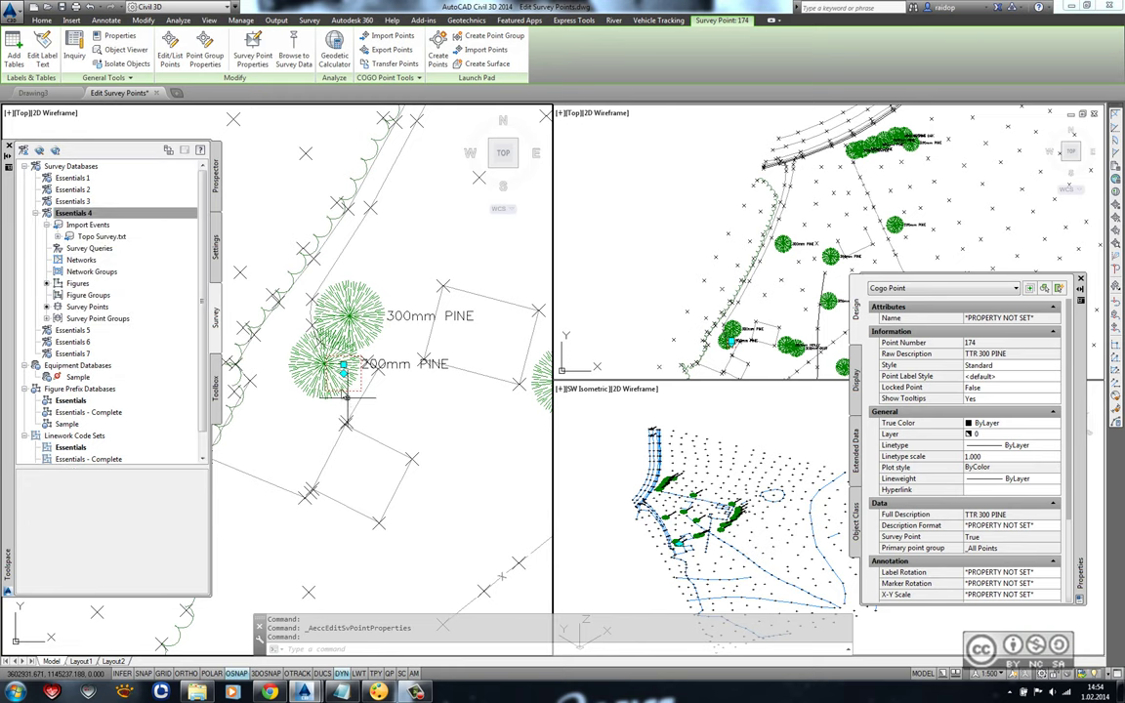
Change point 174's description from TTR 300 PINE to TR 300 PINE, without reprocessing linework.
click(252, 49)
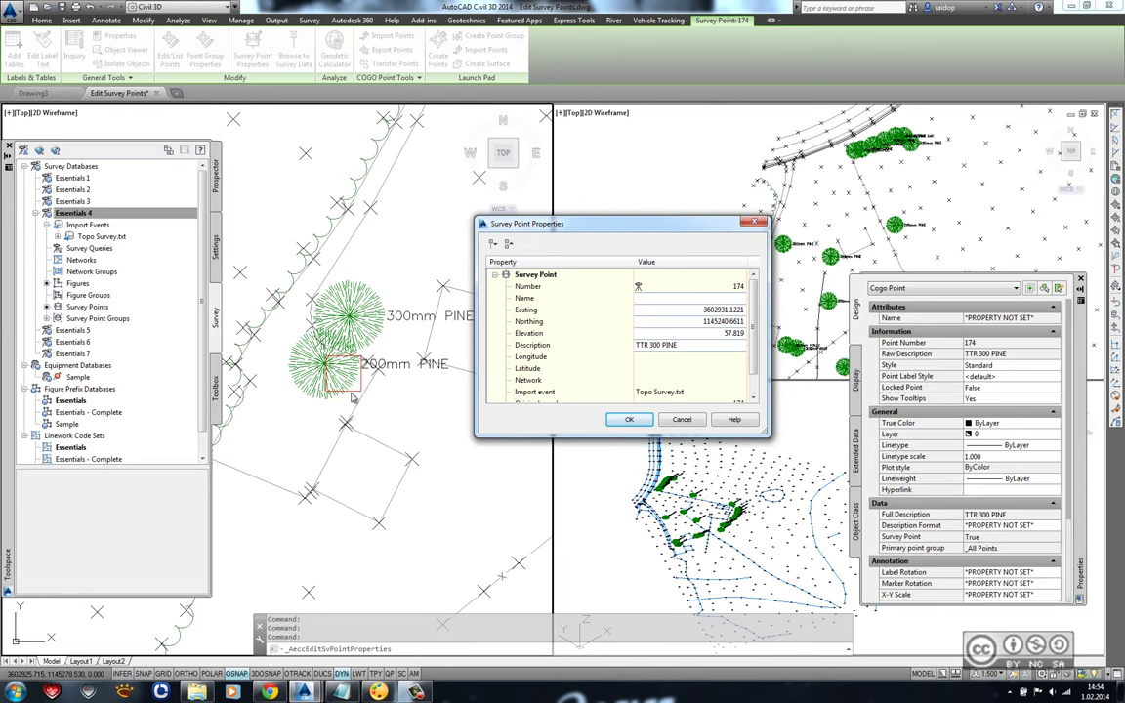
click(688, 345)
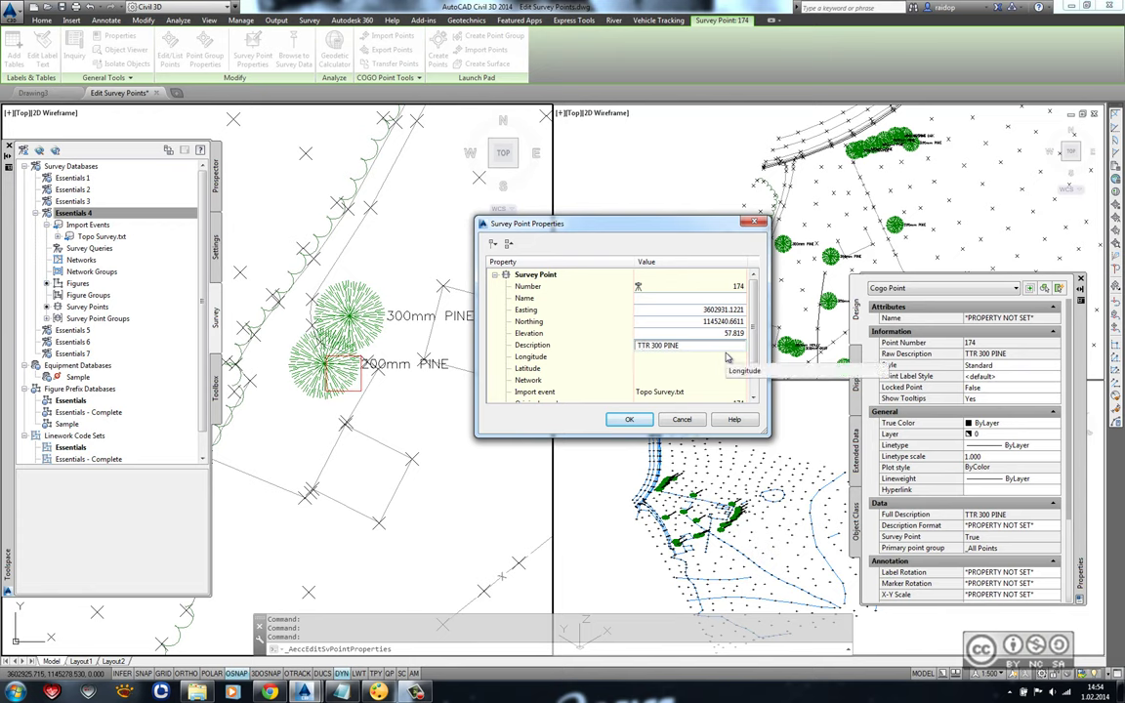
key(BackSpace)
click(629, 419)
key(Return)
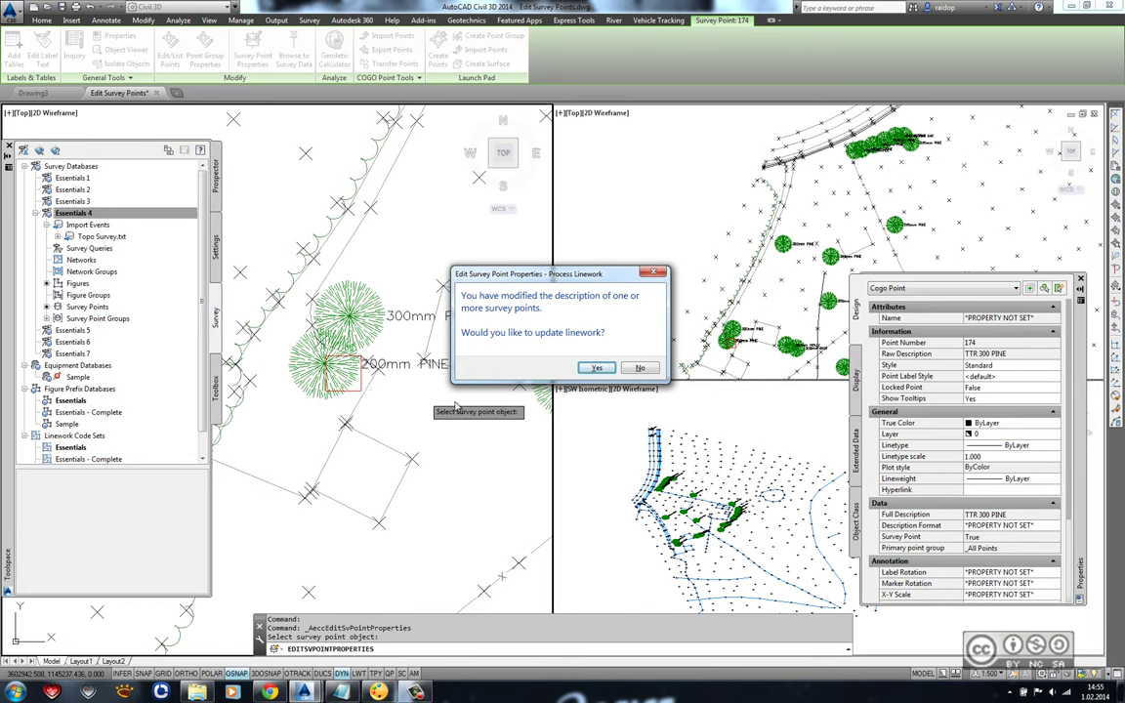
click(639, 368)
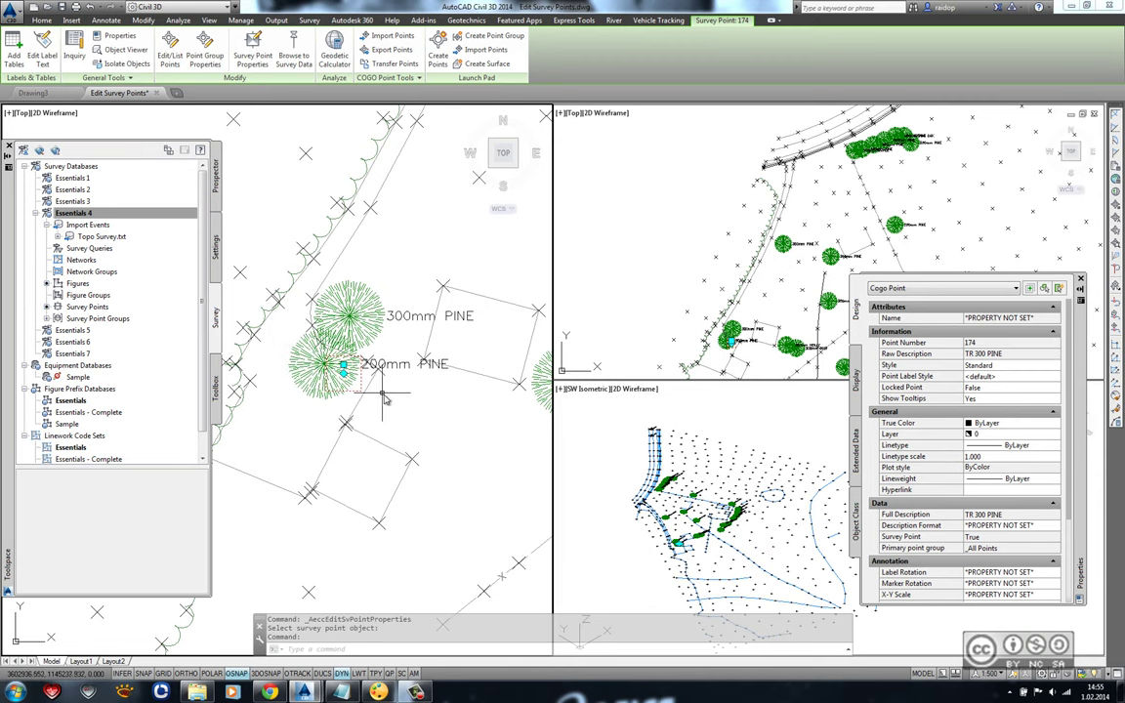
Reapply description keys to the edited point so it shows the 300mm PINE label.
right_click(385, 397)
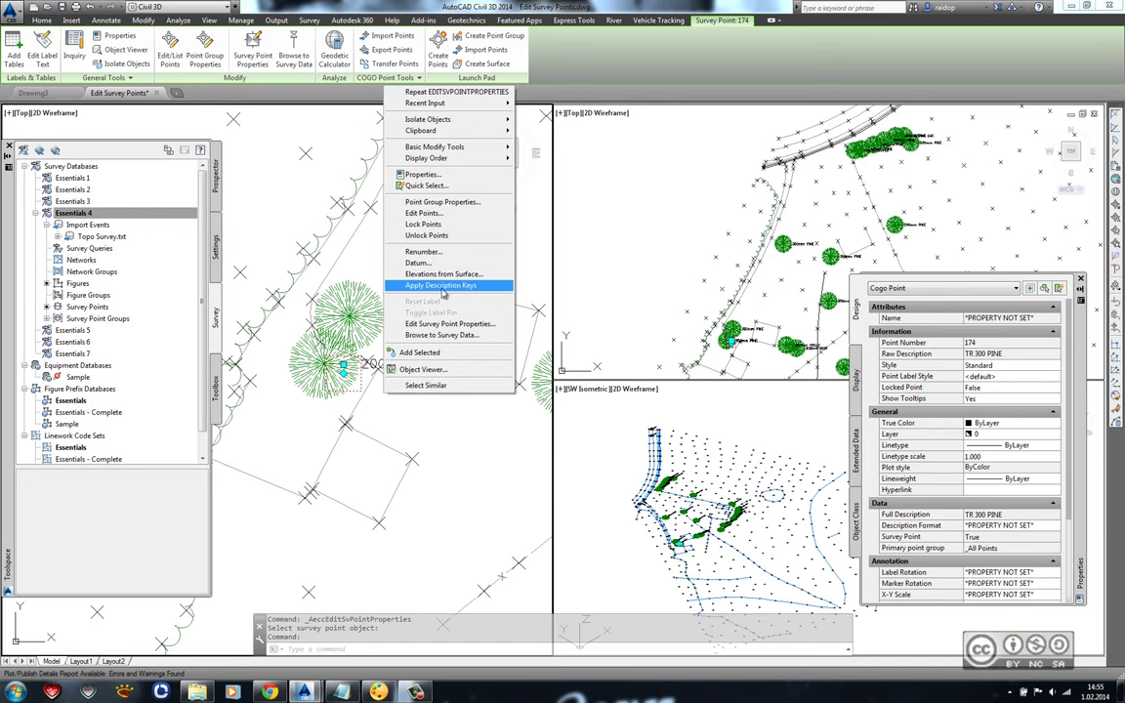
click(449, 285)
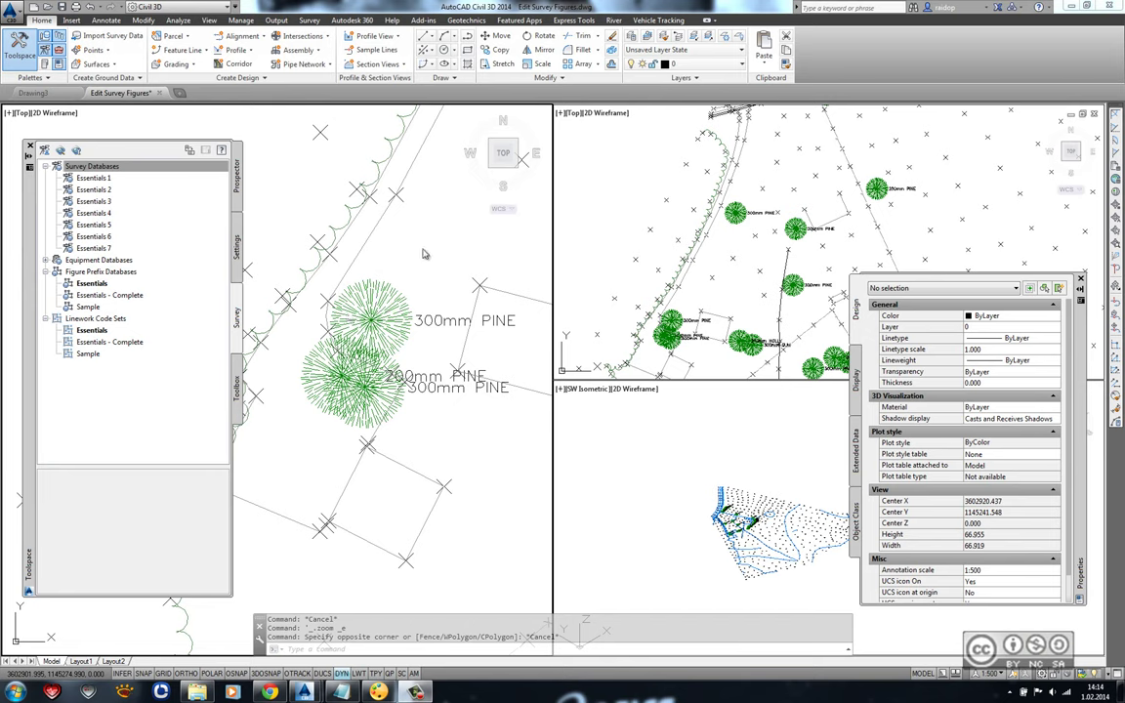
Open the Essentials 5 survey database for editing.
click(98, 226)
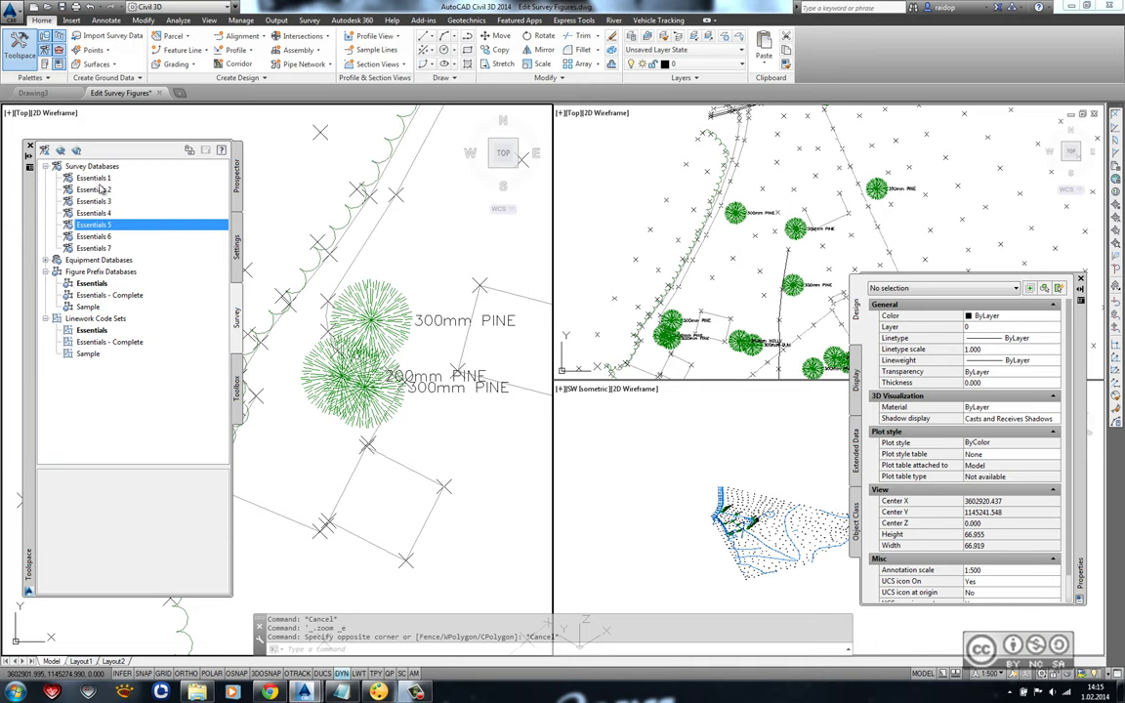
right_click(95, 228)
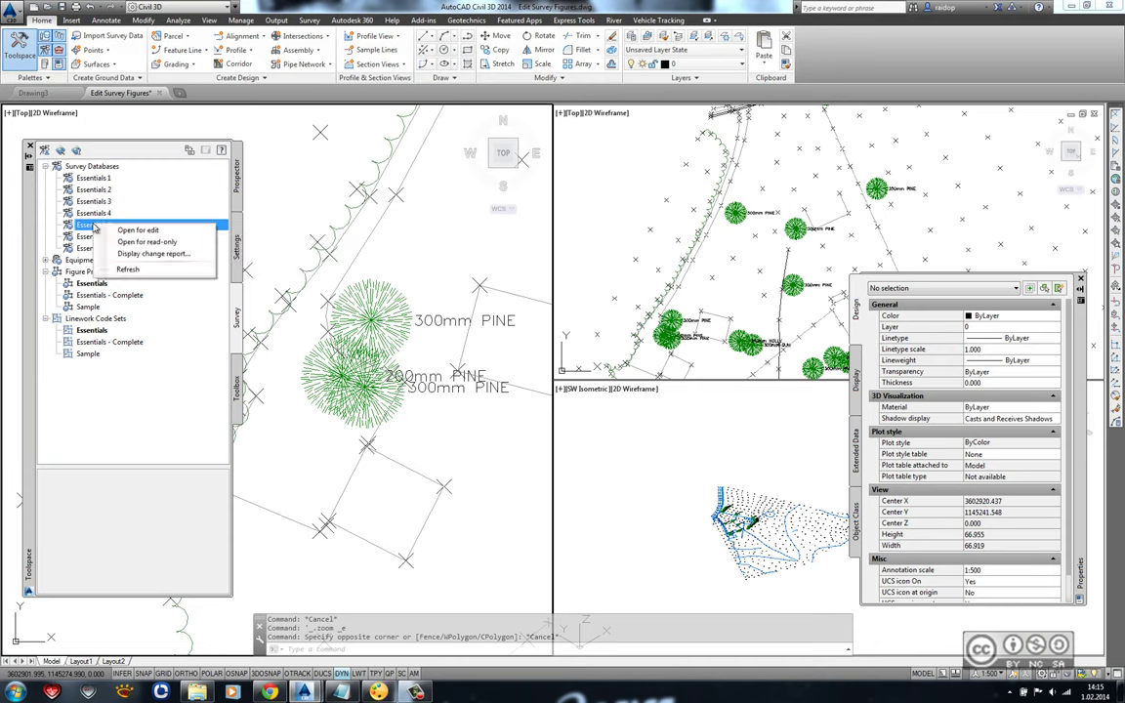
click(132, 231)
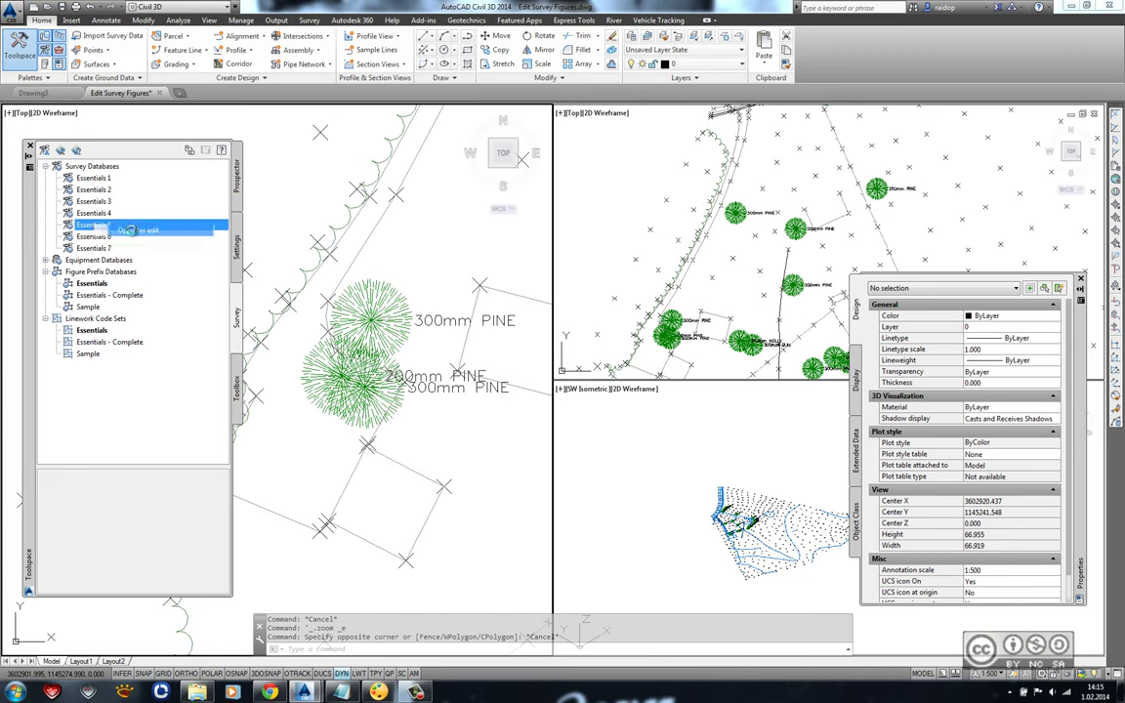
Zoom in and select the BLD building figure beside the pine.
scroll(825, 256, up, 1)
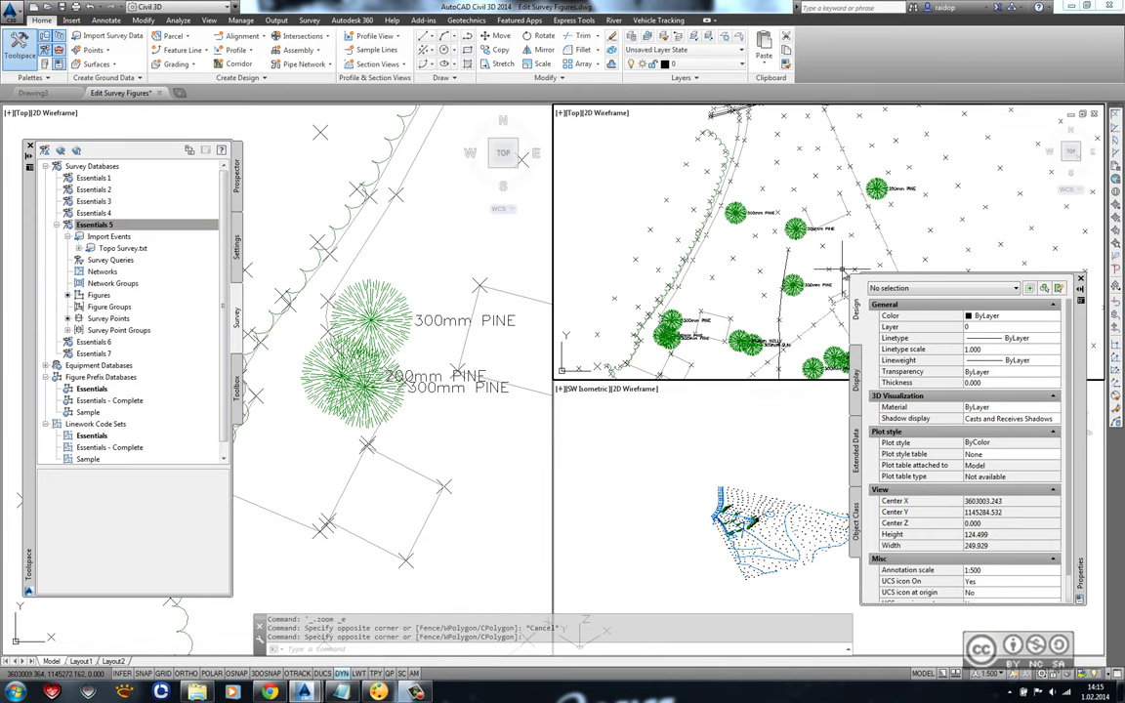
scroll(800, 259, up, 1)
scroll(771, 261, up, 1)
scroll(772, 264, up, 1)
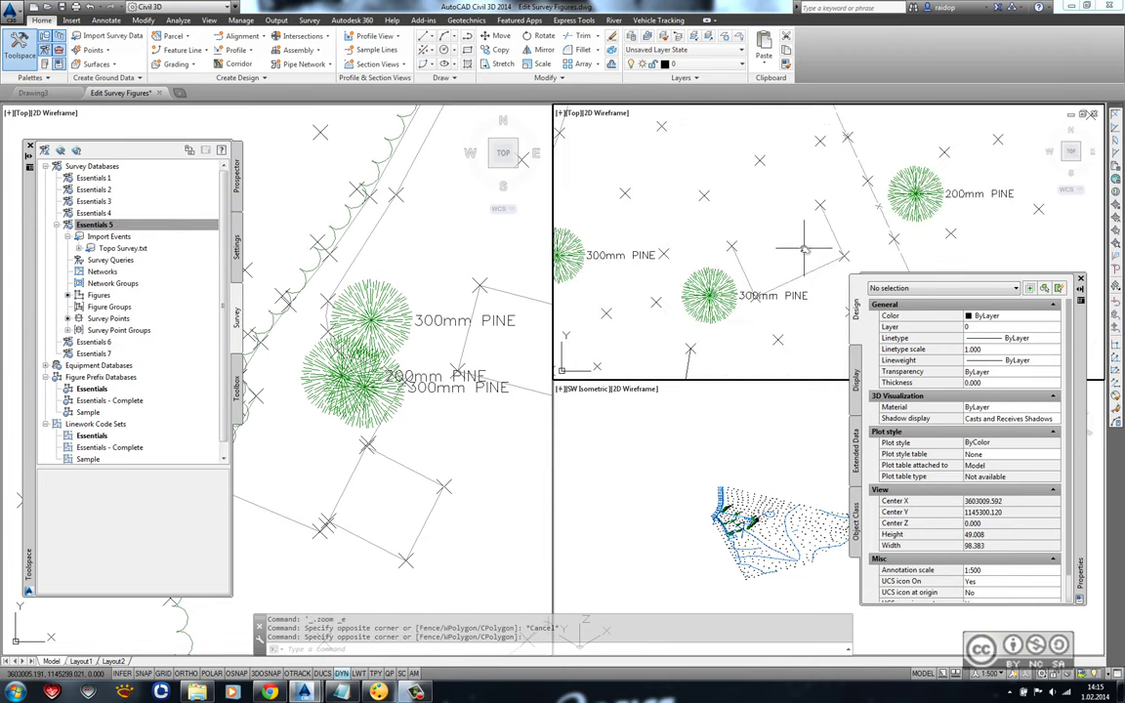
scroll(772, 264, up, 1)
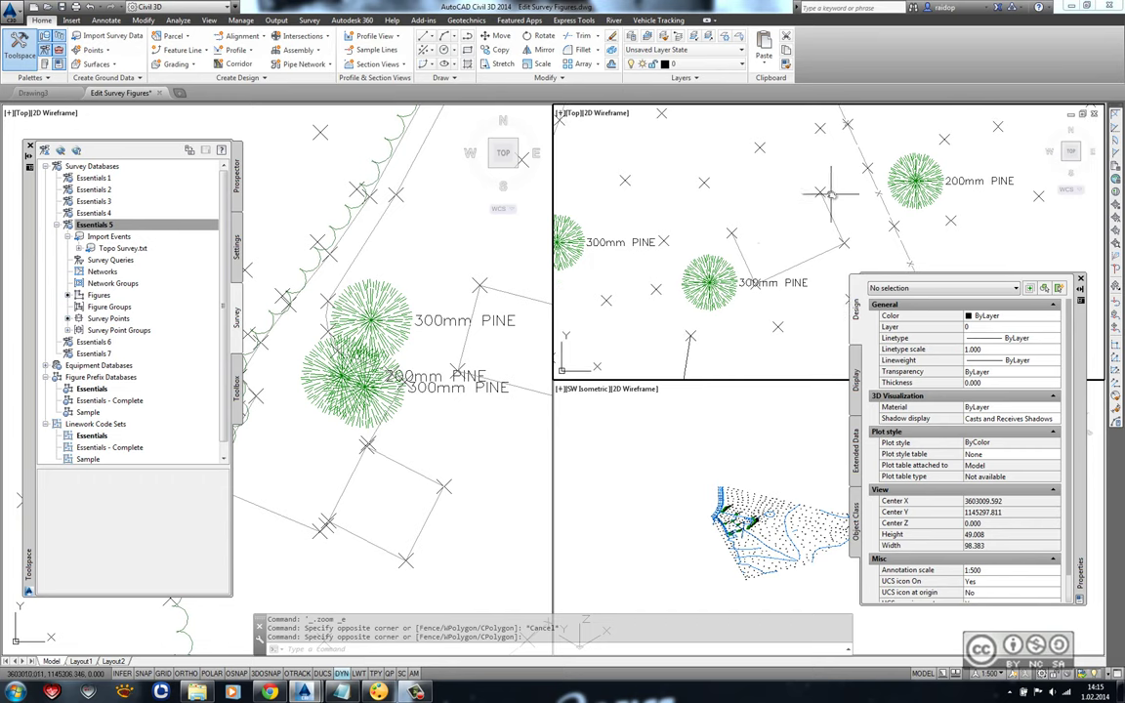
click(728, 228)
Set the BLD figure to Closed, giving a 55.117 length and 176.18 sq.m area.
click(235, 55)
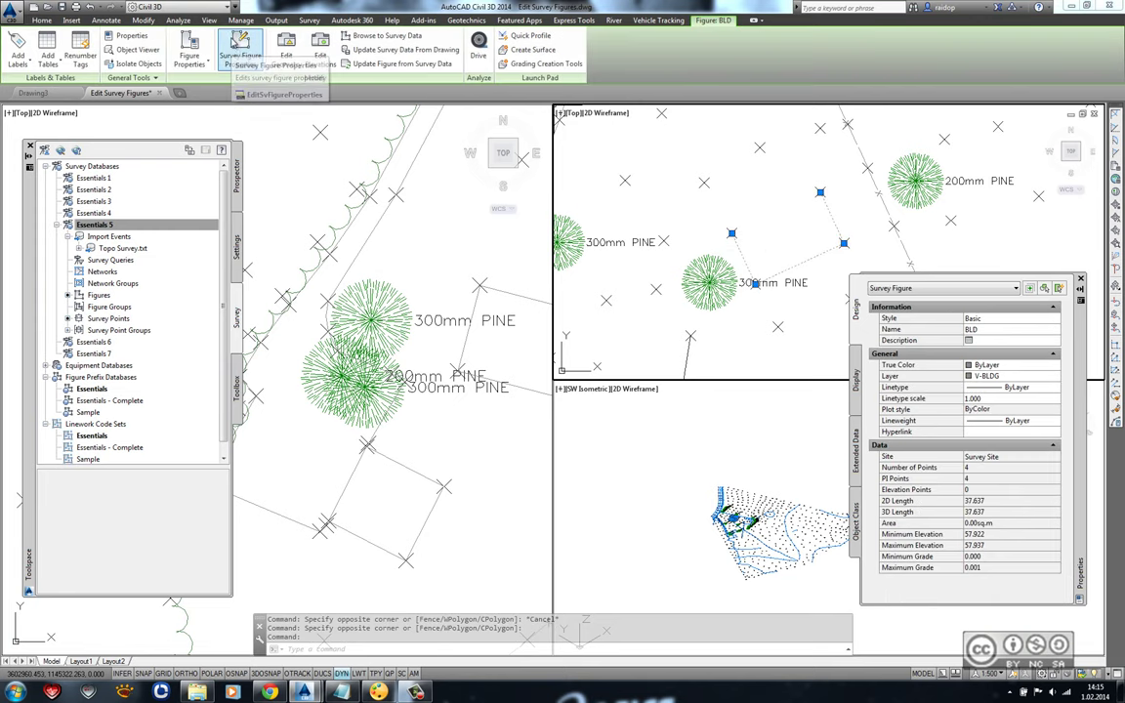
click(253, 71)
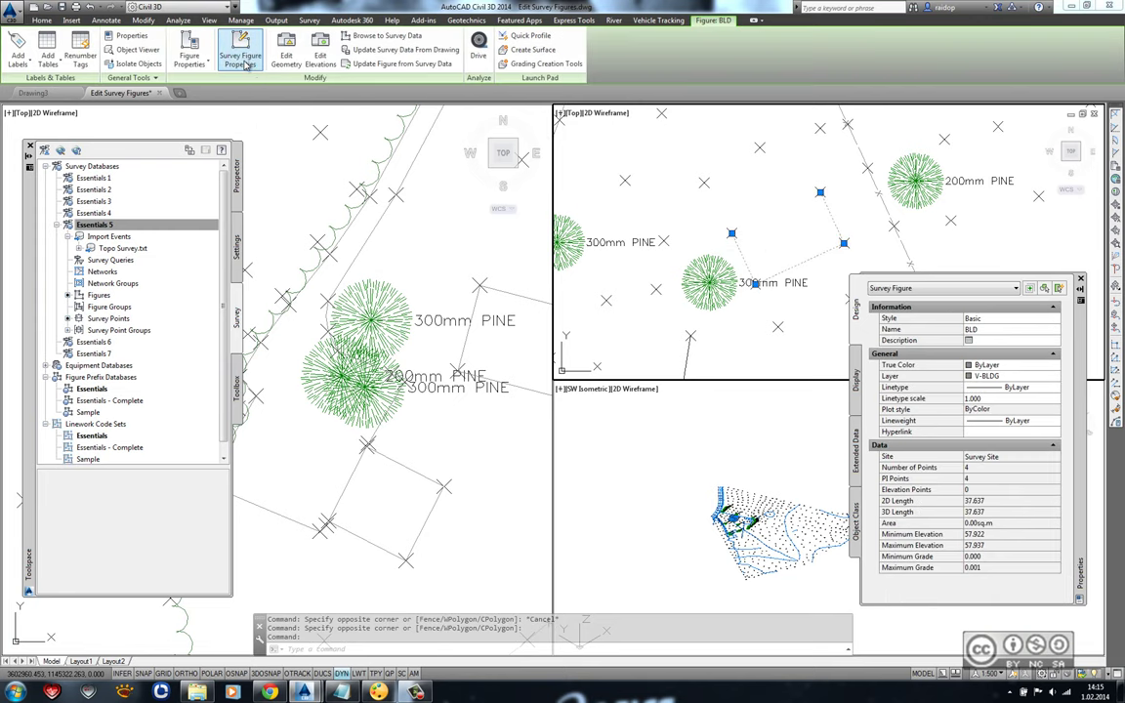
drag(702, 171, 521, 172)
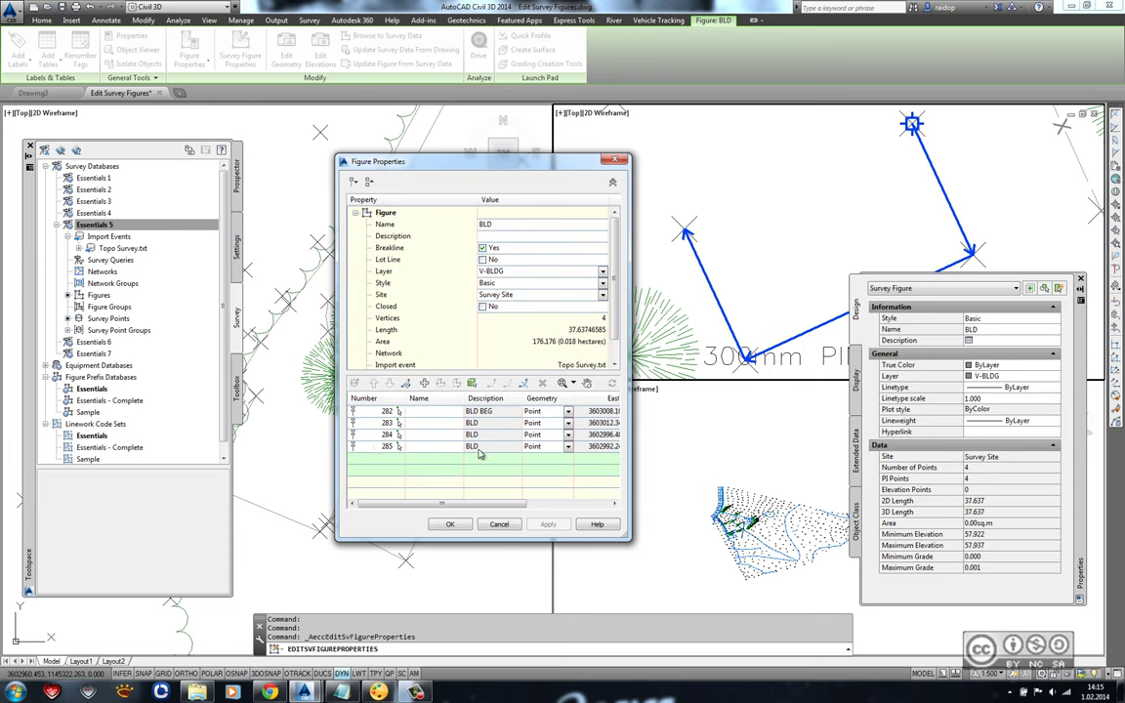
mouse_move(486, 448)
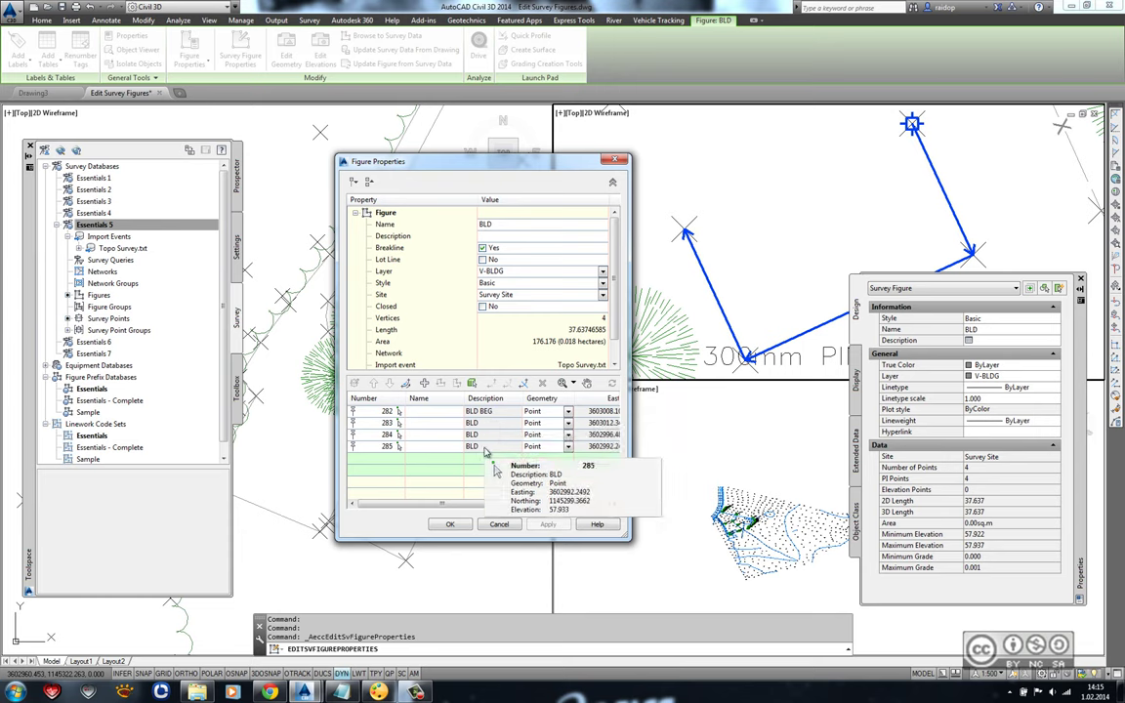
click(372, 447)
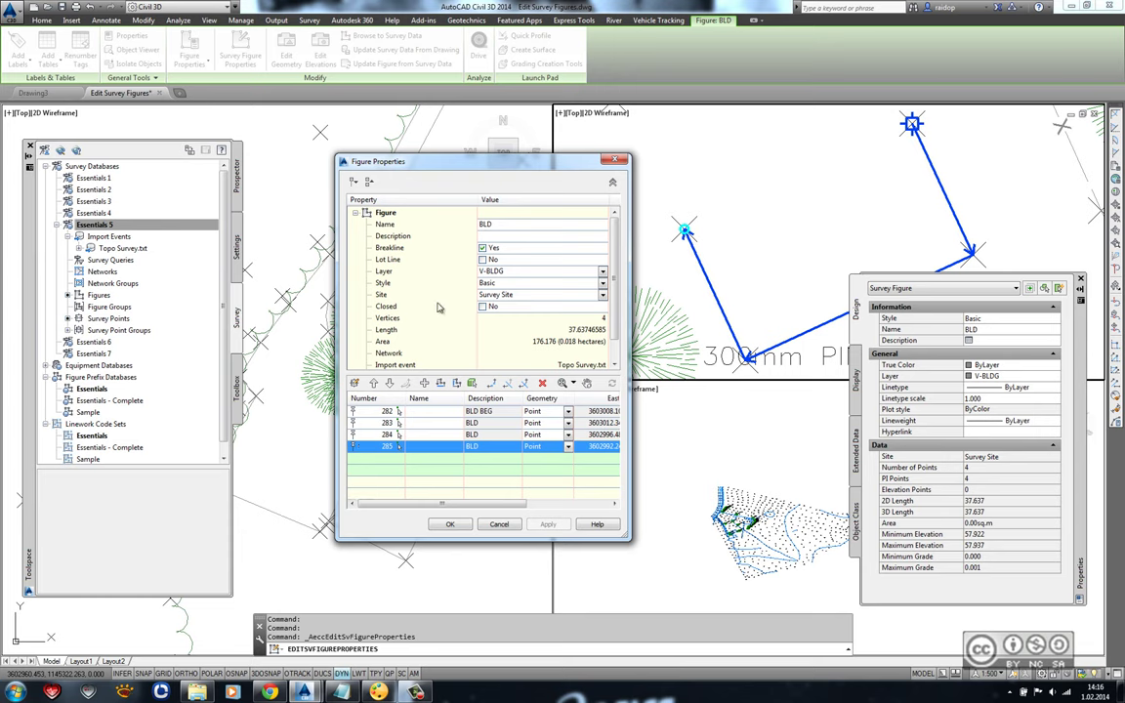
click(482, 307)
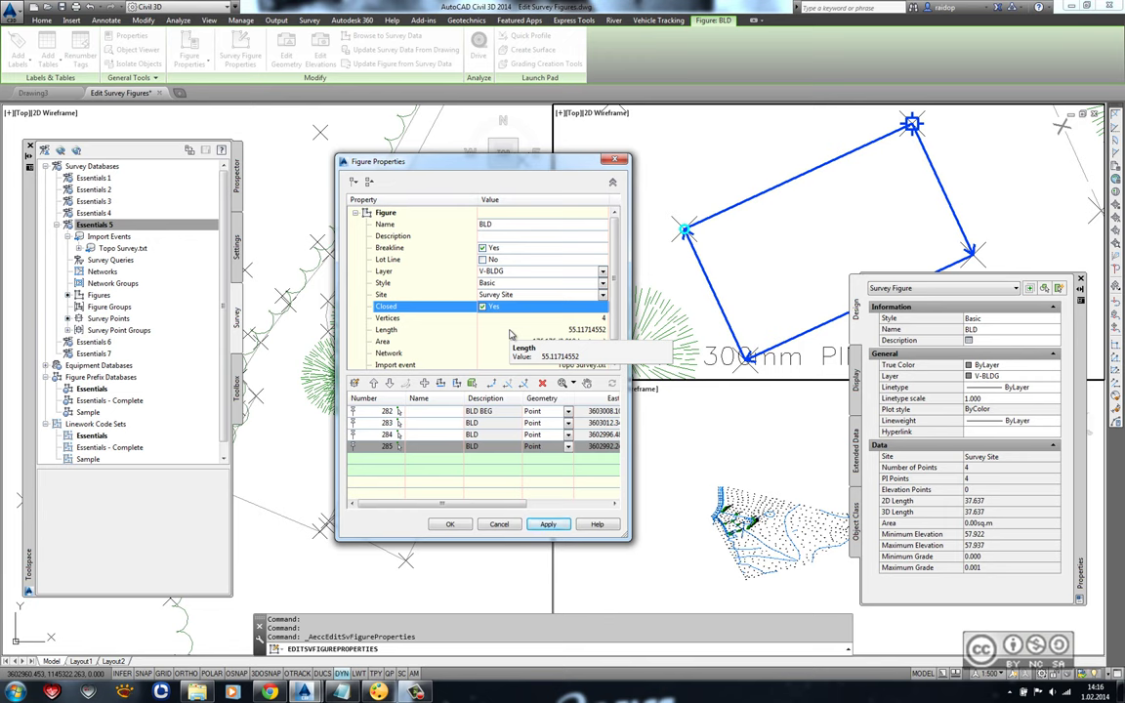
click(450, 524)
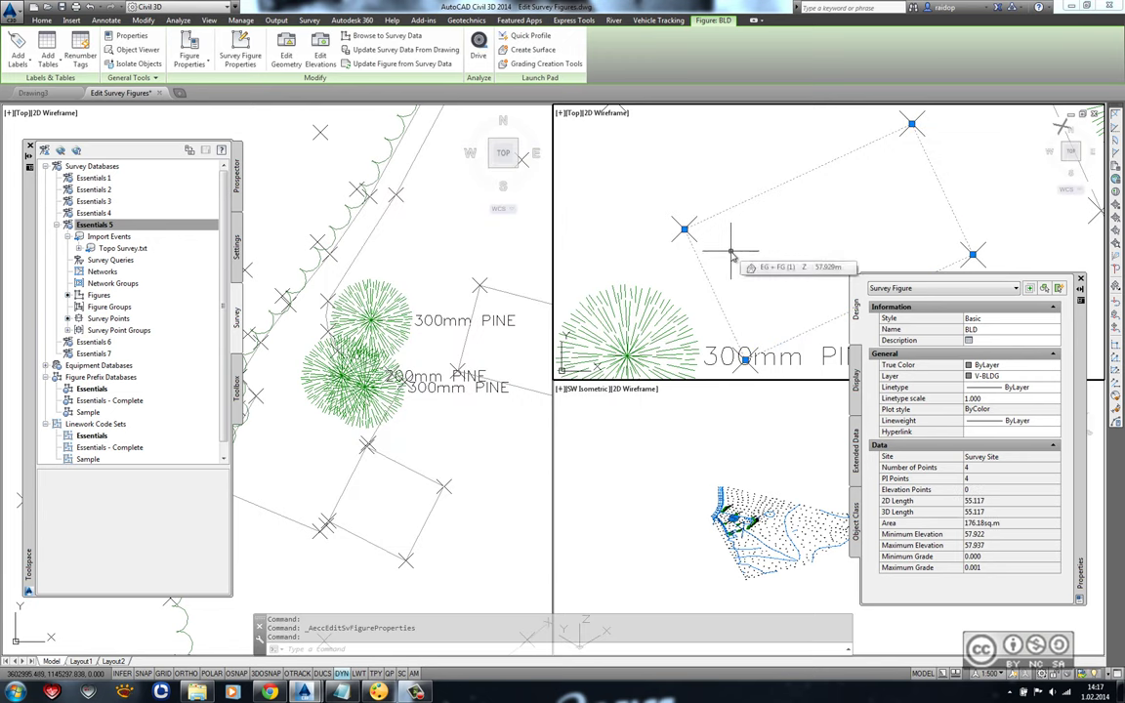
Deselect the first building and select the second BLD building figure.
key(Escape)
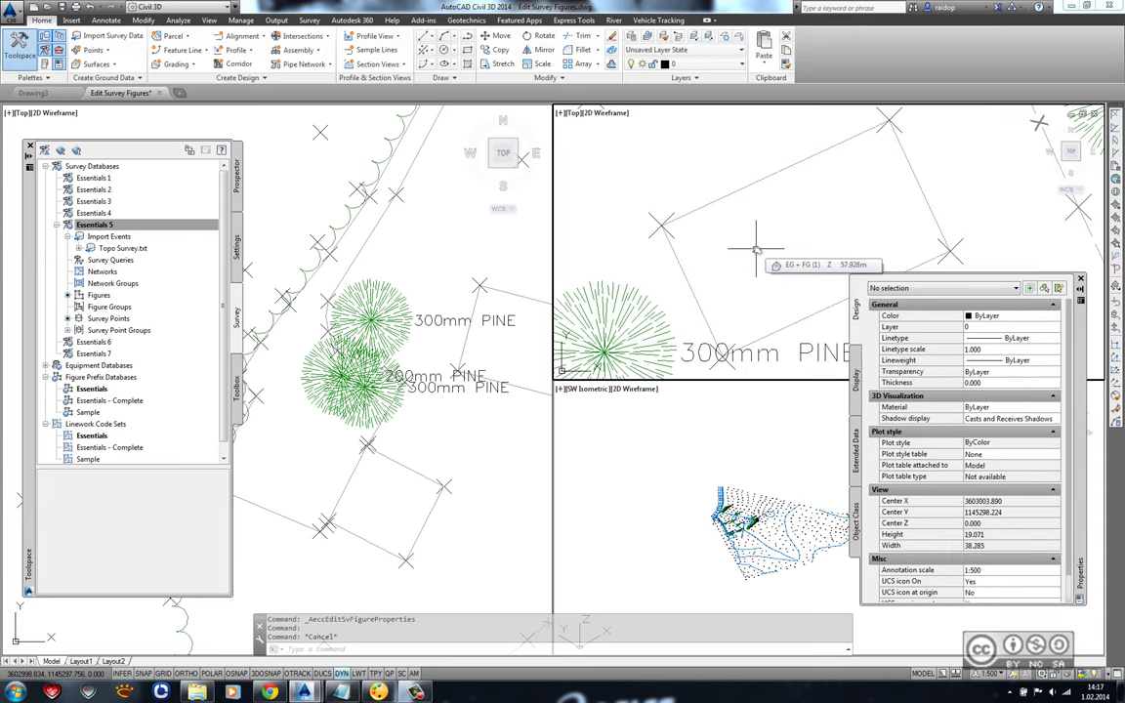
scroll(755, 250, down, 3)
scroll(708, 239, down, 2)
scroll(708, 239, down, 2)
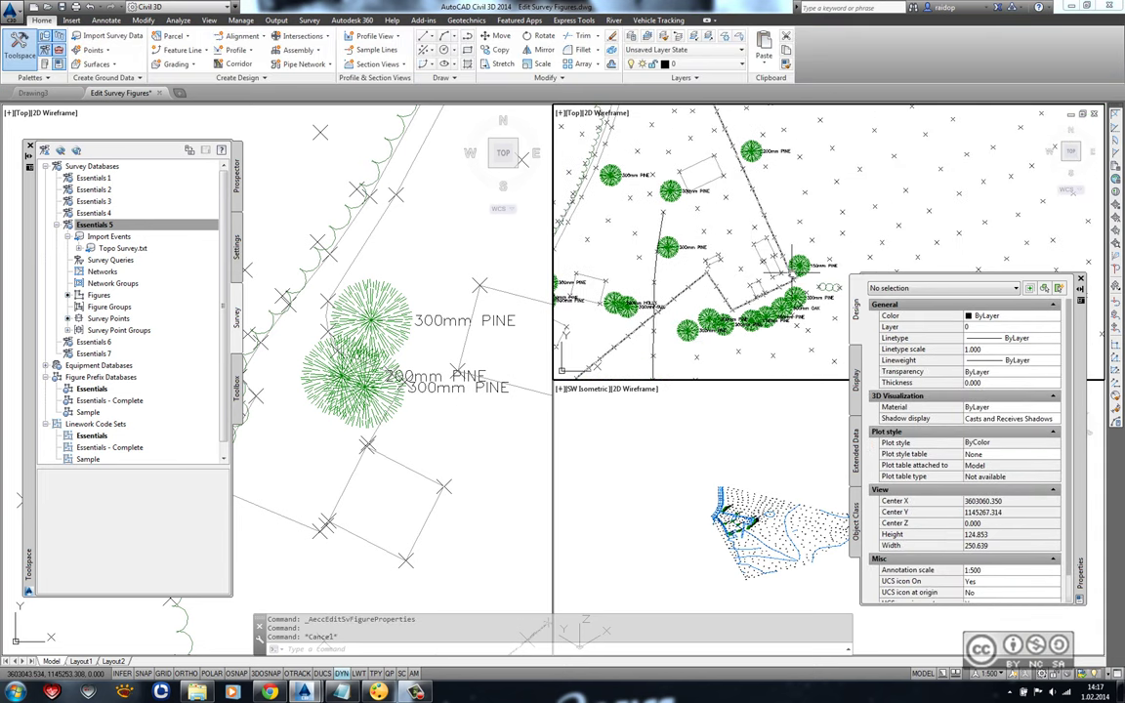
scroll(713, 247, up, 2)
scroll(723, 249, up, 2)
scroll(737, 262, up, 2)
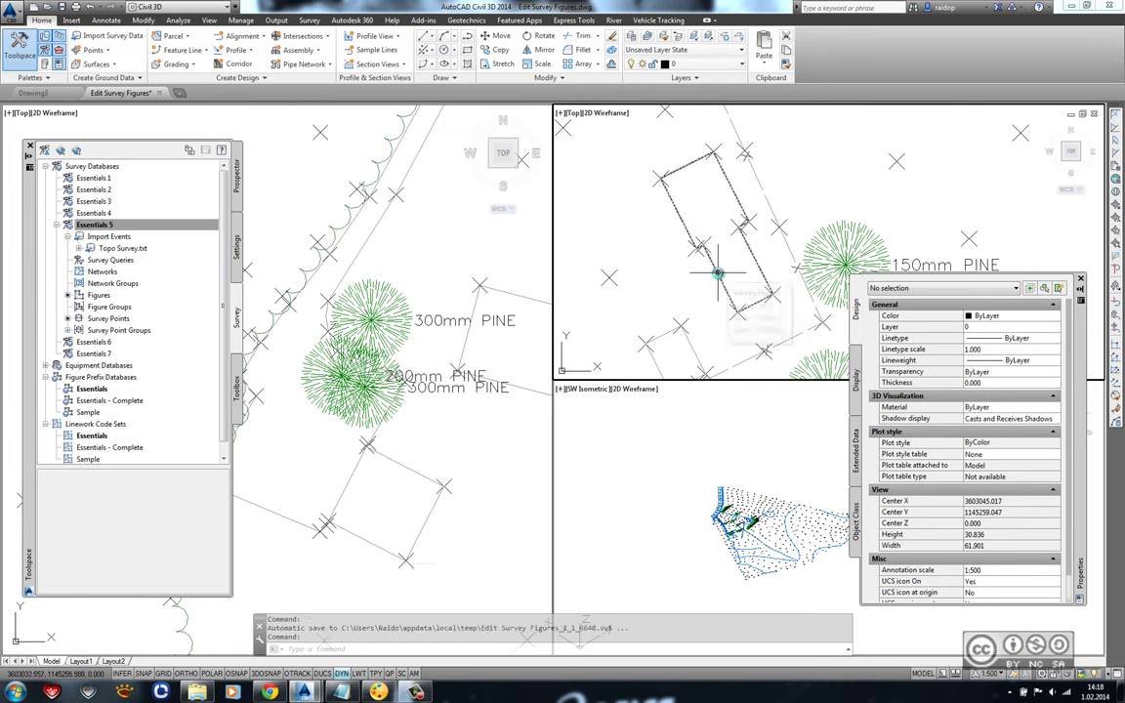
click(723, 273)
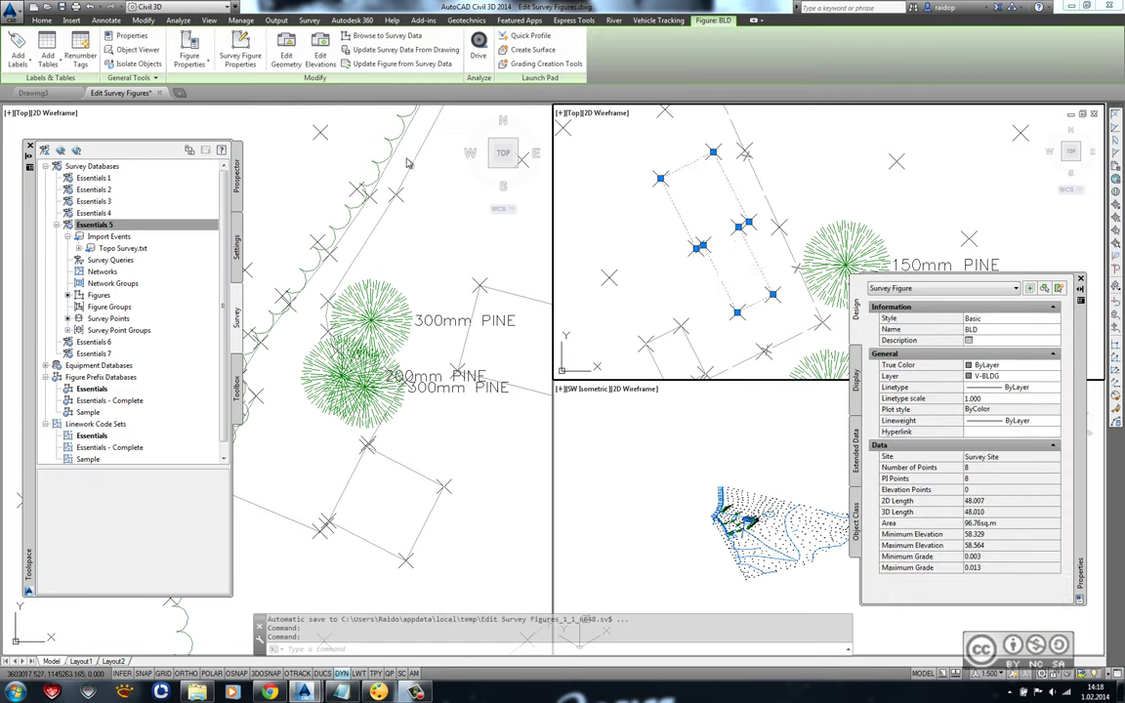
Delete vertices 288, 289 and 290, leaving four vertices, 30.991 long and 58.80 sq.m.
click(238, 47)
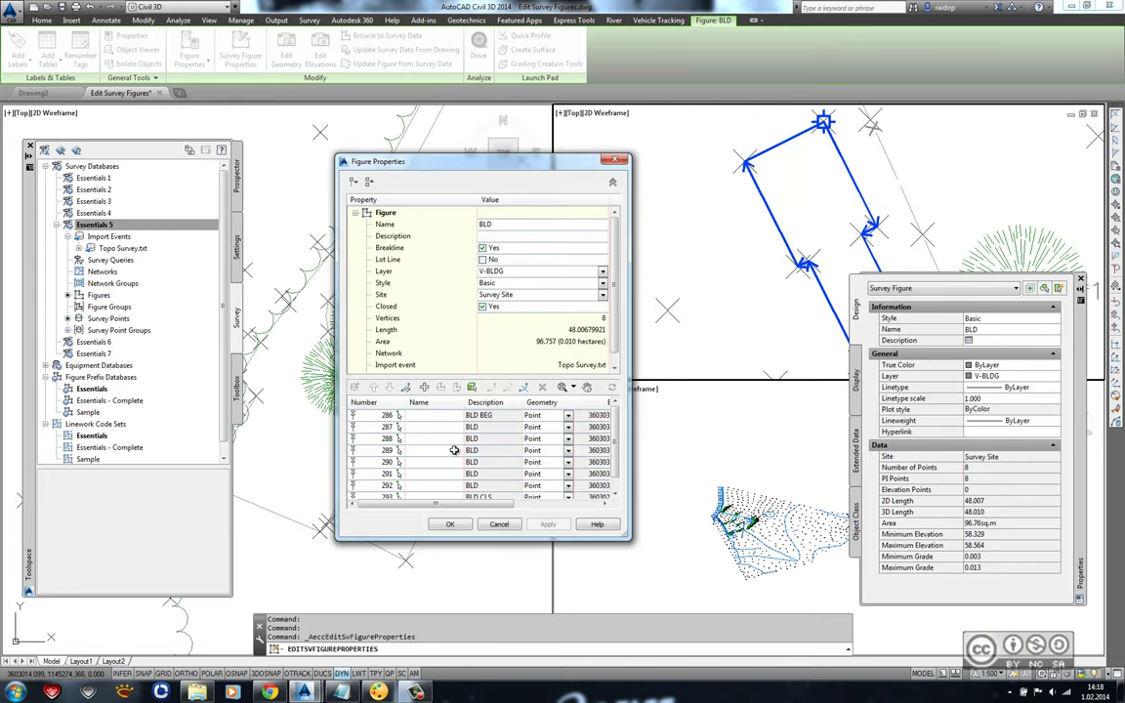
scroll(439, 446, down, 1)
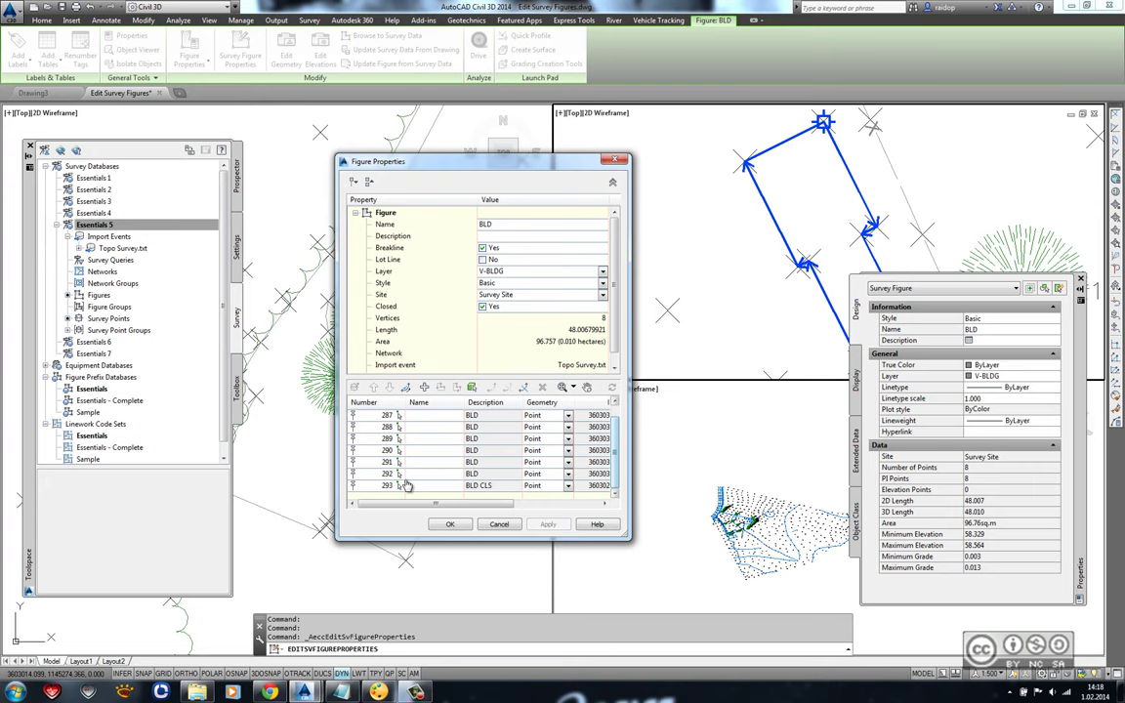
click(358, 426)
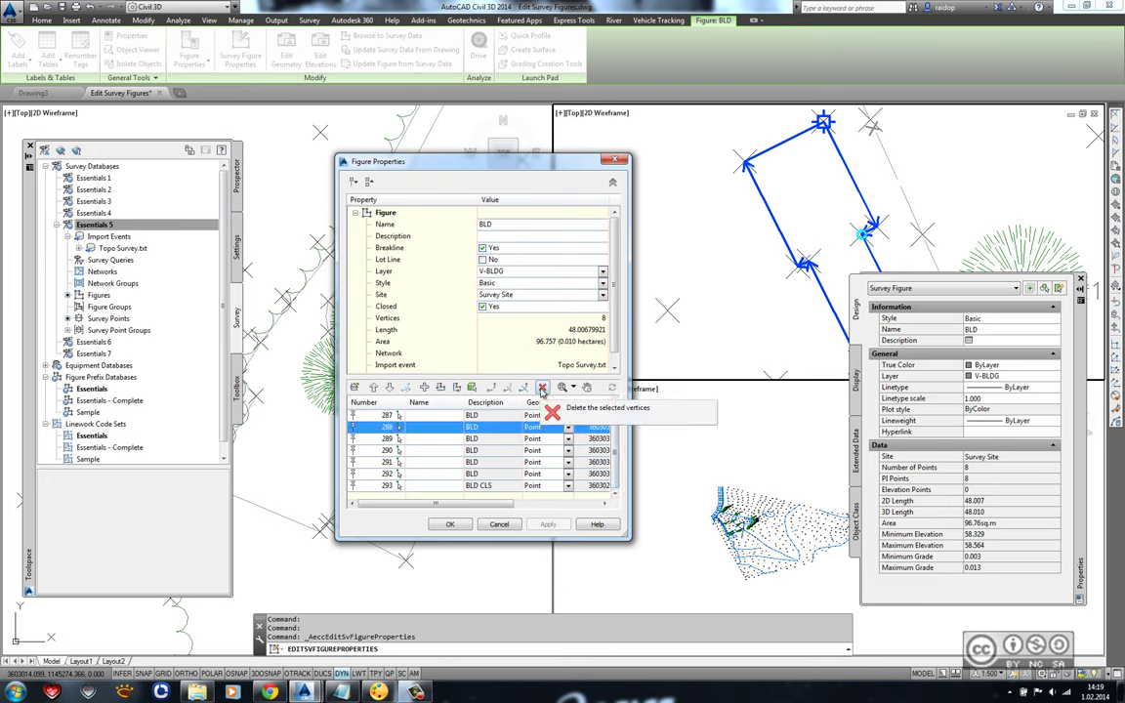
click(543, 388)
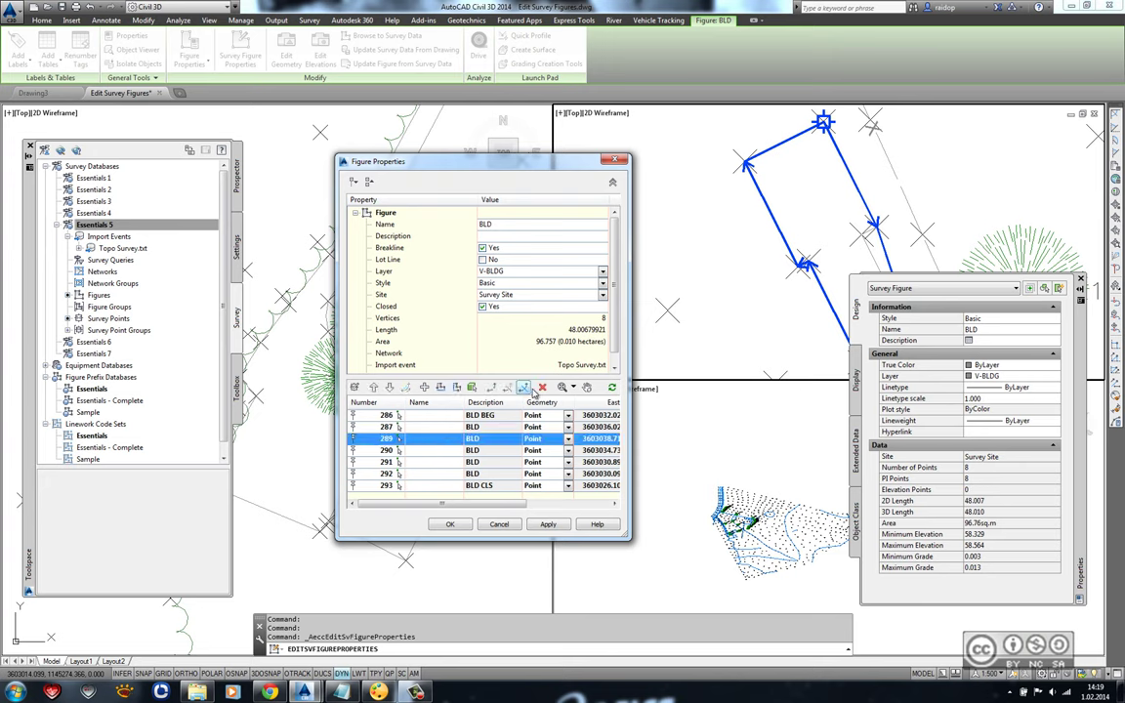
click(543, 388)
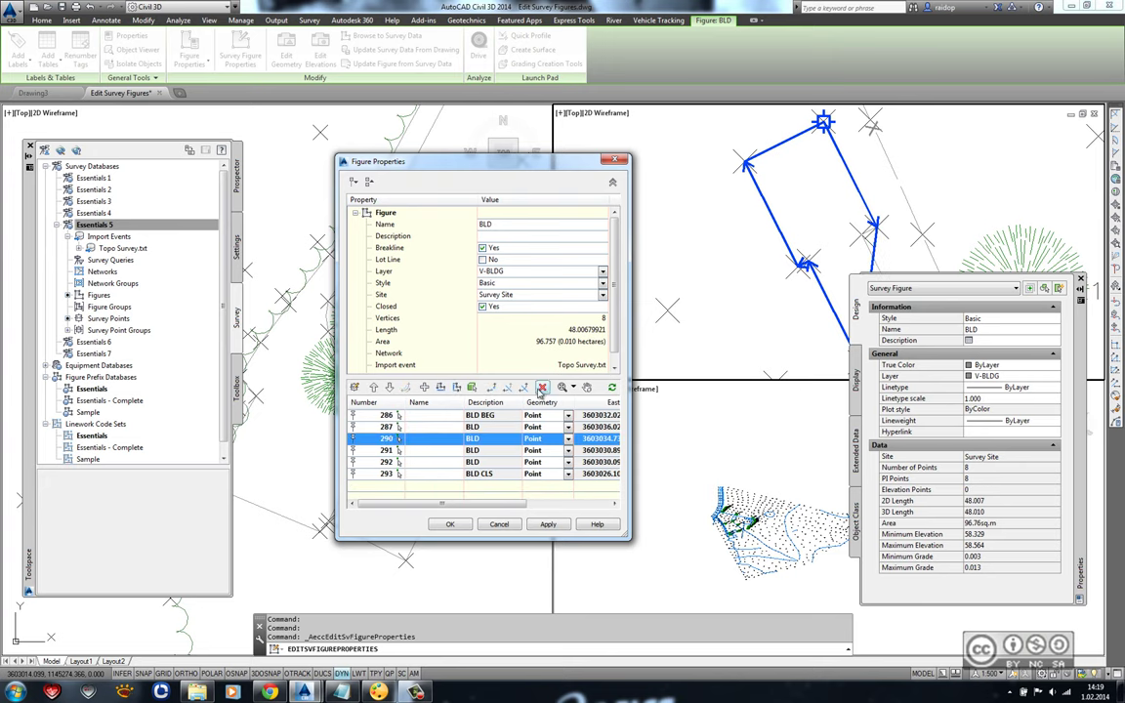
click(542, 387)
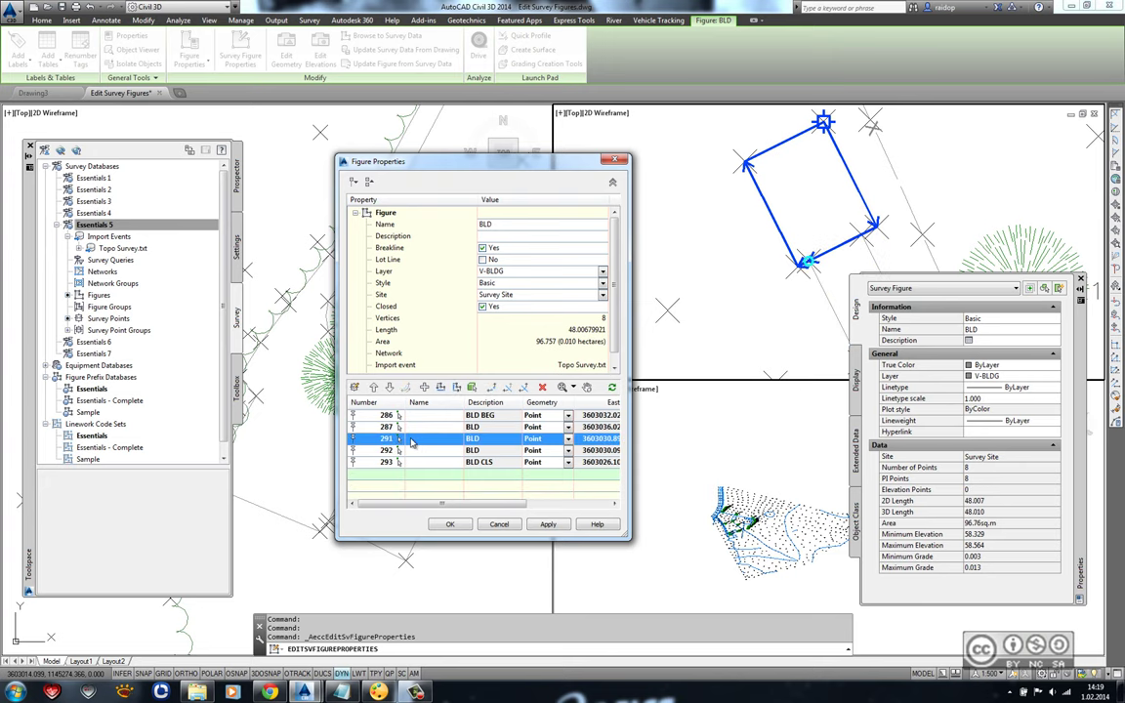
click(450, 525)
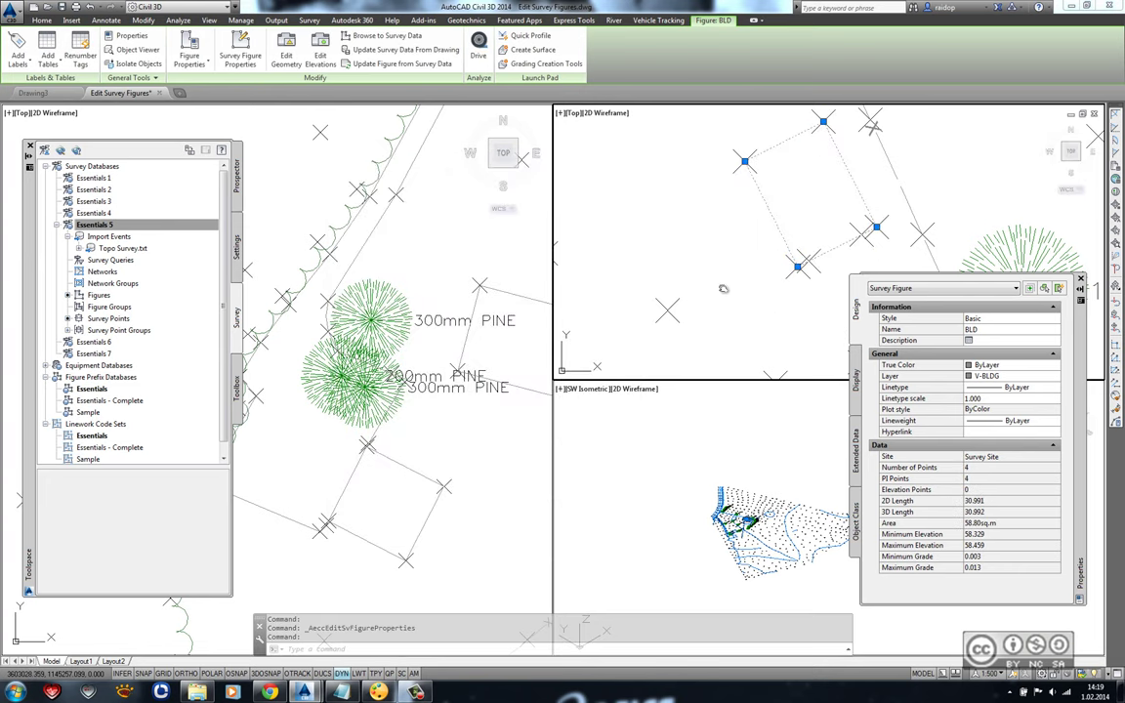
middle_drag(703, 250, 636, 259)
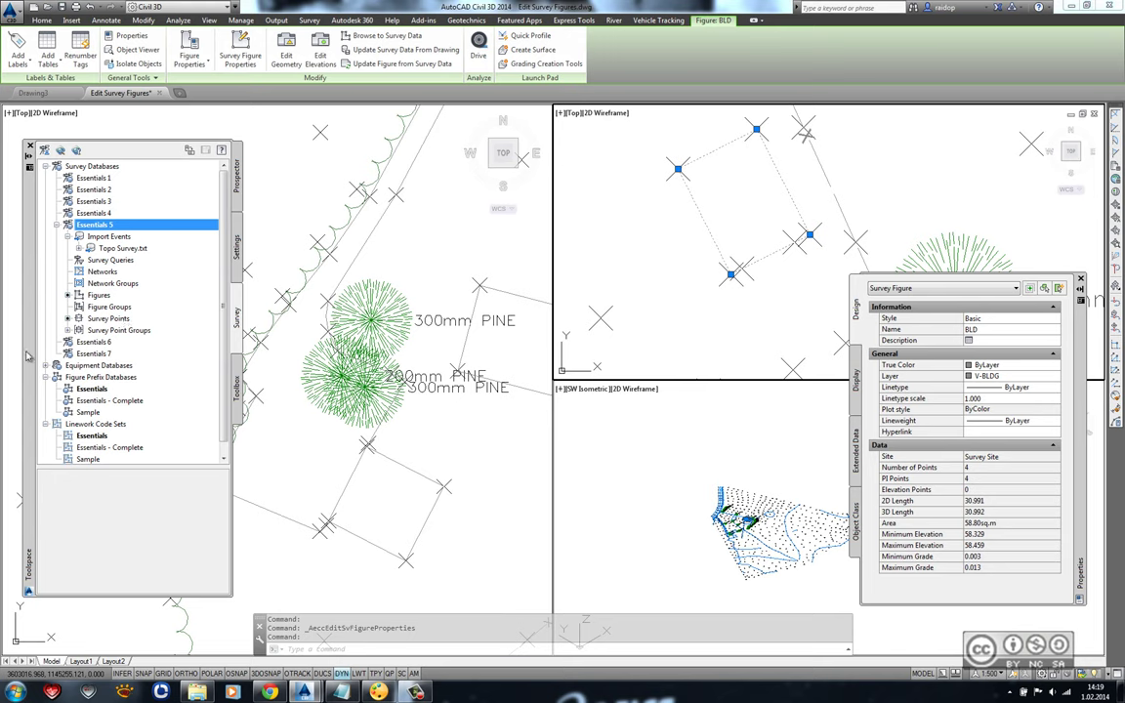
Create a new survey figure named BLD2 through the building's four corner points.
right_click(105, 298)
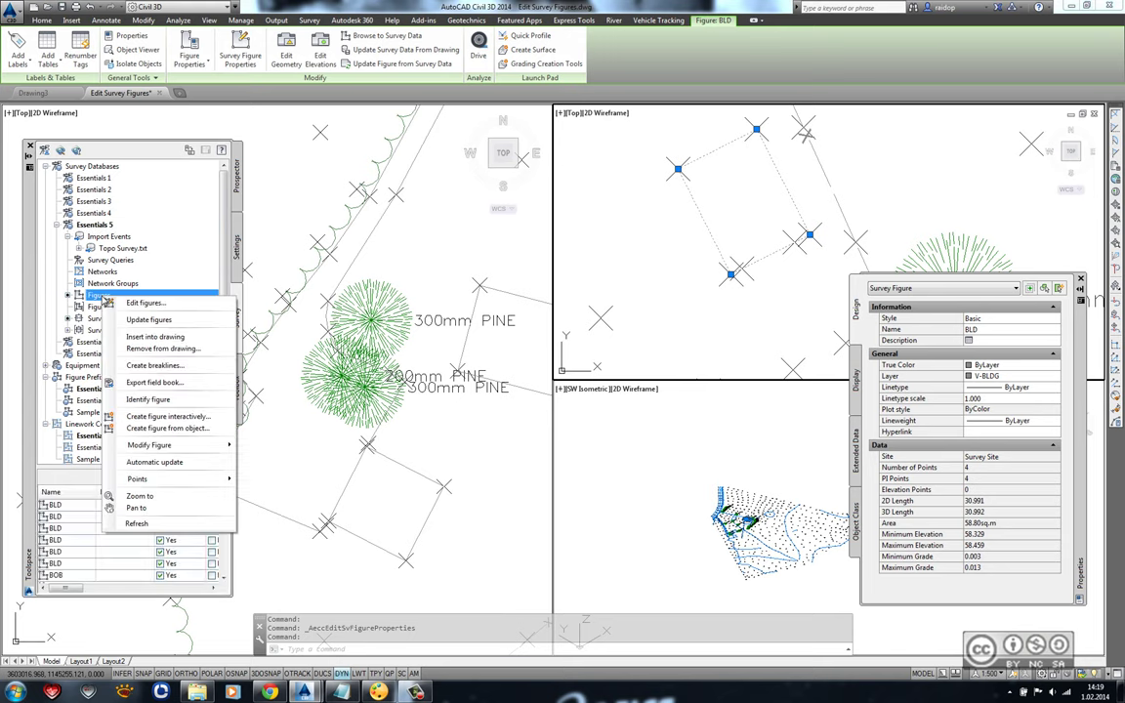
click(161, 418)
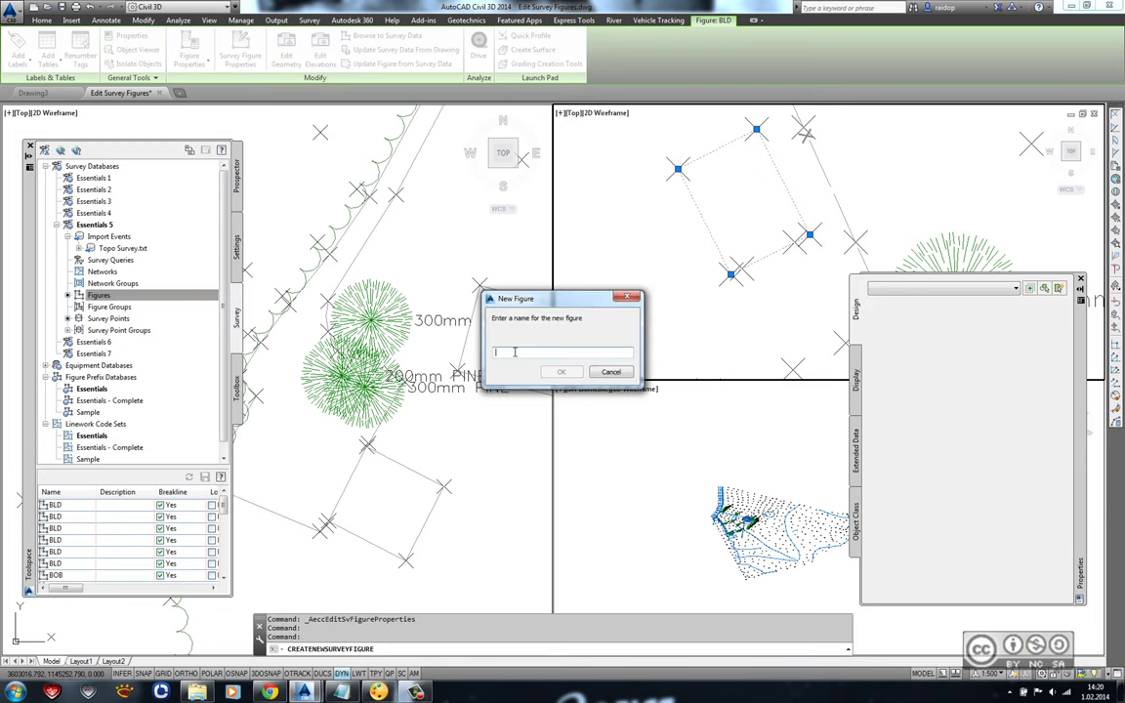
text(BLD)
text(2)
click(562, 372)
scroll(747, 312, up, 1)
scroll(723, 288, up, 1)
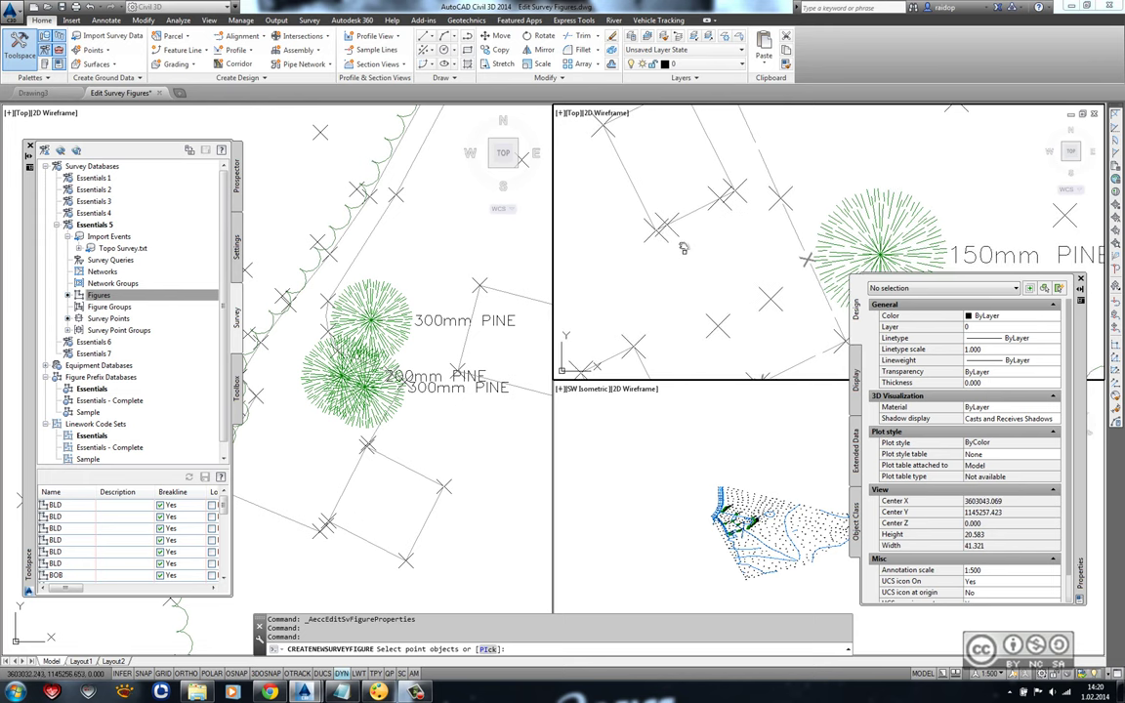
click(661, 227)
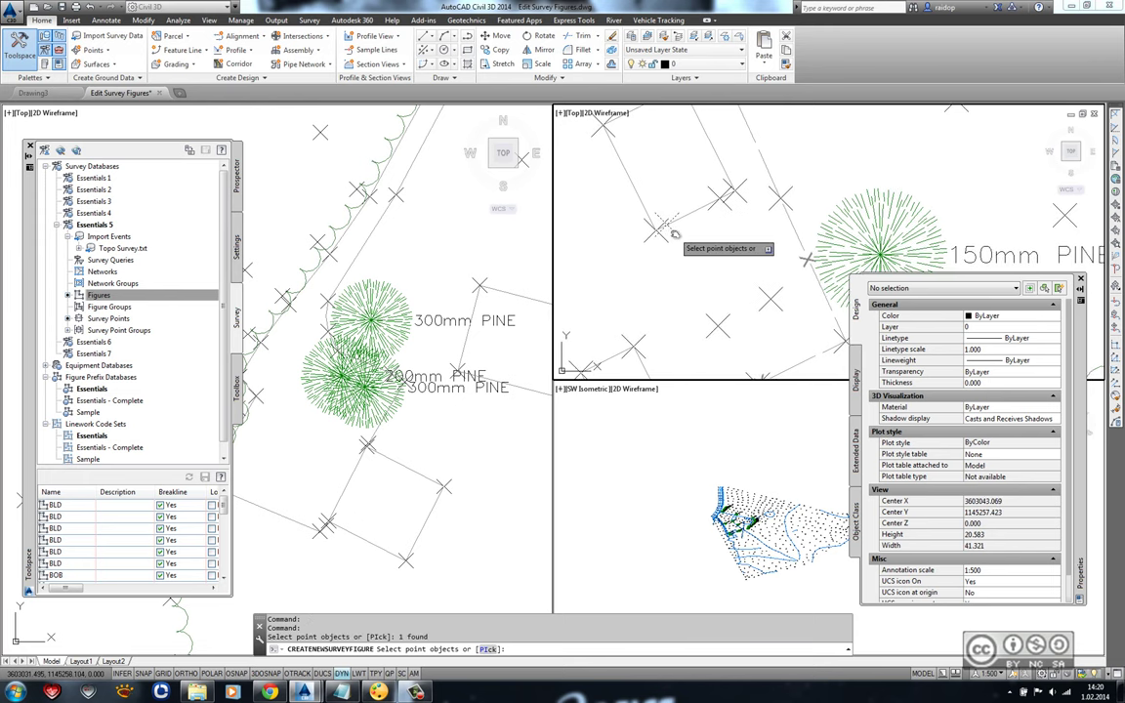
click(718, 325)
click(770, 298)
click(722, 195)
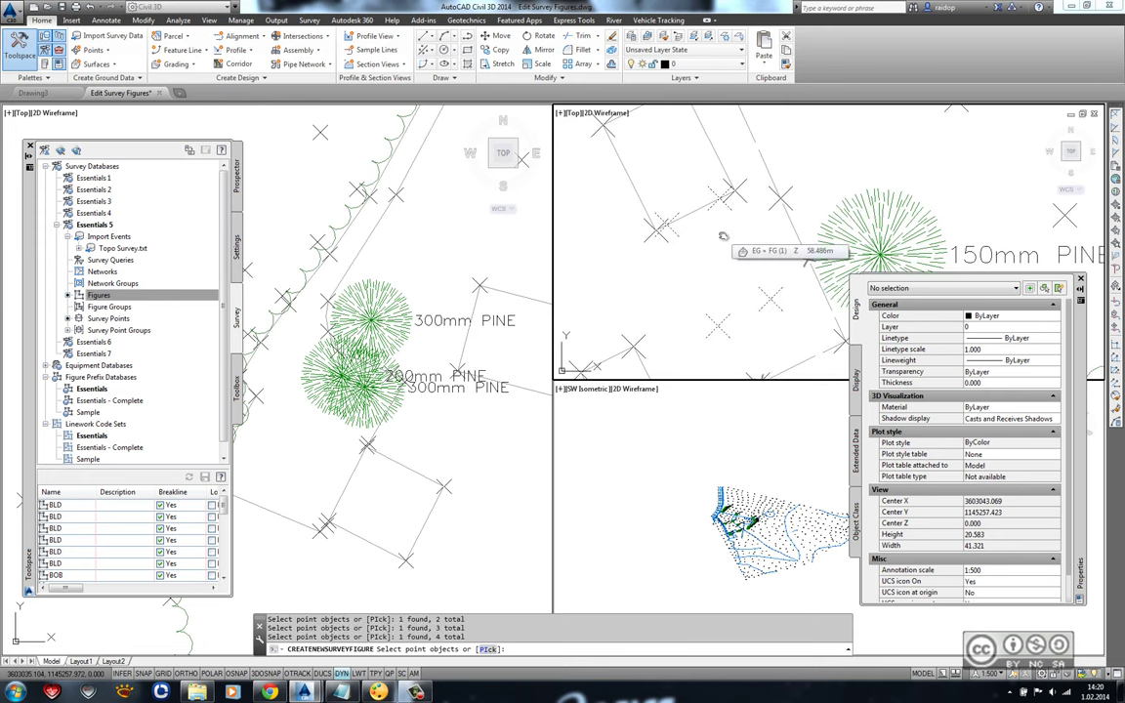
key(Return)
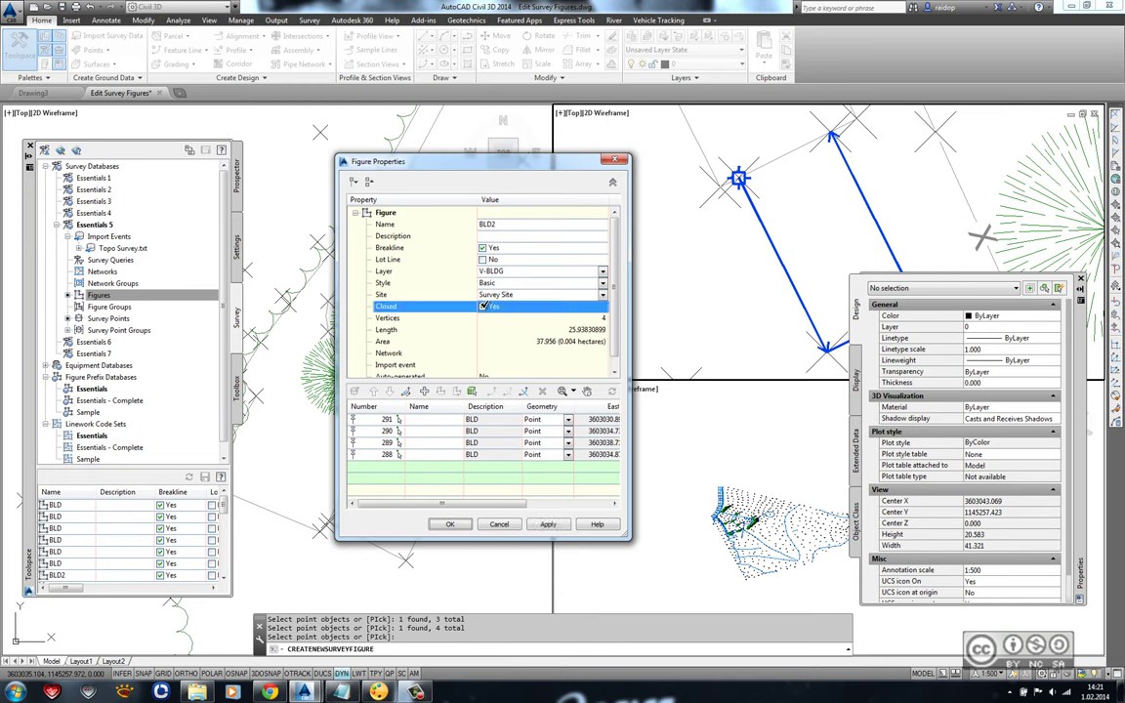
Make BLD2 closed and reorder its vertices to run 288, 289, 290, 291.
click(482, 307)
click(372, 455)
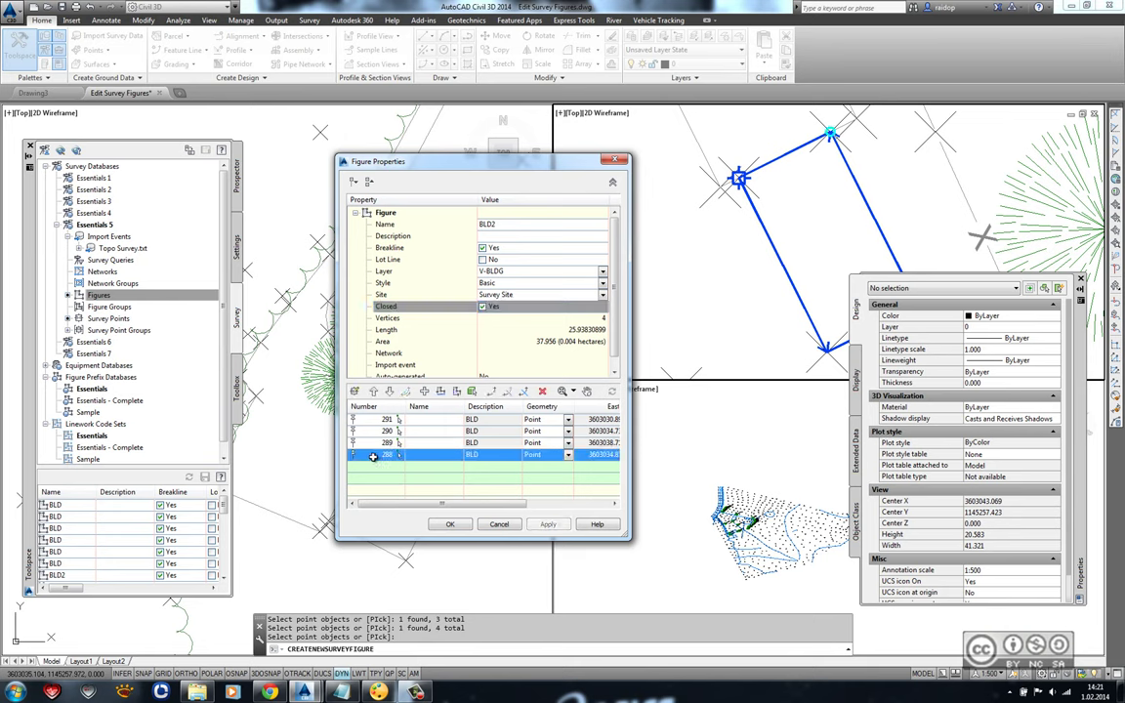
click(374, 391)
click(374, 391)
click(374, 391)
click(386, 454)
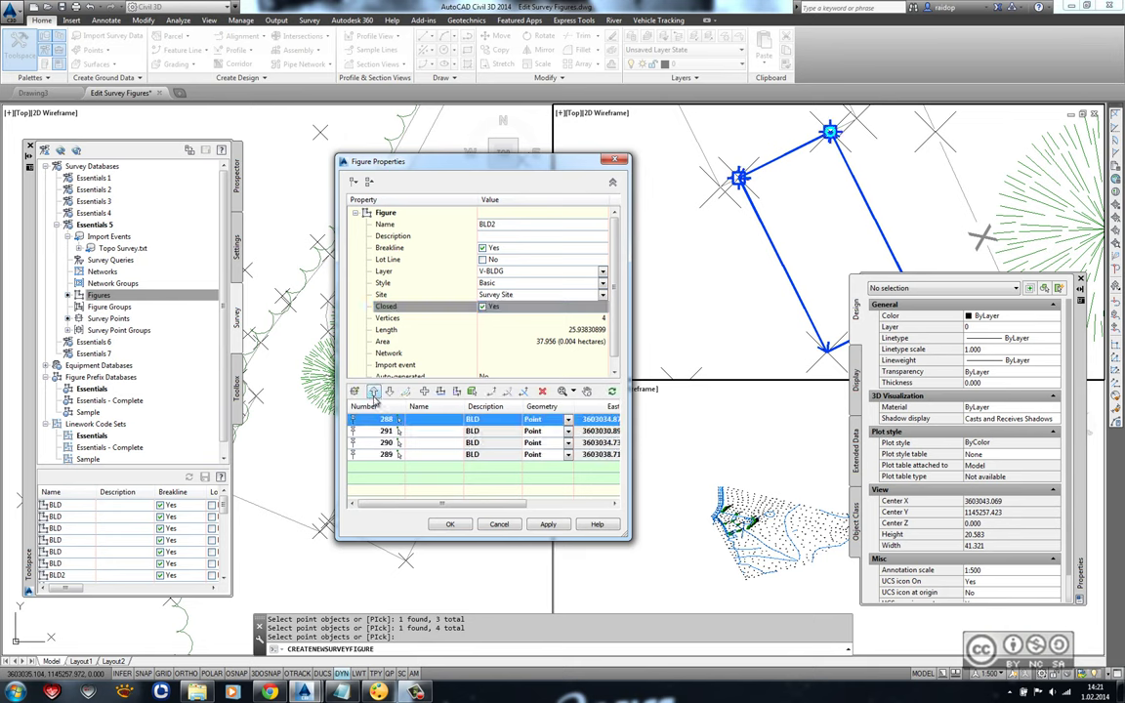
click(374, 391)
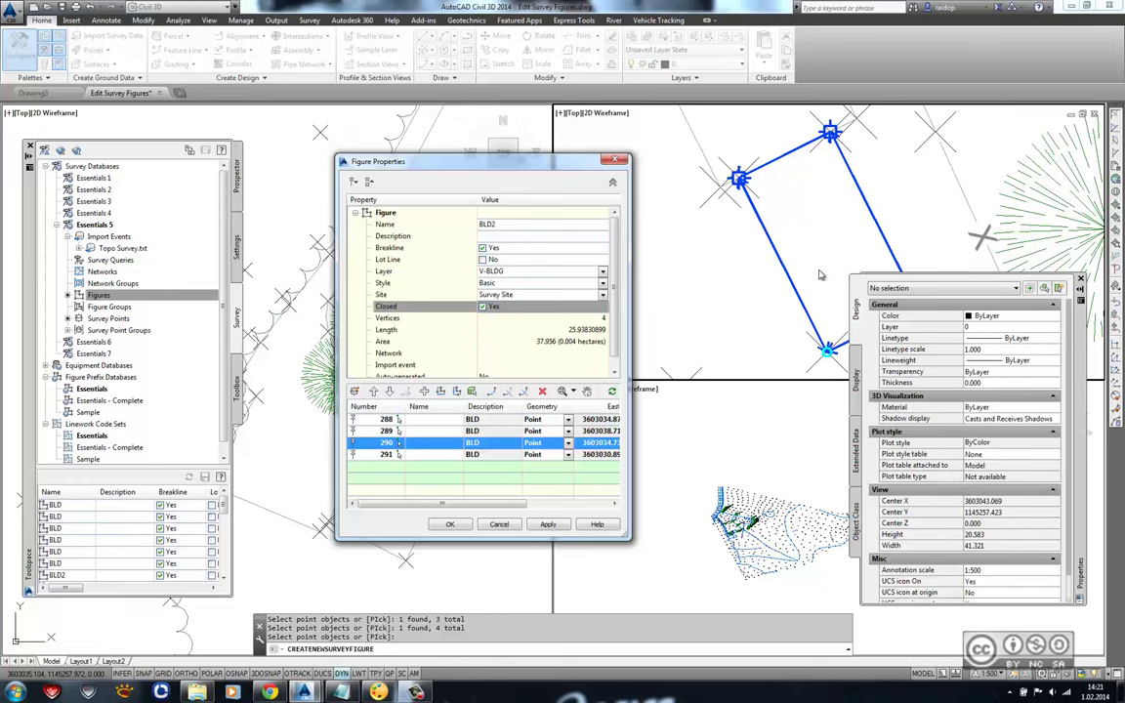
click(450, 524)
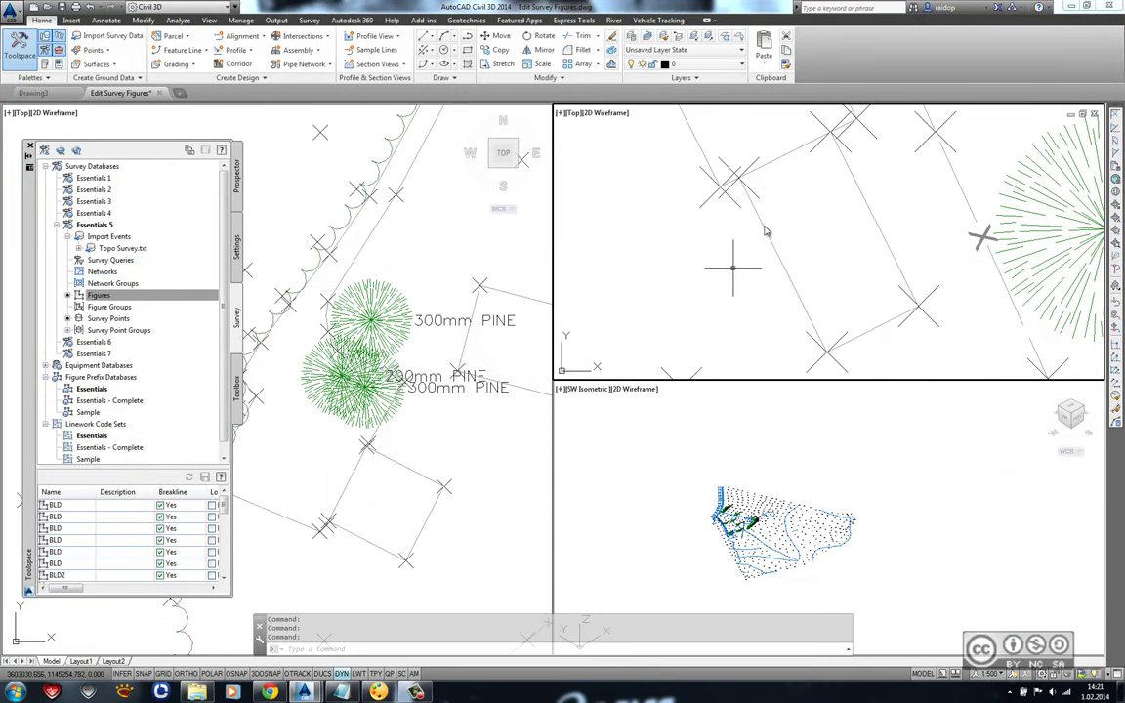
scroll(762, 280, down, 4)
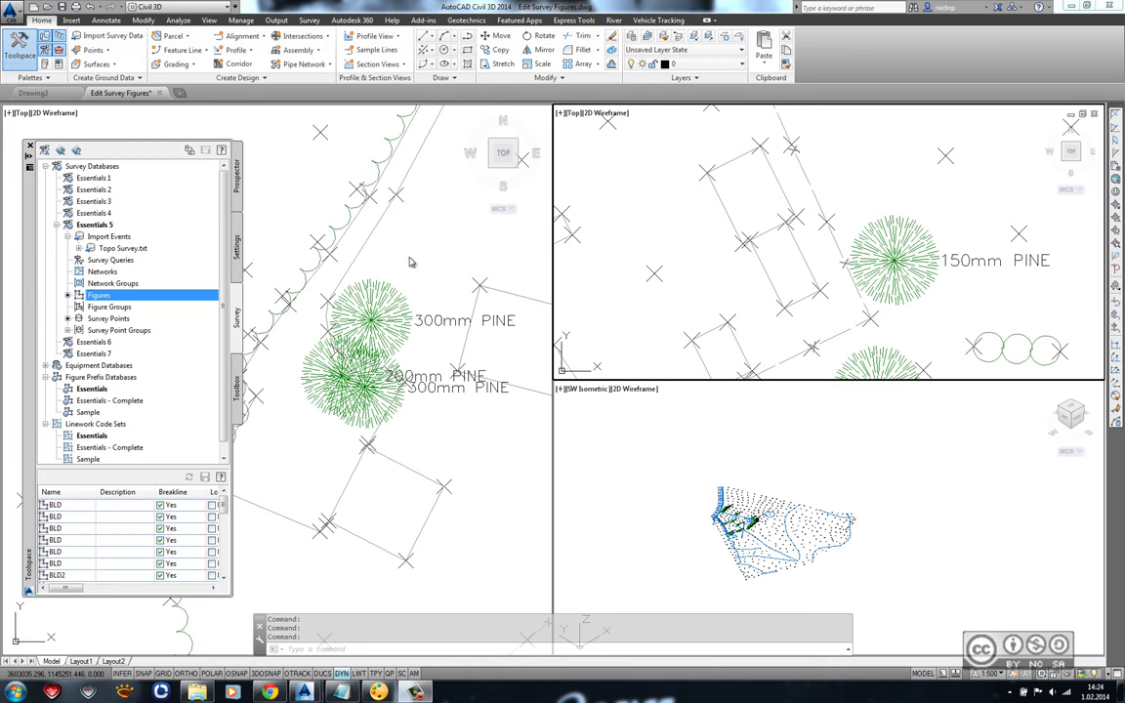
Show the Point Creation Tools, then bring up the dialog to open another drawing.
click(97, 50)
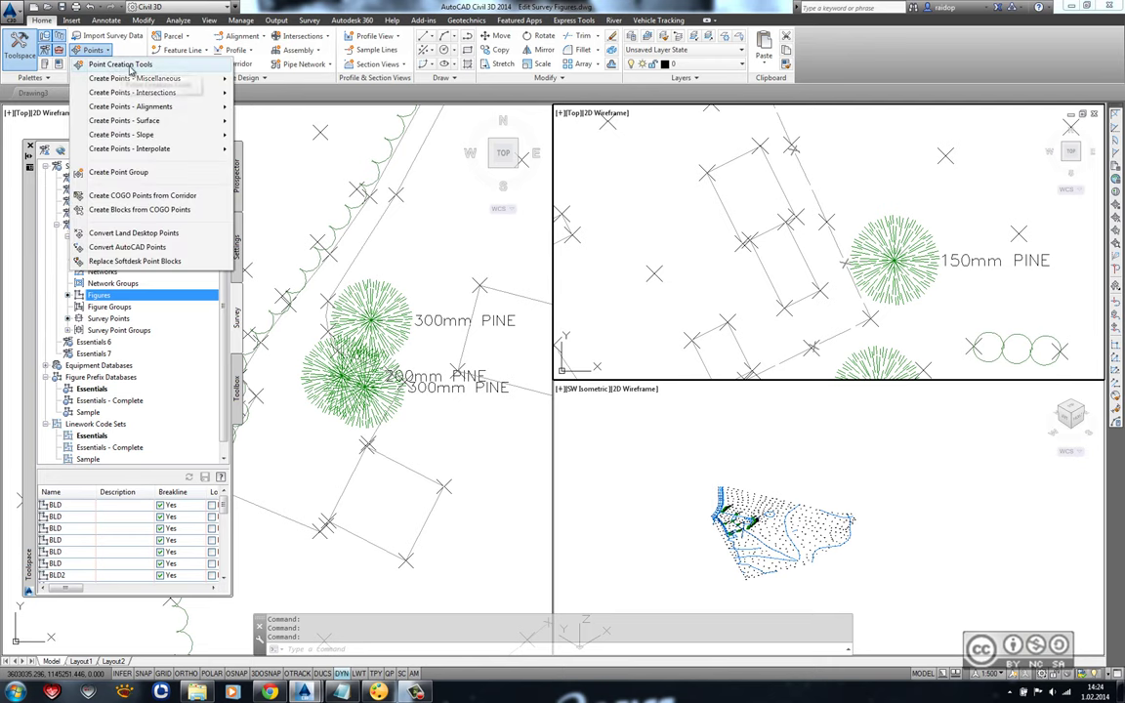
click(110, 66)
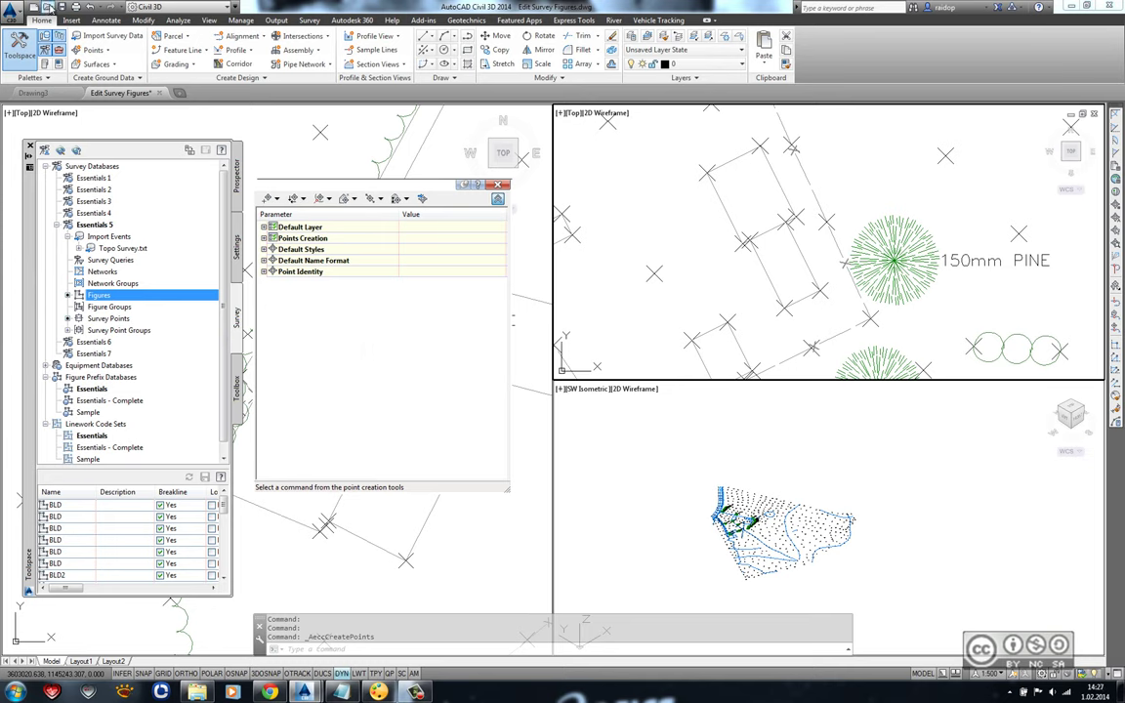
click(47, 7)
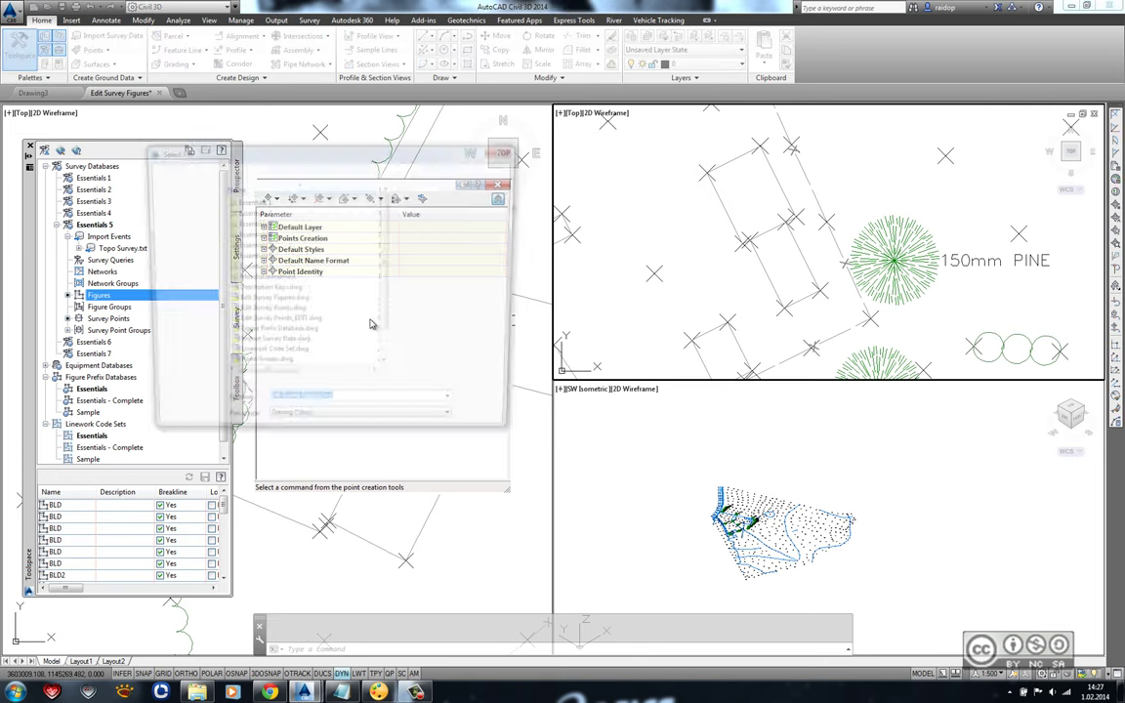
Open Stake Out.dwg from the Select File dialog.
click(284, 367)
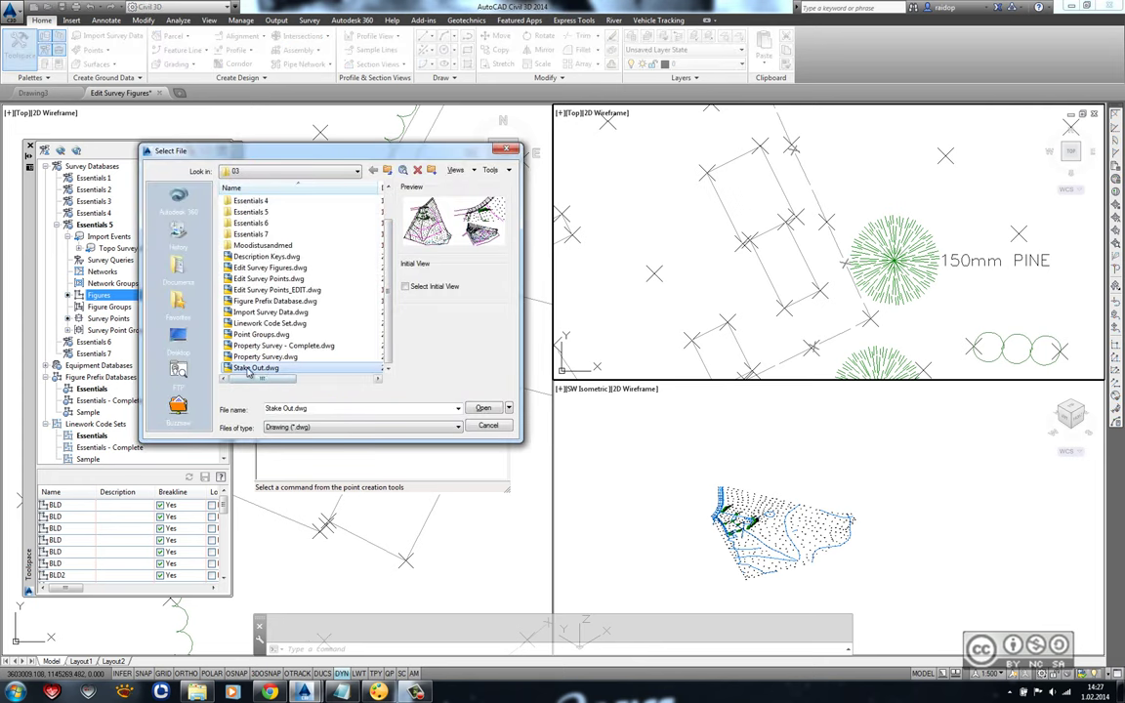
click(485, 408)
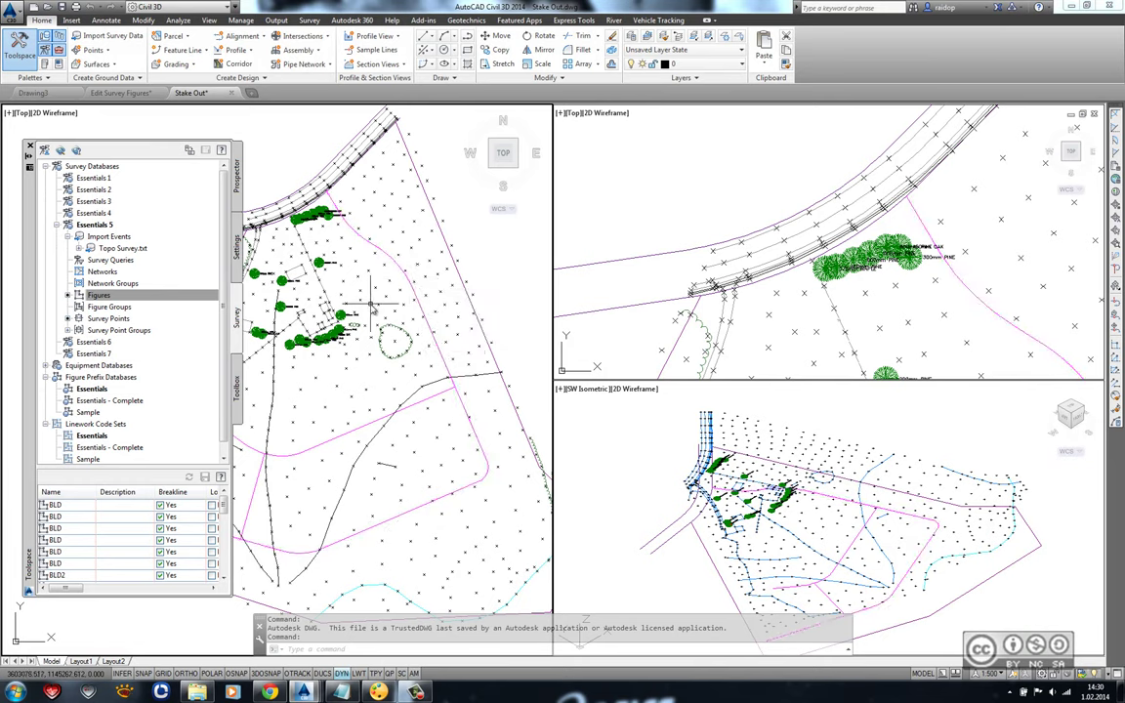
Import Found Corners.txt as PNEZD (comma delimited) points into Stake Out.
click(71, 20)
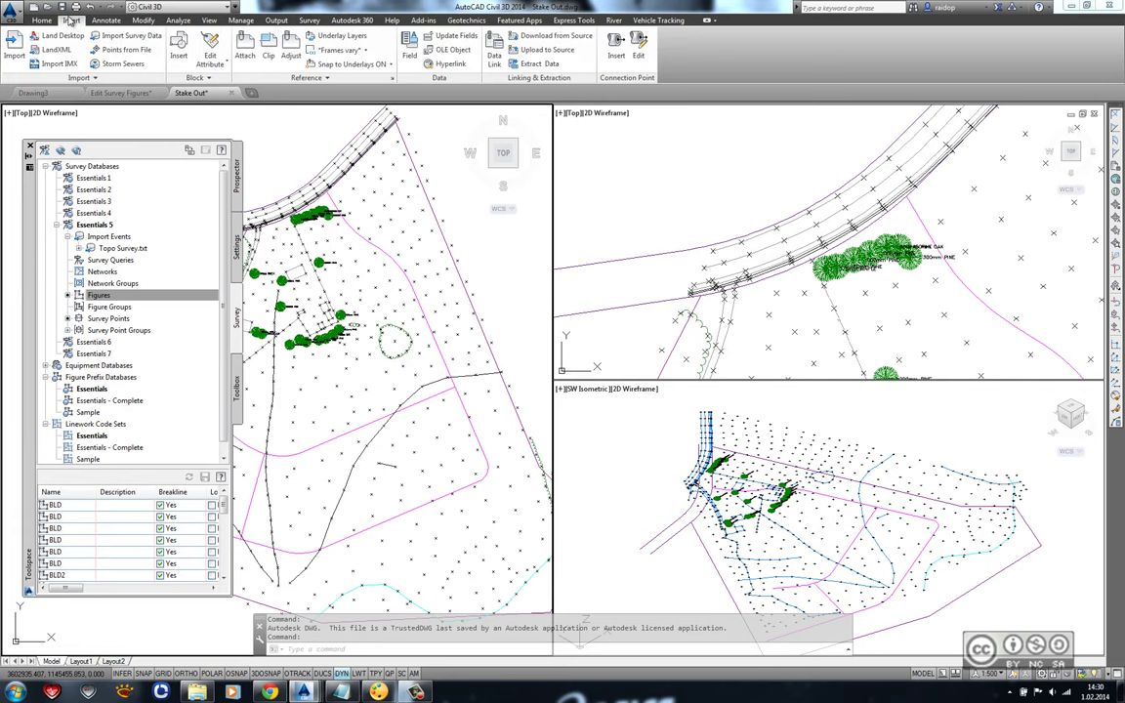
click(128, 50)
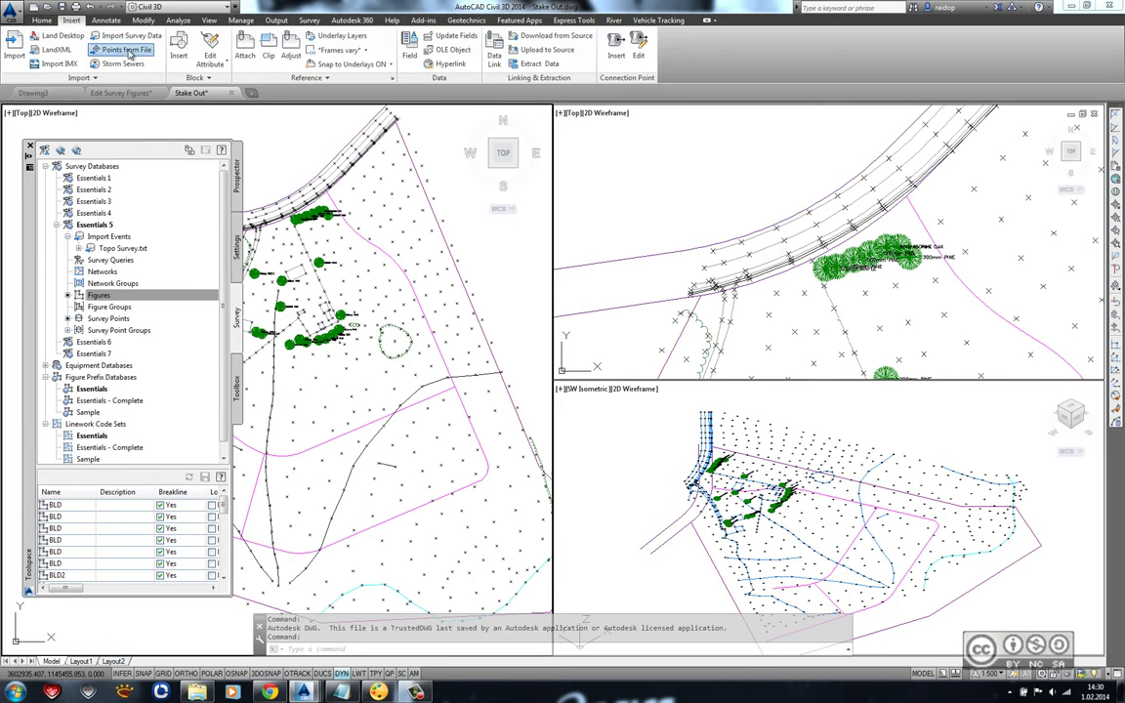
scroll(650, 290, down, 2)
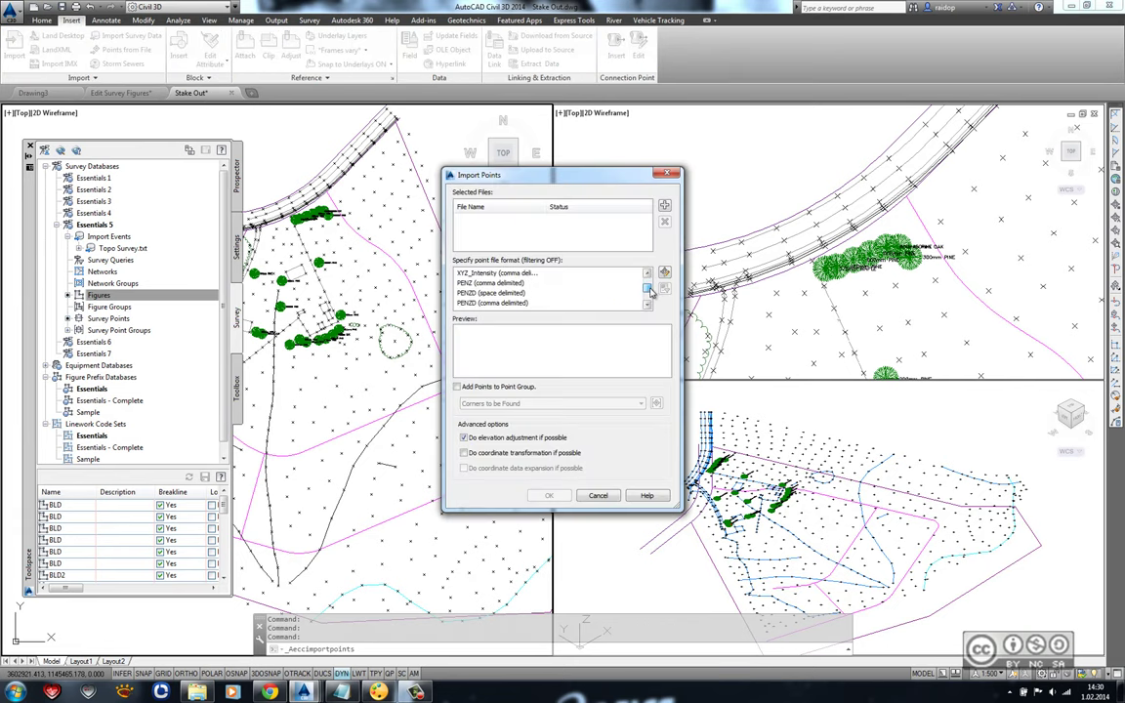
scroll(650, 290, down, 2)
click(465, 294)
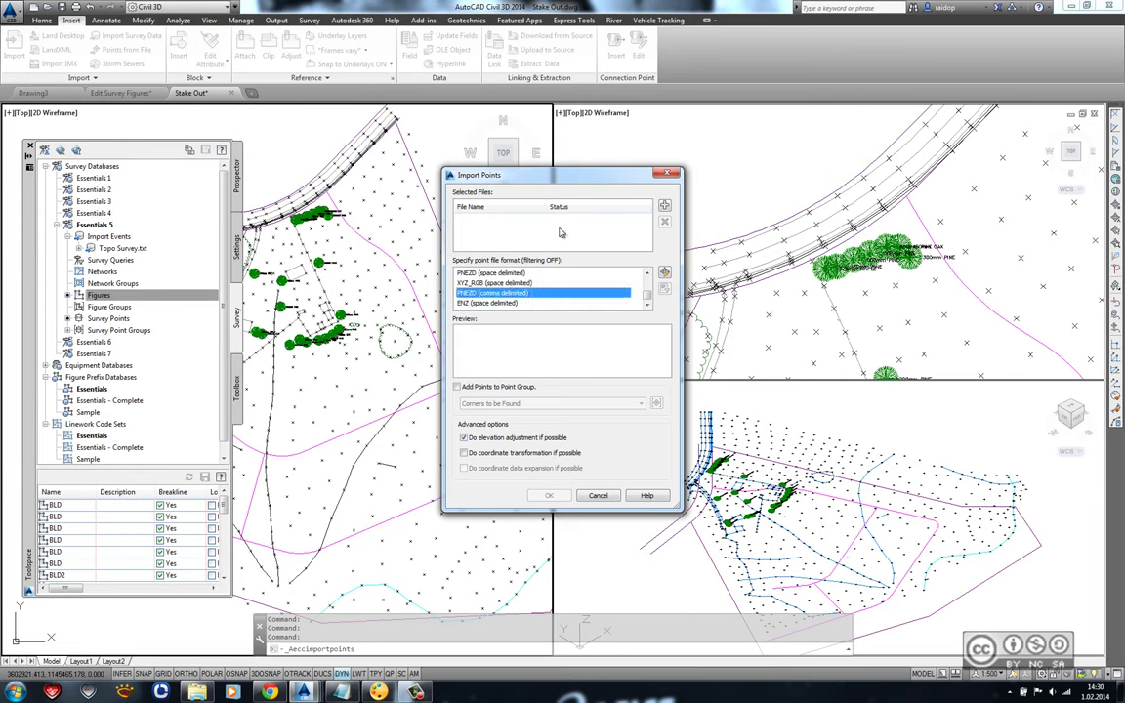
click(664, 205)
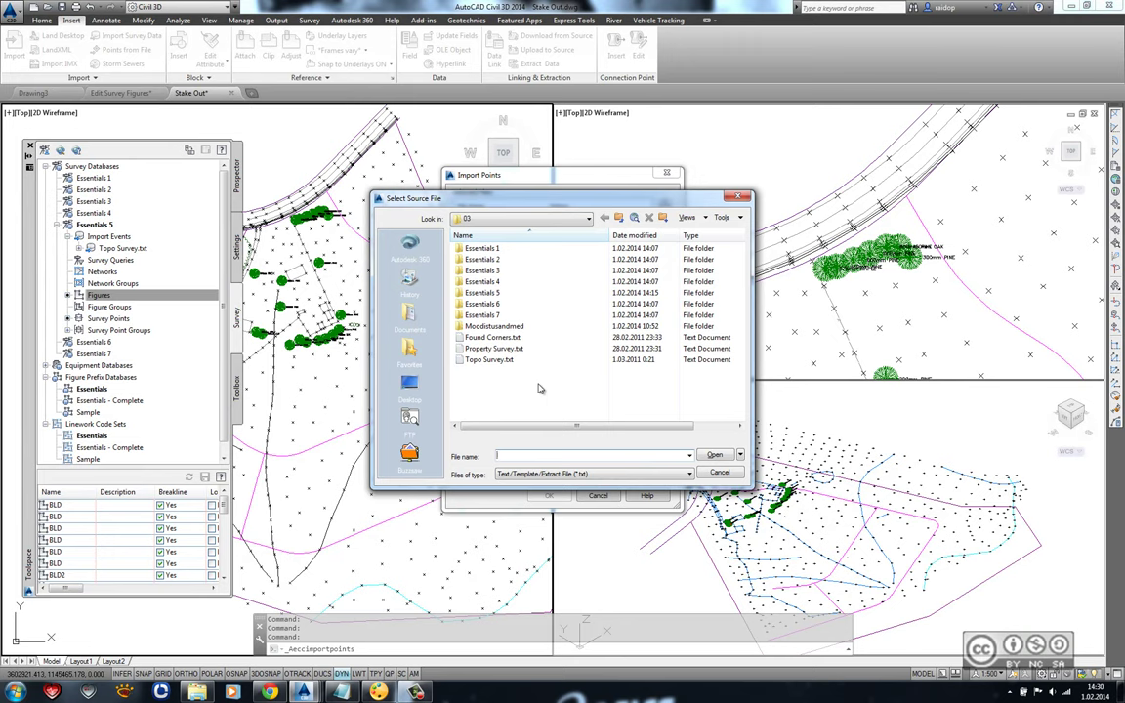
click(500, 337)
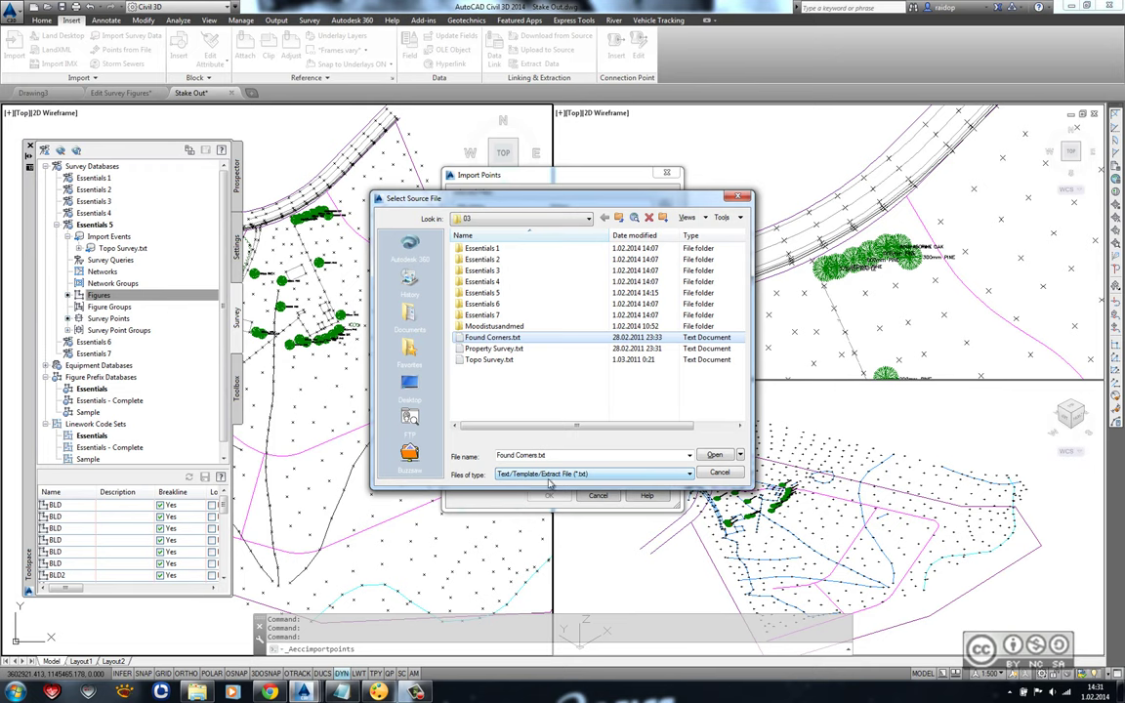
click(726, 457)
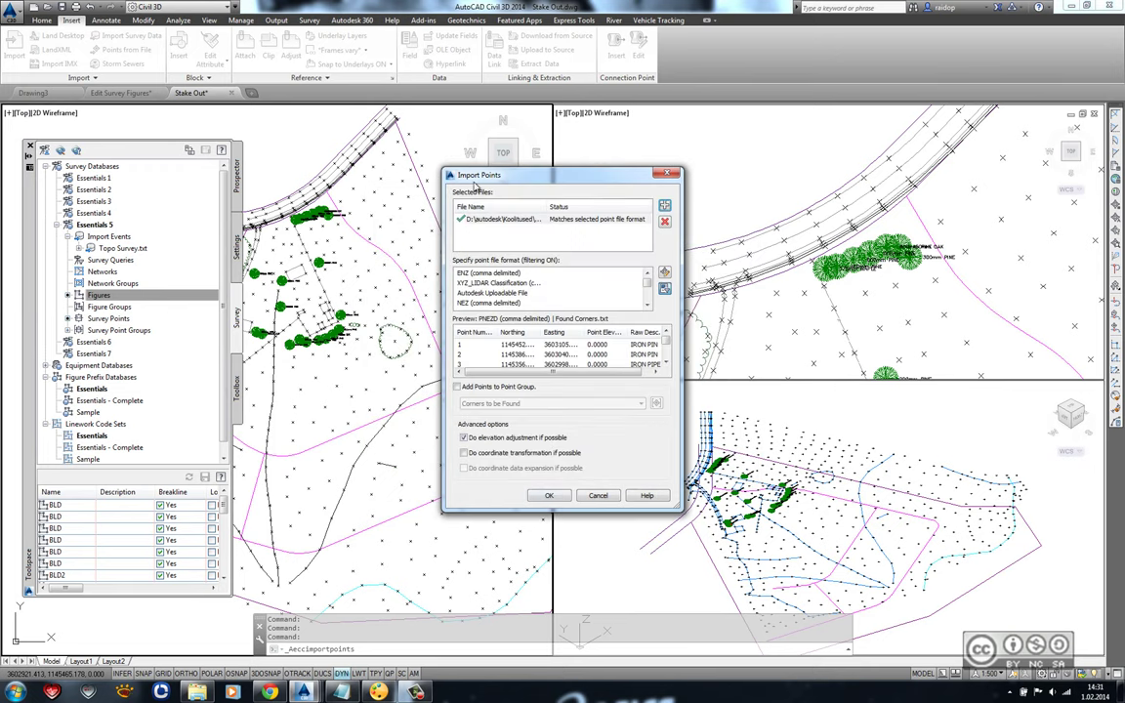
click(551, 497)
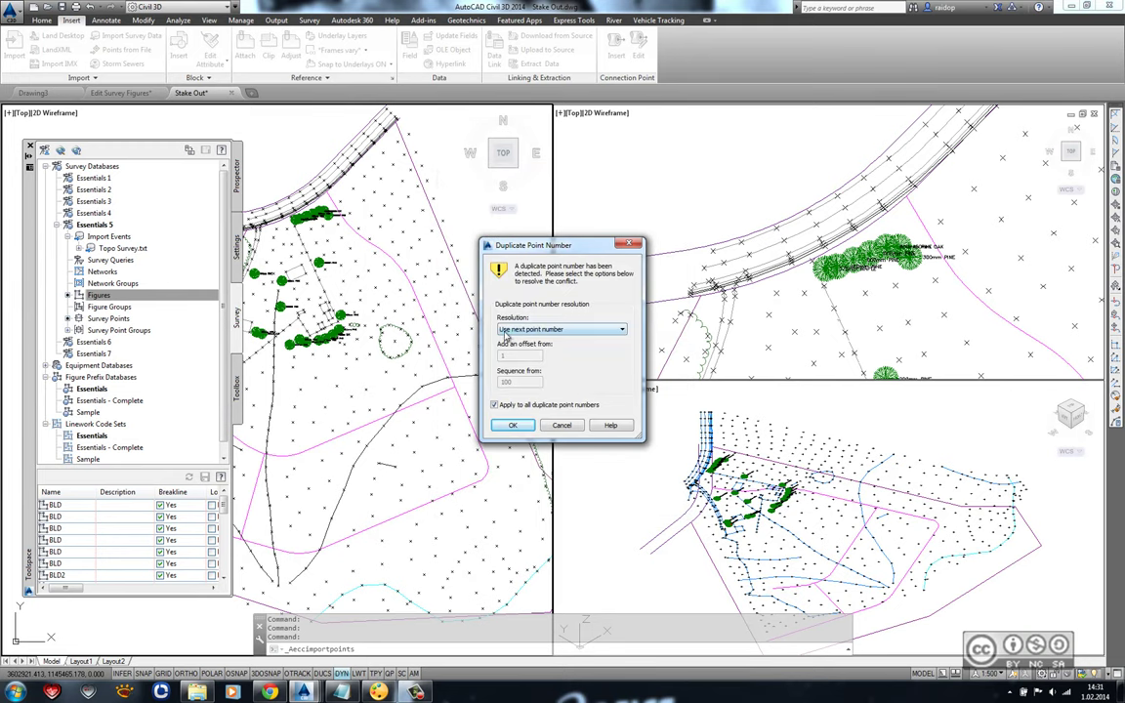
Resolve duplicate point numbers with an offset of 1000 and show the Prospector tree.
click(515, 328)
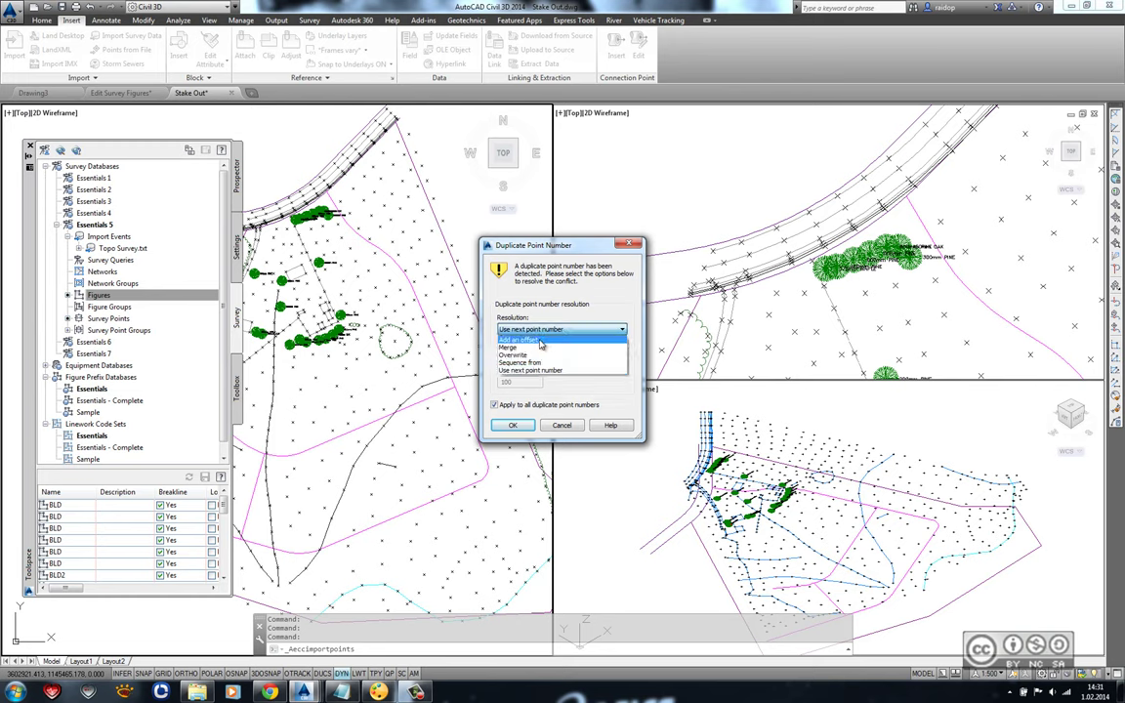
click(537, 341)
double_click(528, 358)
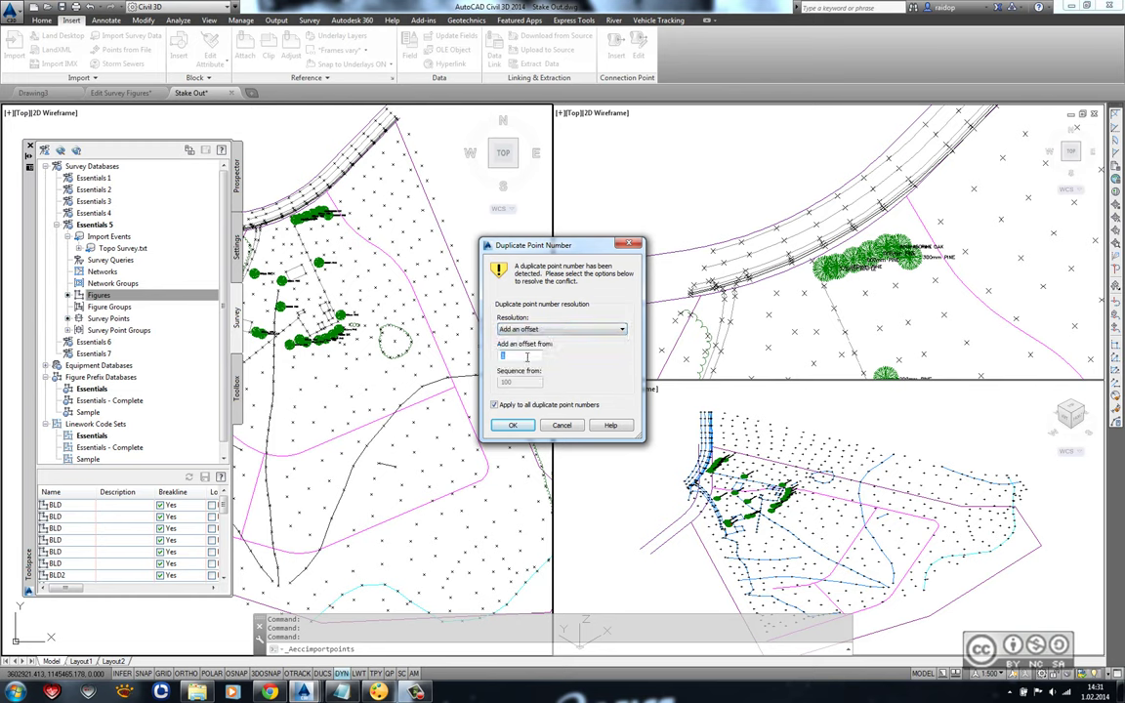
text(1000)
click(512, 425)
click(238, 175)
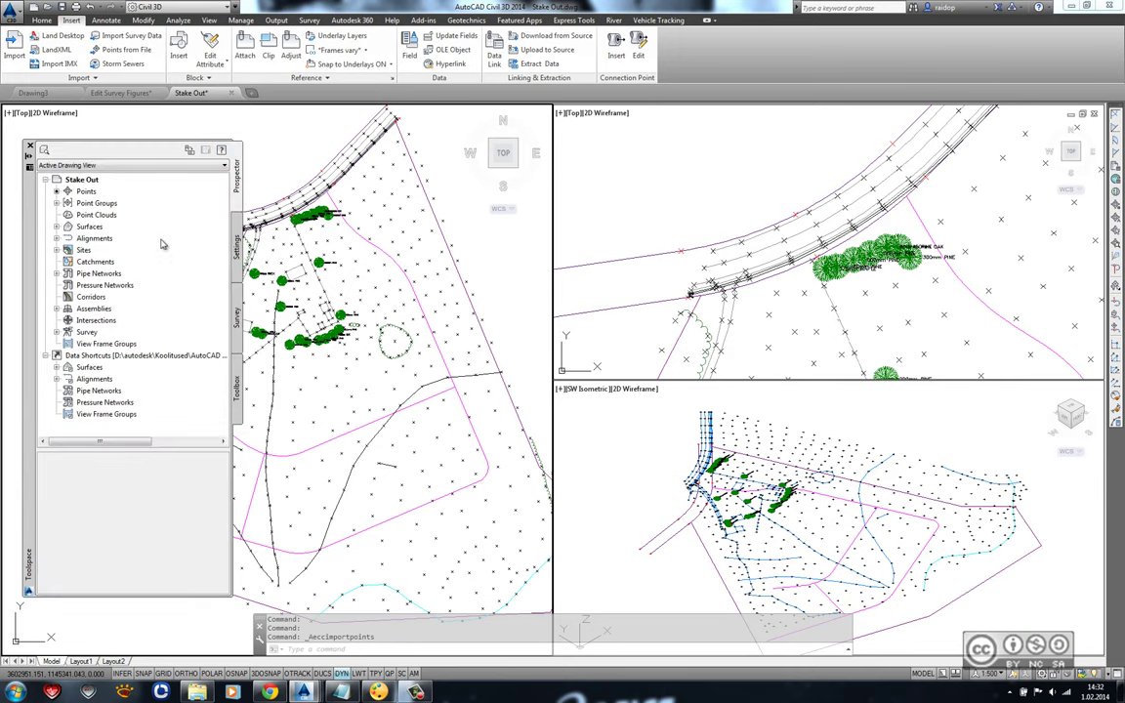
Update the Found Corners point group in Prospector.
click(57, 203)
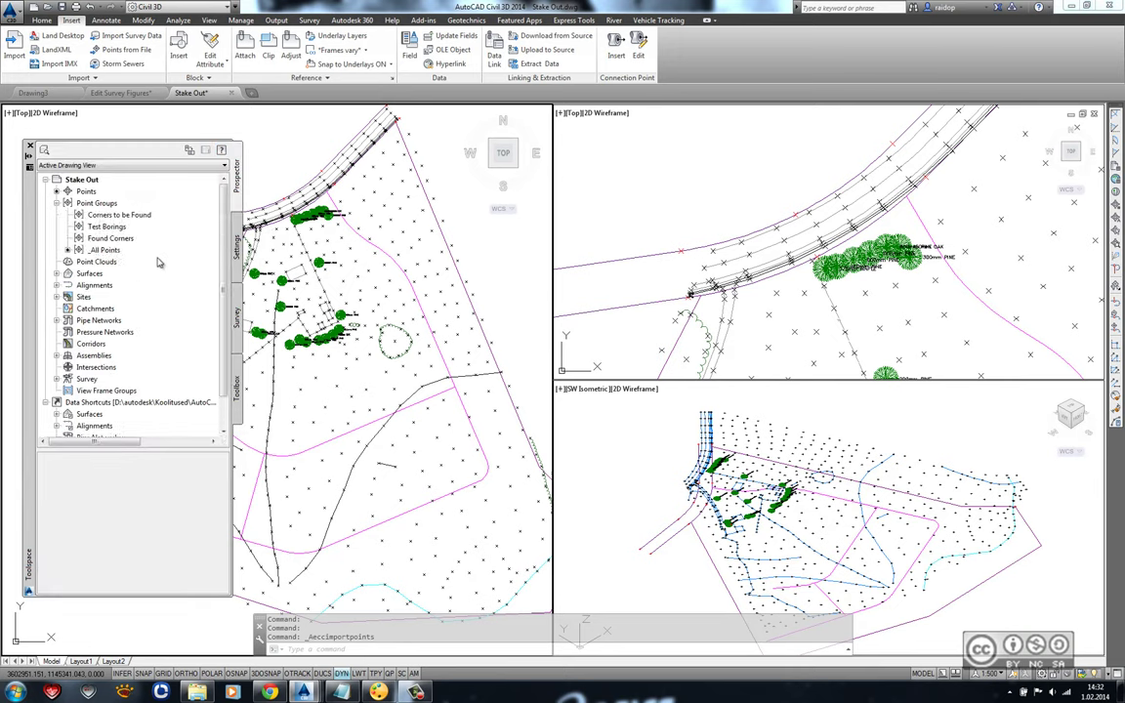
right_click(130, 240)
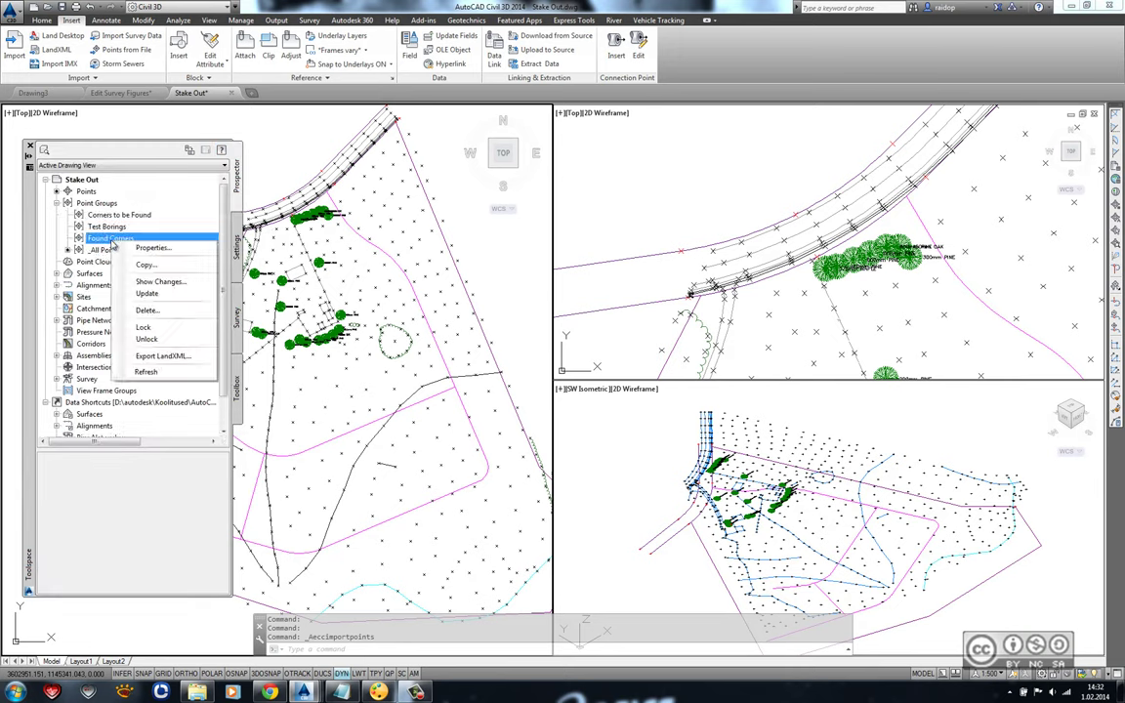
click(148, 296)
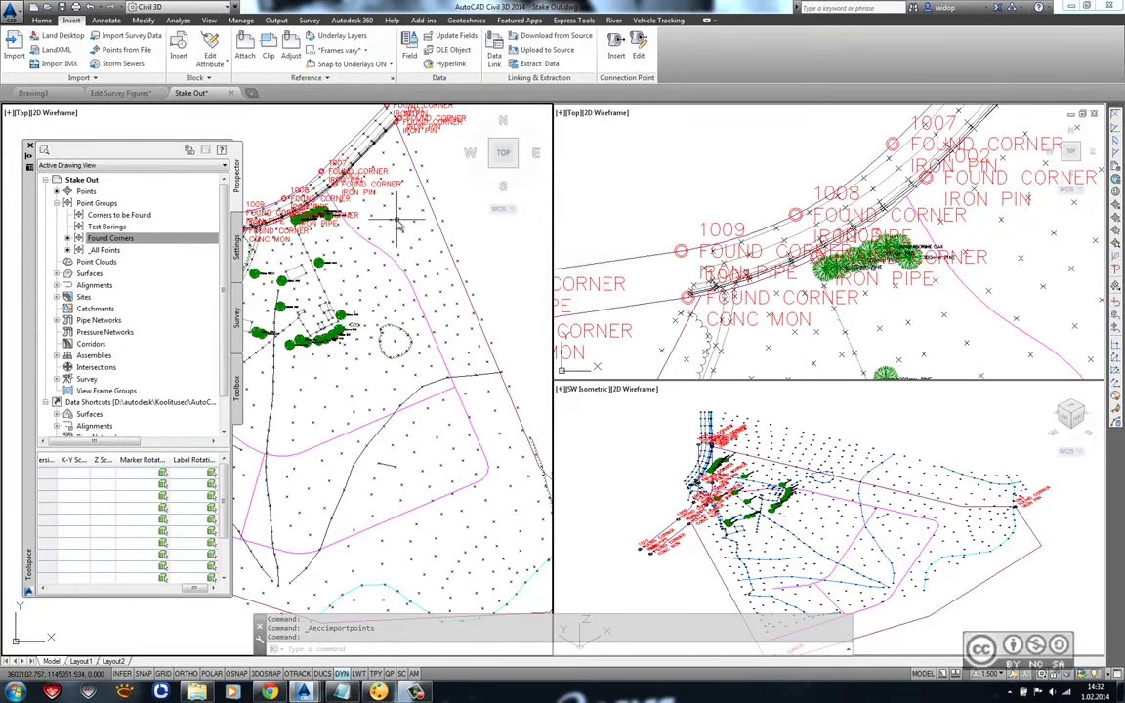
Pan and zoom to inspect found-corner labels 1007–1015 across the site plan.
mouse_move(379, 218)
middle_down()
mouse_move(506, 264)
mouse_move(460, 320)
middle_up()
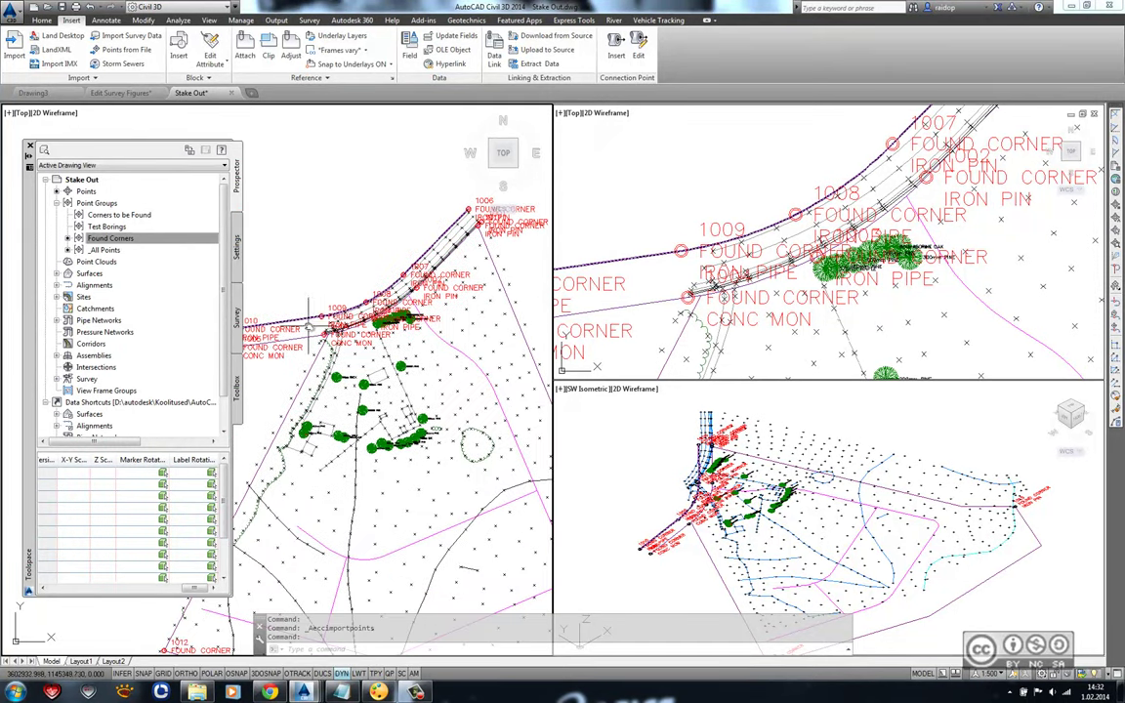
middle_drag(385, 457, 322, 439)
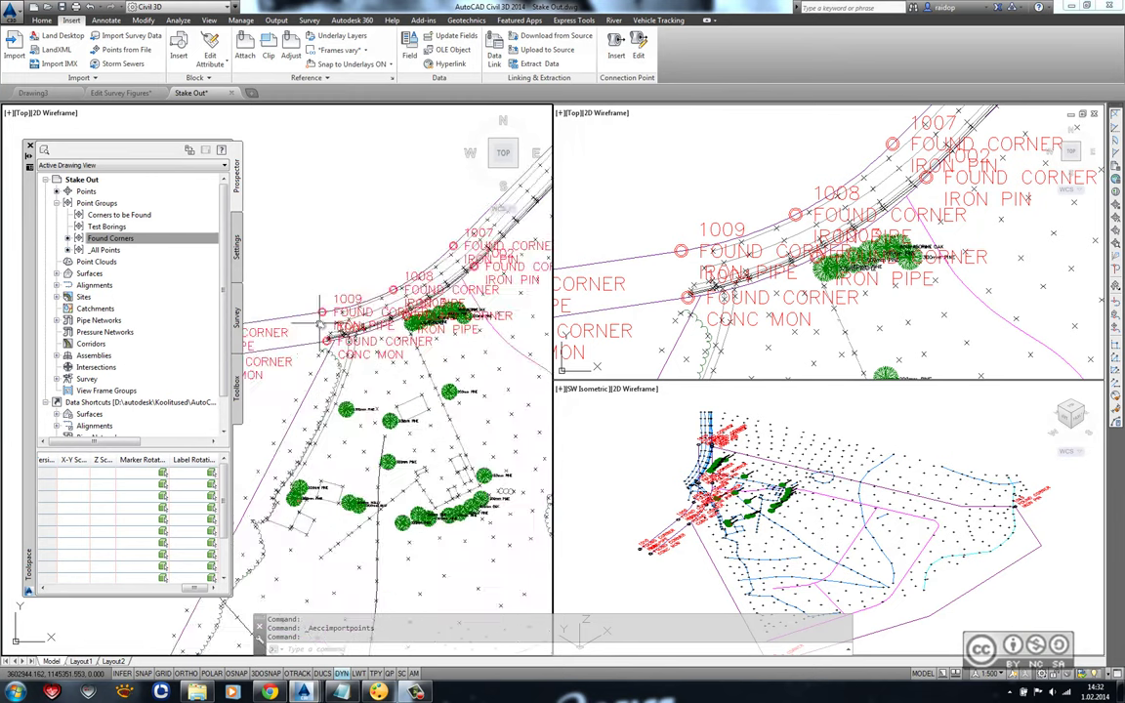
mouse_move(456, 561)
middle_down()
mouse_move(395, 418)
mouse_move(351, 452)
mouse_move(215, 445)
middle_up()
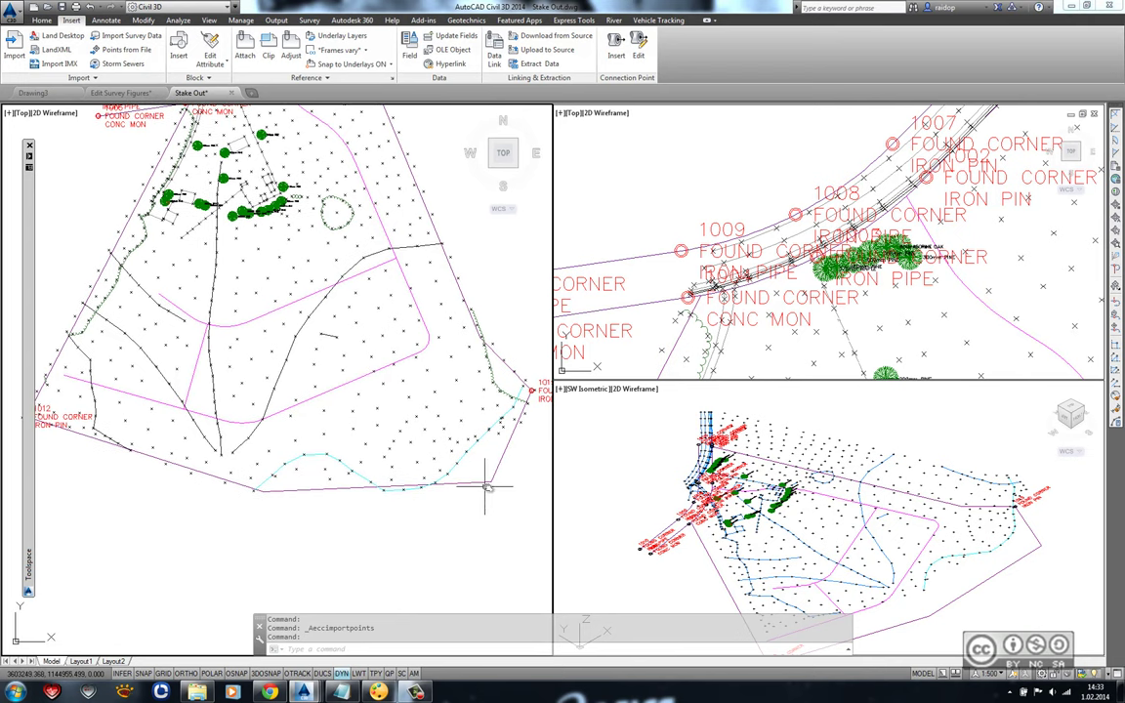
middle_drag(447, 440, 329, 438)
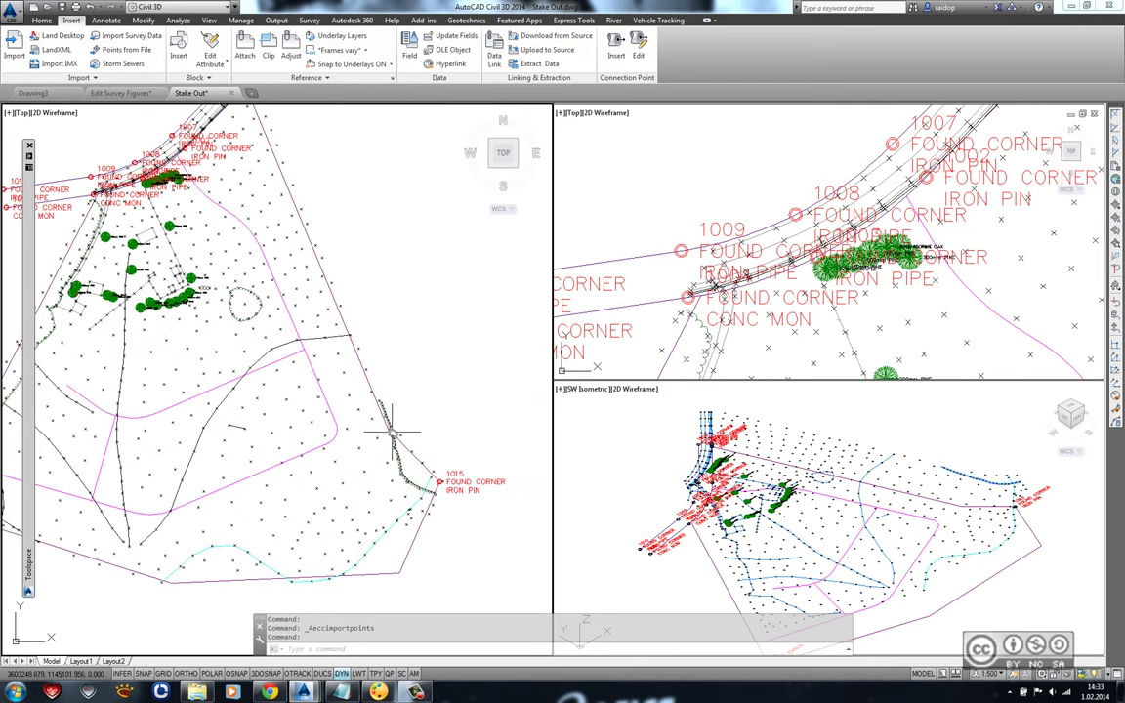
mouse_move(385, 426)
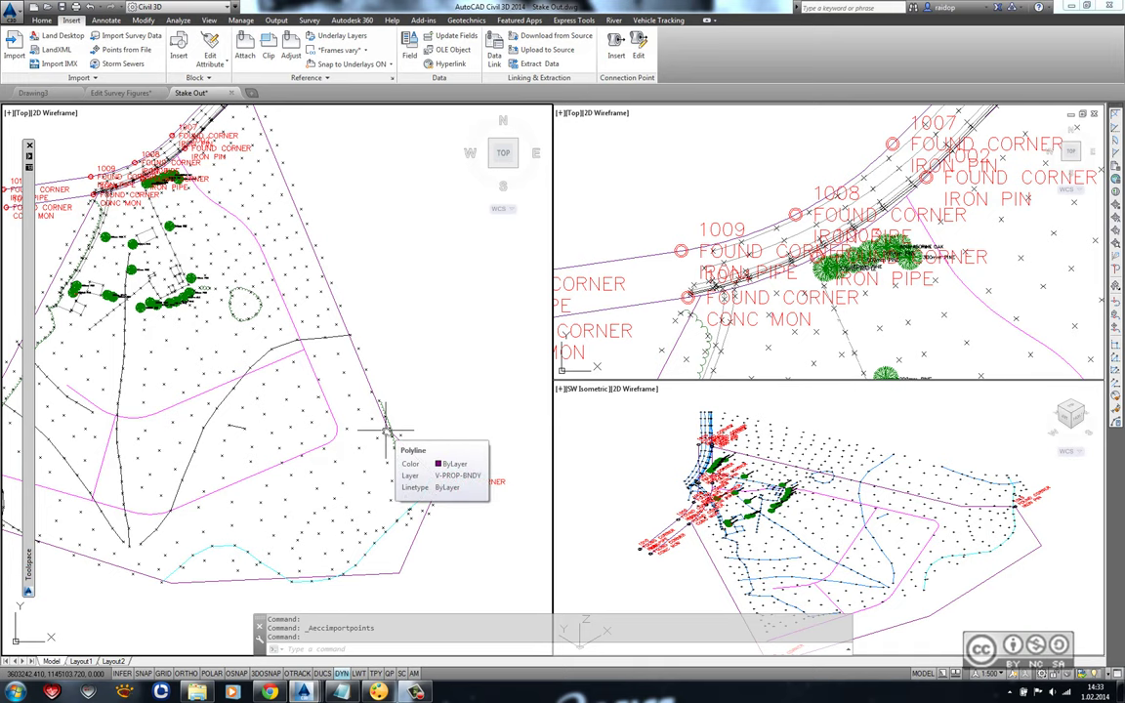
scroll(231, 224, up, 2)
scroll(232, 224, up, 2)
scroll(231, 225, up, 3)
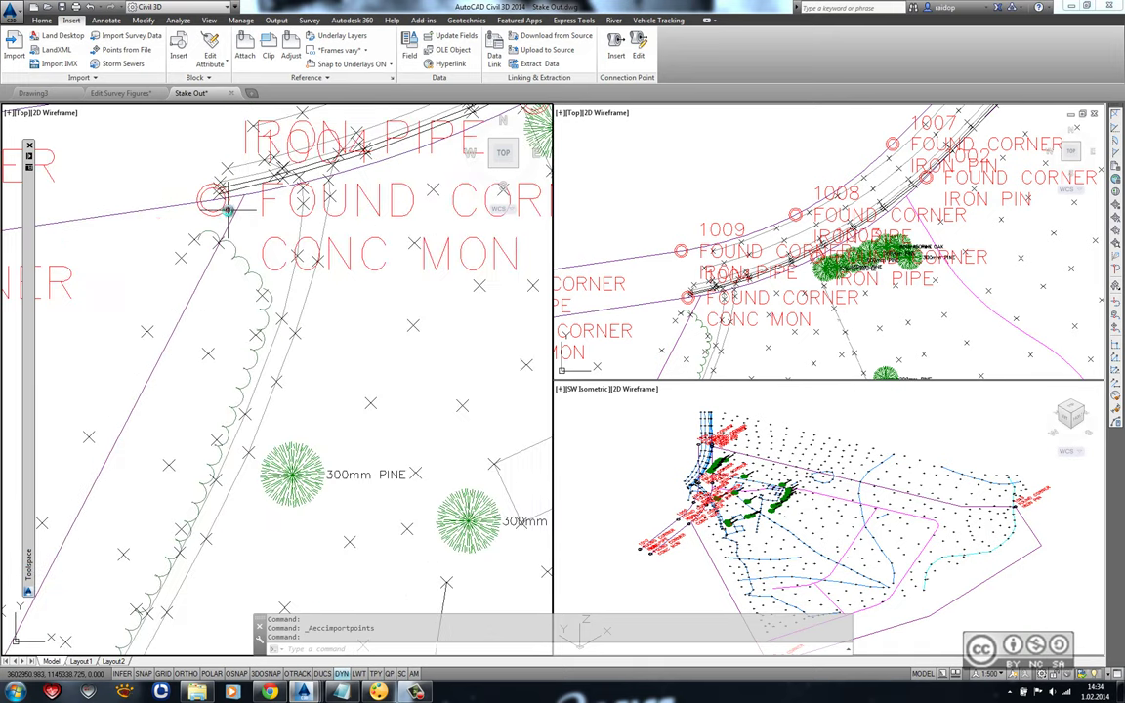
scroll(231, 224, up, 2)
scroll(226, 174, down, 3)
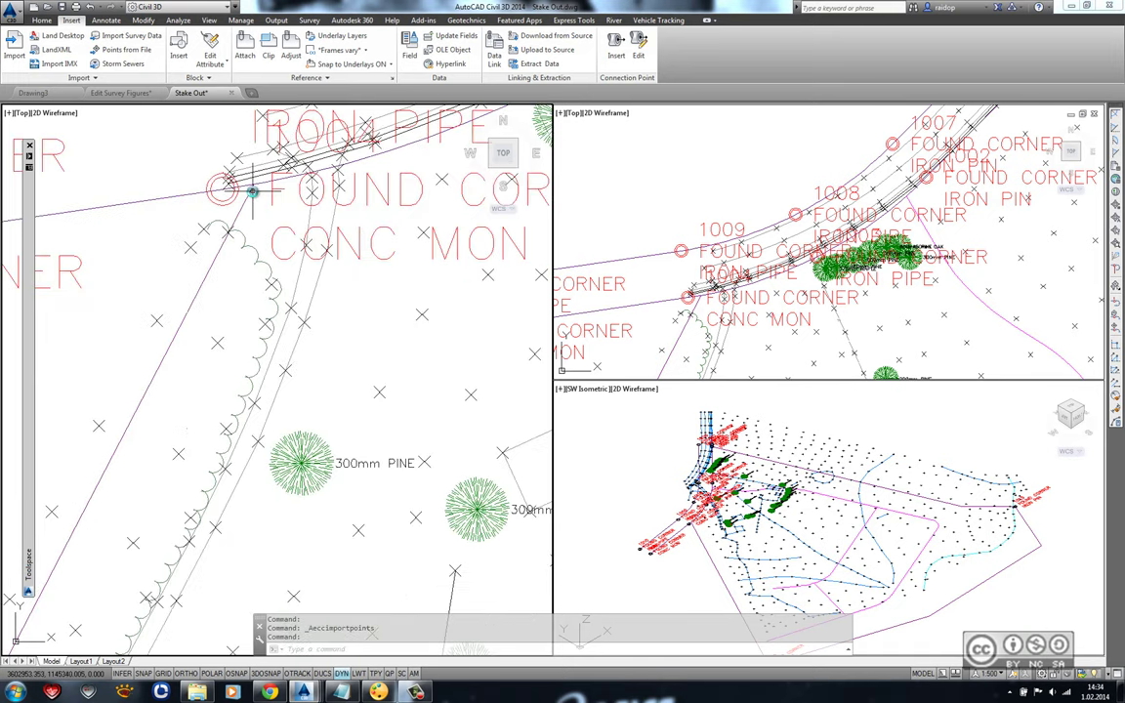
scroll(226, 173, down, 4)
middle_drag(299, 287, 257, 271)
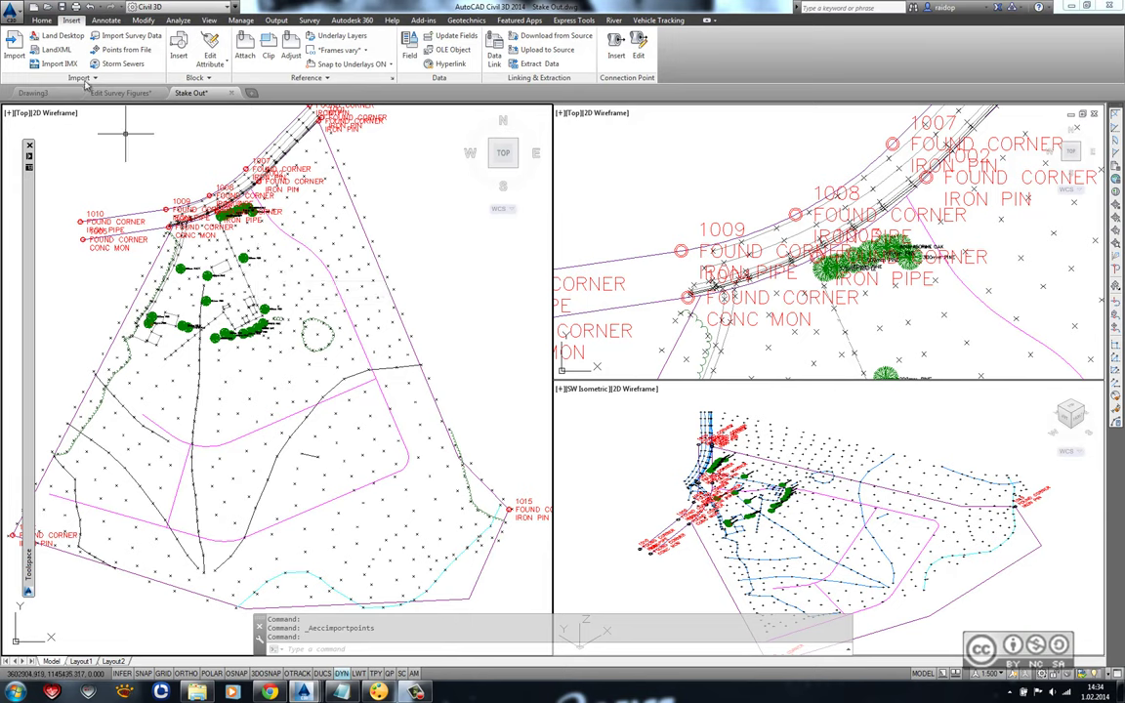
Start Manual point creation from Point Creation Tools with object snap (F3) on.
click(42, 20)
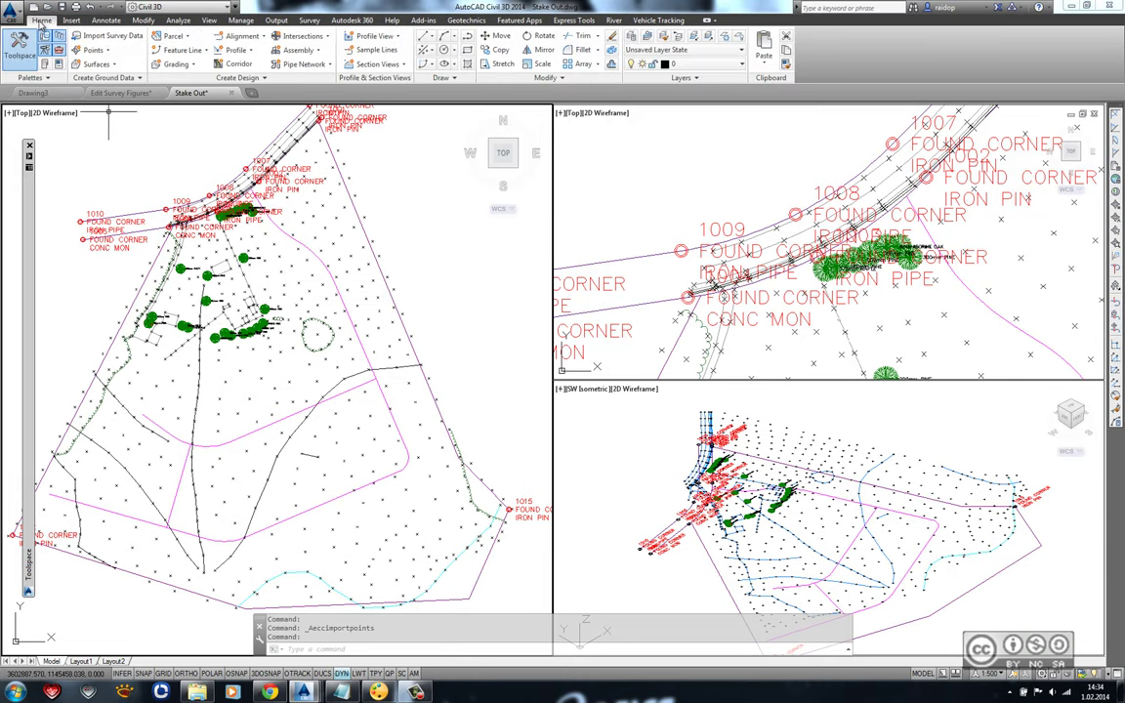
click(108, 53)
click(122, 64)
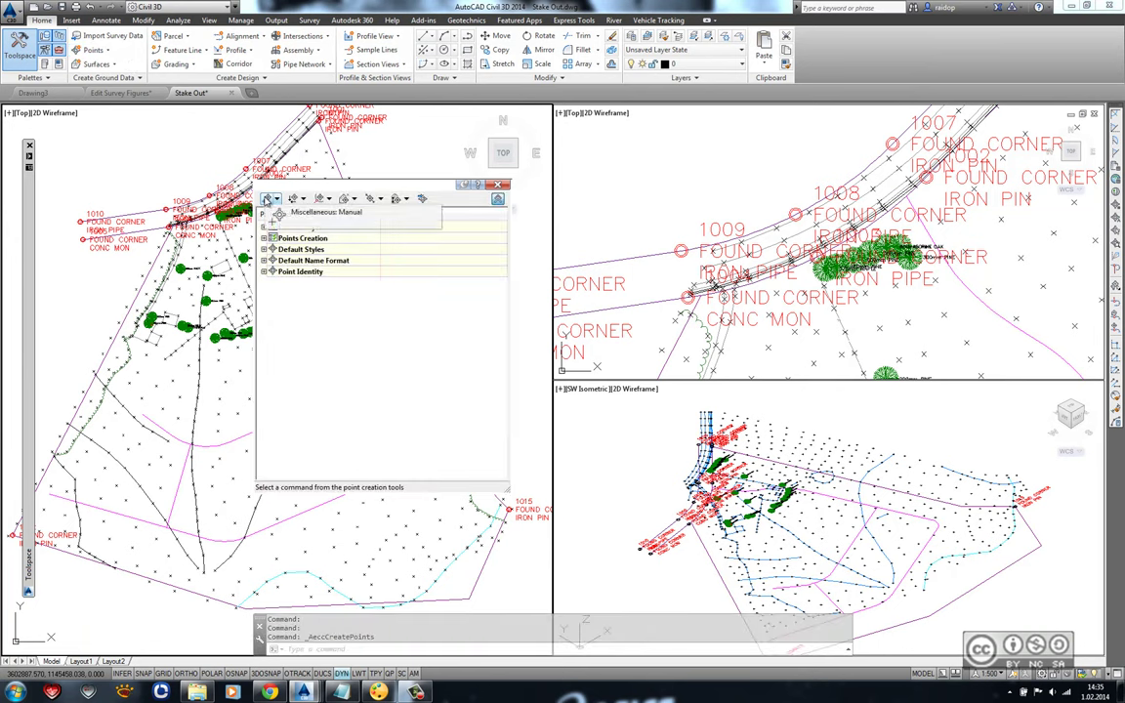
click(266, 201)
scroll(176, 264, up, 2)
scroll(174, 273, up, 2)
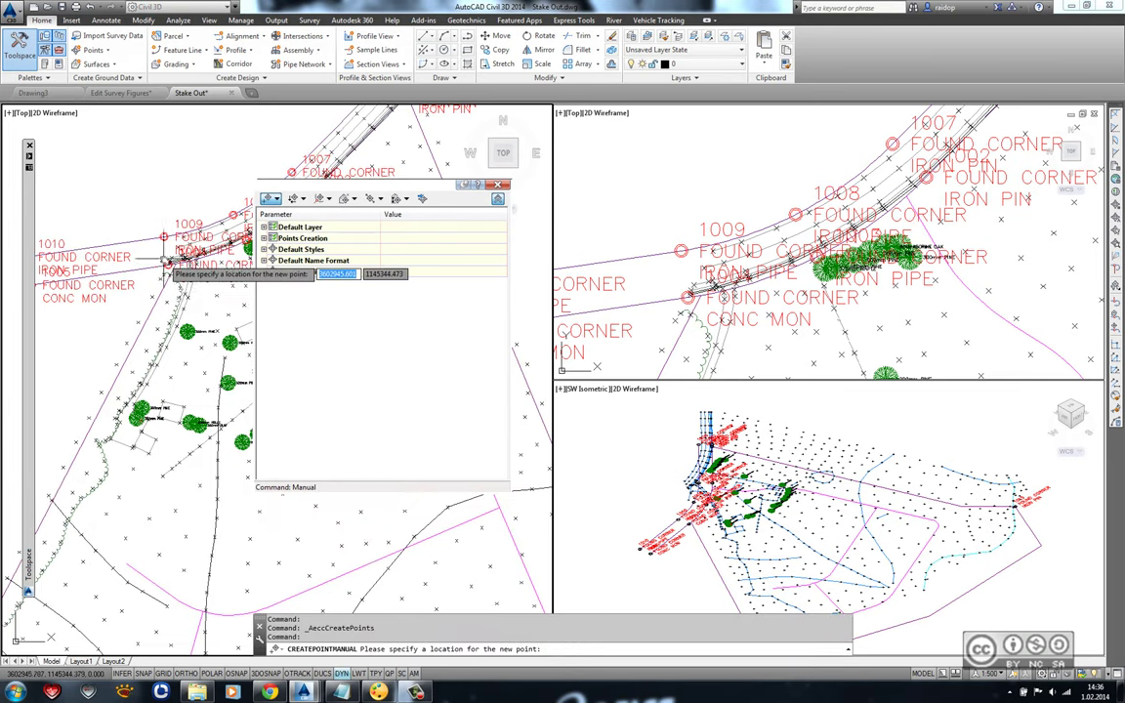
scroll(170, 285, up, 2)
scroll(172, 281, up, 2)
scroll(186, 266, up, 2)
key(F3)
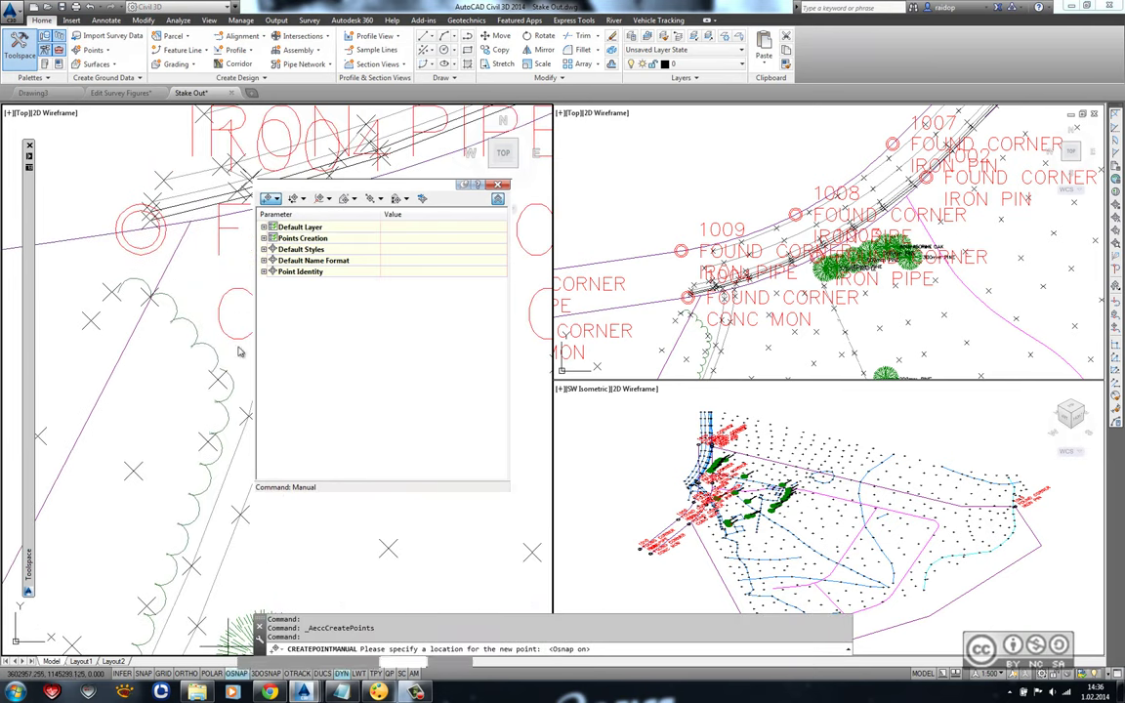
Place new points on the boundary vertices and bring up the Corners to be Found group's options.
click(146, 391)
scroll(147, 391, down, 3)
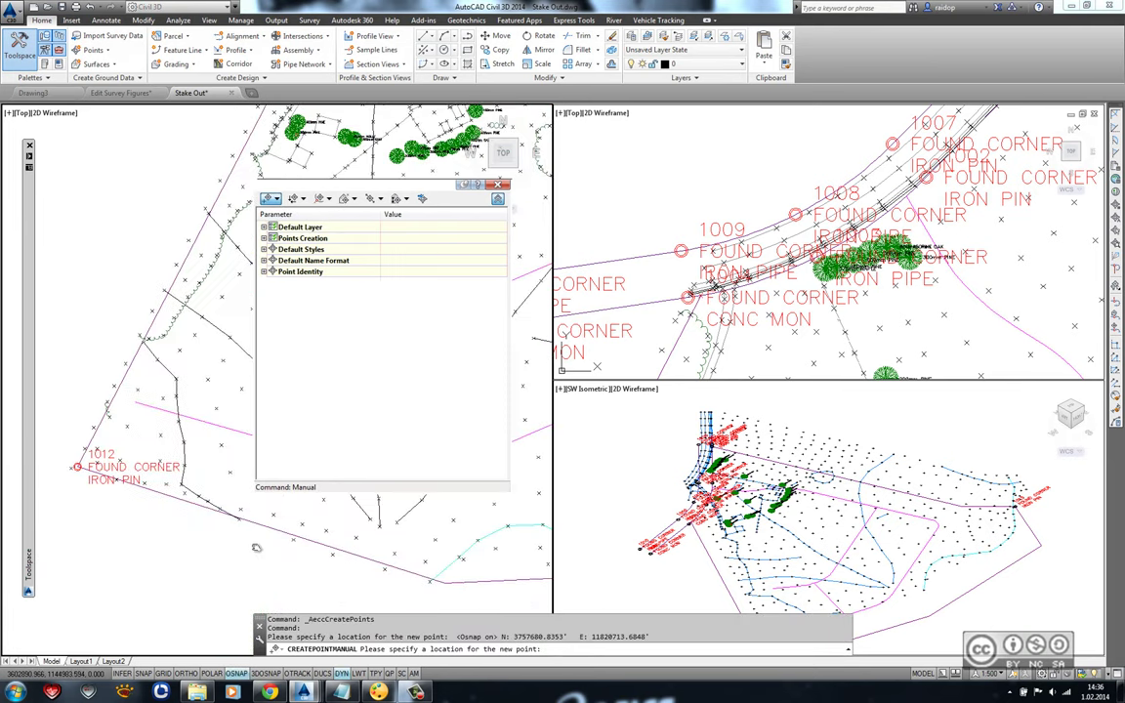
middle_drag(371, 625, 154, 615)
click(137, 542)
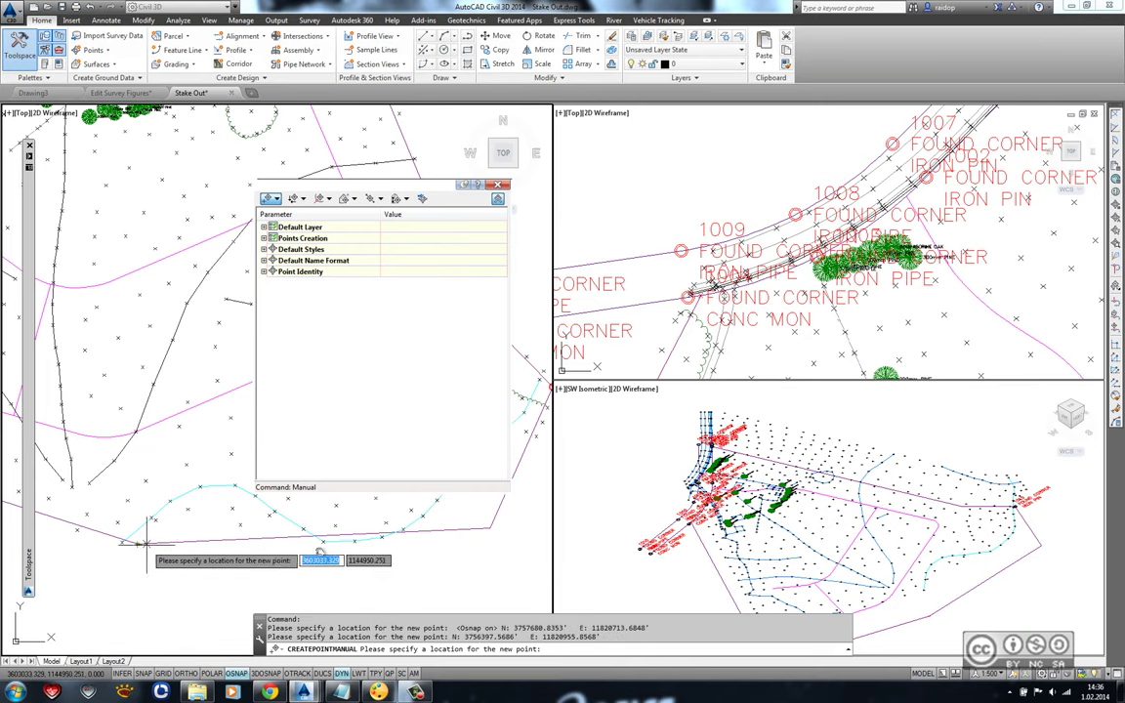
click(490, 528)
middle_drag(520, 506, 196, 560)
click(147, 360)
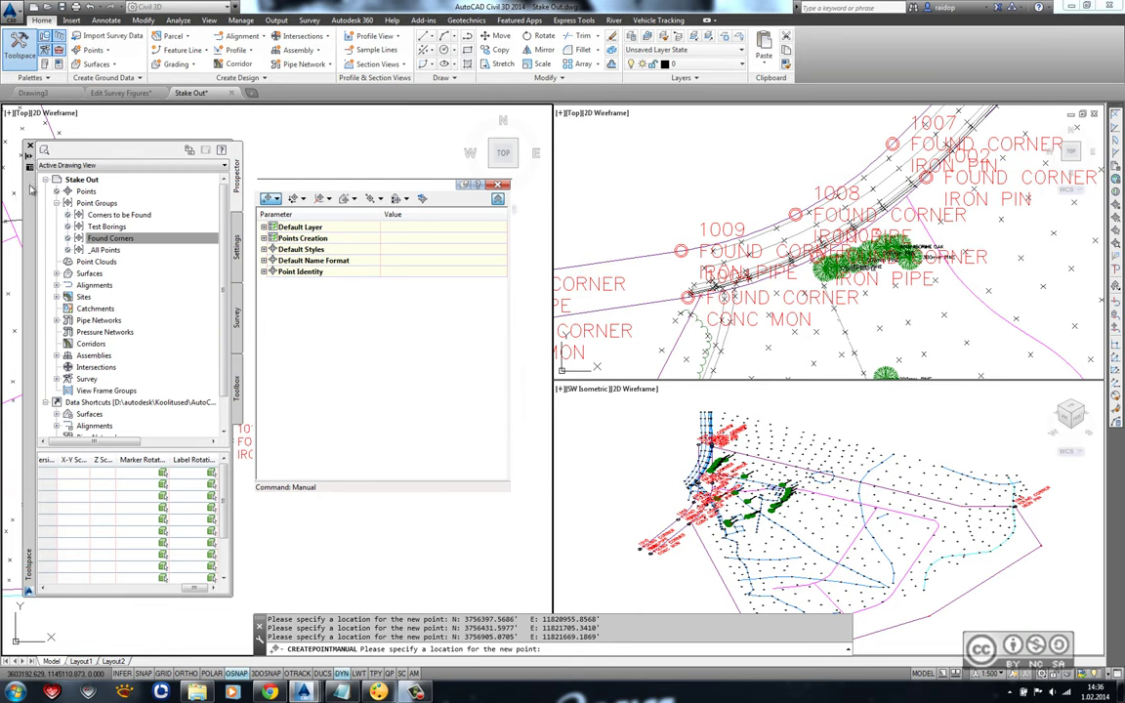
right_click(117, 215)
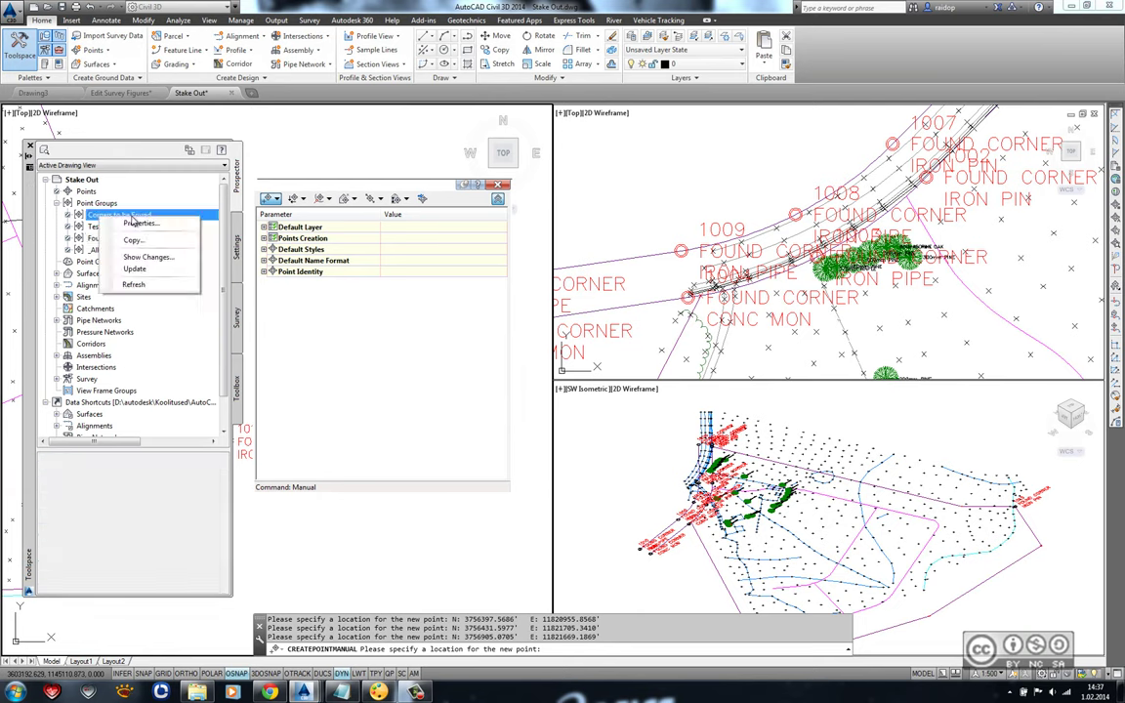
Update the Corners to be Found point group with the new points.
click(137, 272)
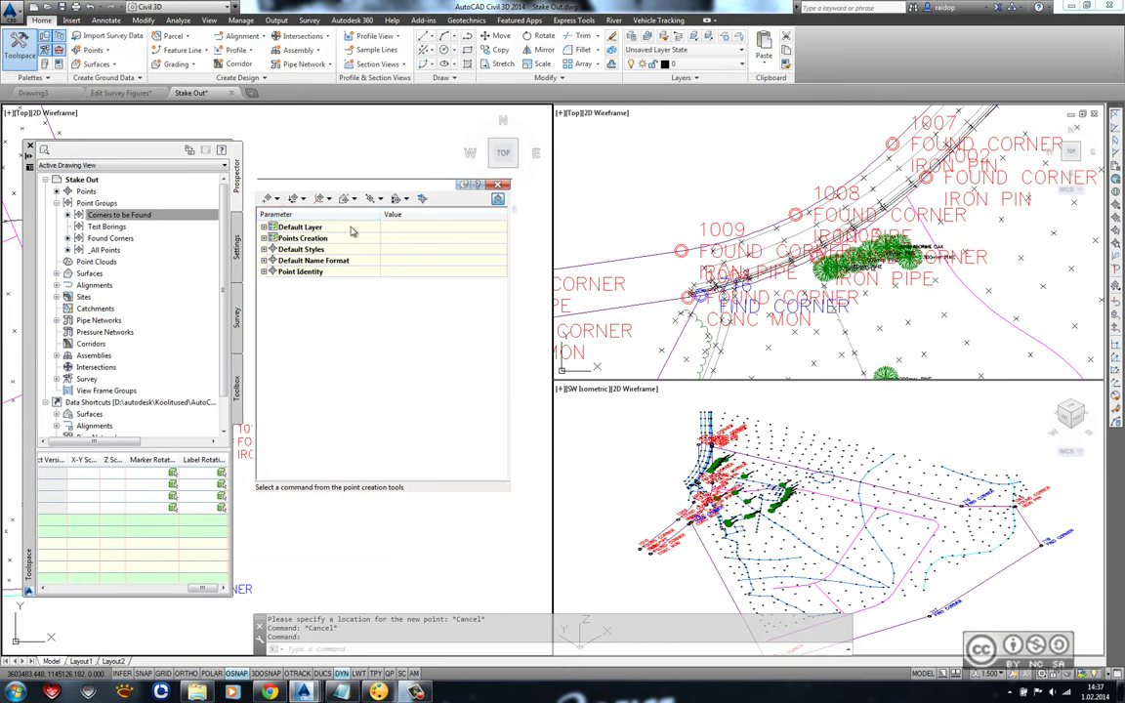
click(497, 200)
click(497, 200)
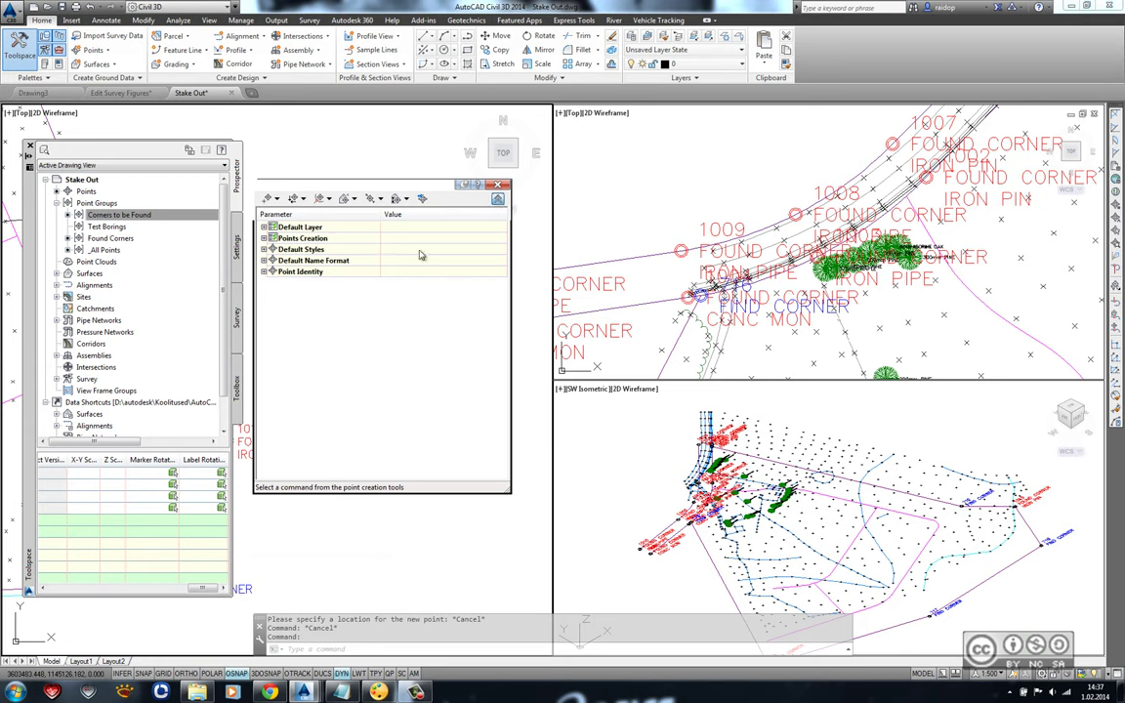
click(263, 238)
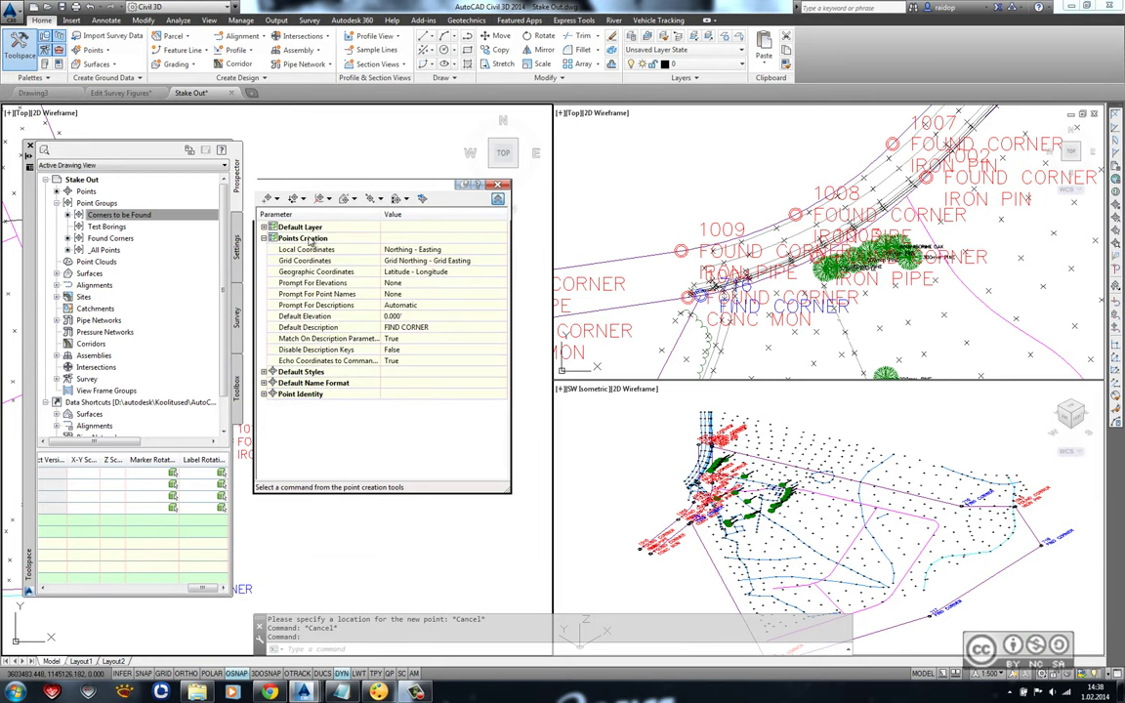
Set the Points Creation default description to BORE.
click(405, 327)
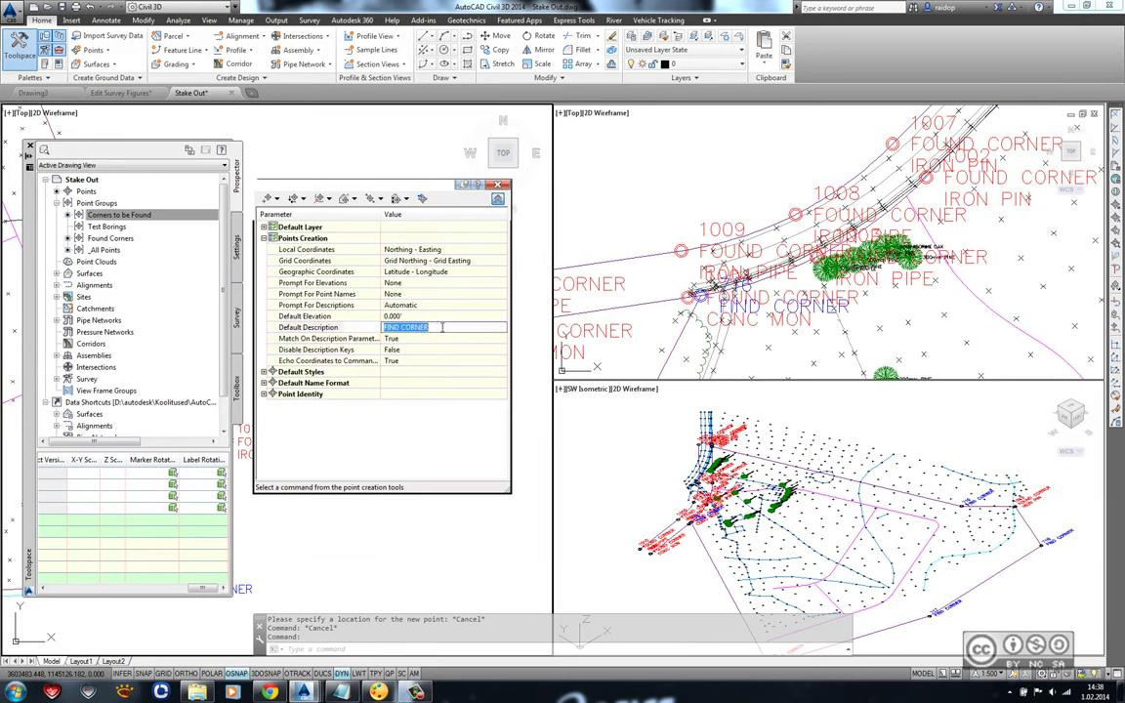
text(BORE)
key(Return)
click(278, 201)
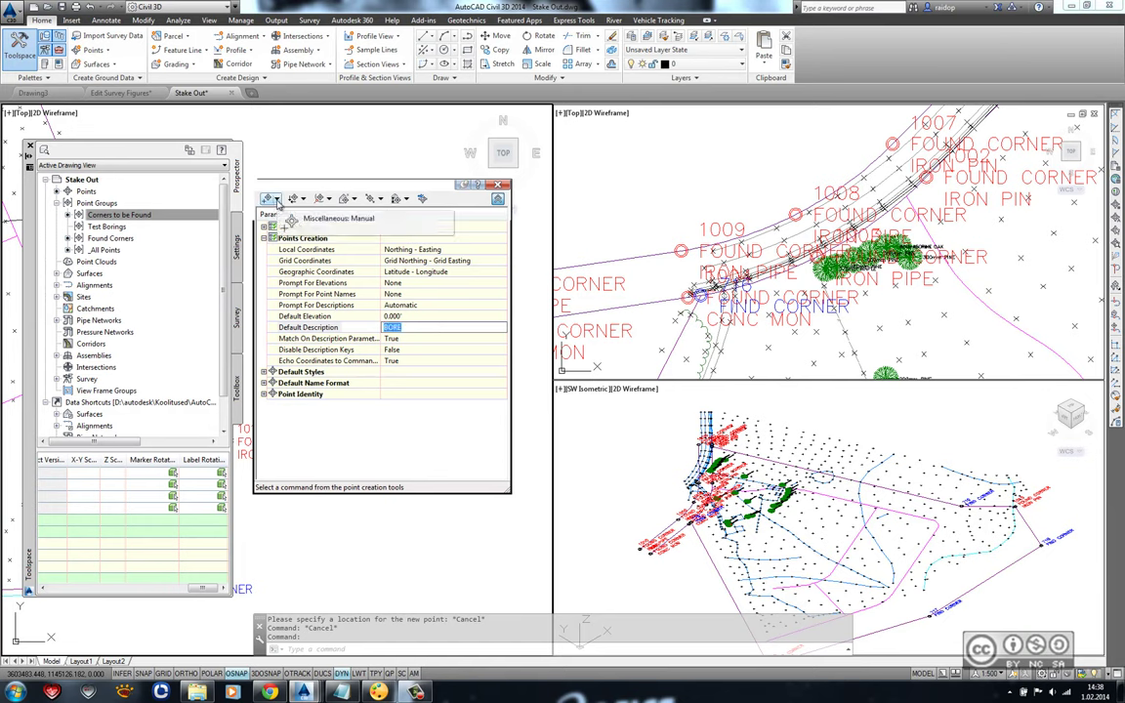
click(277, 200)
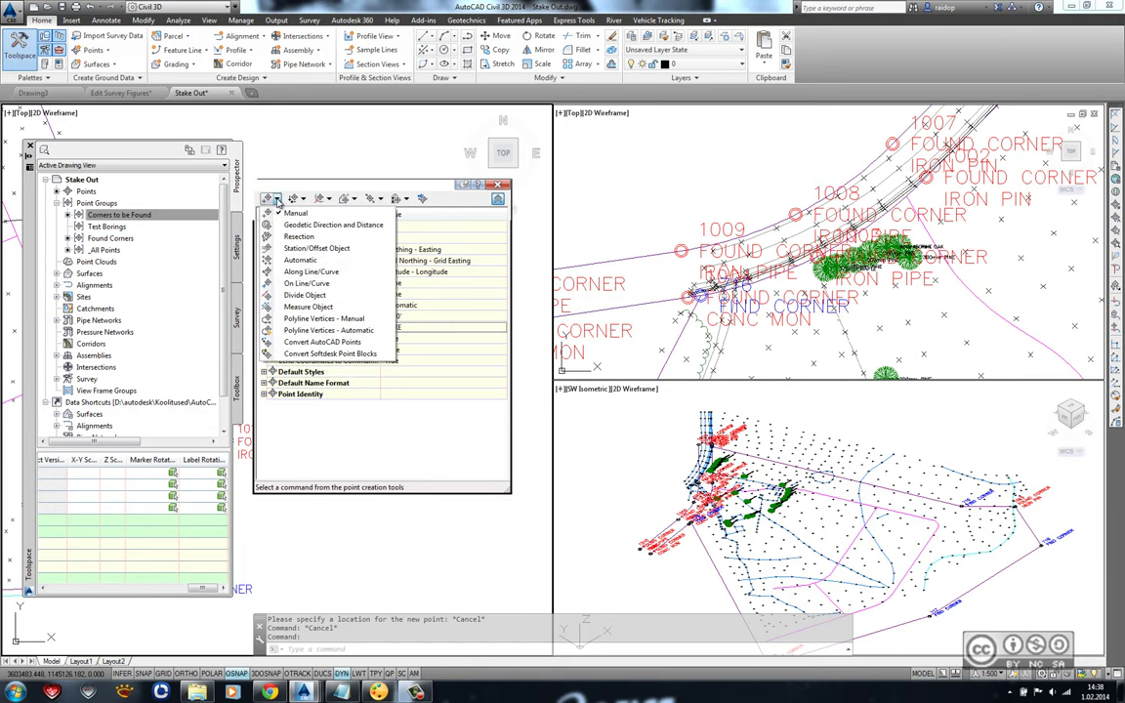
Measure points along the magenta alignment from station 0.000 to 721.098, zero offset, every 80 units.
click(285, 309)
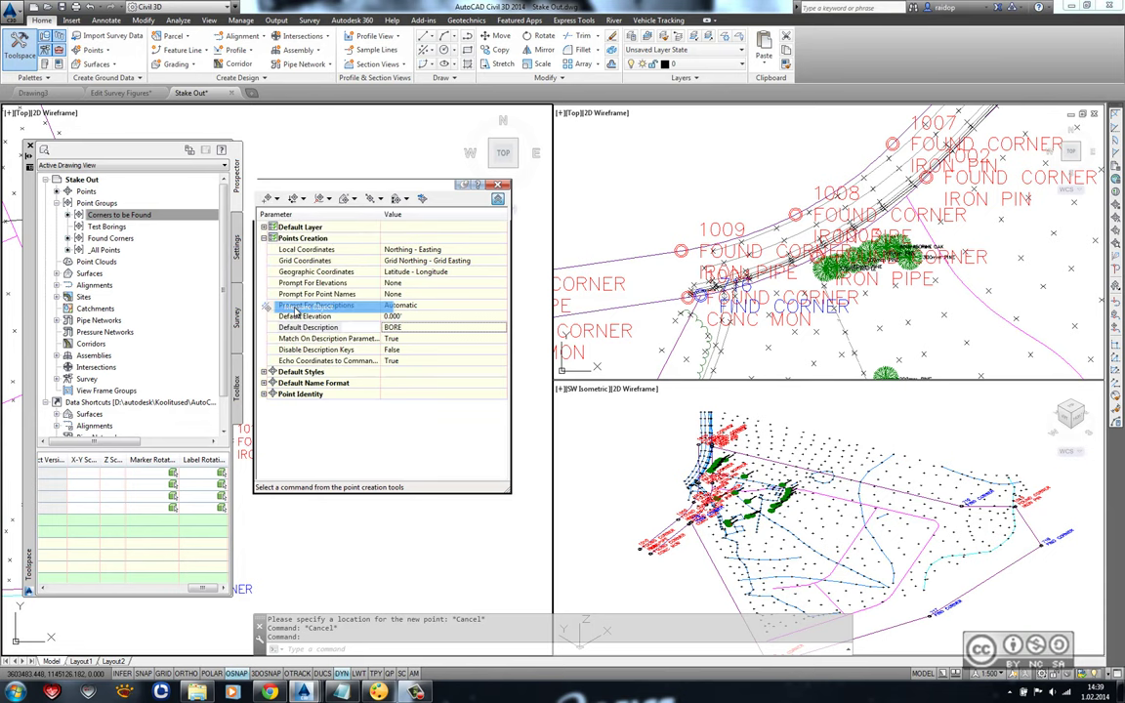
scroll(342, 331, up, 3)
scroll(342, 330, up, 2)
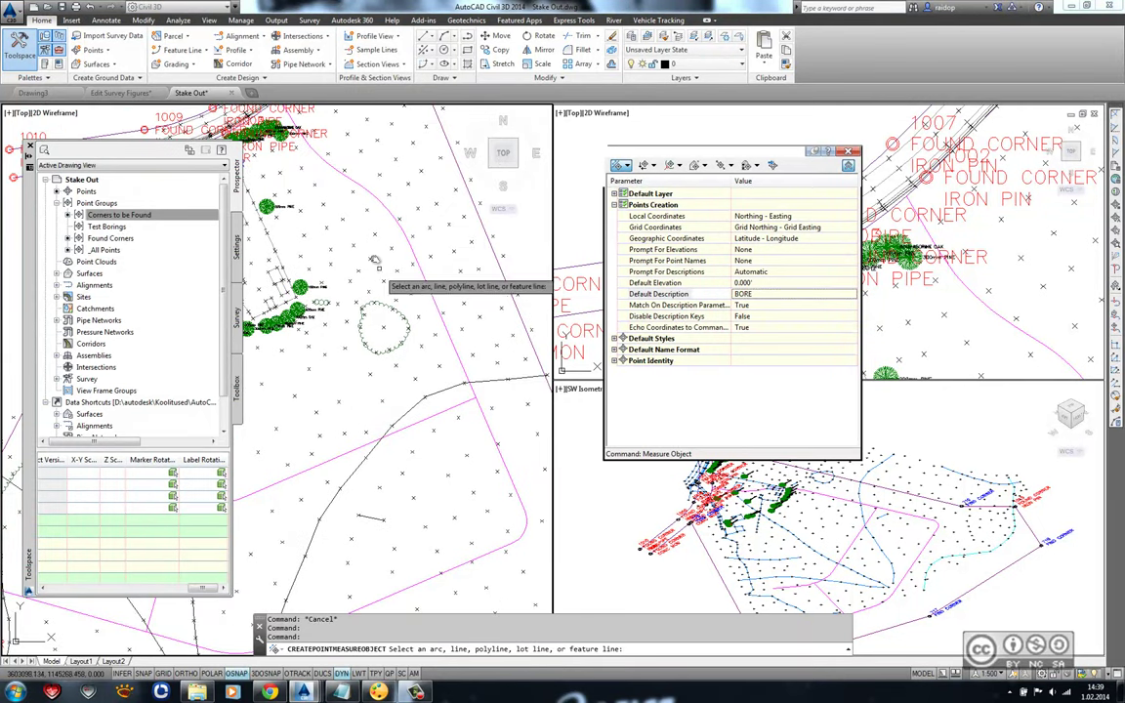
middle_drag(374, 236, 357, 300)
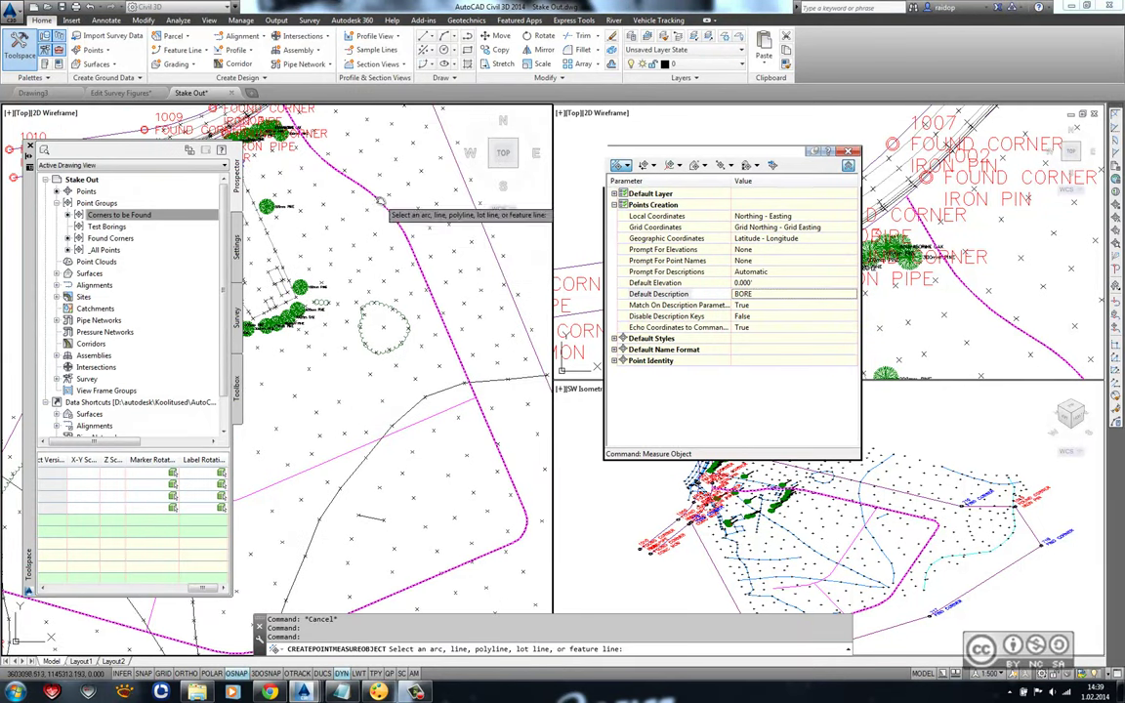
click(344, 182)
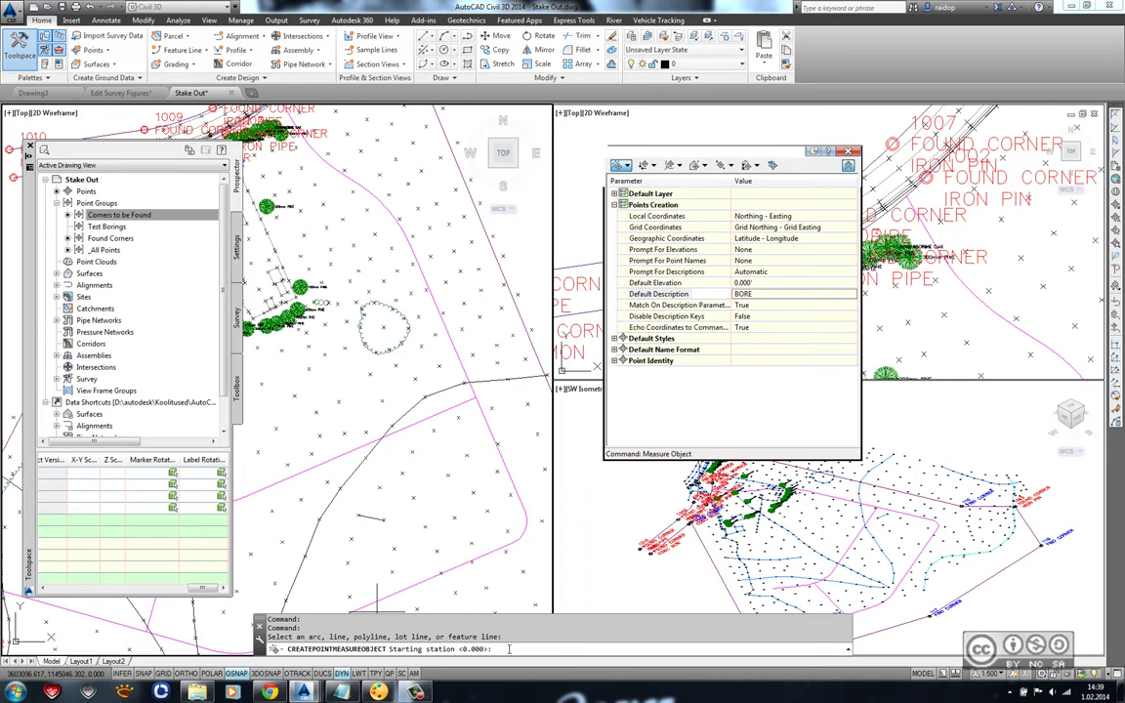
key(Return)
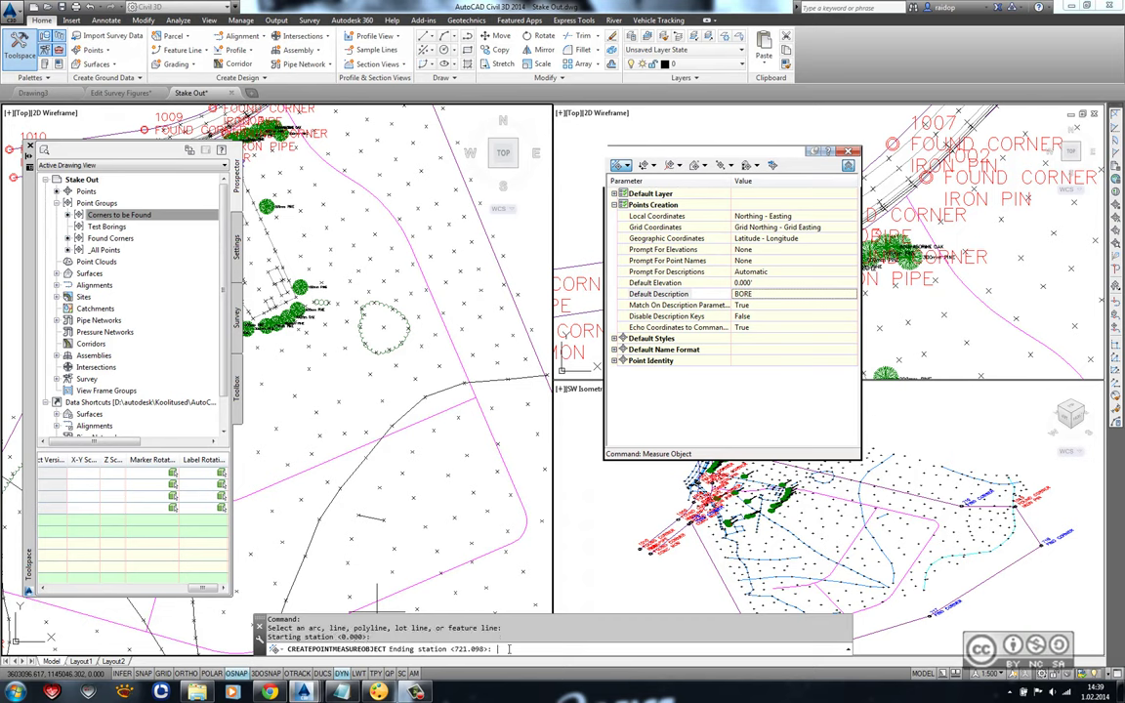
key(Return)
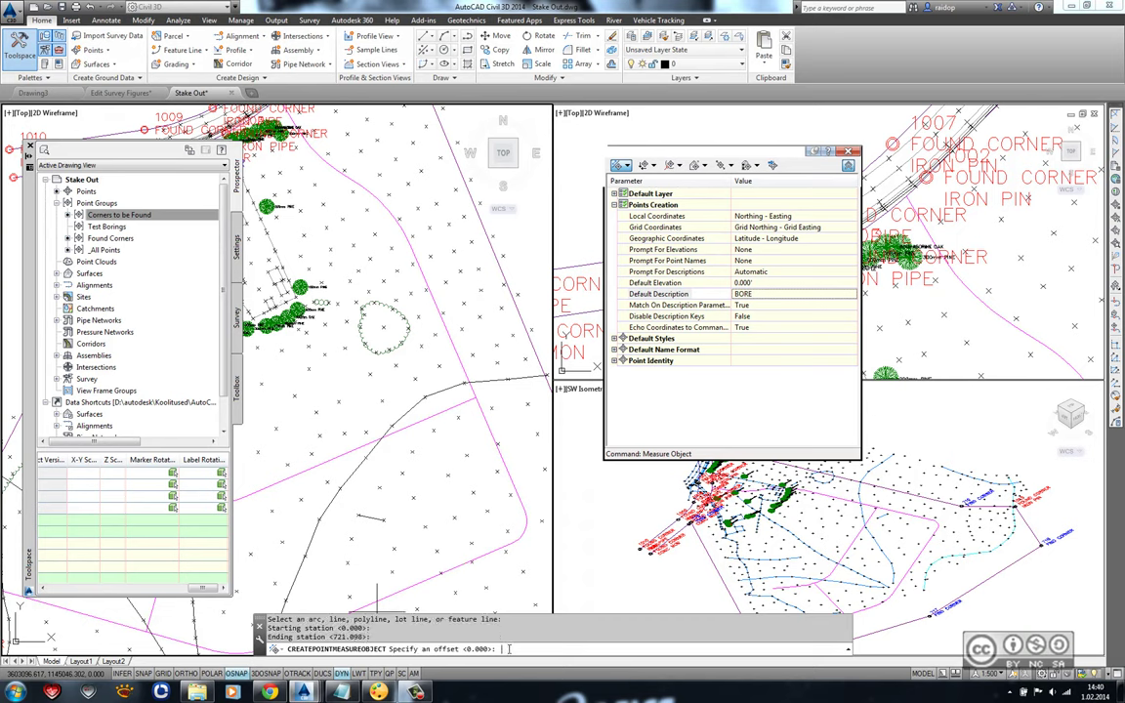
key(Return)
text(80)
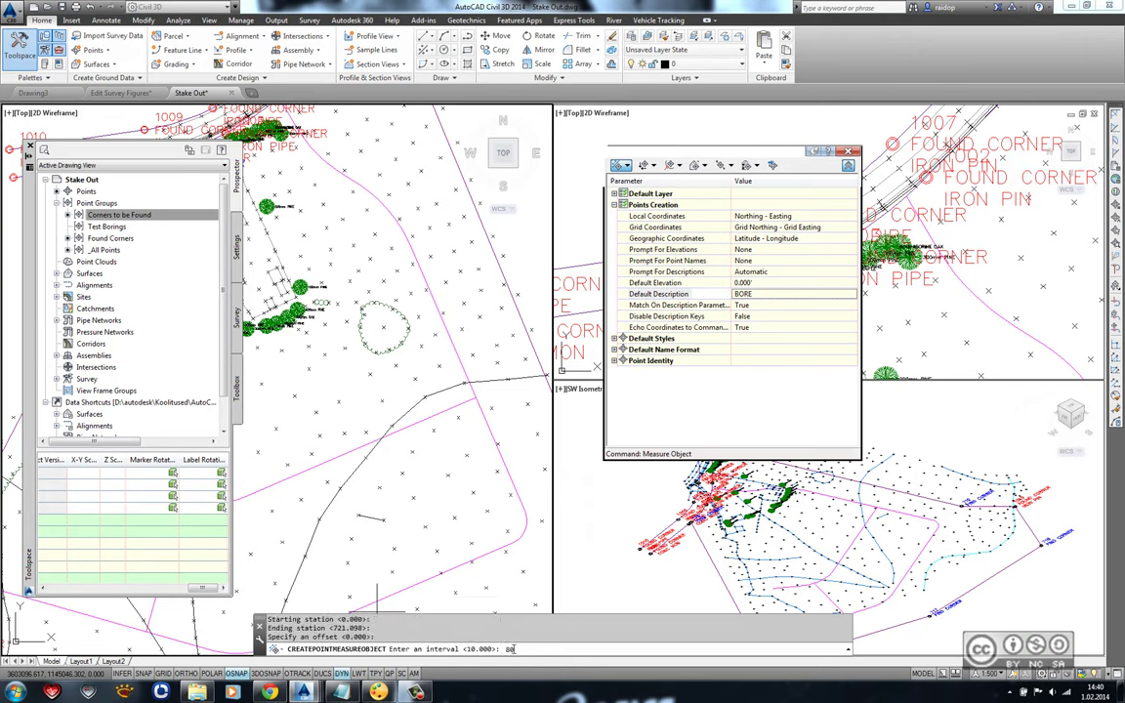
key(Return)
Update the Test Borings point group with the new BORE points.
scroll(338, 338, up, 5)
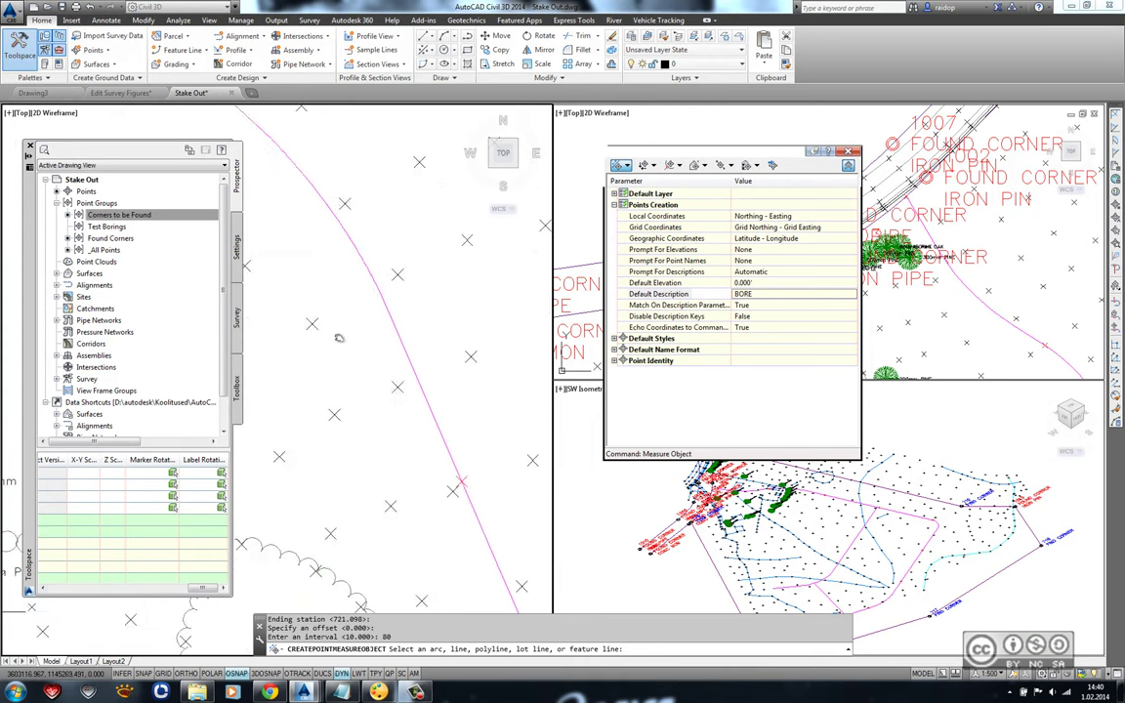
scroll(338, 338, up, 2)
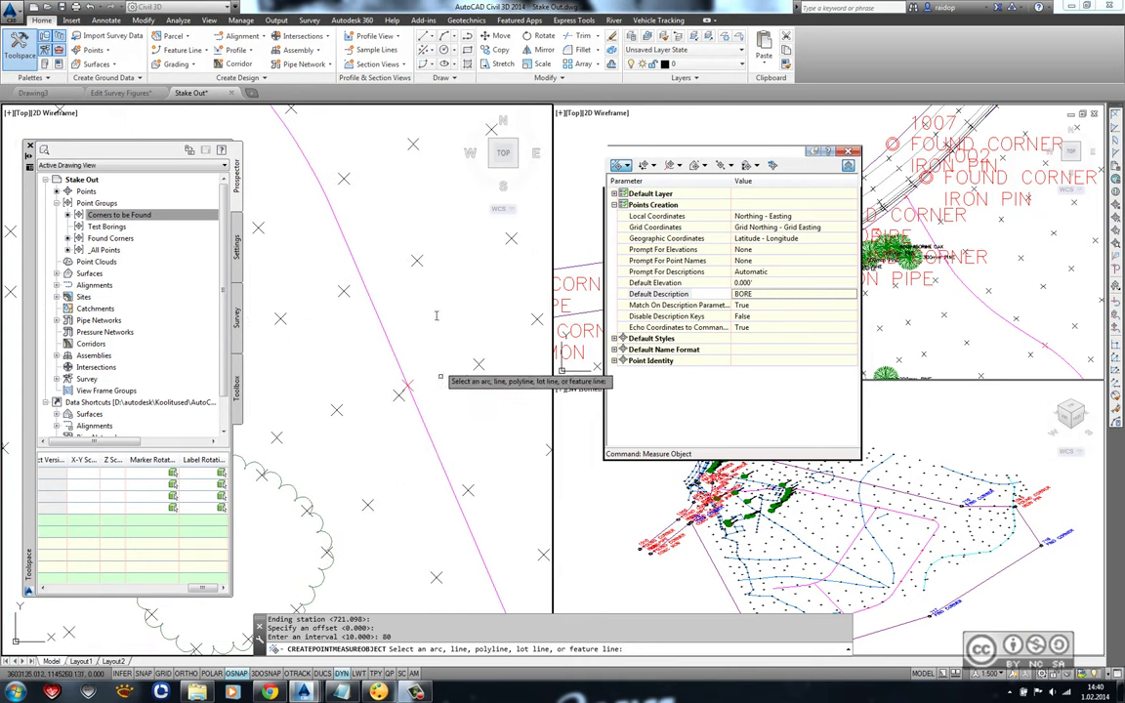
middle_drag(440, 376, 367, 389)
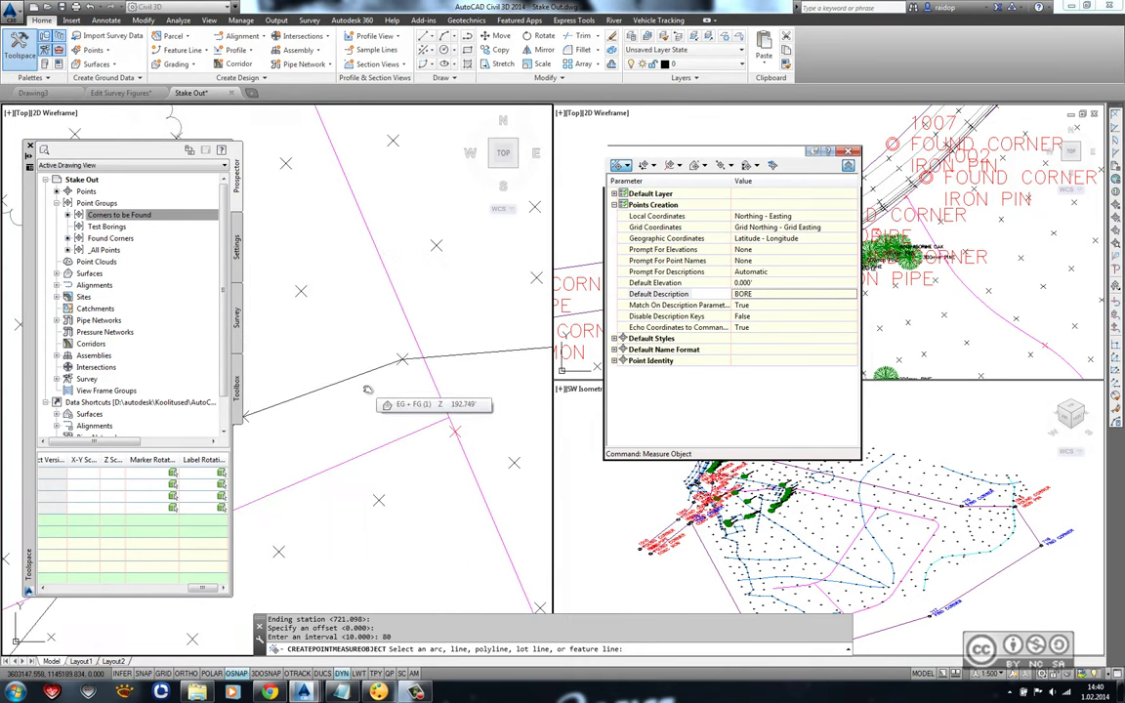
right_click(110, 226)
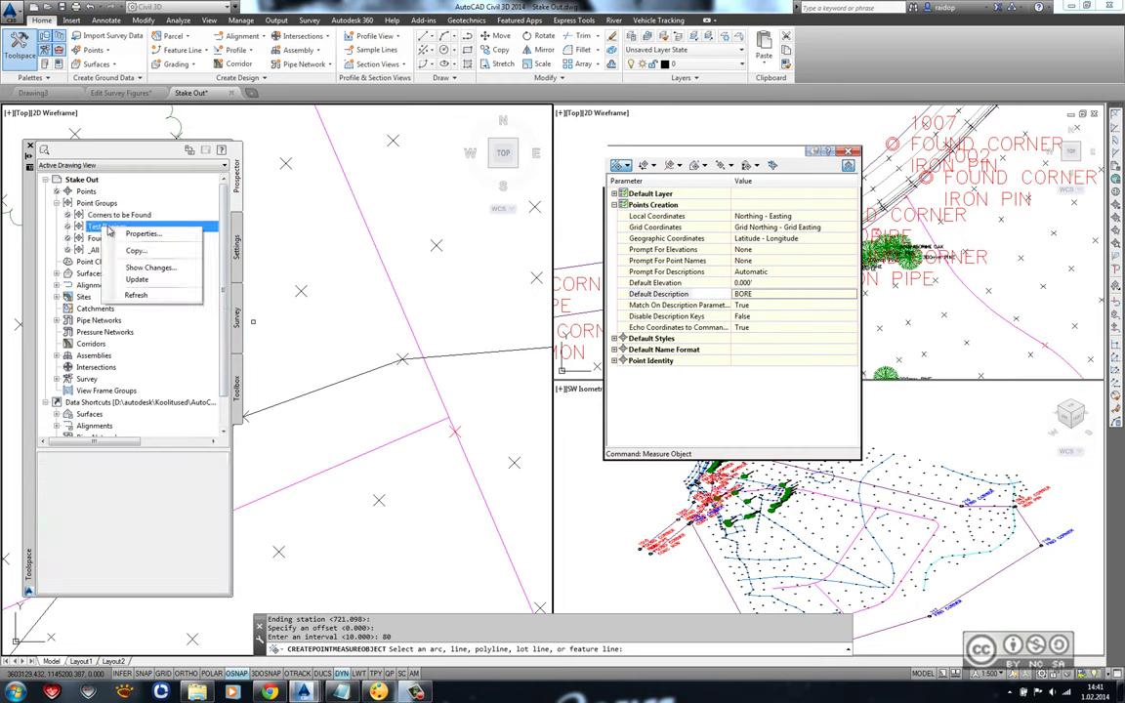
click(127, 279)
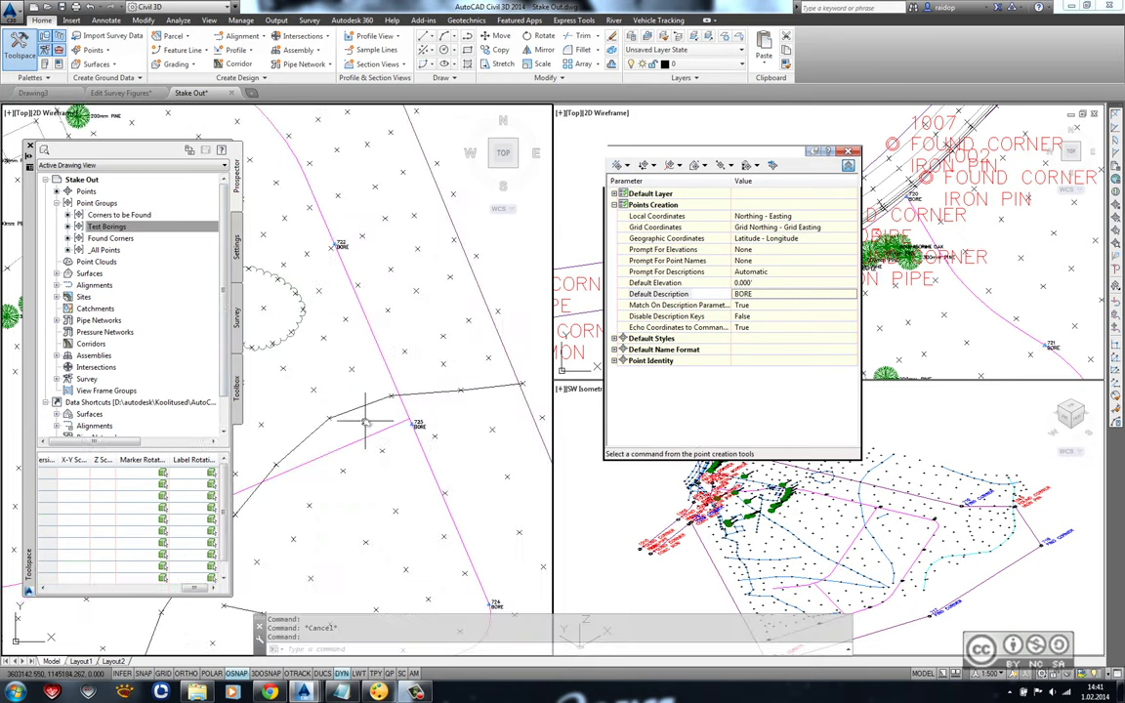
scroll(366, 422, down, 2)
mouse_move(367, 422)
middle_down()
mouse_move(442, 358)
mouse_move(381, 430)
middle_up()
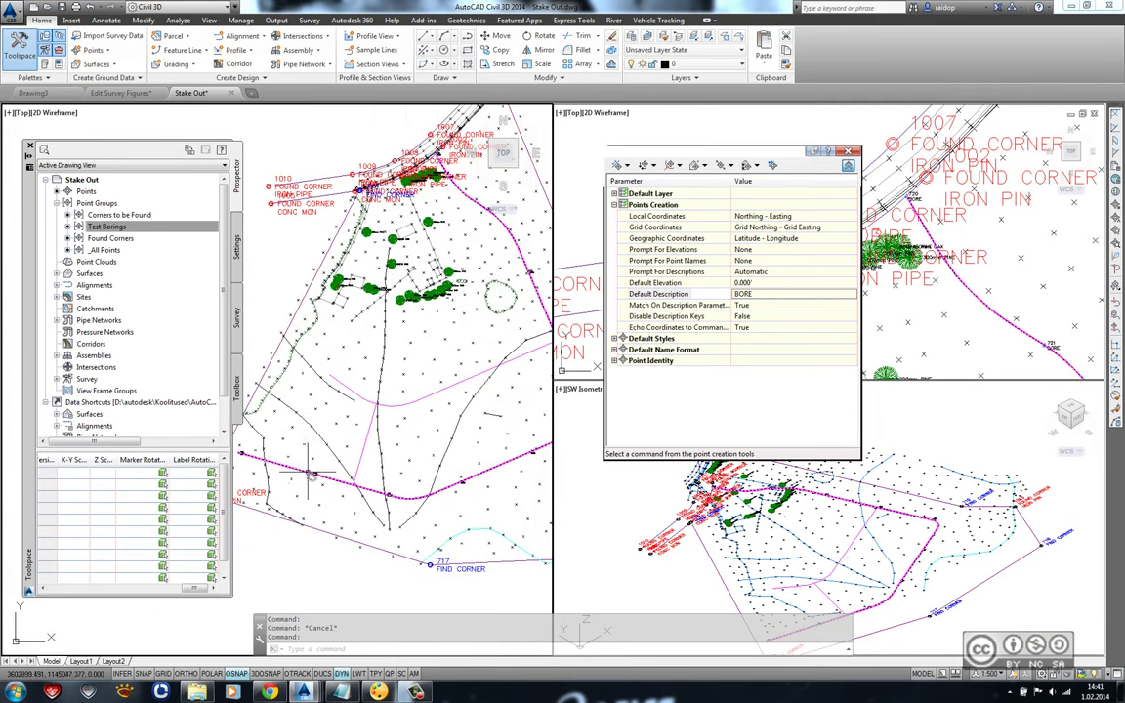
Measure BORE points every 80 units along a second magenta line, ending station 88.353.
click(626, 165)
click(658, 272)
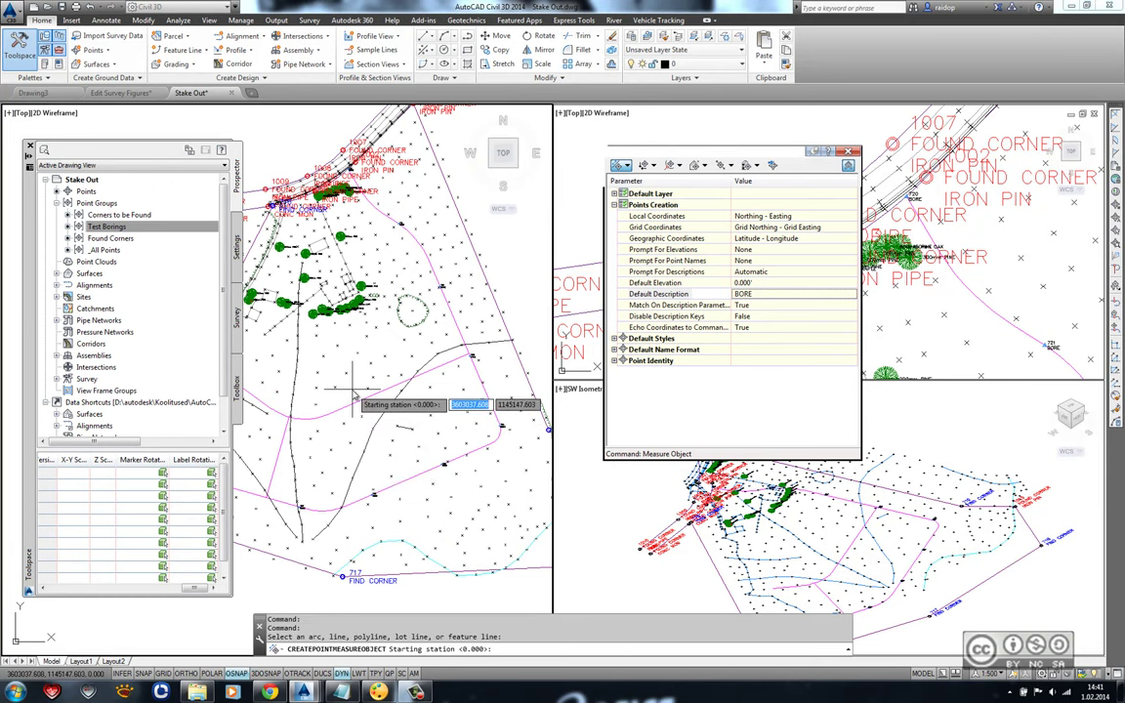
key(Return)
key(Return)
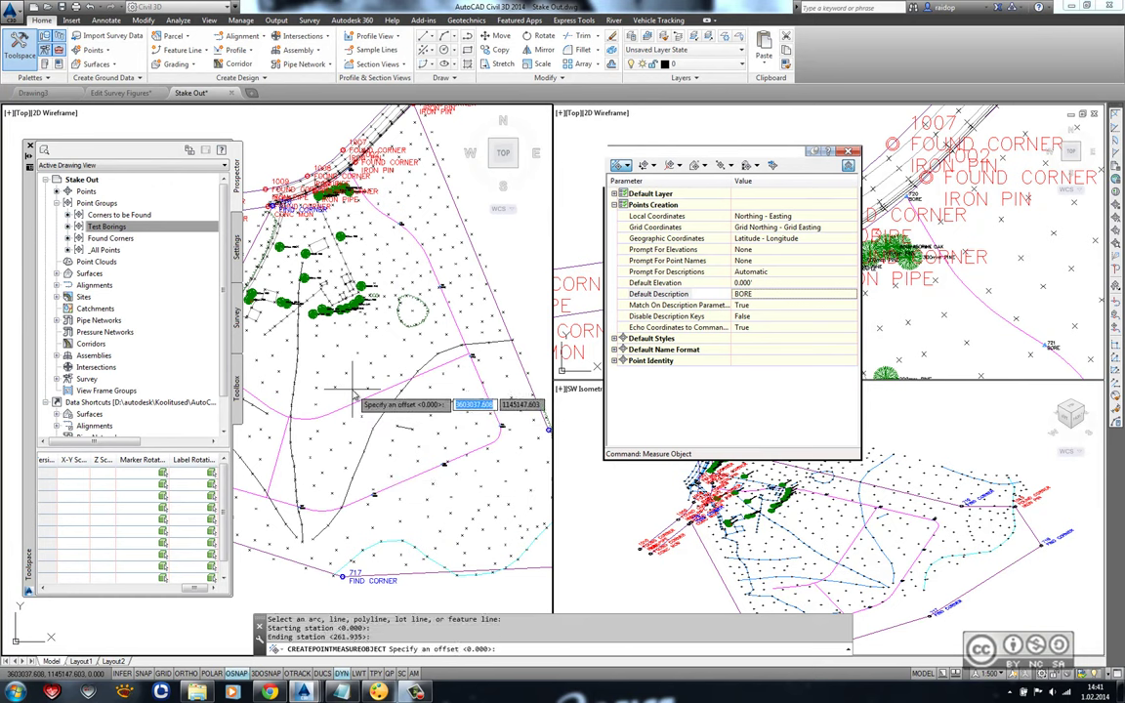
key(Return)
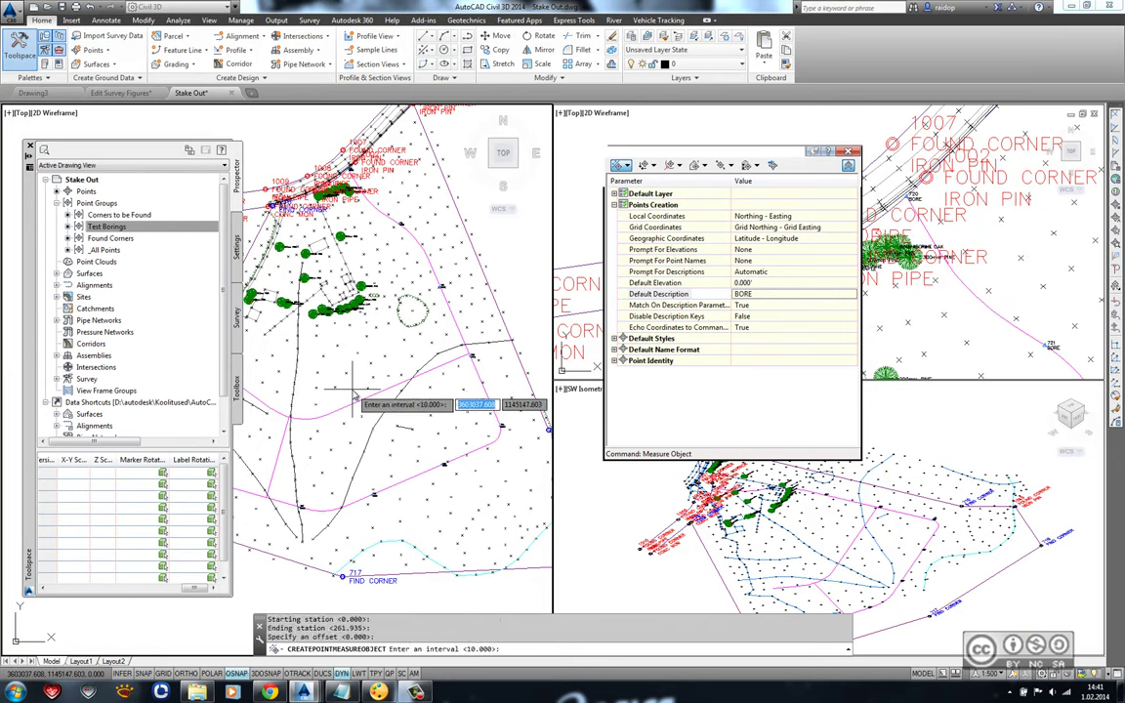
text(80)
key(Return)
scroll(381, 410, up, 5)
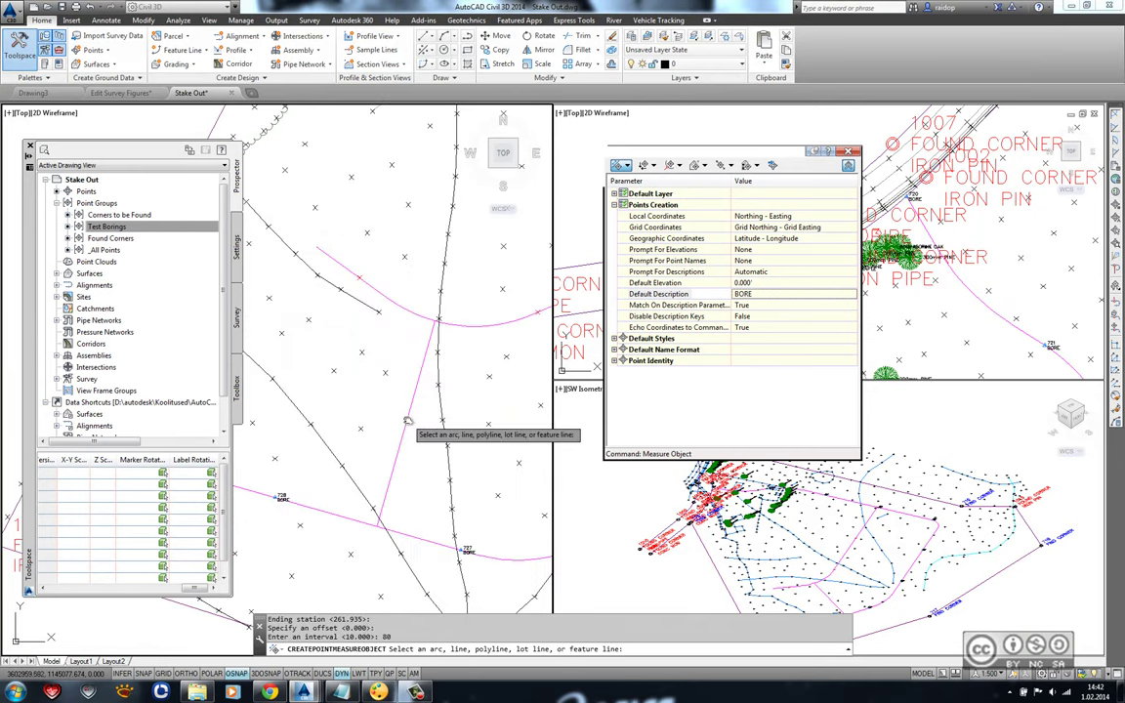
click(406, 422)
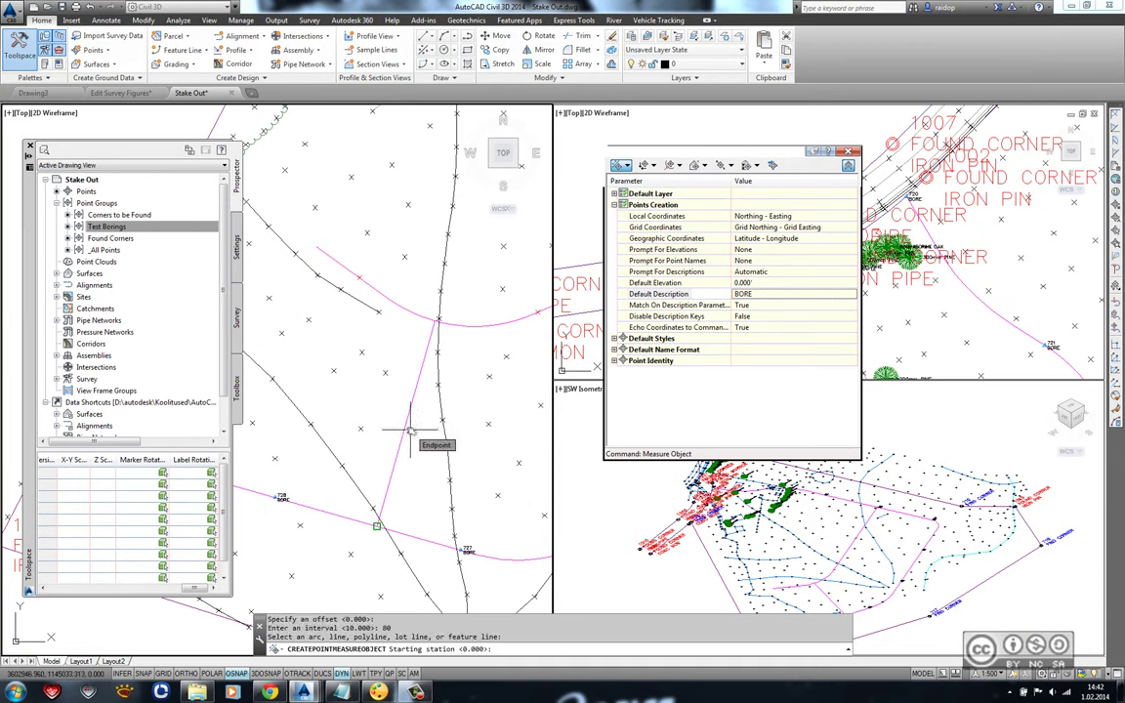
click(410, 430)
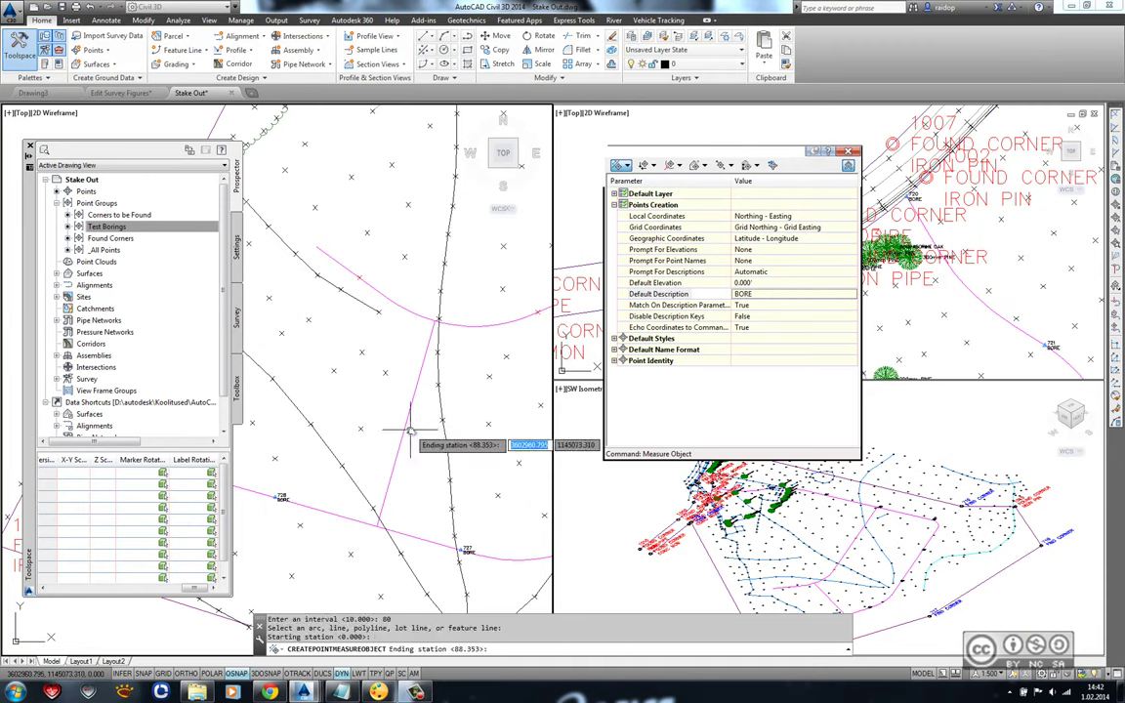
key(Return)
key(Return)
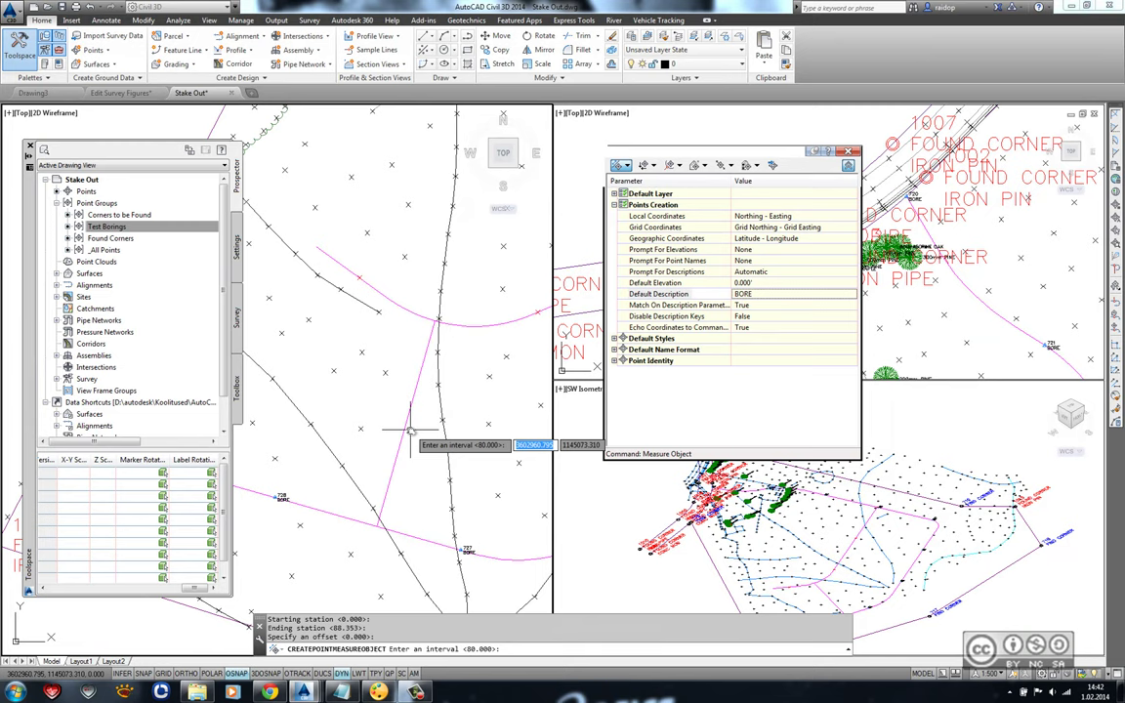
key(Return)
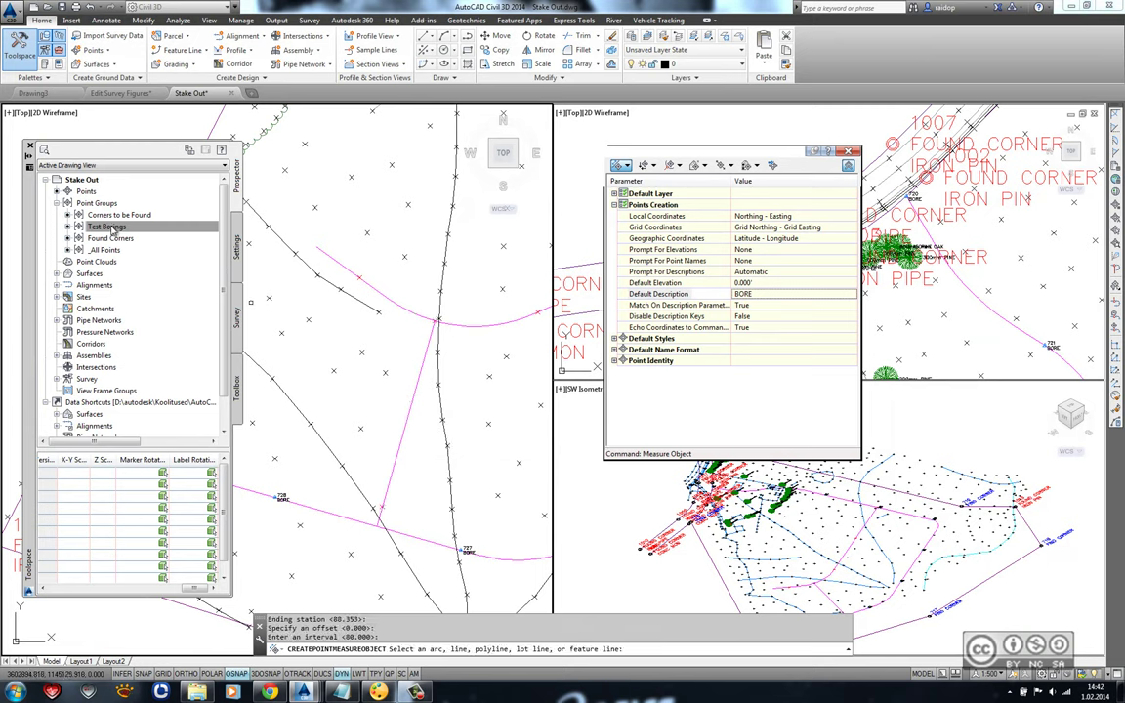
Zoom to the Test Borings point group.
right_click(113, 227)
click(147, 317)
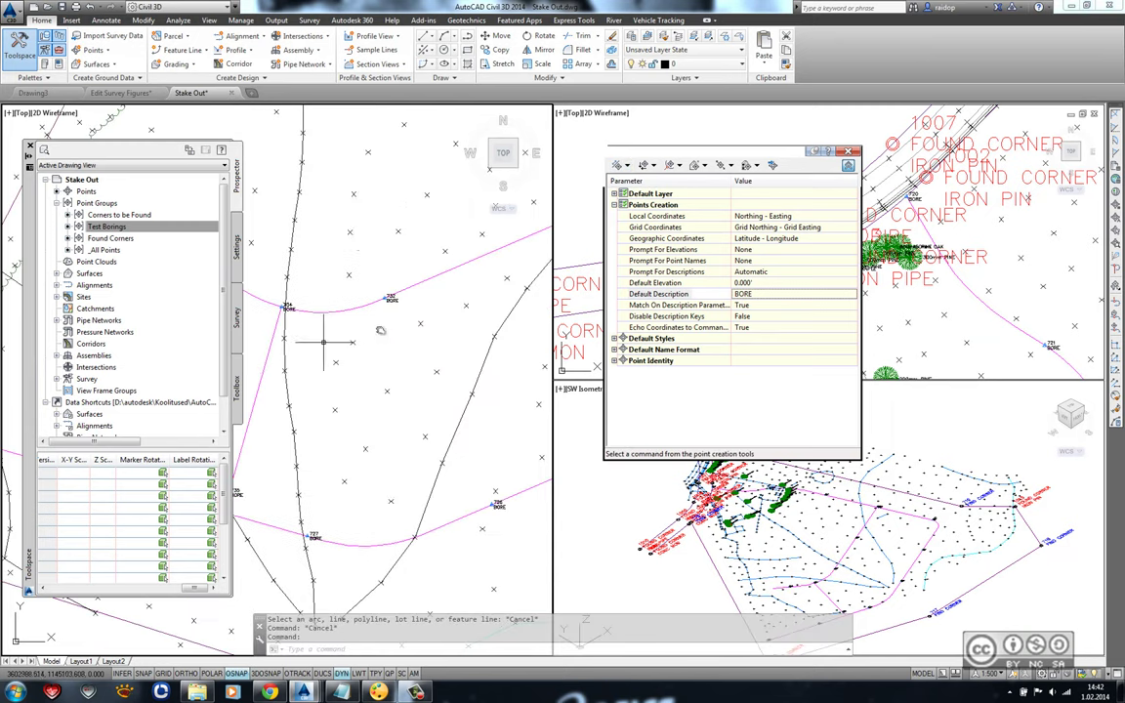
click(276, 21)
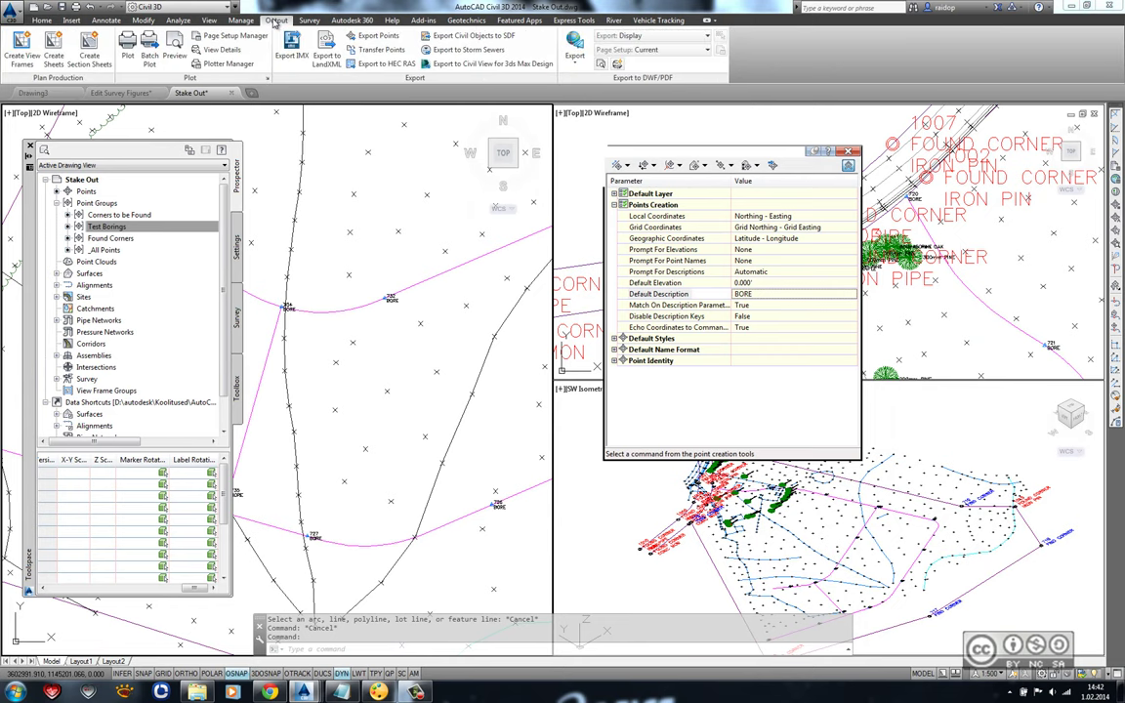
Export the Corners to be Found group as a PNEZD (comma delimited) text file.
click(377, 35)
click(493, 277)
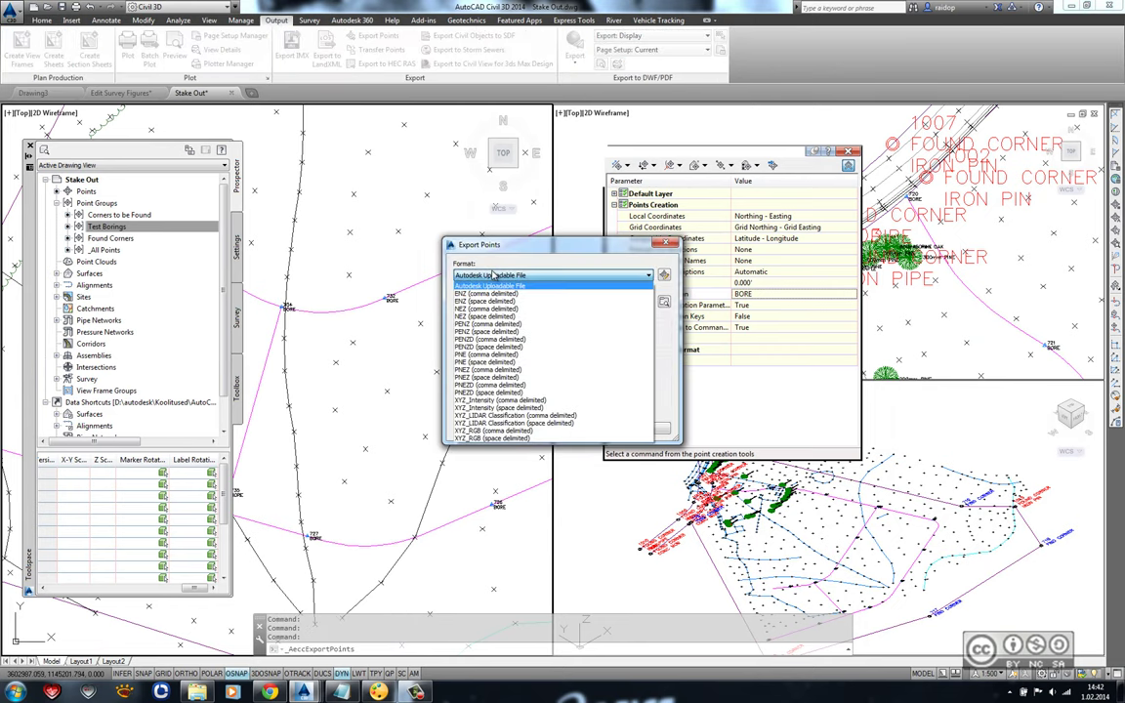
click(481, 386)
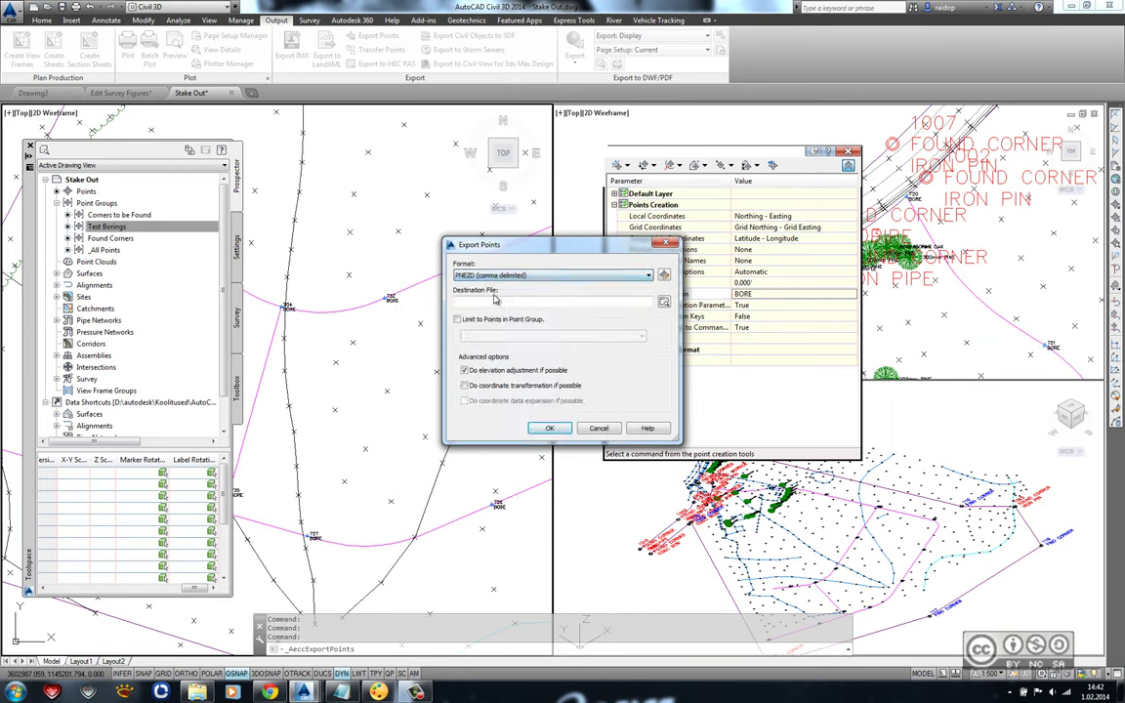
click(458, 319)
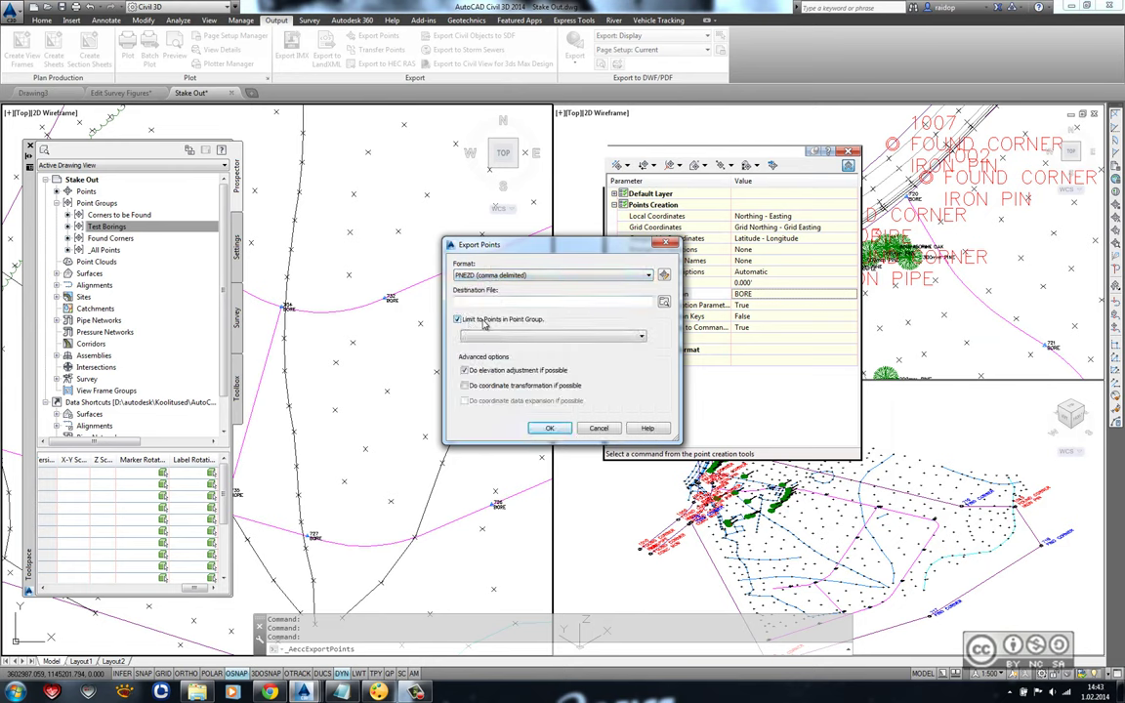
click(533, 337)
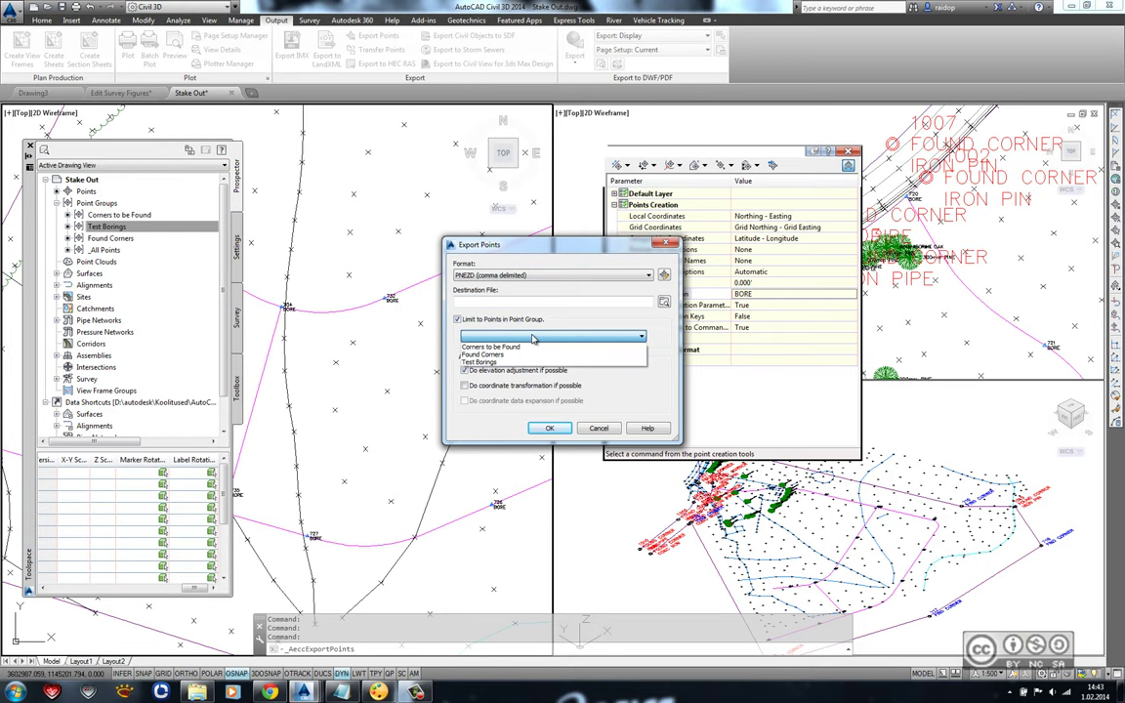
click(518, 350)
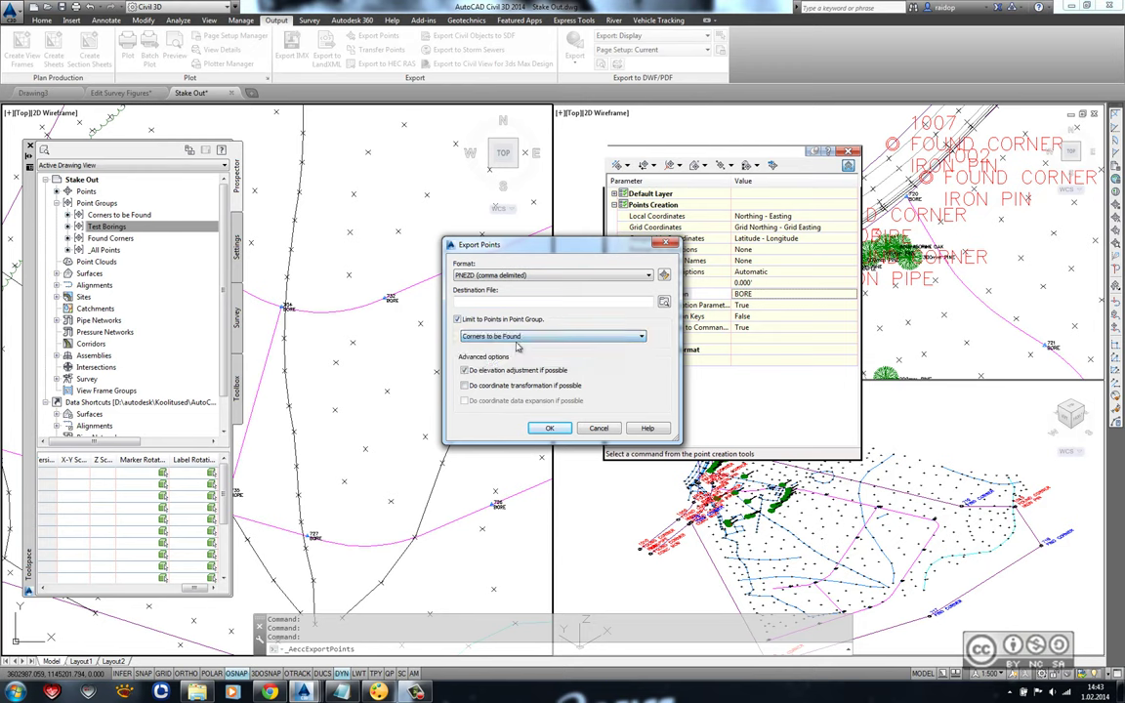
click(664, 301)
text(Leia_nurga_punktid)
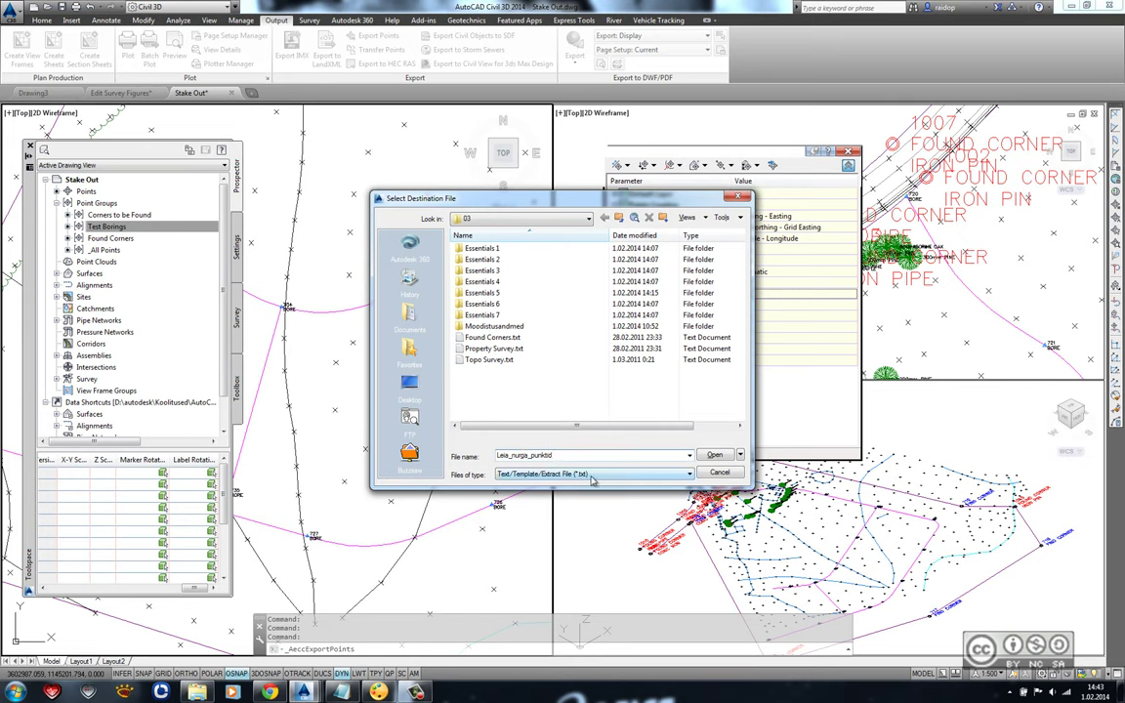
click(714, 455)
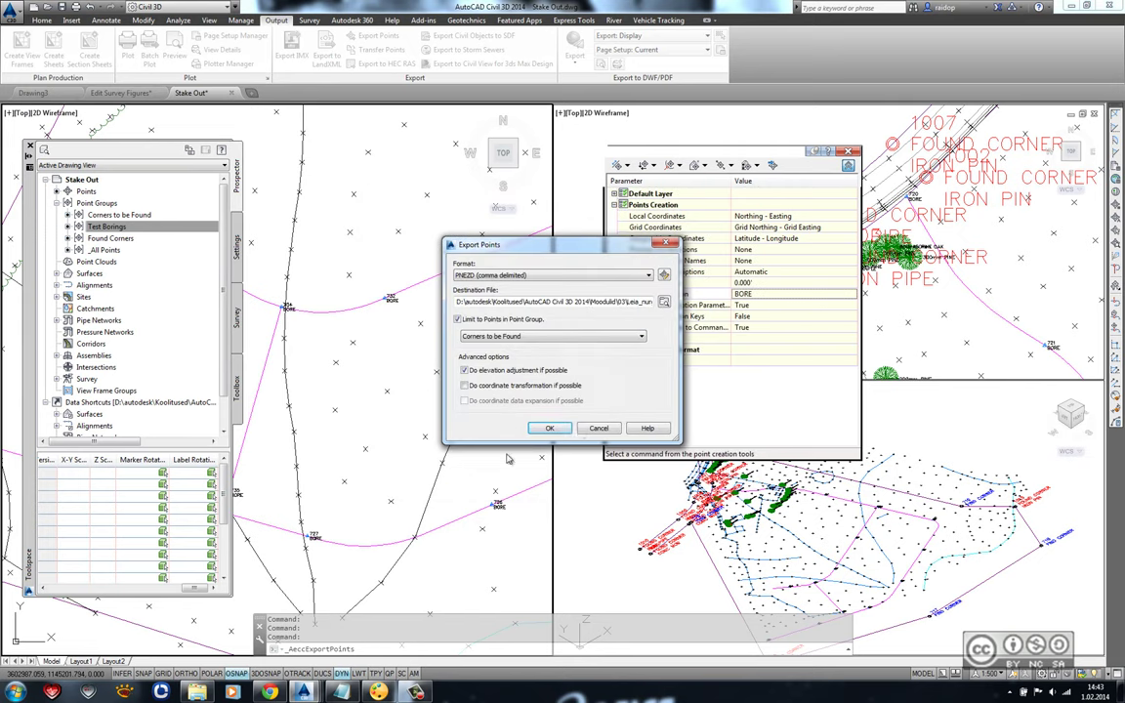
click(550, 428)
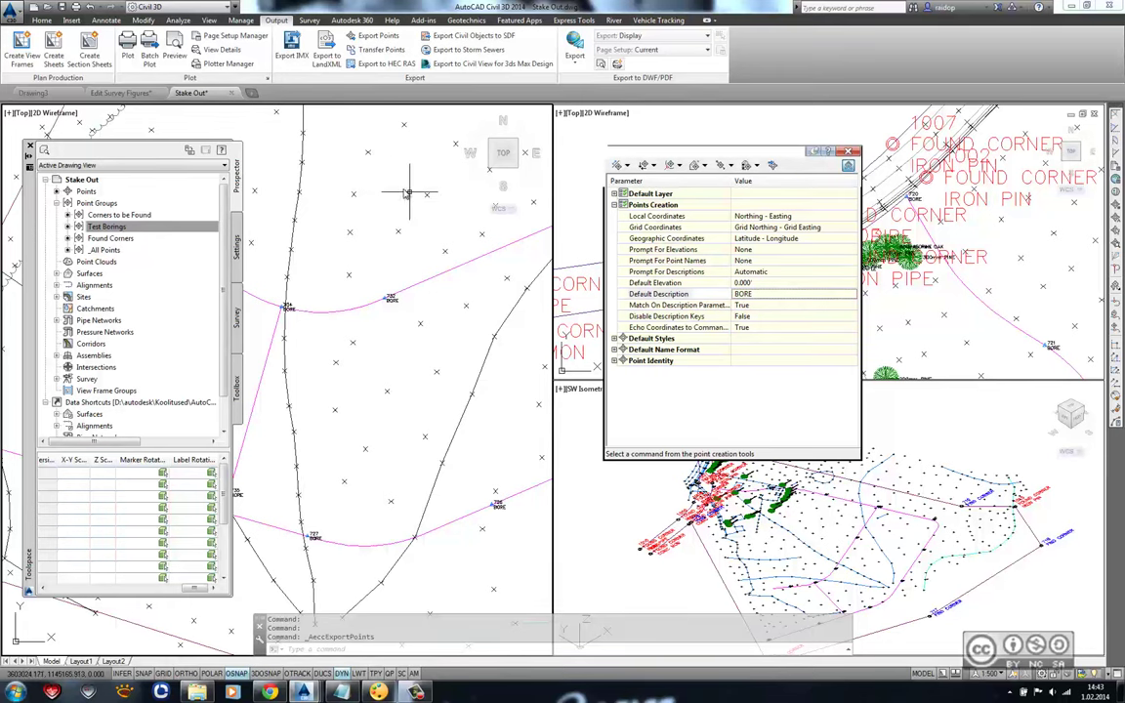
Export the Test Borings group to the PNEZD text file test_puurimised.
click(376, 37)
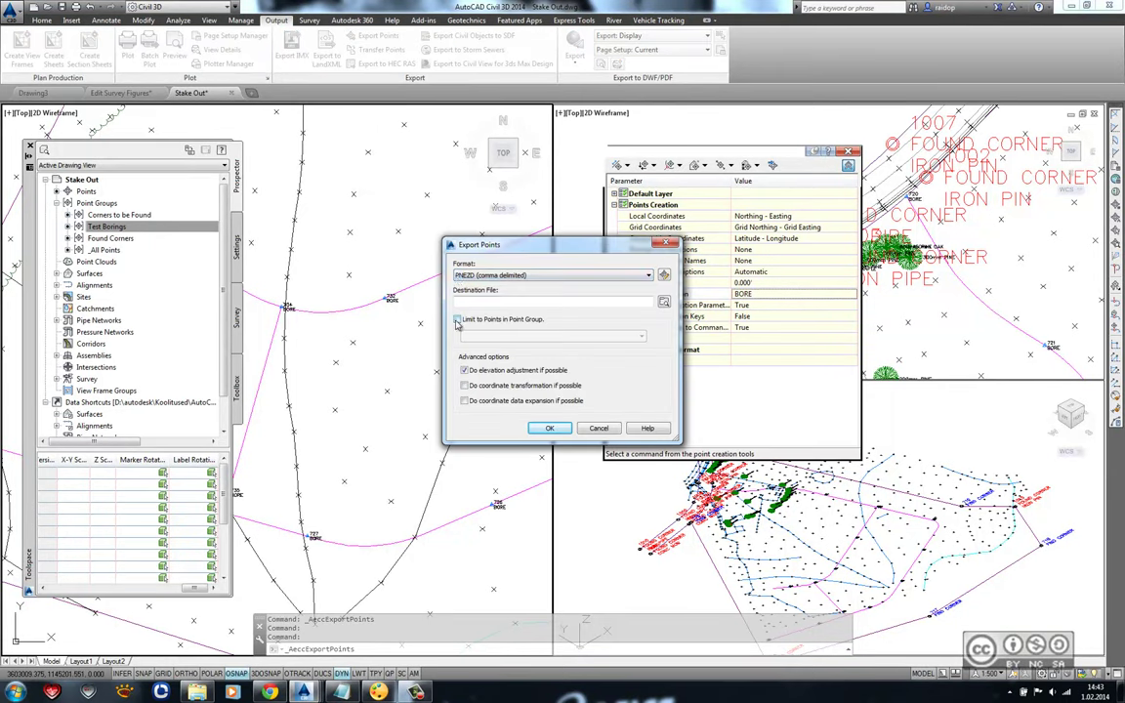
click(459, 320)
click(507, 338)
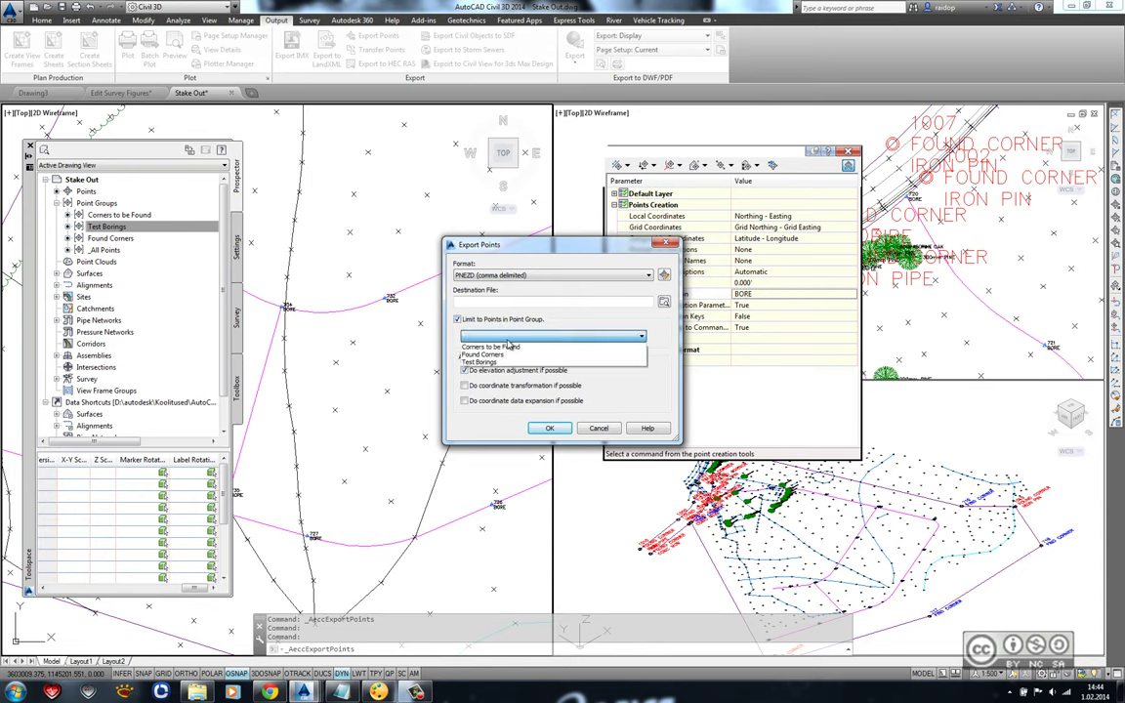
click(478, 361)
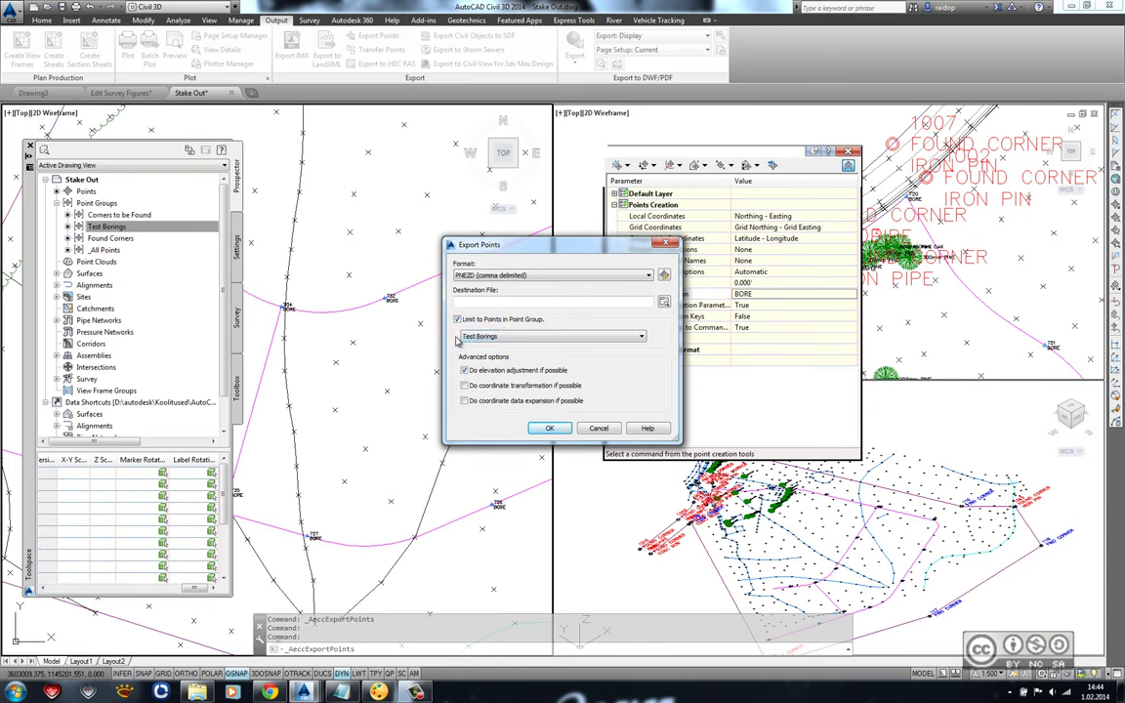
click(548, 429)
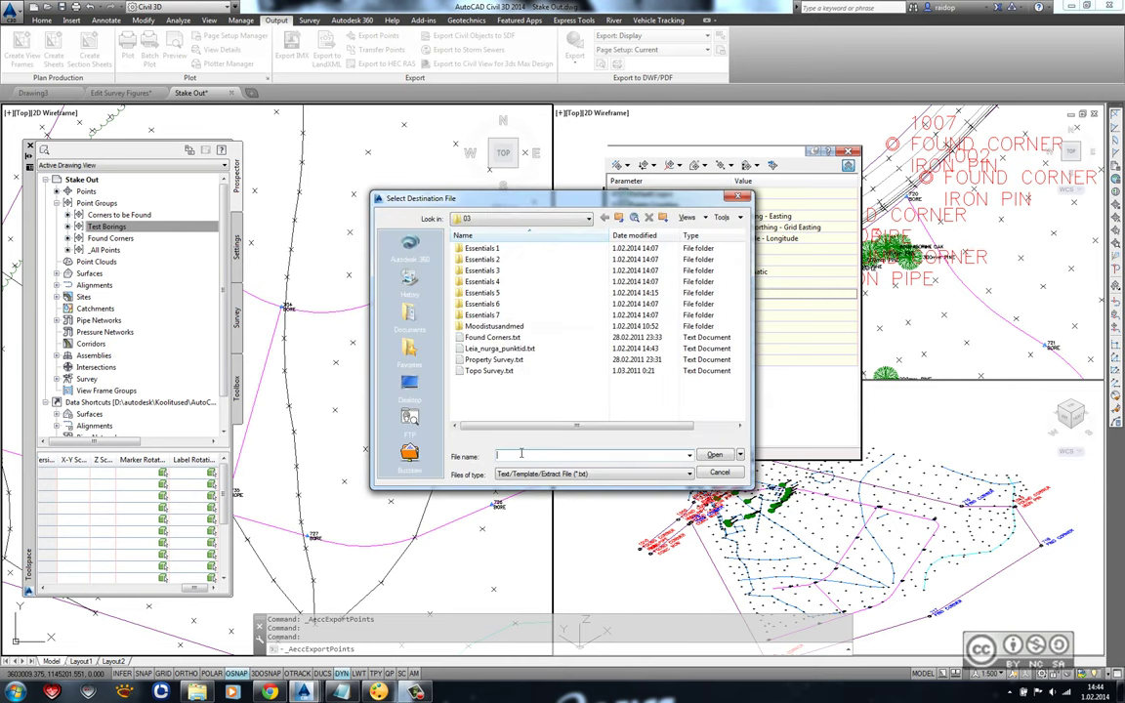
text(test_puurimised)
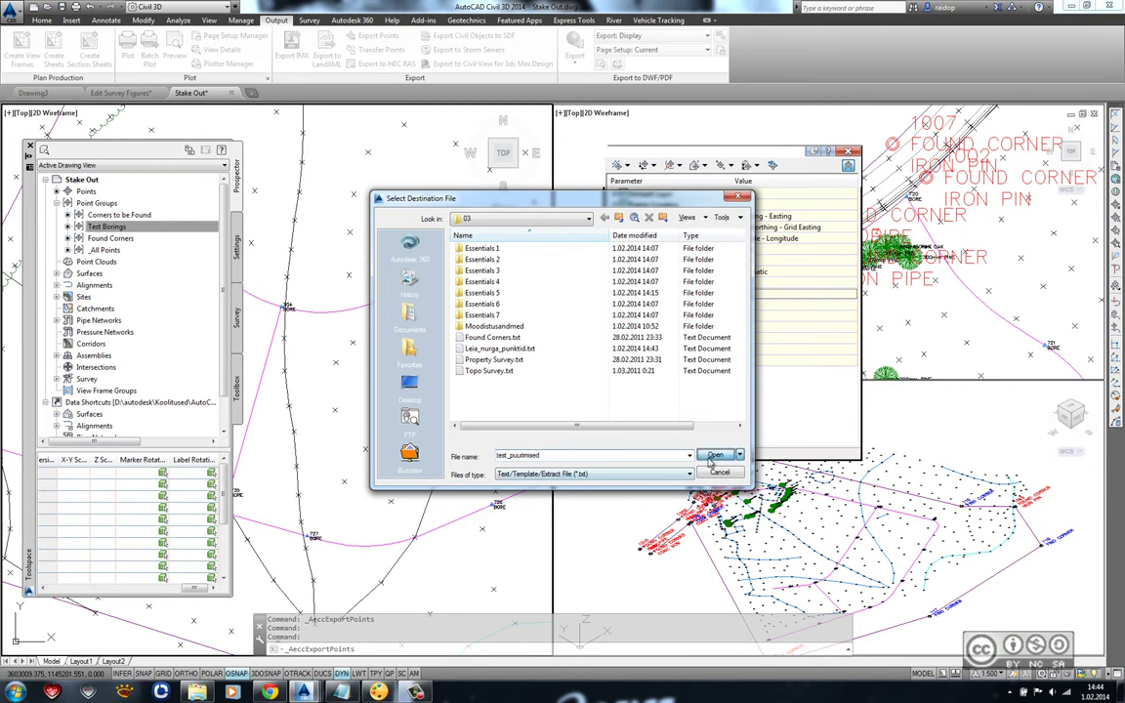
key(Return)
key(Return)
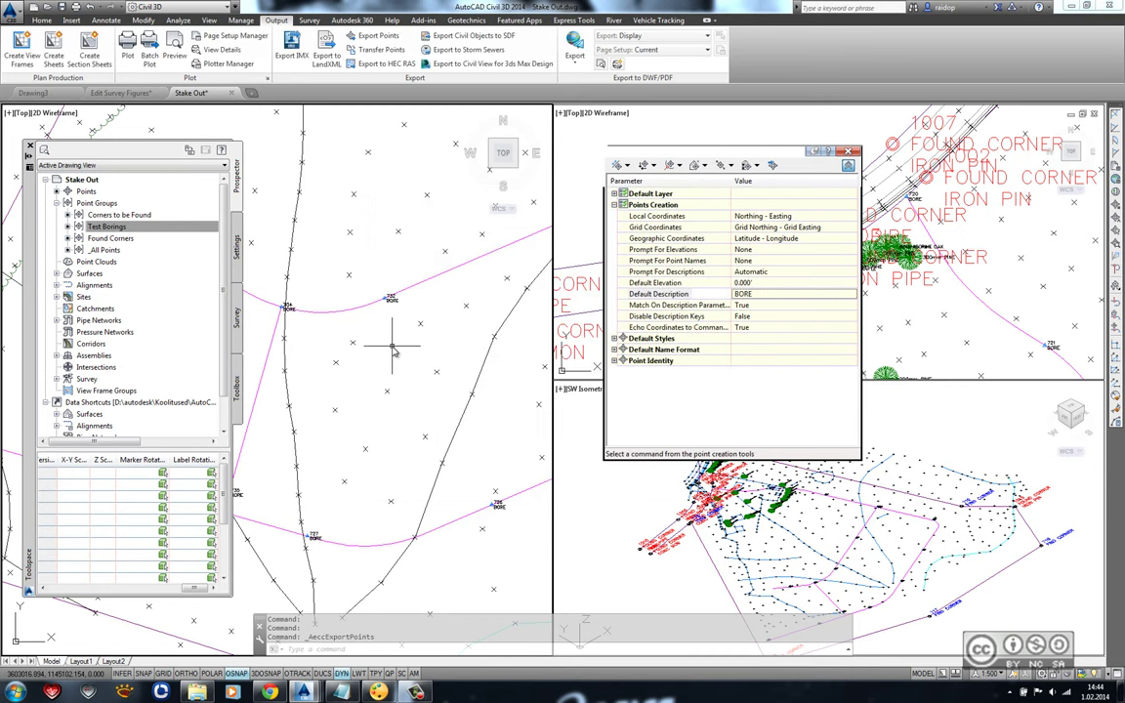
Close the Toolspace panel.
scroll(400, 342, down, 5)
click(30, 146)
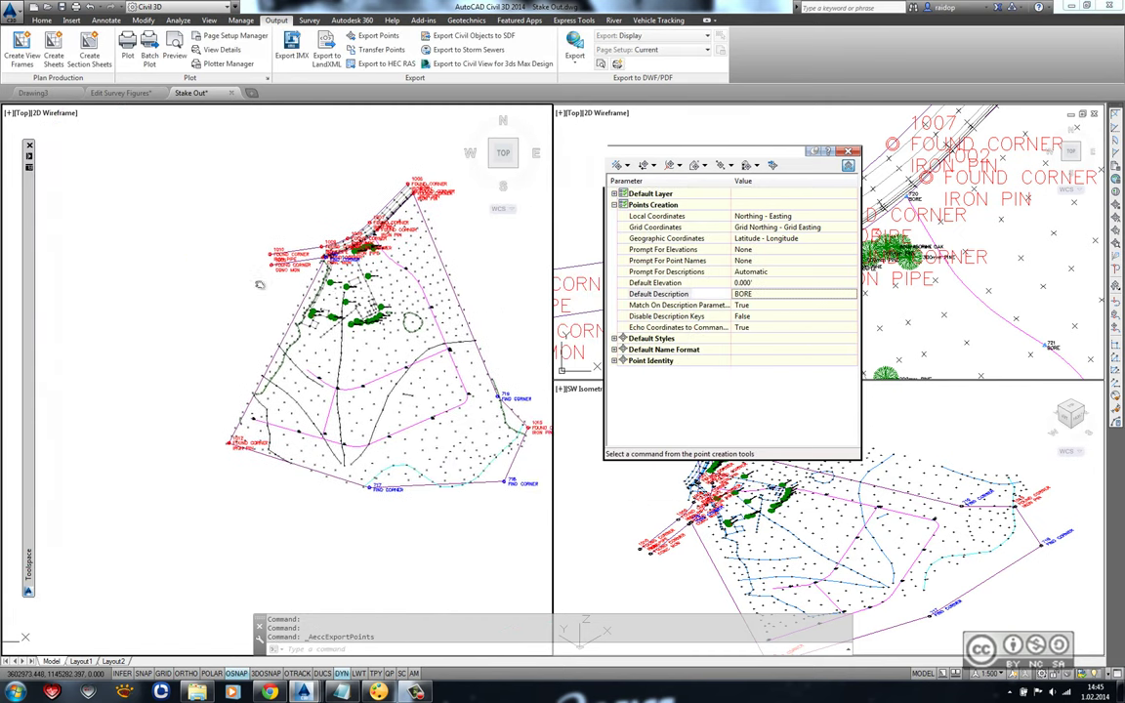
scroll(315, 305, up, 1)
scroll(314, 305, up, 1)
mouse_move(314, 307)
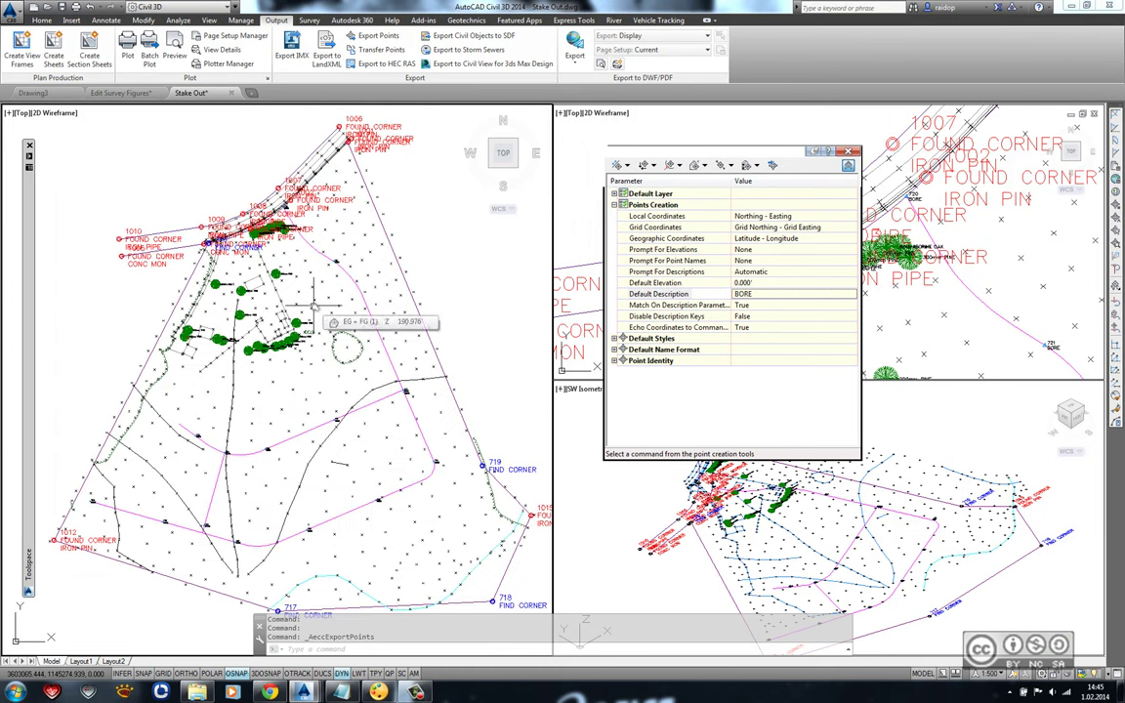